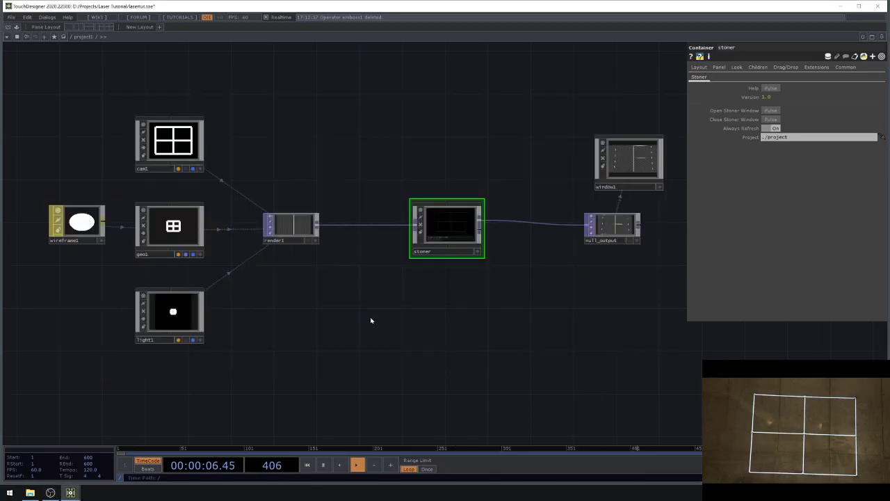
- Select the window1 component and move it slightly up and to the left above null_output
drag(348, 298, 335, 326)
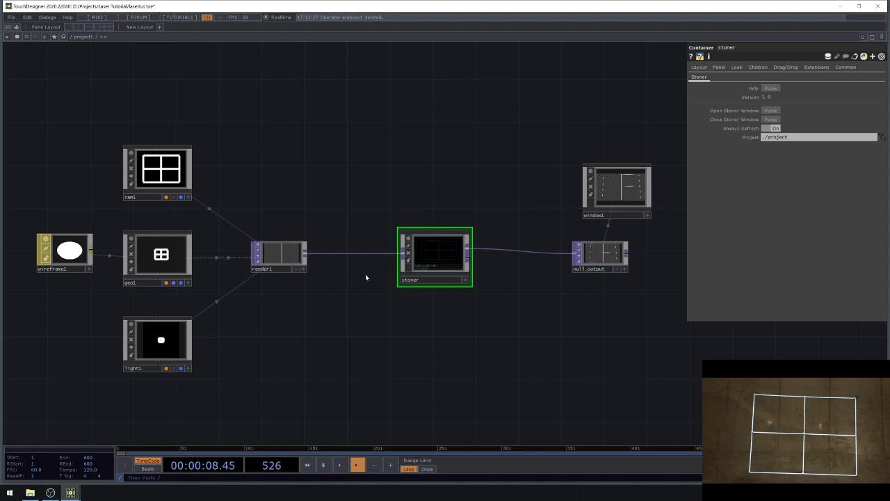
scroll(366, 277, up, 3)
drag(584, 181, 433, 189)
click(547, 165)
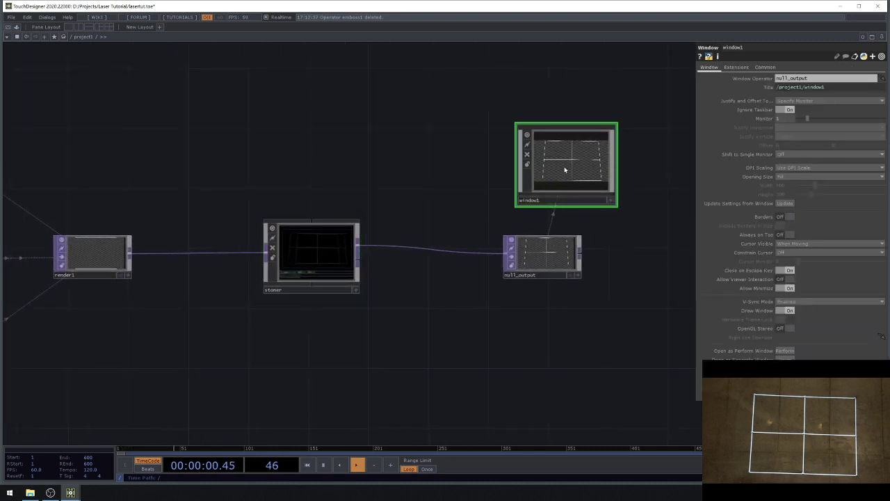
drag(565, 170, 548, 151)
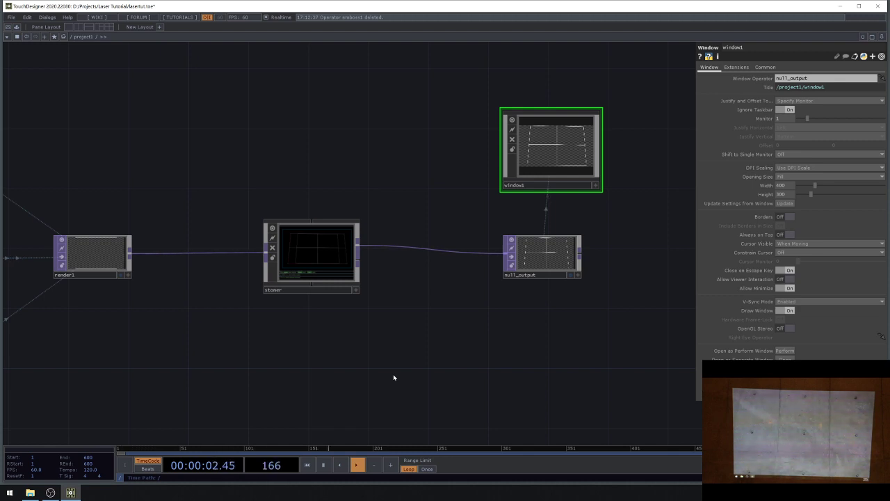
- Add a Laser CHOP in the empty area above the existing render network
scroll(459, 341, down, 5)
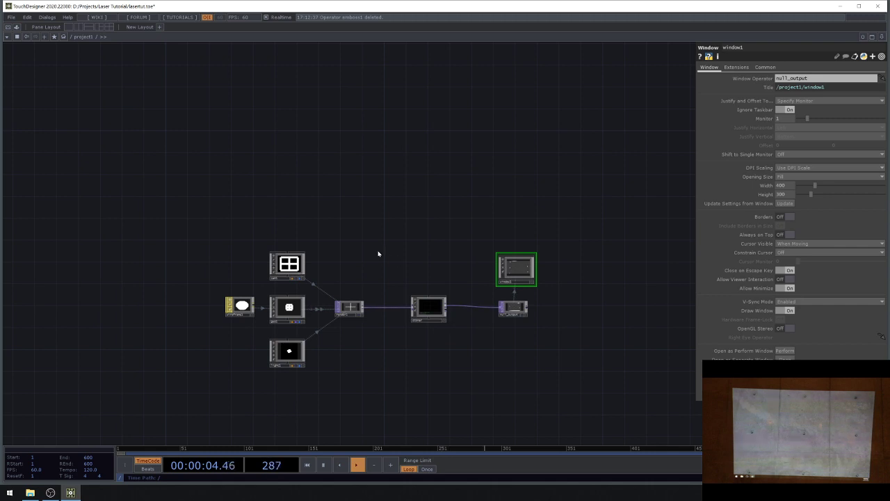
scroll(311, 197, up, 3)
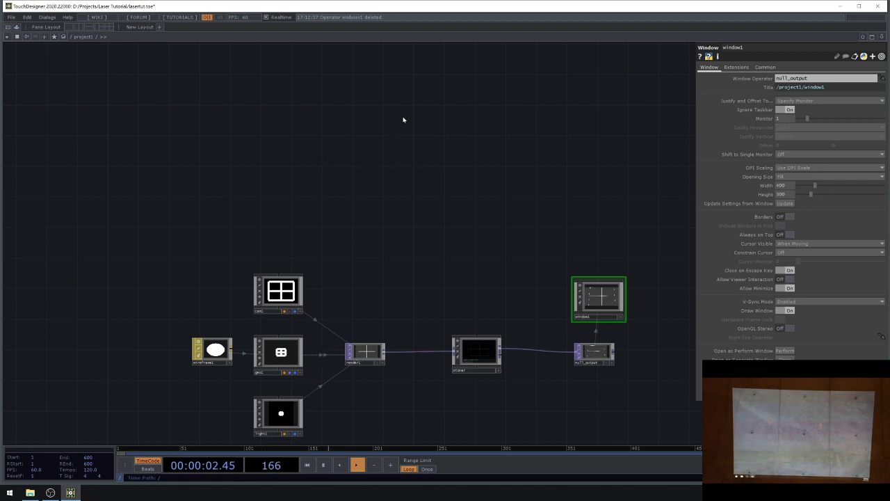
key(Tab)
click(314, 27)
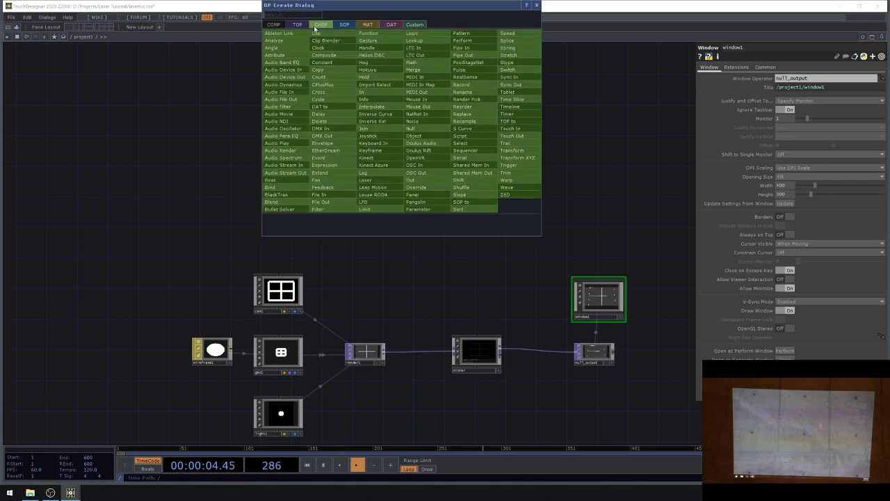
text(l)
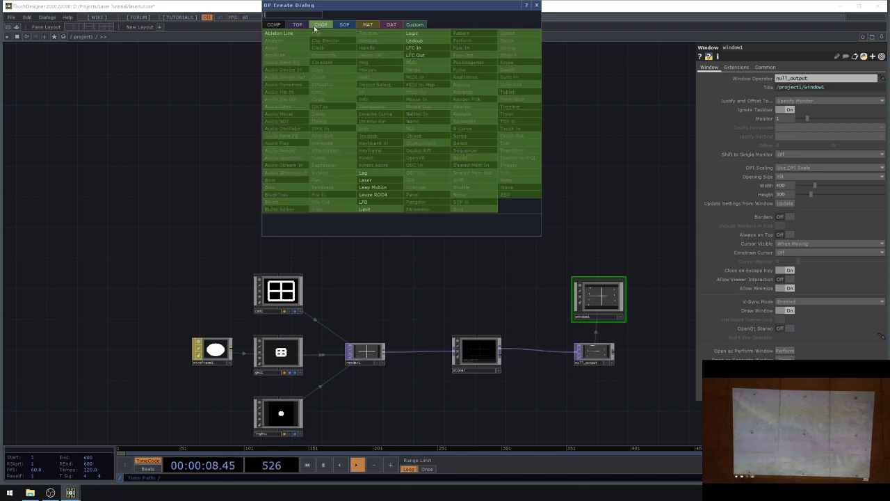
click(365, 180)
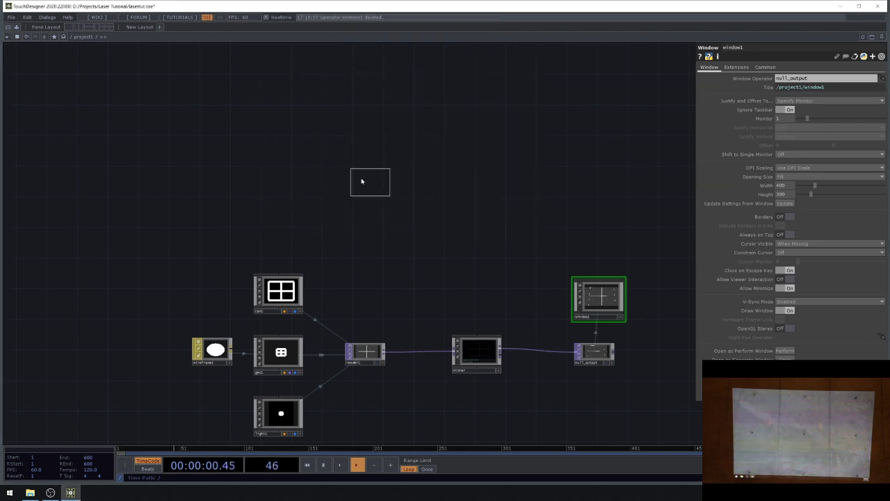
click(282, 144)
scroll(235, 132, up, 7)
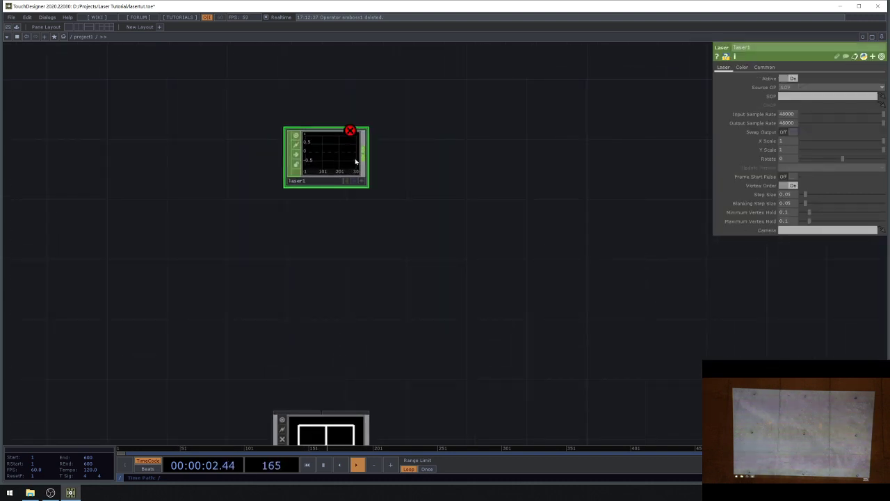
- Move the Laser CHOP a little further up in the network
scroll(355, 161, up, 3)
scroll(404, 174, down, 2)
scroll(417, 183, up, 2)
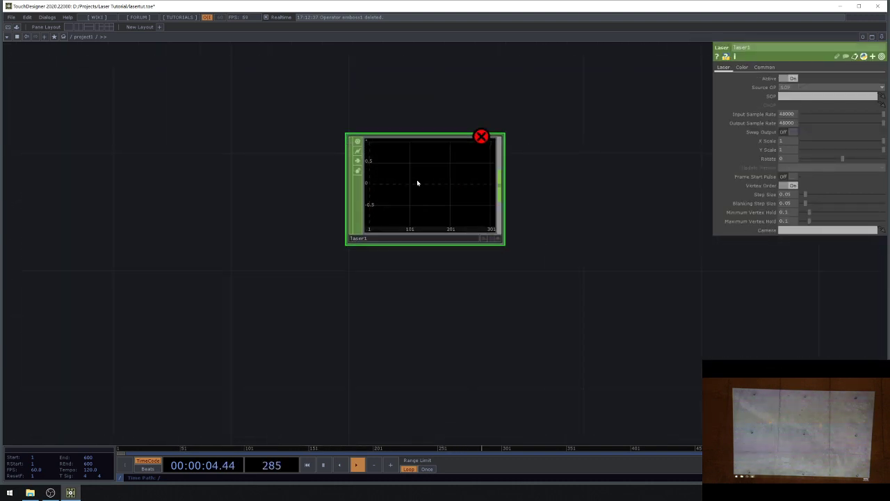
drag(484, 288, 464, 283)
scroll(418, 201, down, 2)
drag(416, 199, 412, 125)
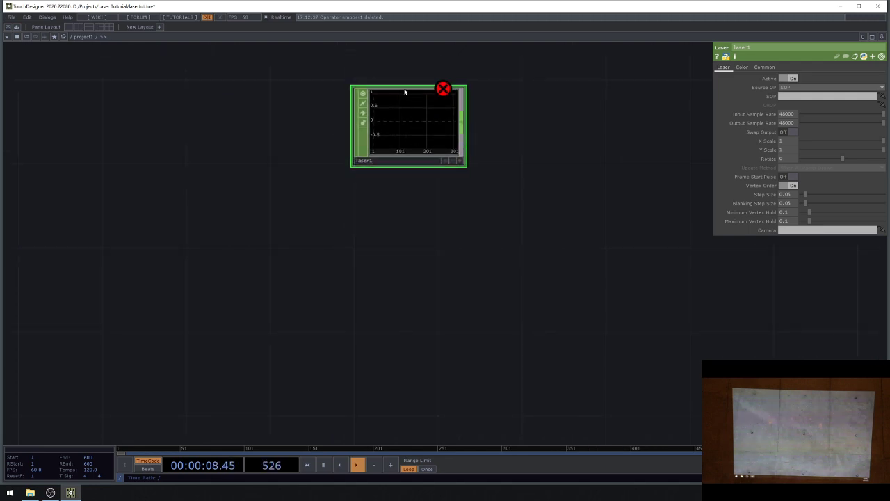
scroll(415, 122, up, 2)
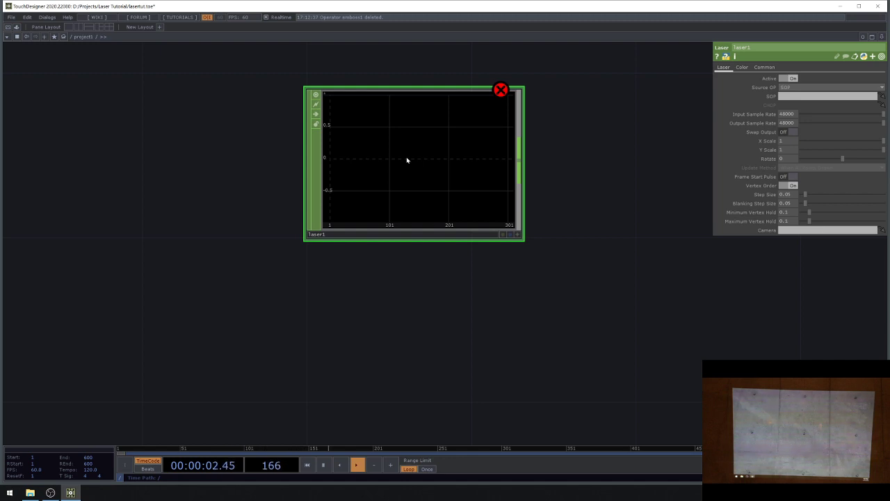
scroll(413, 171, down, 3)
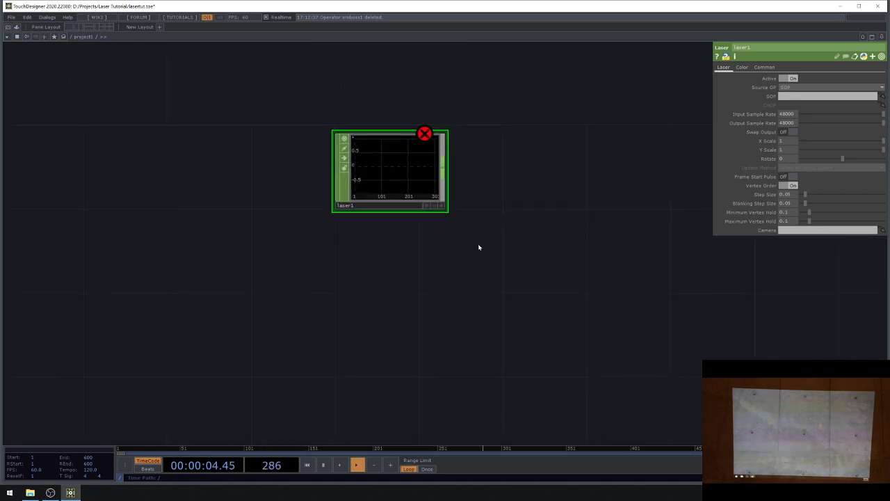
scroll(385, 148, up, 2)
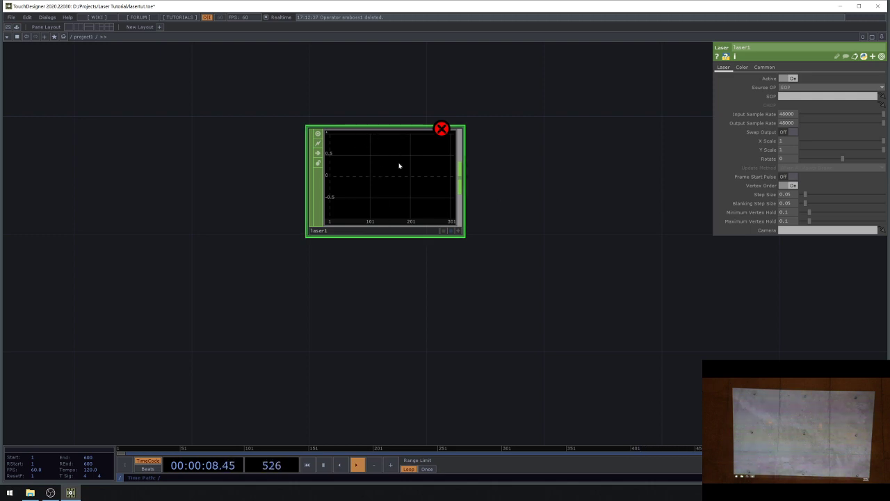
- Set the Laser CHOP's Red Scale, Green Scale and Blue Scale to 0
click(741, 68)
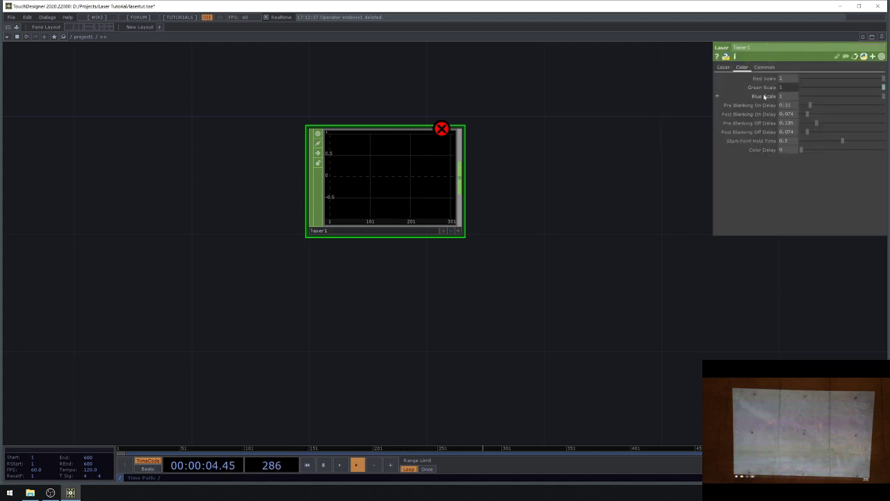
drag(811, 79, 794, 80)
drag(686, 132, 676, 135)
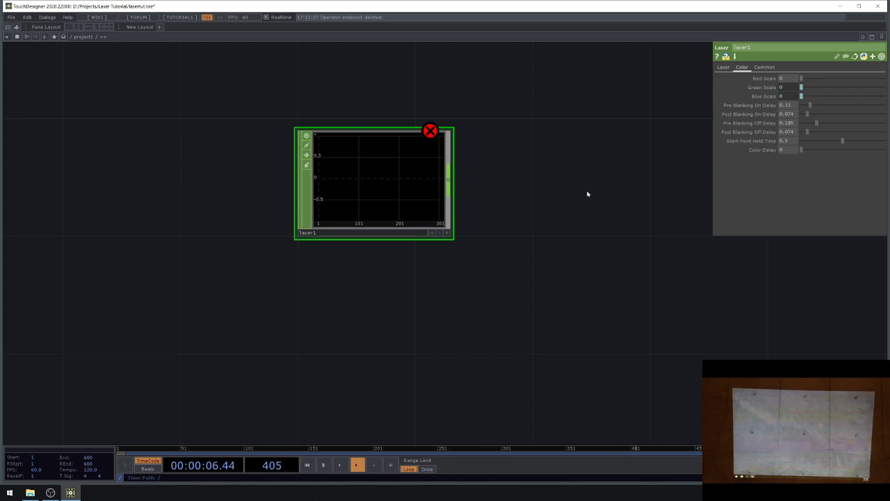
drag(677, 177, 663, 183)
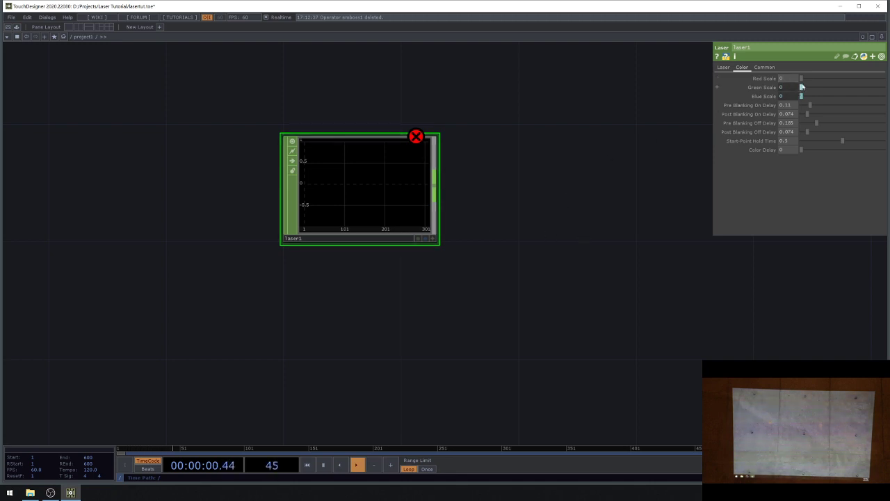
drag(564, 203, 544, 201)
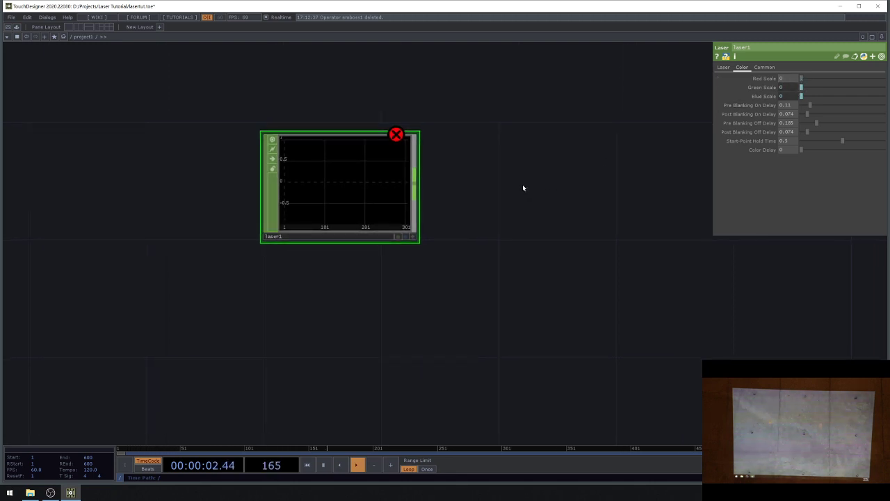
- Add a Helios DAC CHOP connected to the output of laser1
right_click(416, 185)
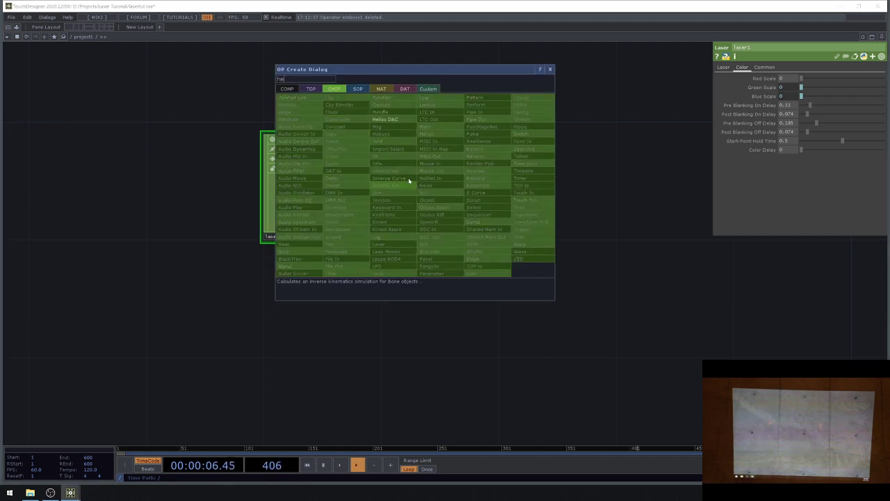
click(400, 121)
click(586, 186)
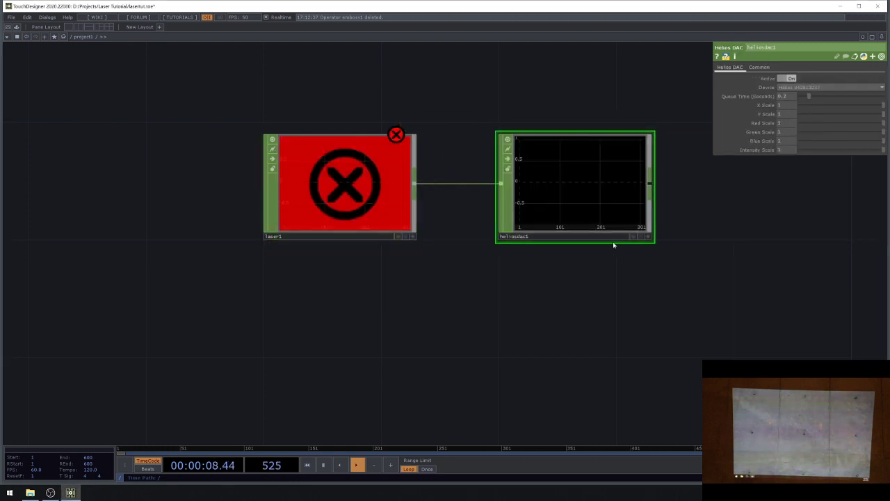
click(385, 174)
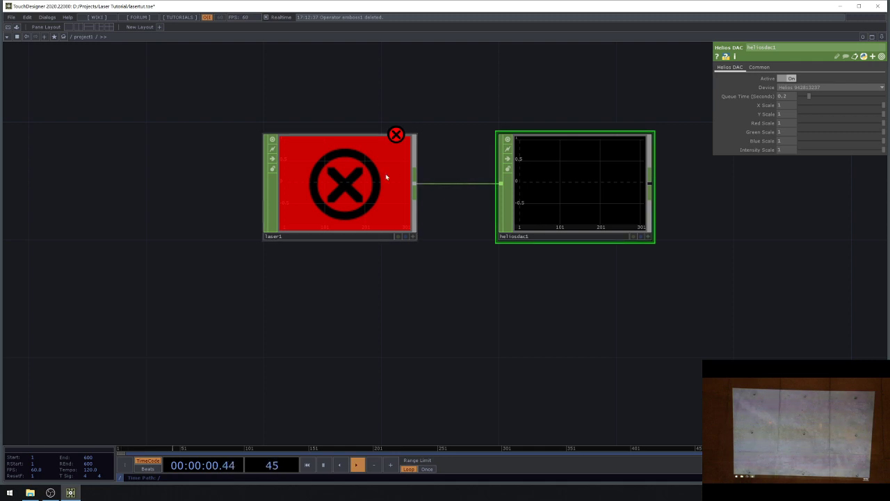
click(594, 186)
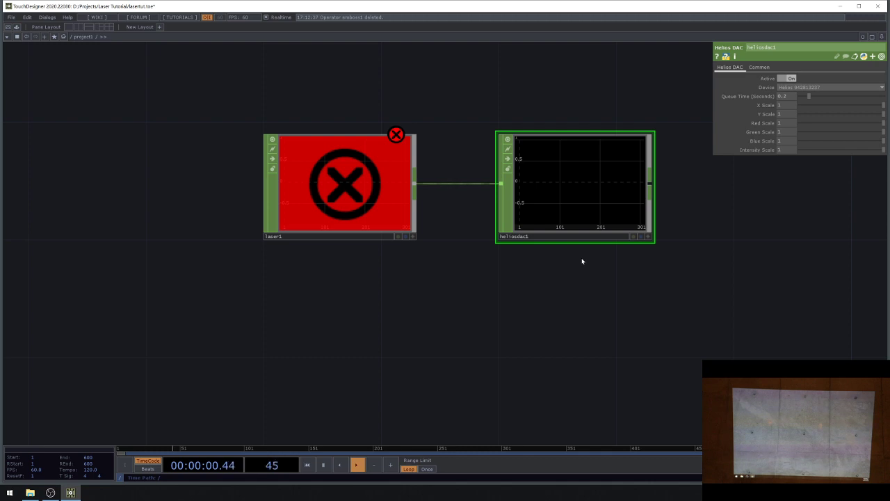
key(Tab)
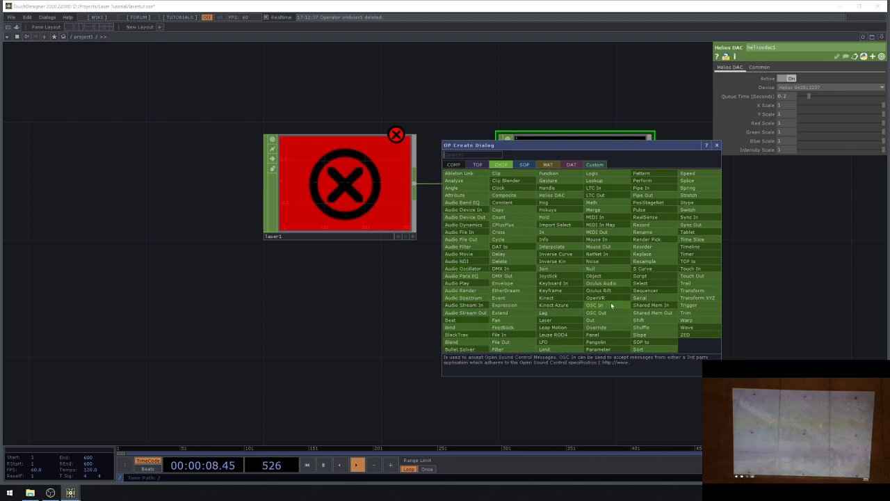
text(p)
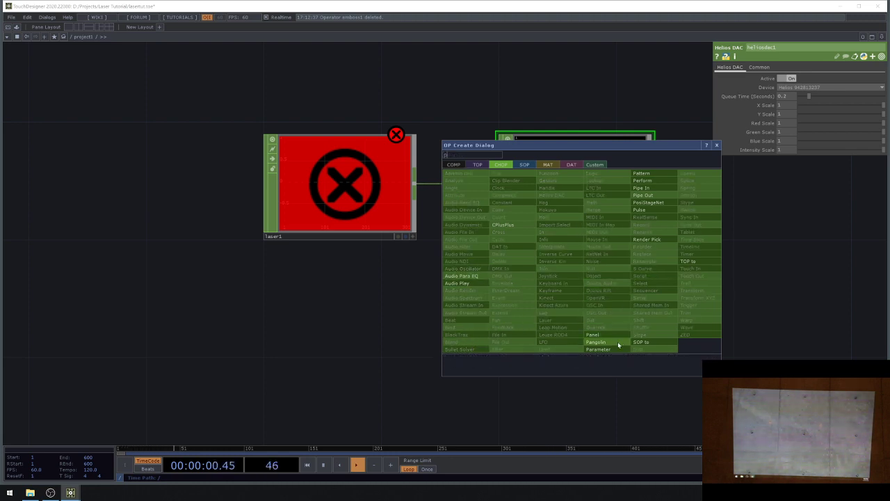
key(Escape)
- Move the Helios DAC CHOP further right of laser1 and switch its Active parameter off
drag(568, 198, 620, 201)
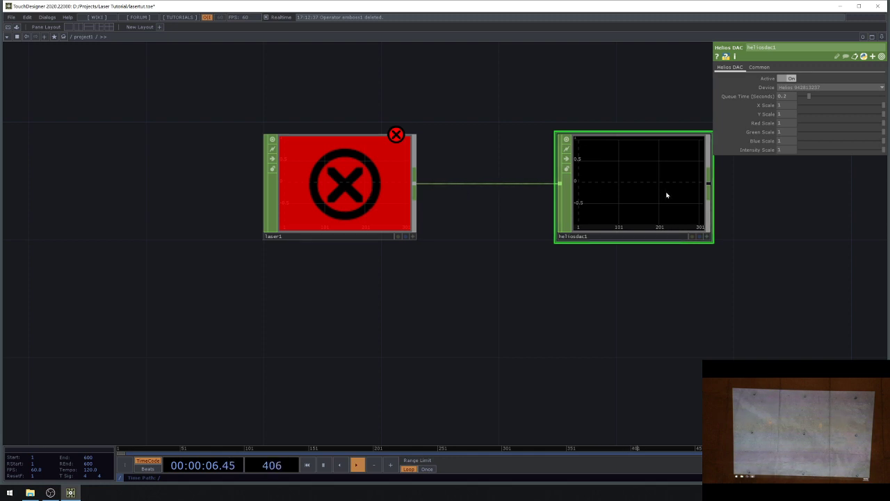
click(759, 67)
click(730, 67)
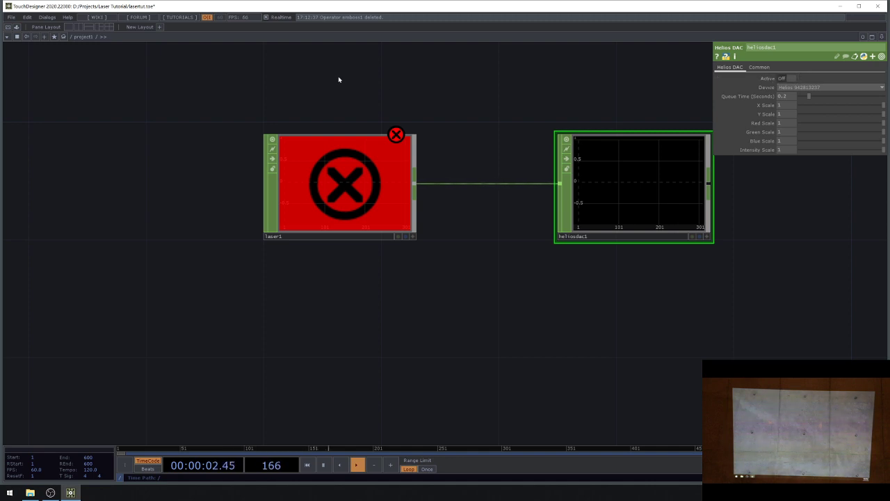
- Examine the wireframe shape rendered by render1 in the lower network
drag(339, 79, 410, 122)
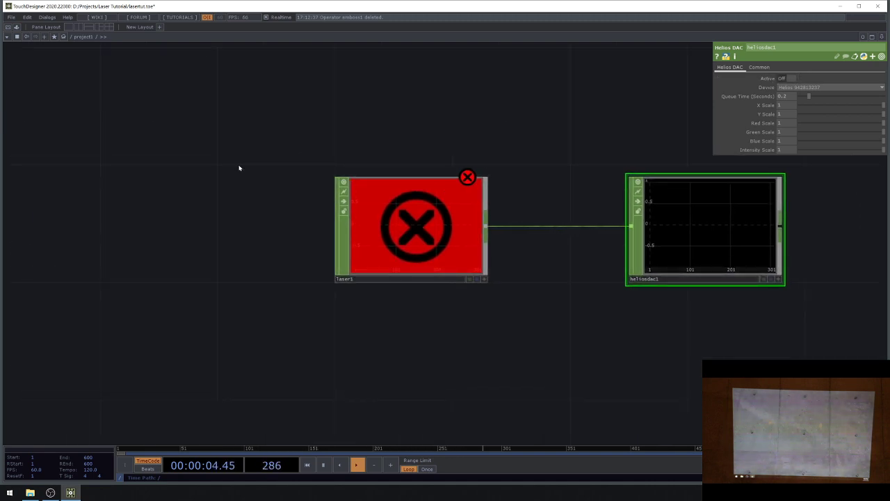
middle_drag(261, 233, 383, 191)
scroll(493, 238, down, 5)
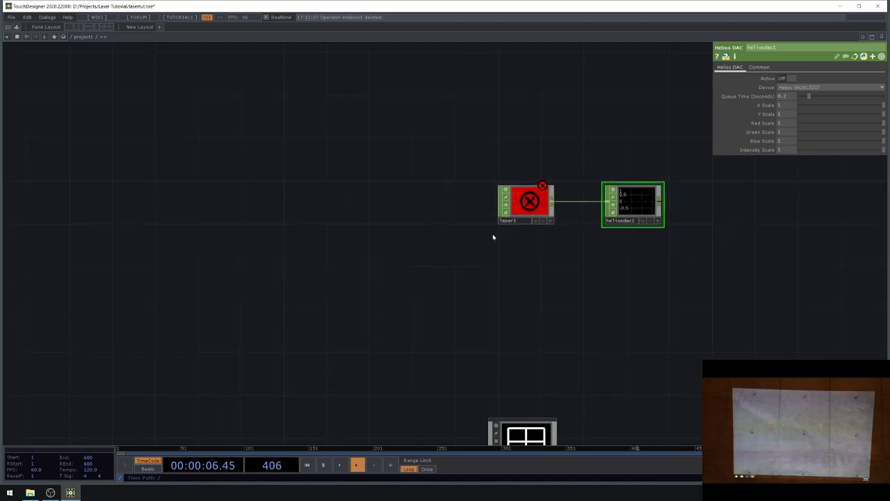
drag(529, 287, 310, 67)
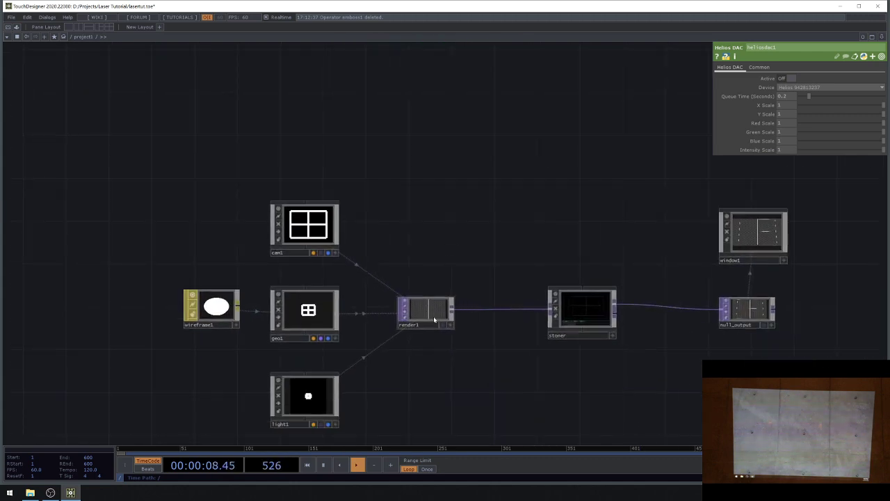
scroll(441, 324, up, 9)
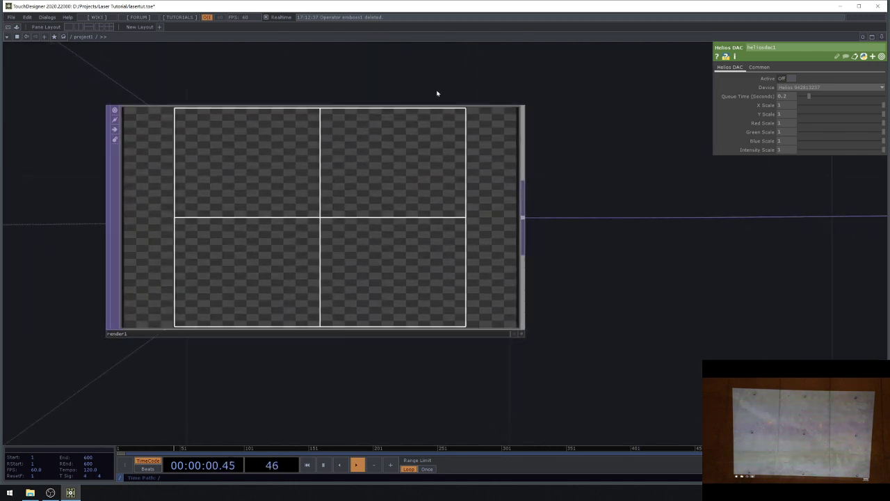
scroll(541, 374, down, 5)
scroll(542, 375, down, 6)
scroll(299, 80, up, 3)
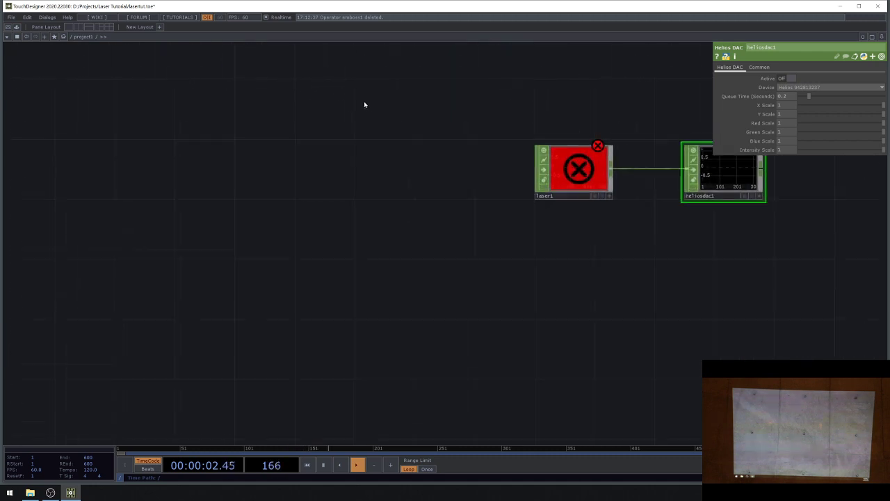
- Add a Grid SOP to the left of laser1
key(Tab)
click(315, 25)
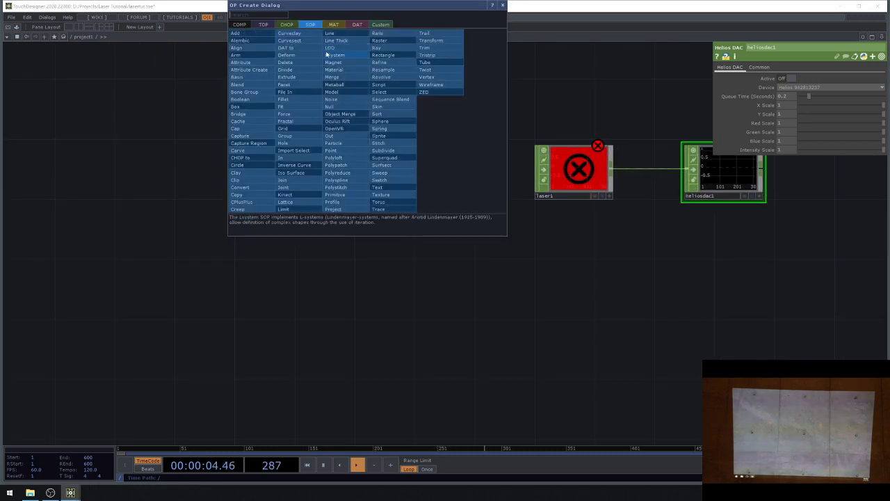
click(301, 116)
click(250, 180)
- Select render1 and inspect how its rectangle is divided into rows and columns
scroll(250, 180, down, 5)
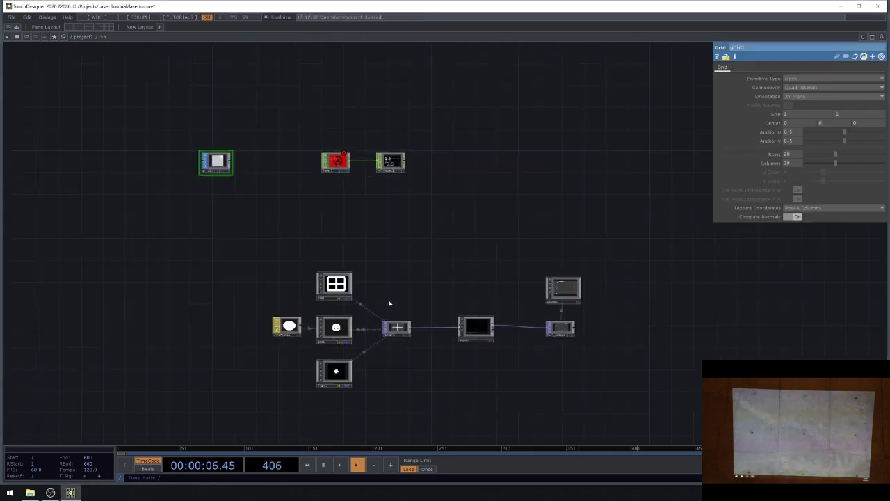
scroll(334, 313, up, 8)
click(346, 316)
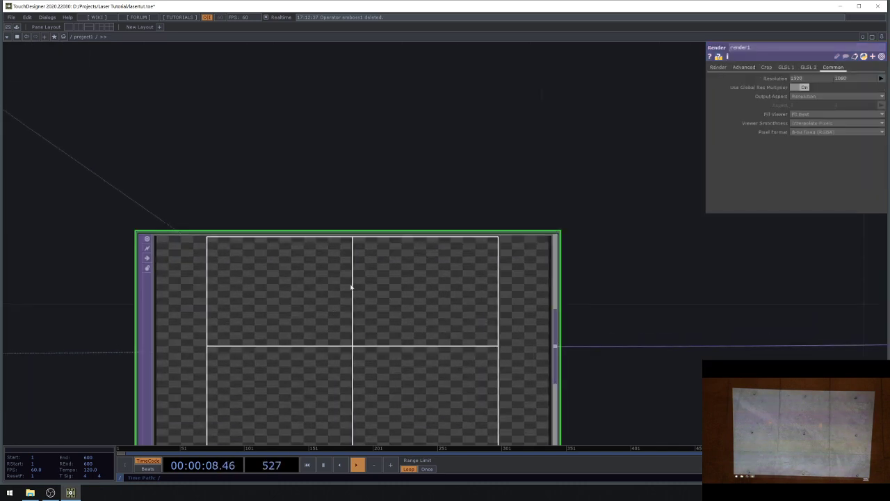
scroll(376, 350, down, 3)
scroll(369, 354, up, 5)
scroll(374, 350, down, 5)
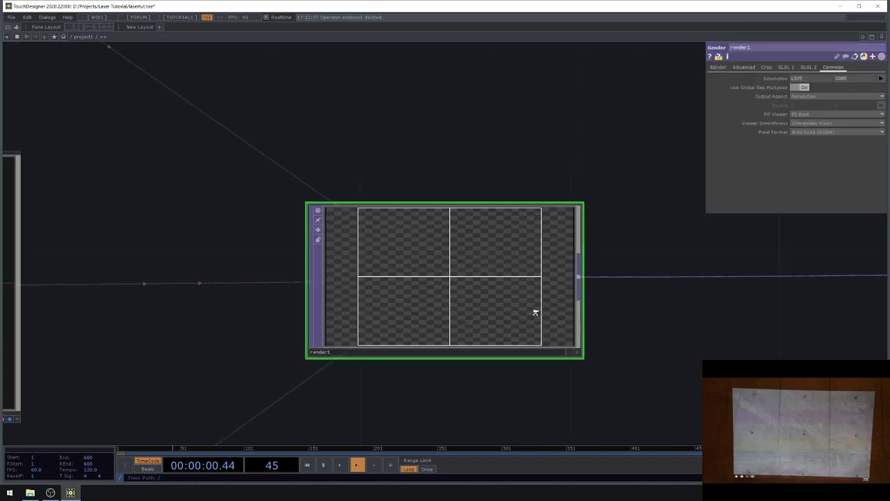
- Move grid1 further left, widening the gap between it and laser1
scroll(402, 356, down, 3)
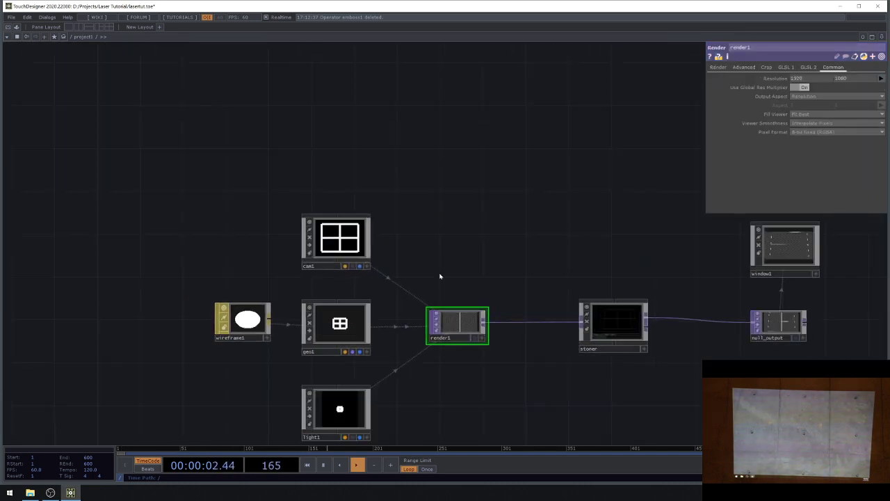
drag(439, 275, 379, 199)
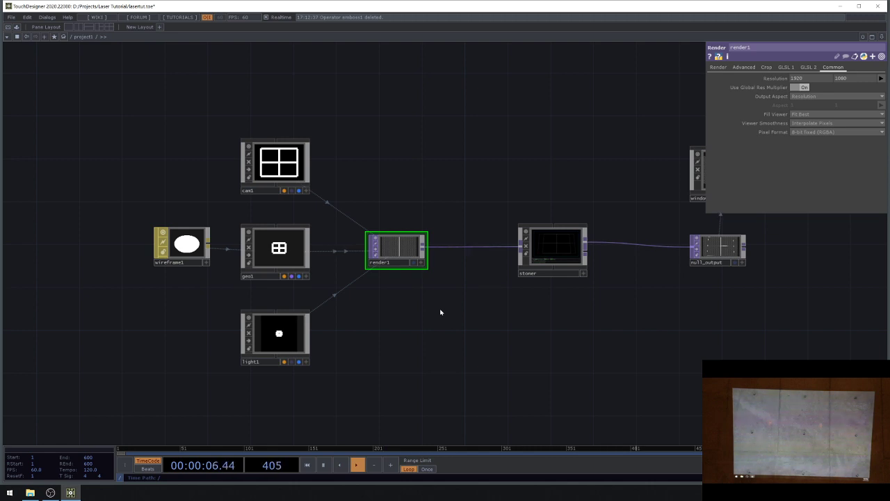
drag(448, 283, 509, 388)
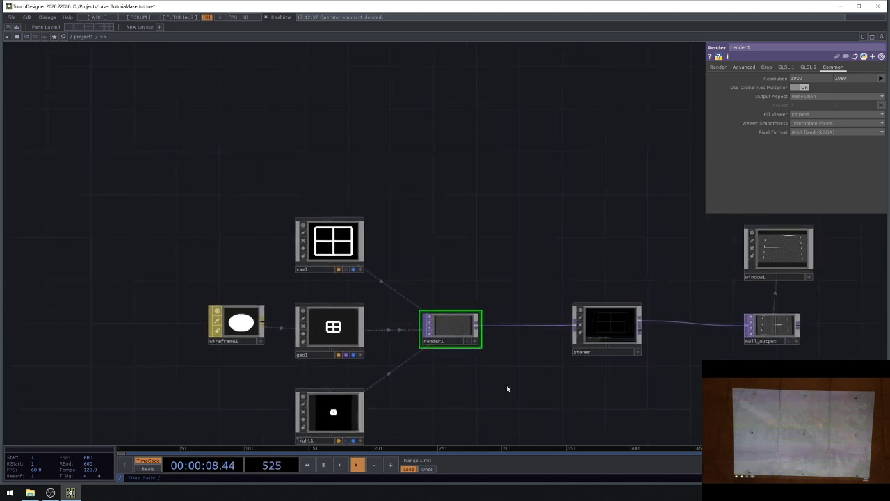
scroll(515, 386, down, 5)
scroll(326, 186, up, 5)
click(317, 191)
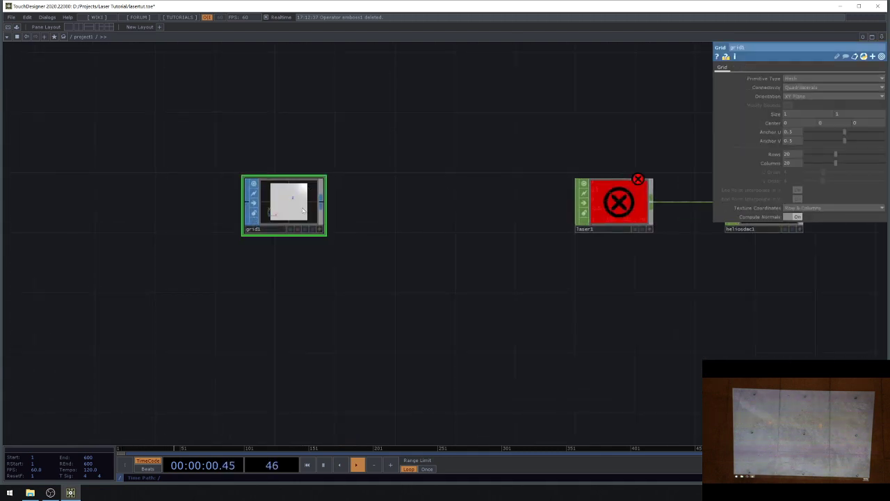
drag(314, 208, 252, 208)
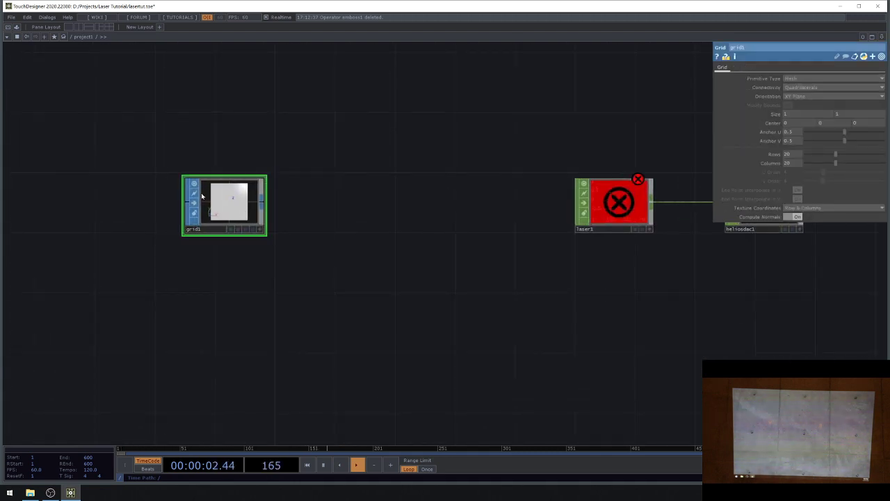
- Select the stoner component in the lower network and examine how it warps the projected grid between render1 and null_output
scroll(201, 195, up, 5)
scroll(275, 207, down, 5)
drag(445, 268, 354, 183)
scroll(480, 292, up, 6)
click(382, 307)
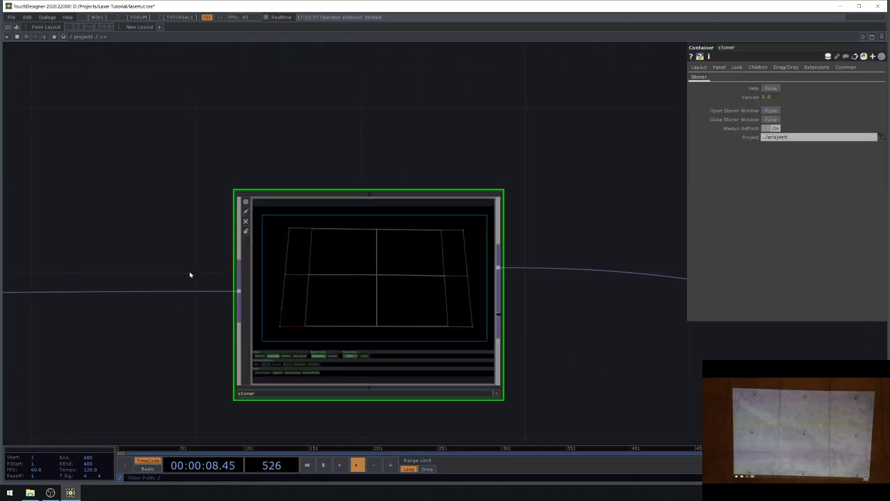
scroll(521, 362, down, 5)
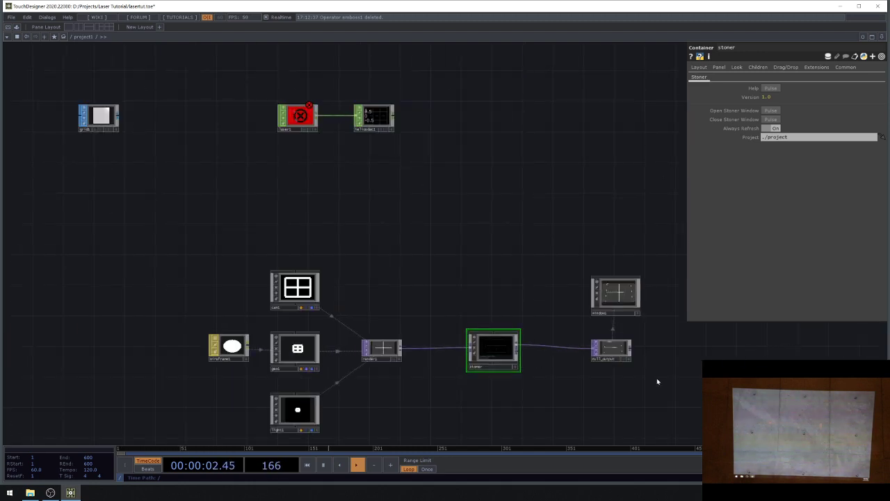
scroll(508, 377, up, 5)
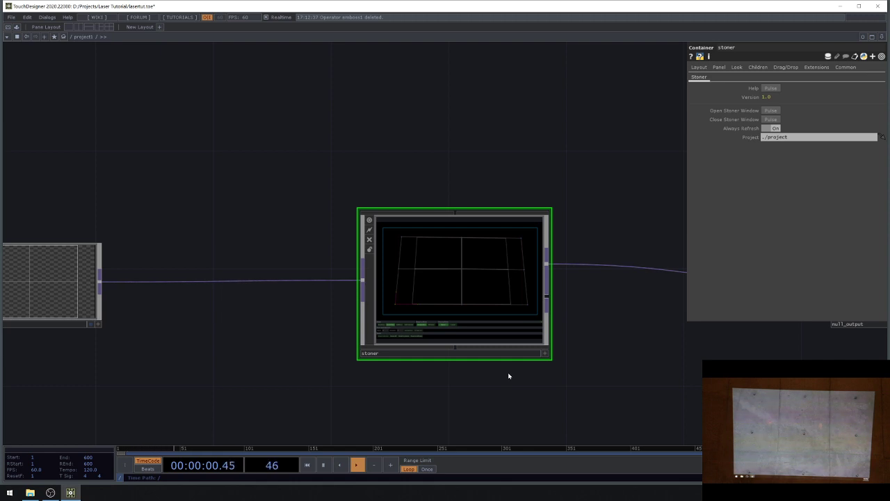
scroll(521, 364, down, 4)
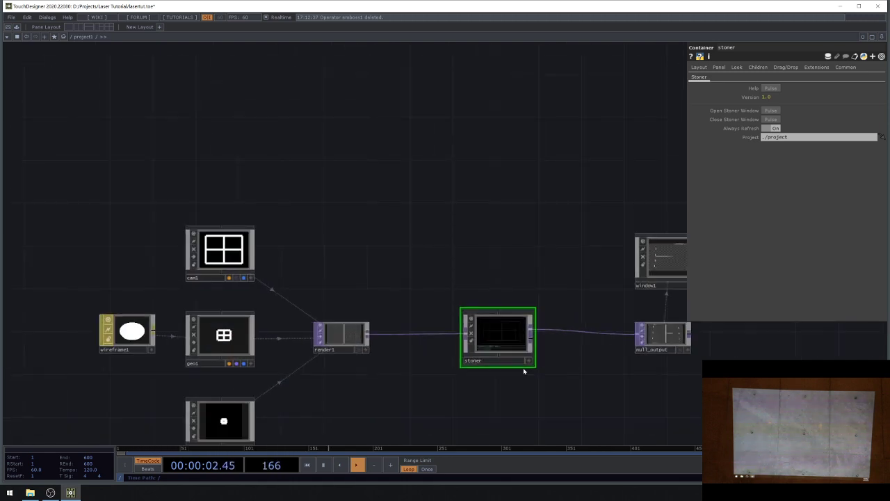
scroll(525, 372, down, 3)
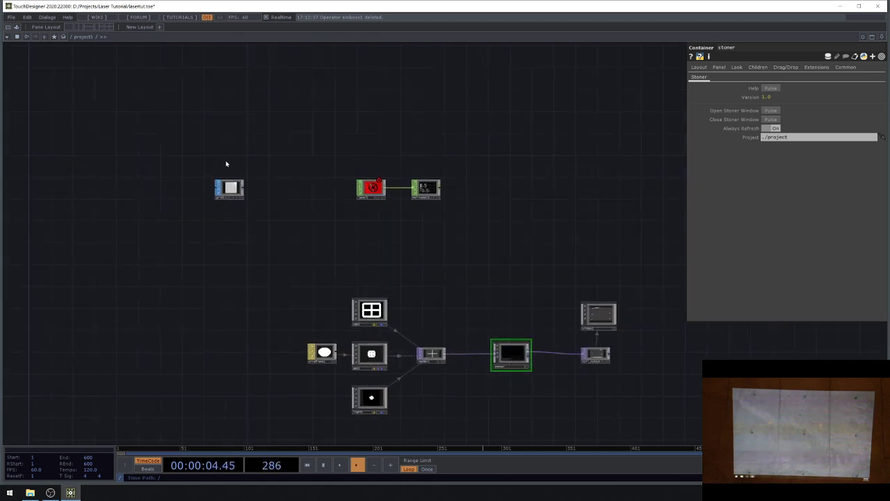
- Set both the rows and the columns of grid1 to 3
scroll(225, 167, up, 5)
click(272, 269)
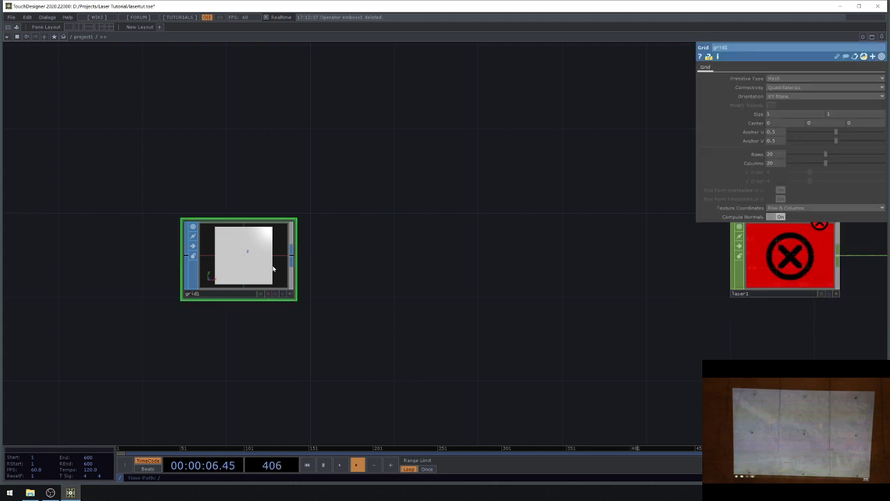
drag(284, 274, 257, 251)
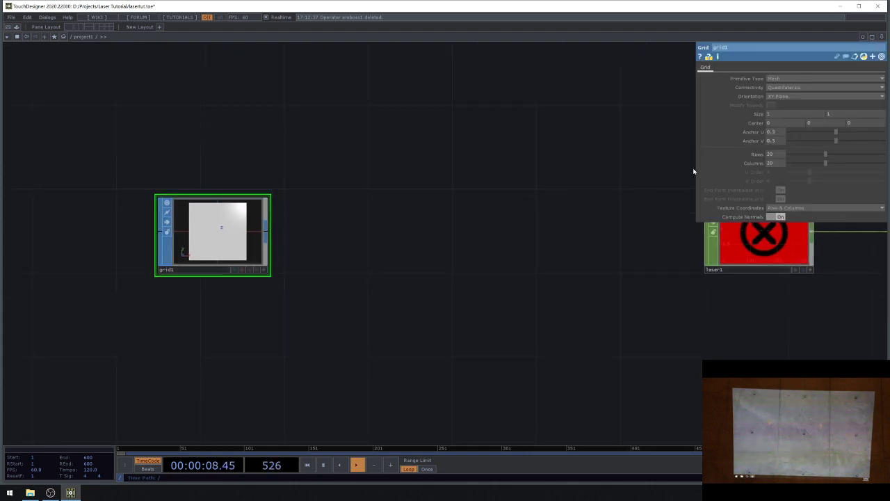
click(774, 165)
text(3)
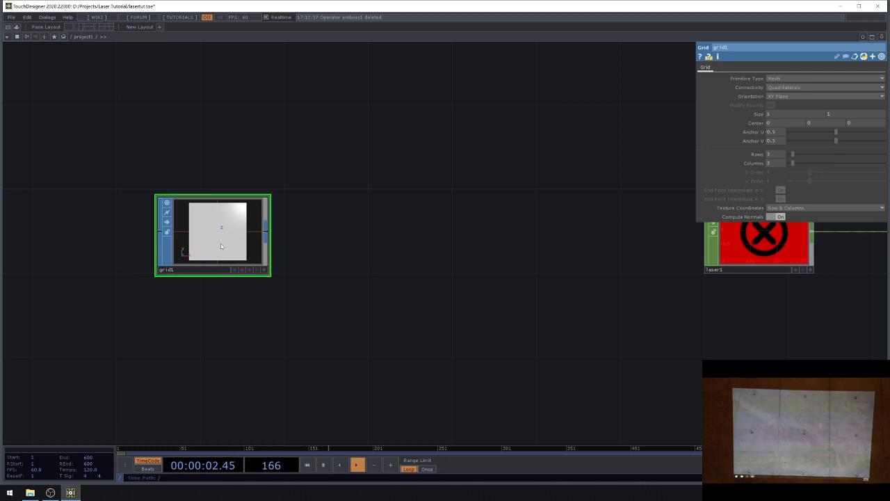
- Set the size of grid1 to 1.2 by 0.9 and its primitive type to Polygon
text(1.)
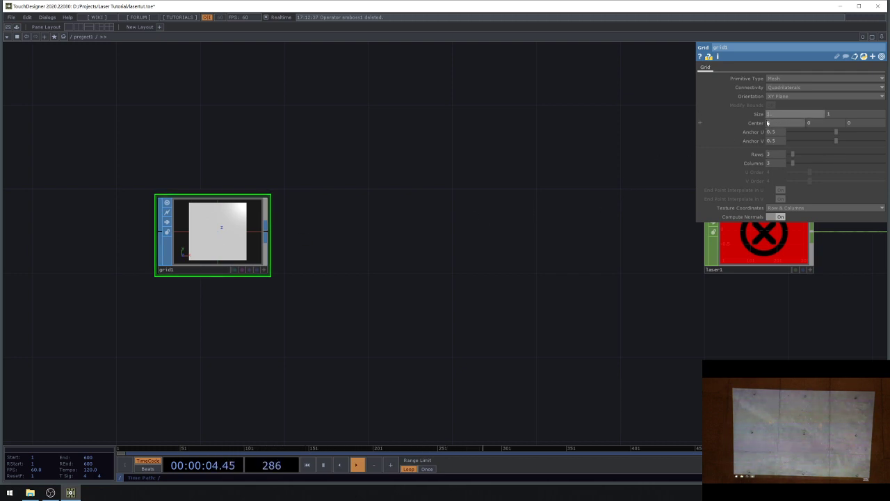
text(2)
key(Tab)
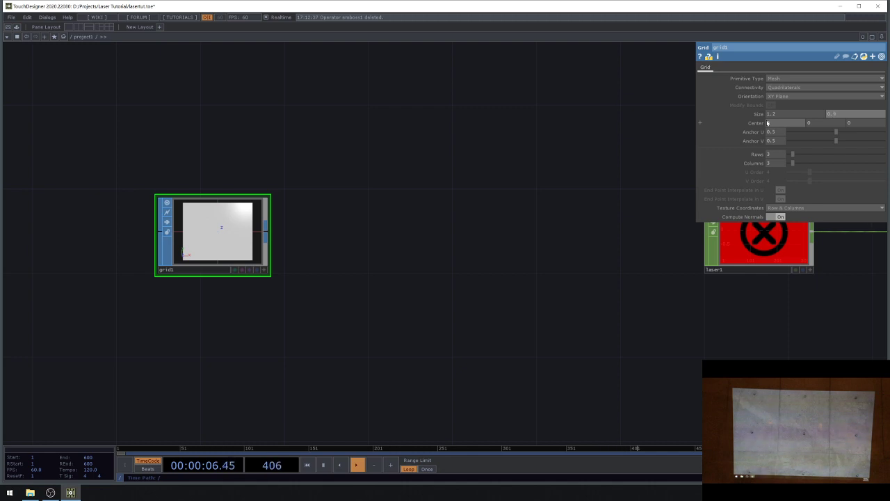
click(564, 130)
click(788, 80)
click(783, 86)
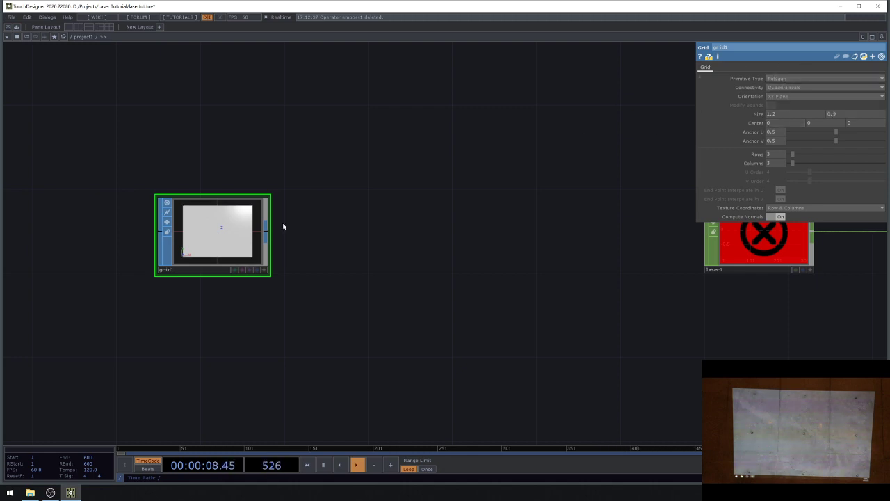
- Toggle wireframe display in the viewer of grid1 to inspect its subdivisions
scroll(143, 228, up, 3)
key(w)
key(w)
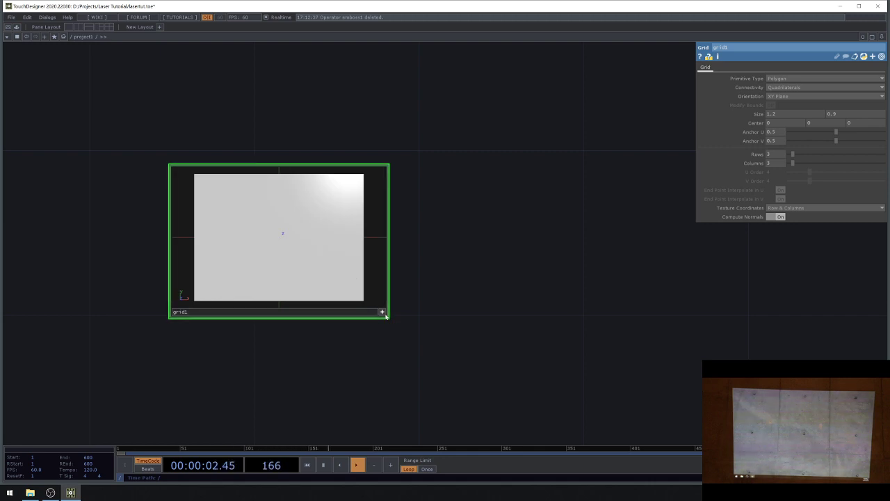
scroll(411, 316, down, 5)
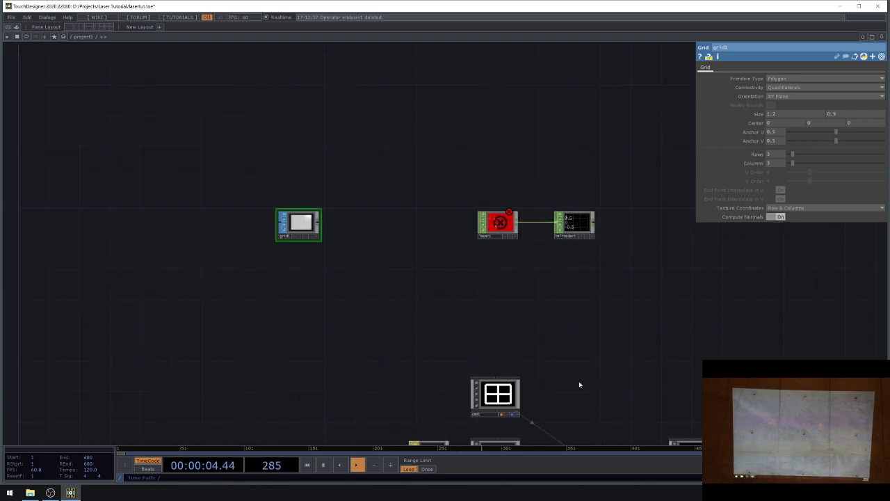
scroll(304, 216, up, 5)
scroll(304, 216, down, 3)
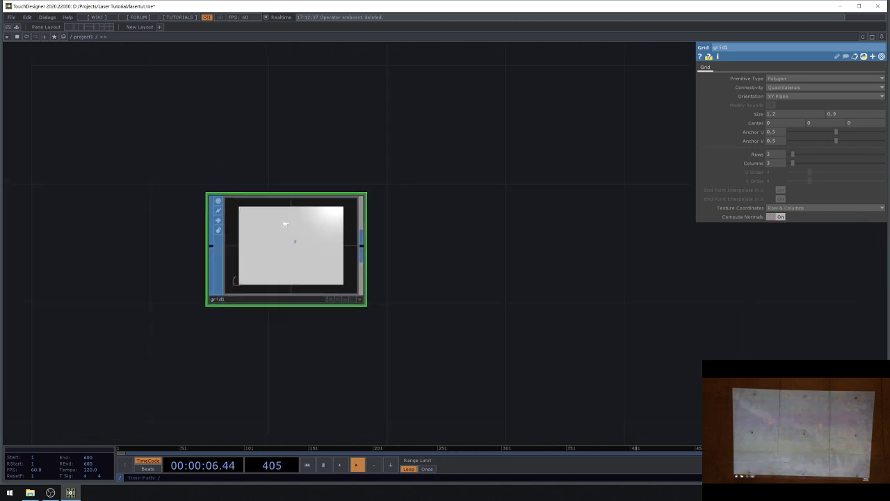
- Add a Null SOP after grid1, place it just before laser1 and name it null_laserout
right_click(339, 244)
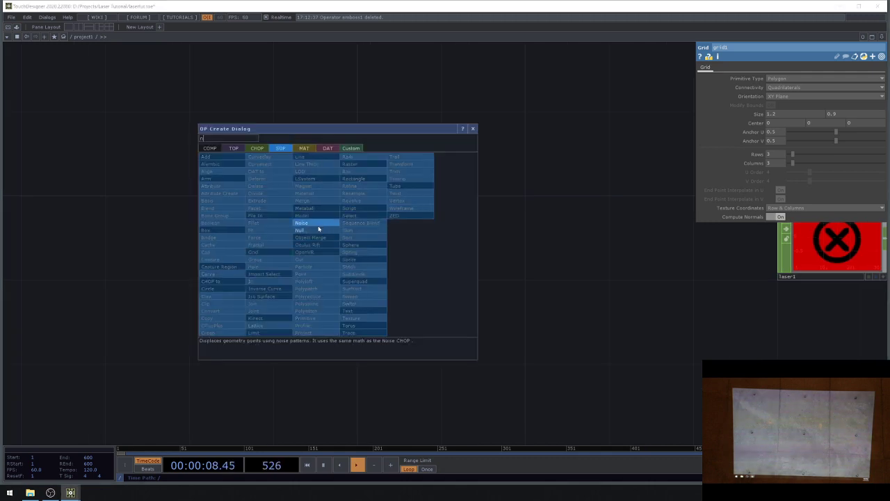
click(317, 225)
click(647, 244)
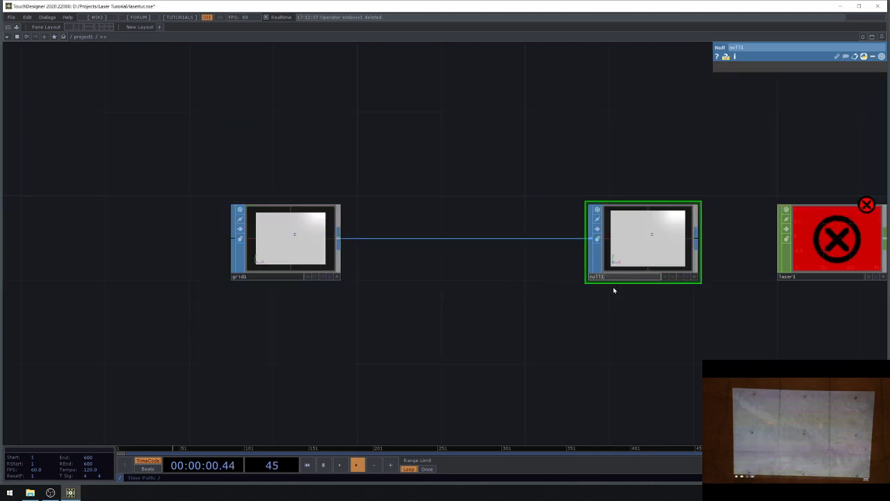
text(null_laserout)
key(Return)
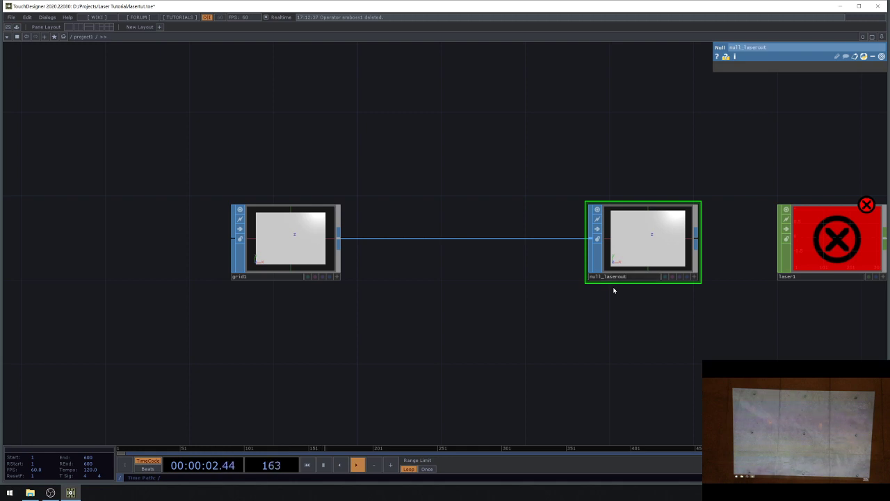
- Assign null_laserout as the source geometry of laser1 and inspect the laser's output channels
drag(705, 312, 533, 318)
drag(520, 257, 711, 251)
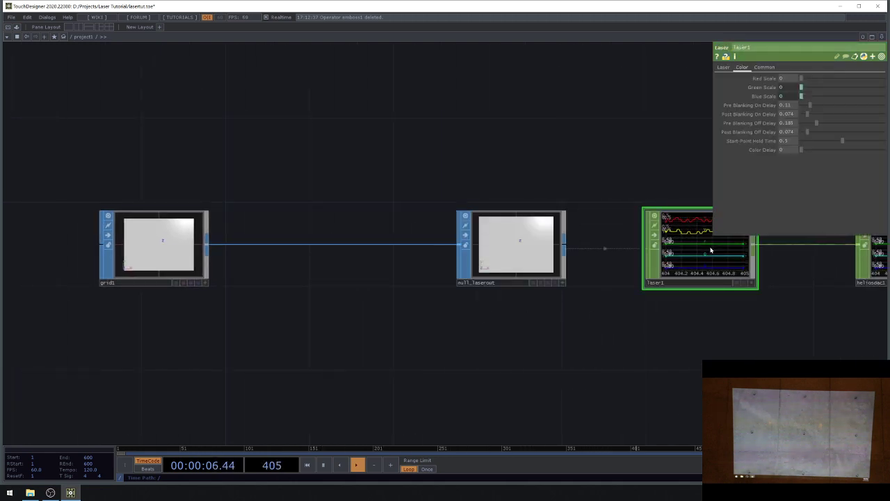
drag(767, 327, 604, 323)
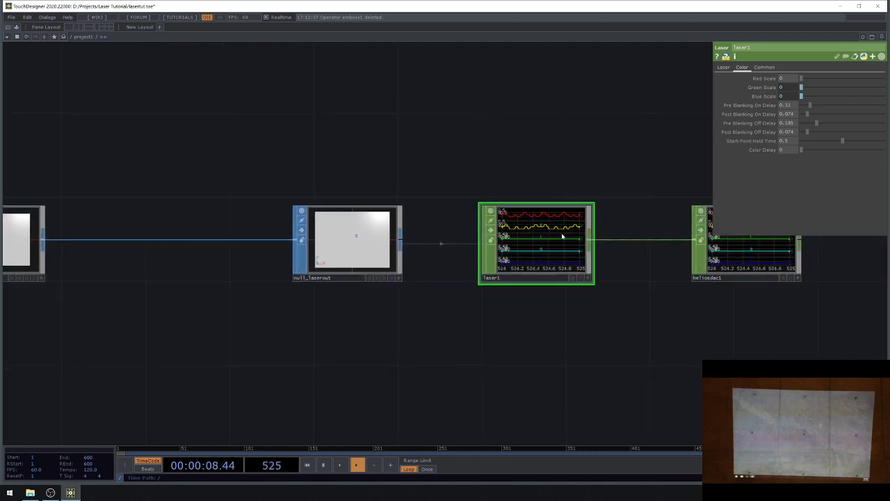
scroll(570, 230, up, 3)
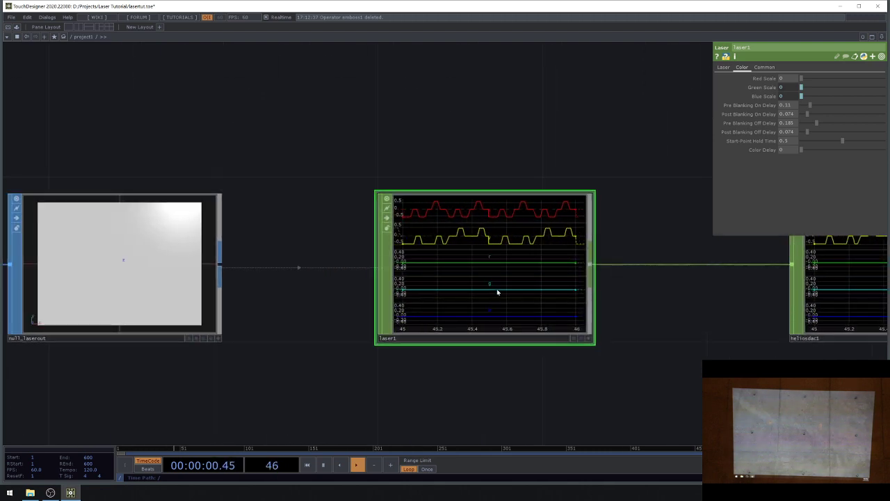
scroll(502, 291, down, 2)
scroll(507, 290, up, 3)
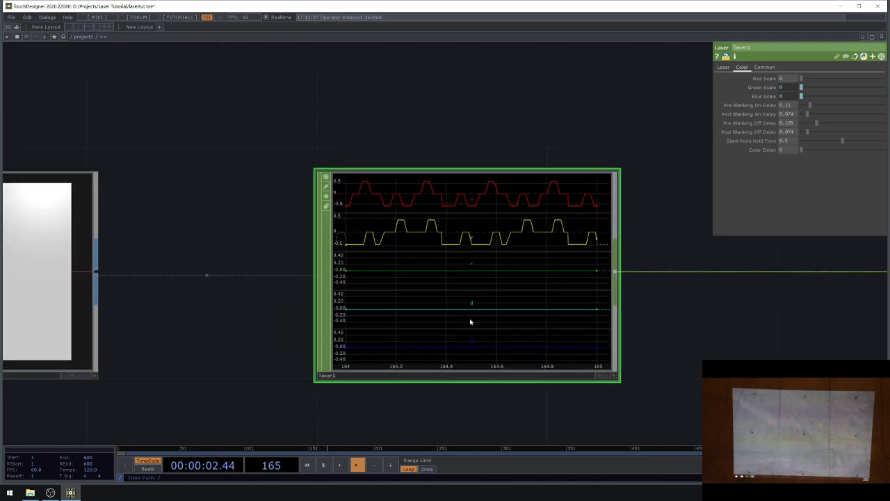
- Select heliosdac1 and switch its Active parameter on
scroll(366, 292, down, 5)
scroll(588, 278, up, 1)
click(650, 262)
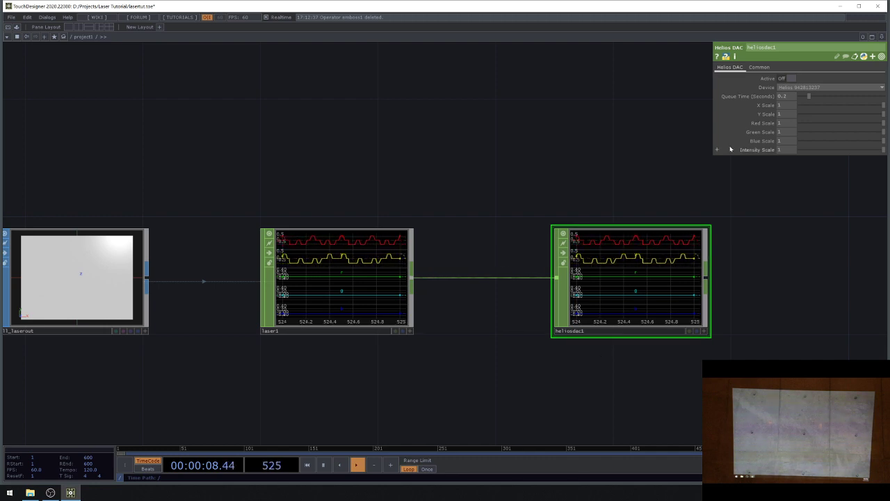
click(786, 78)
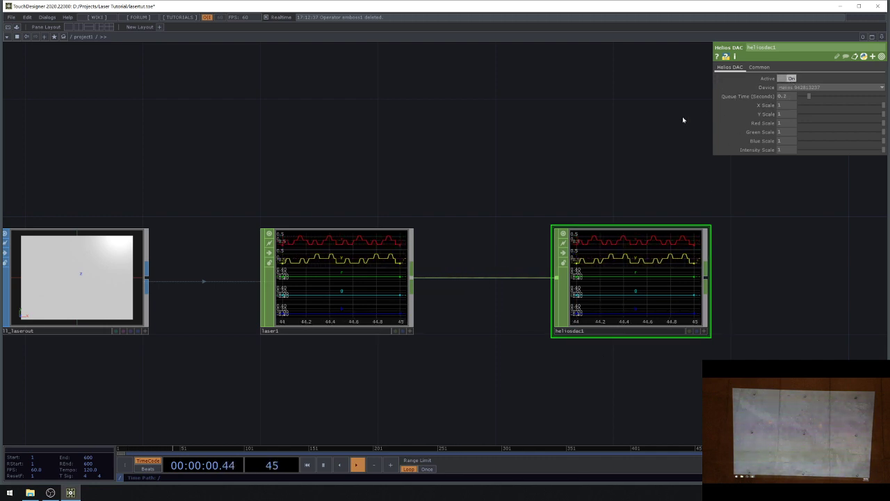
- Raise the Red Scale of laser1 to 0.036, with the linked green and blue scales following
drag(545, 153, 613, 154)
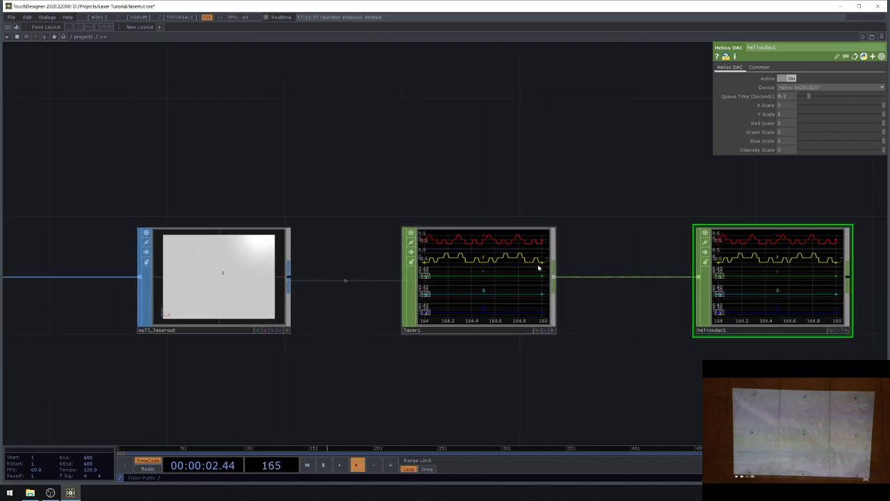
click(551, 267)
scroll(551, 267, down, 3)
scroll(636, 192, up, 2)
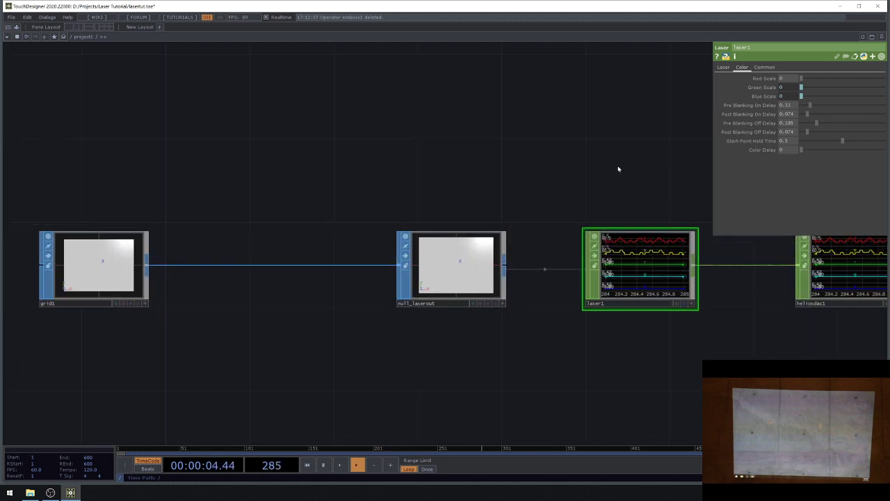
drag(620, 169, 431, 165)
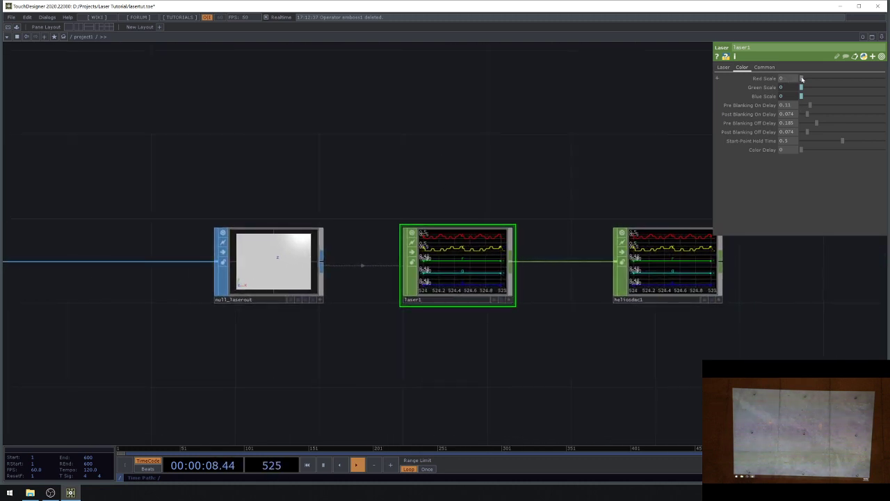
middle_drag(790, 80, 787, 67)
- Select heliosdac1 again and switch its Active parameter off
drag(377, 151, 623, 142)
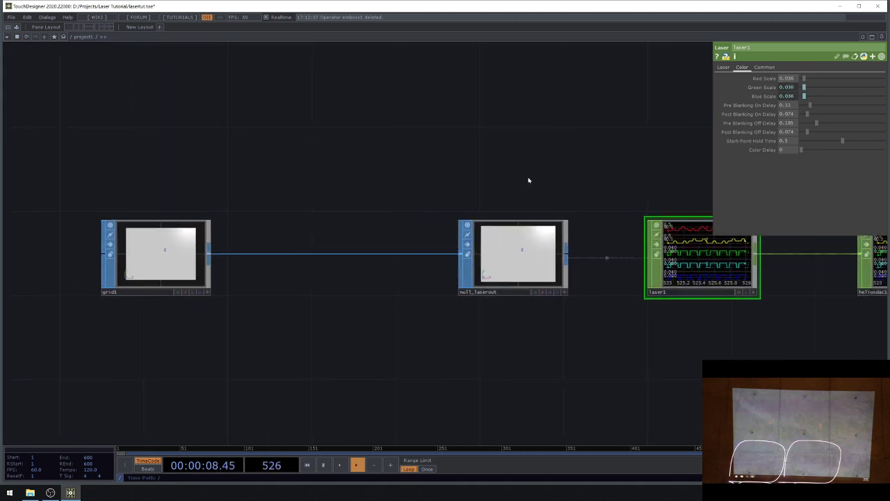
scroll(533, 187, down, 3)
scroll(344, 253, up, 3)
click(271, 241)
drag(684, 171, 245, 196)
click(585, 258)
click(796, 78)
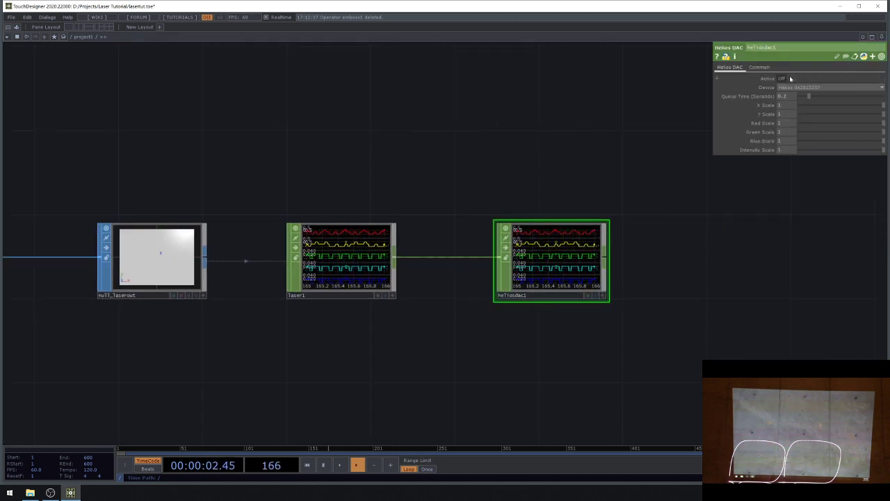
- Add the cornerPinSOP component from the palette's Tools and place it between grid1 and null_laserout
drag(88, 176, 187, 240)
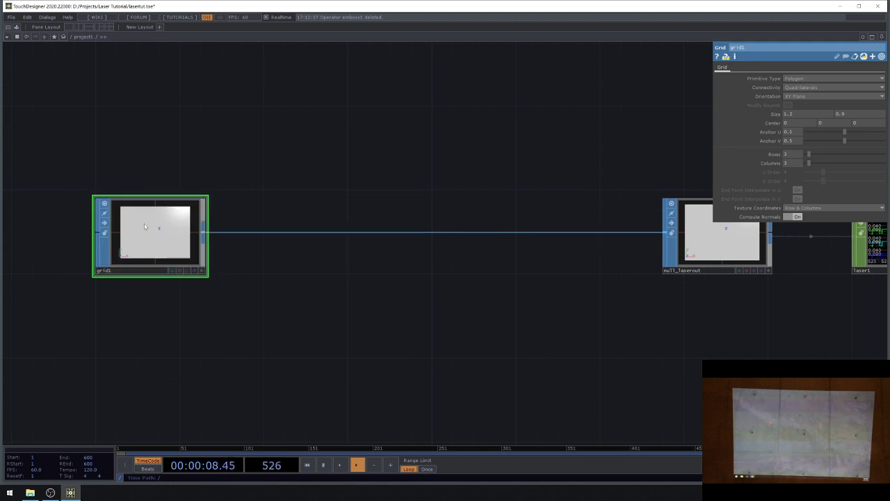
click(16, 28)
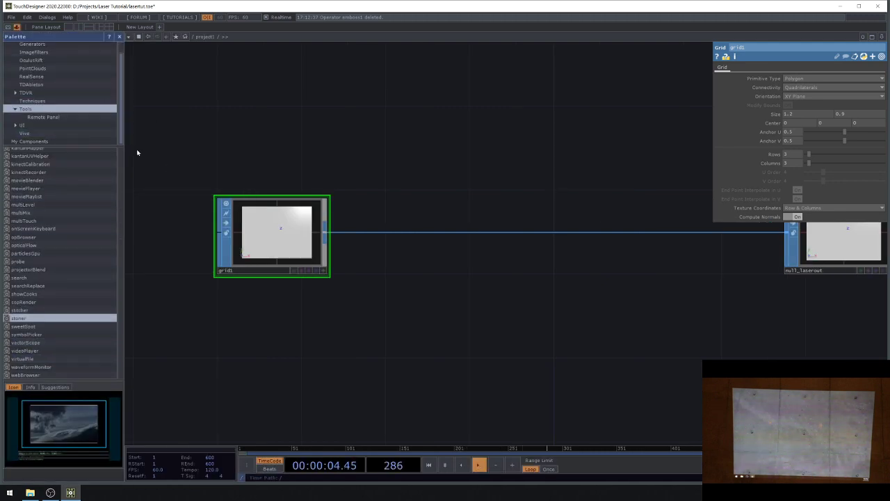
scroll(55, 263, up, 4)
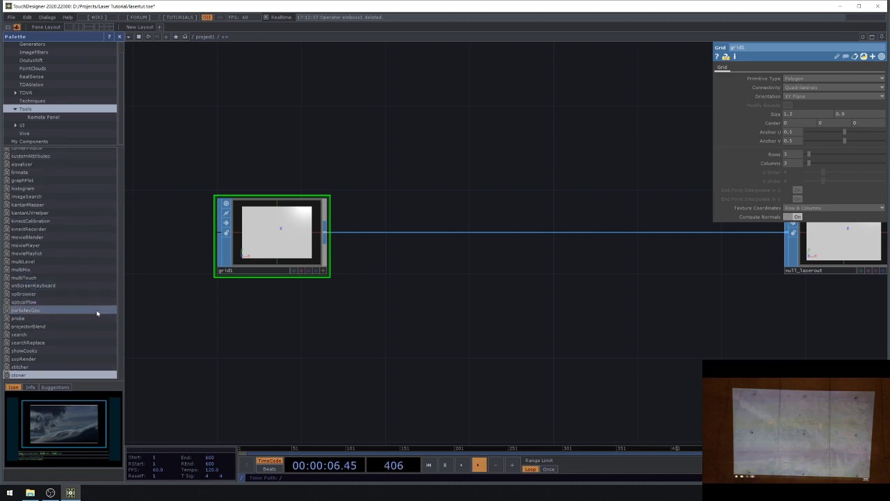
click(45, 171)
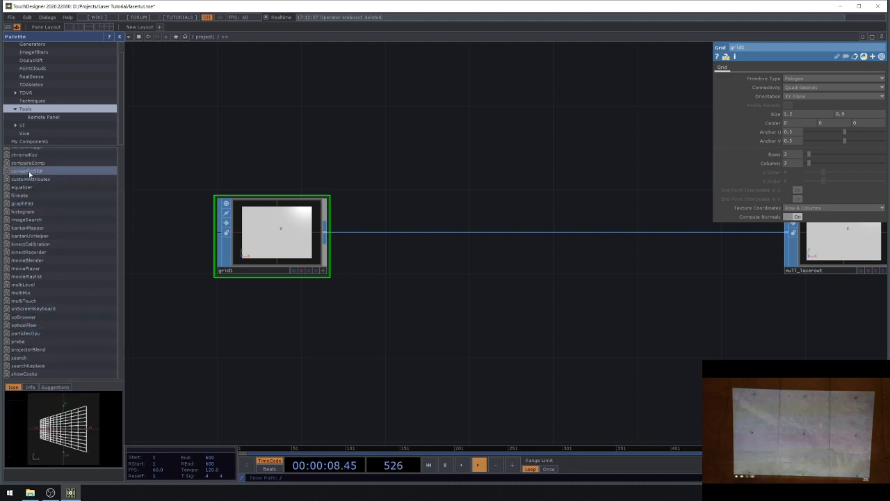
click(436, 138)
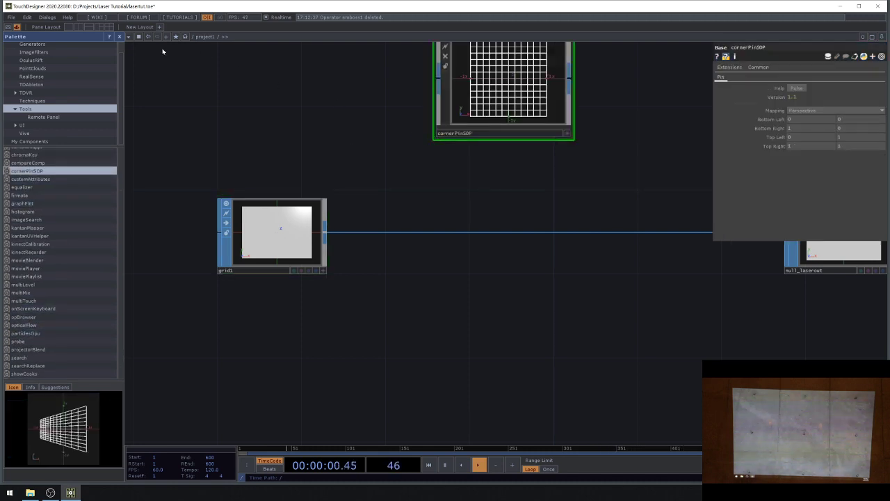
click(119, 37)
drag(375, 101, 388, 154)
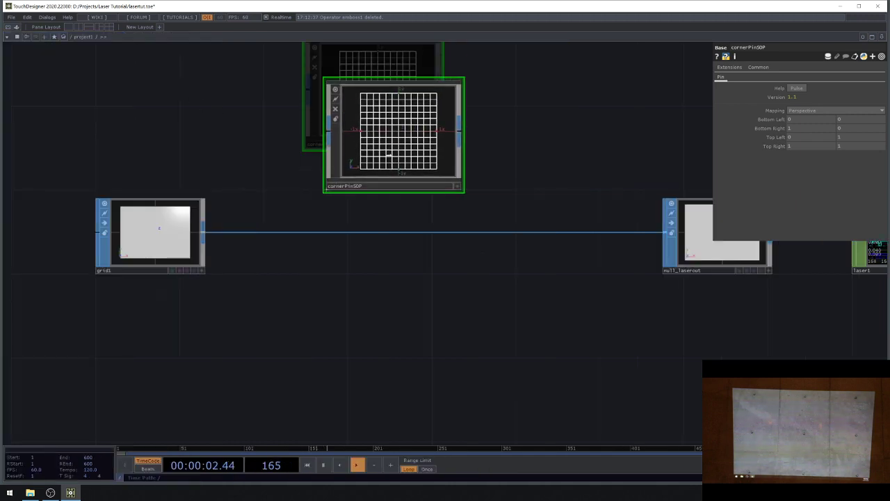
- Examine the stoner component's warped grid, the render1 image, cornerPinSOP and grid1 for comparison
middle_drag(296, 144, 298, 176)
middle_drag(437, 230, 433, 199)
click(555, 352)
middle_drag(624, 397, 626, 387)
scroll(626, 387, up, 3)
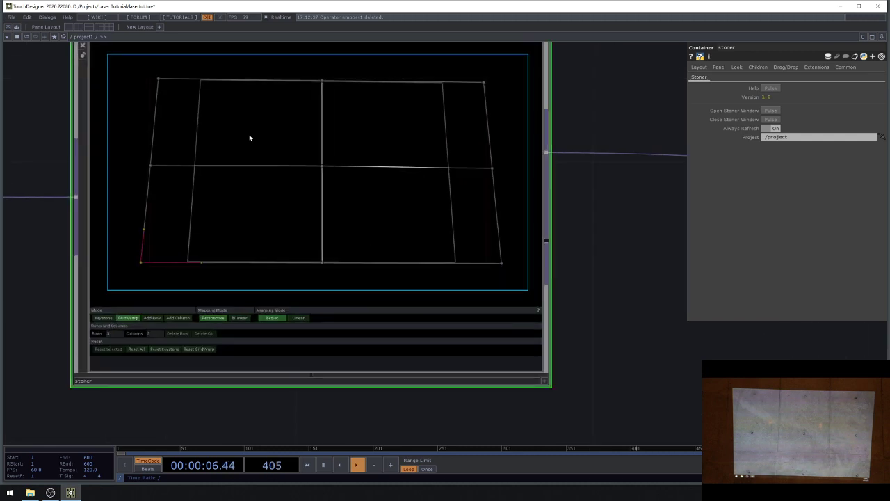
scroll(556, 204, down, 6)
click(221, 207)
scroll(170, 187, up, 6)
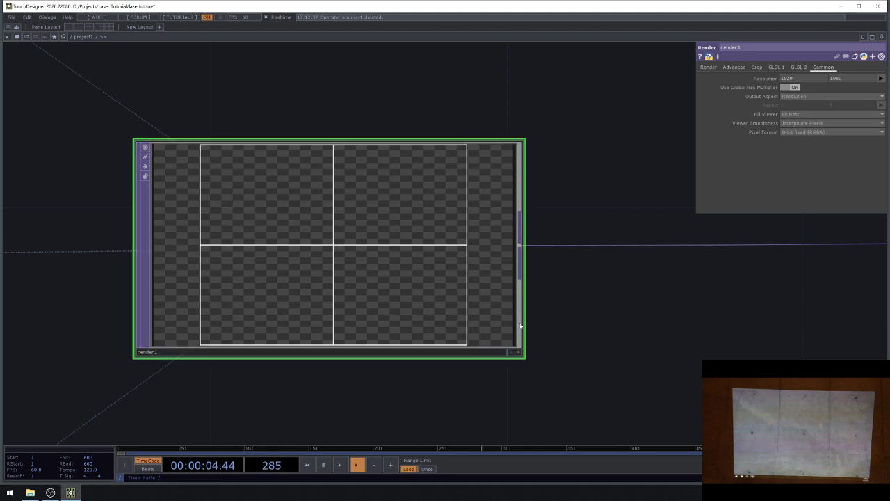
scroll(535, 346, down, 8)
scroll(253, 74, up, 5)
click(297, 128)
scroll(297, 128, up, 4)
scroll(408, 144, down, 6)
scroll(208, 218, up, 1)
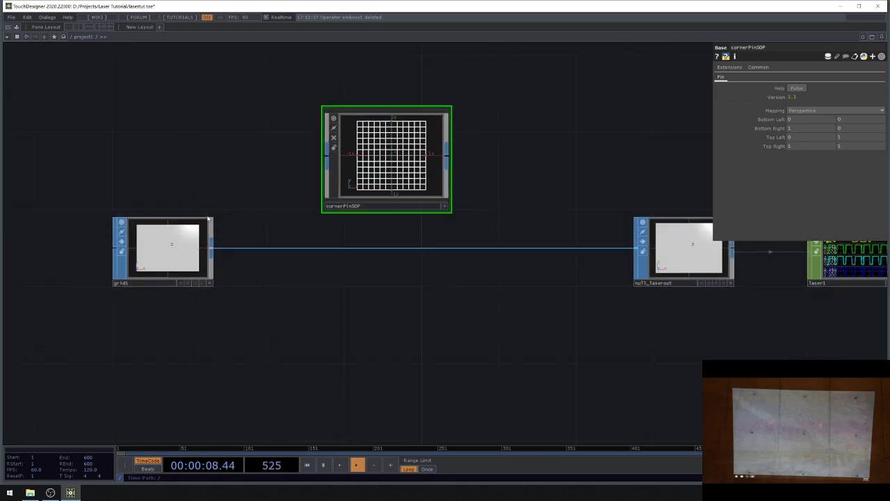
click(165, 241)
scroll(139, 244, up, 2)
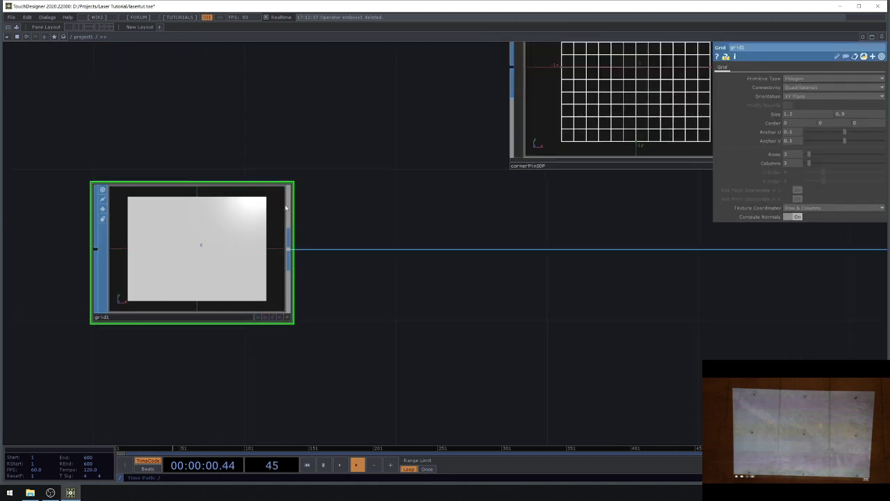
scroll(368, 310, down, 2)
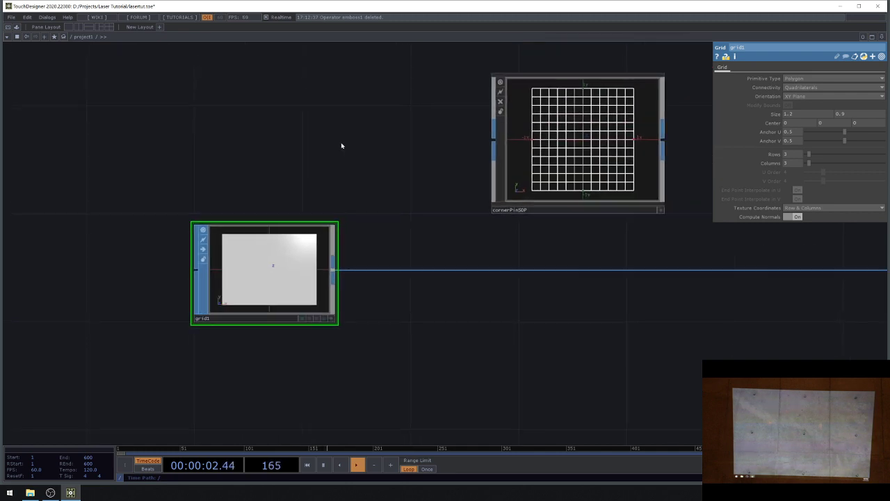
- Create a Sphere SOP above grid1
key(Tab)
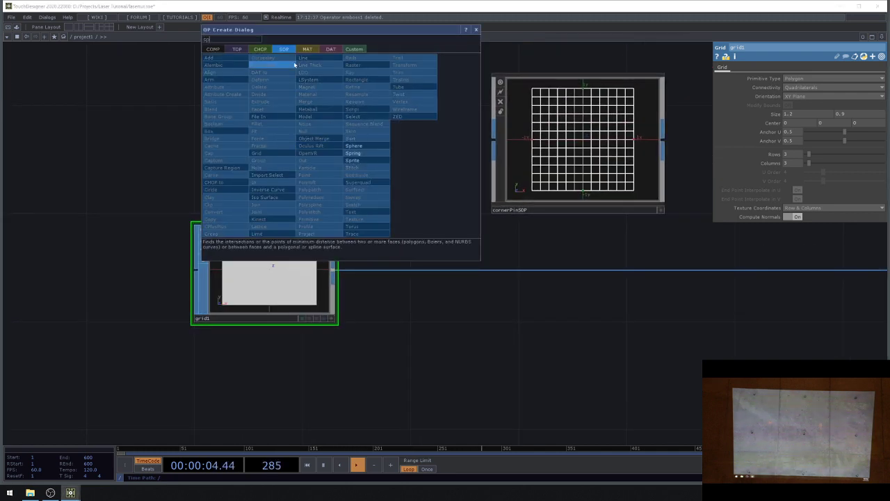
text(sp)
click(369, 146)
click(196, 65)
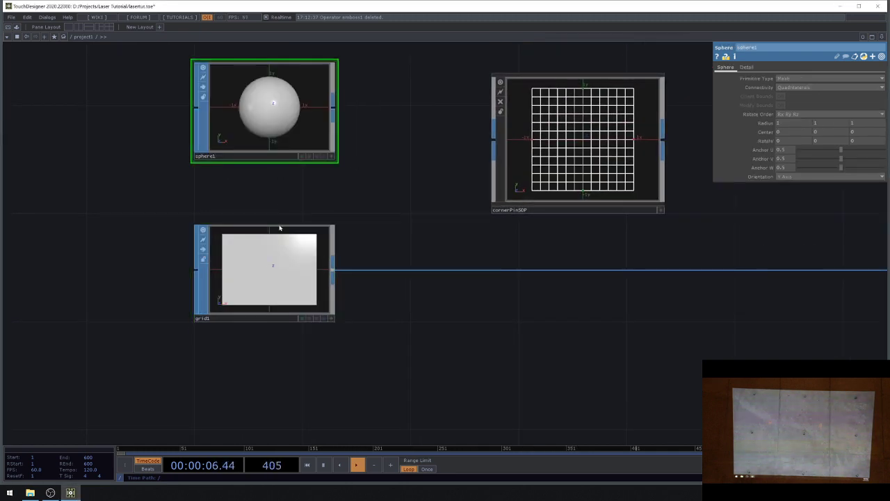
- Add a Merge SOP beside sphere1 and grid1 and connect both operators to its input
click(260, 291)
key(Tab)
text(m)
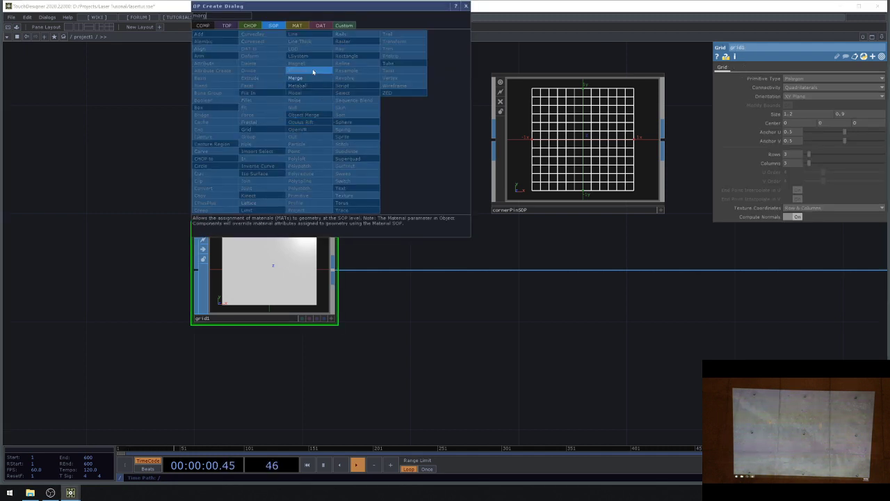
click(295, 78)
click(328, 117)
drag(341, 234, 332, 164)
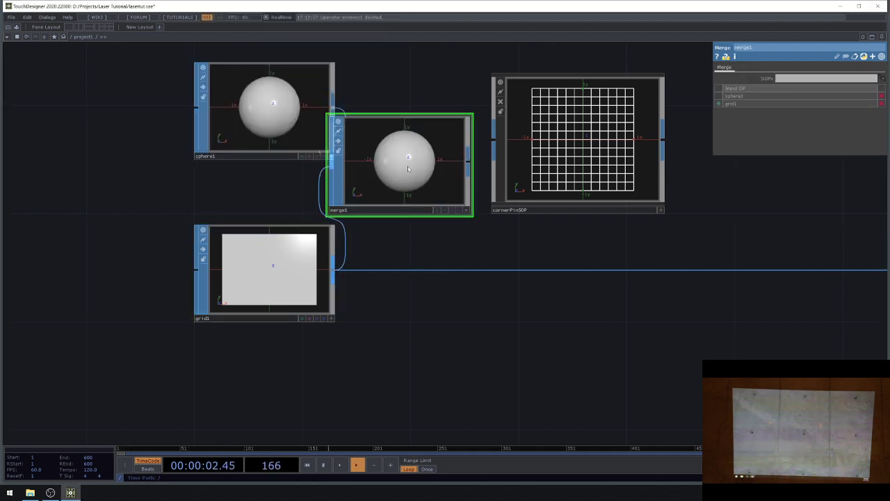
- Check the sphere1 and merge1 parameters, and delete both operators
mouse_move(764, 122)
mouse_down()
mouse_move(774, 112)
mouse_move(764, 111)
mouse_up()
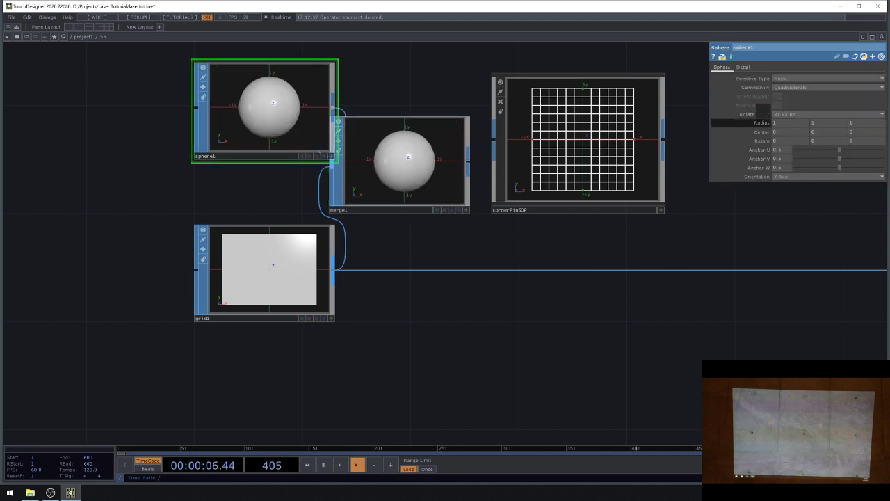
click(388, 165)
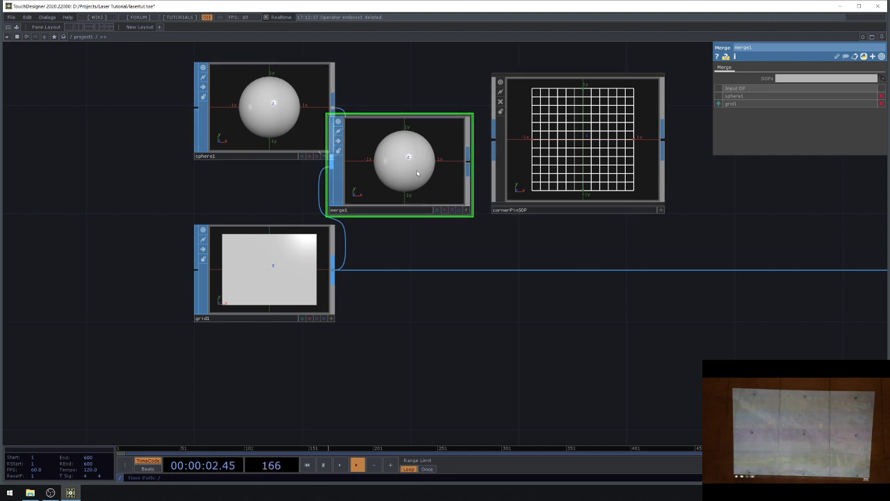
drag(109, 80, 348, 173)
key(Delete)
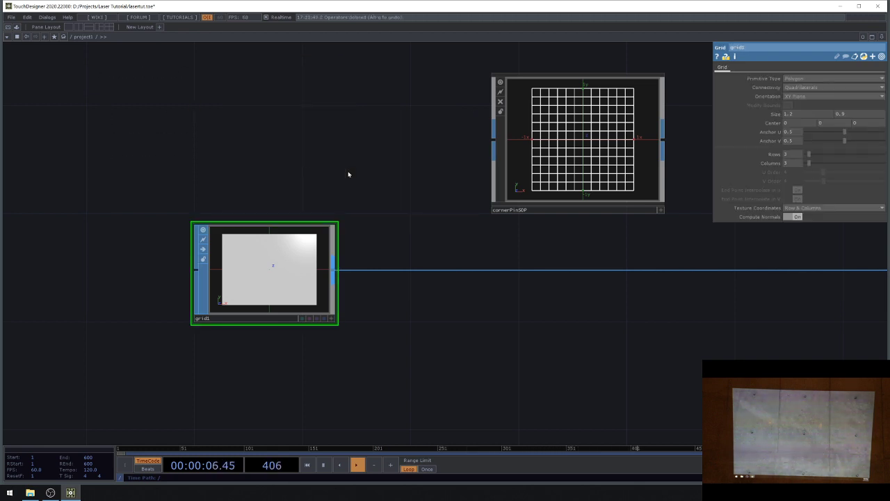
- Wire cornerPinSOP between grid1 and null_laserout and move it down in line with them
drag(556, 308, 501, 311)
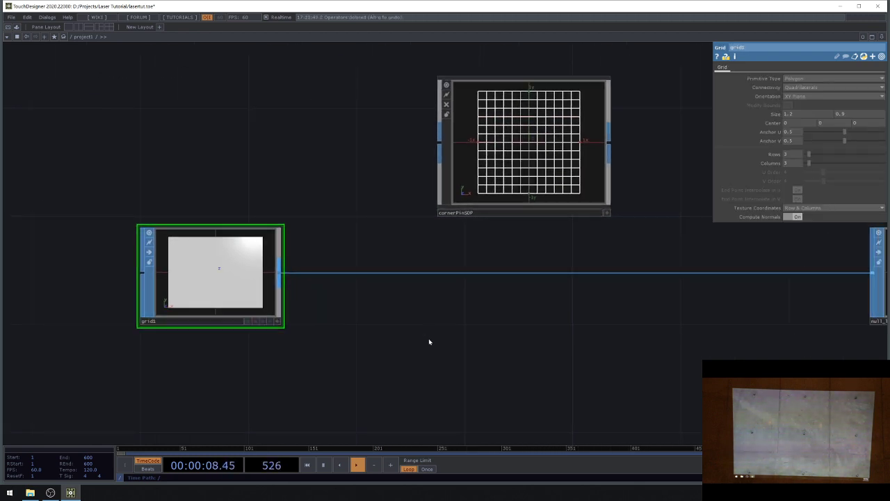
click(281, 278)
click(430, 155)
scroll(260, 225, down, 4)
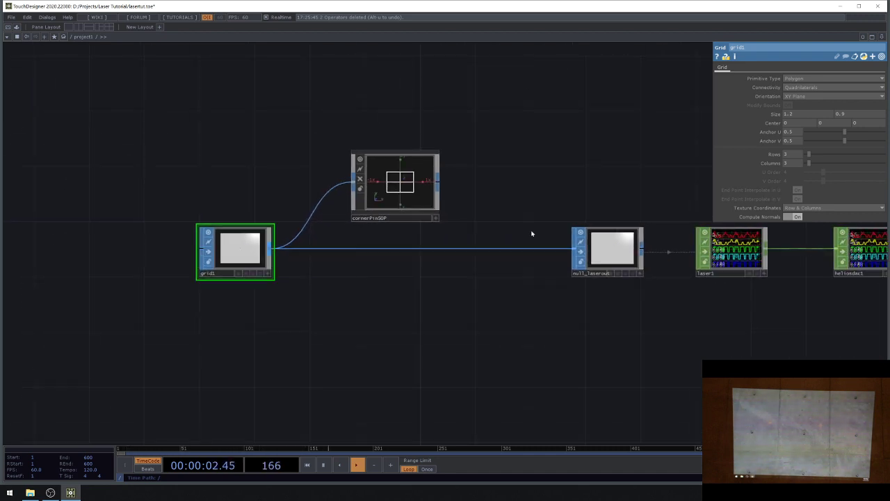
scroll(531, 233, up, 3)
click(403, 163)
click(585, 250)
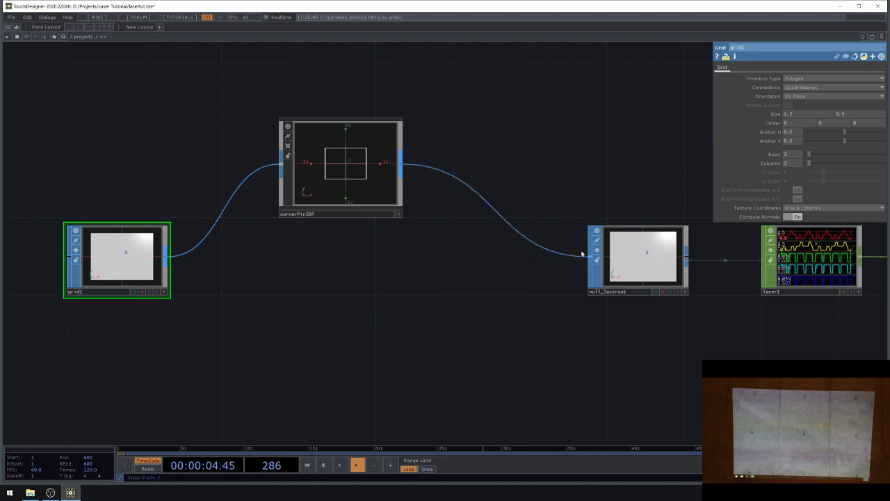
click(343, 205)
drag(361, 178, 359, 251)
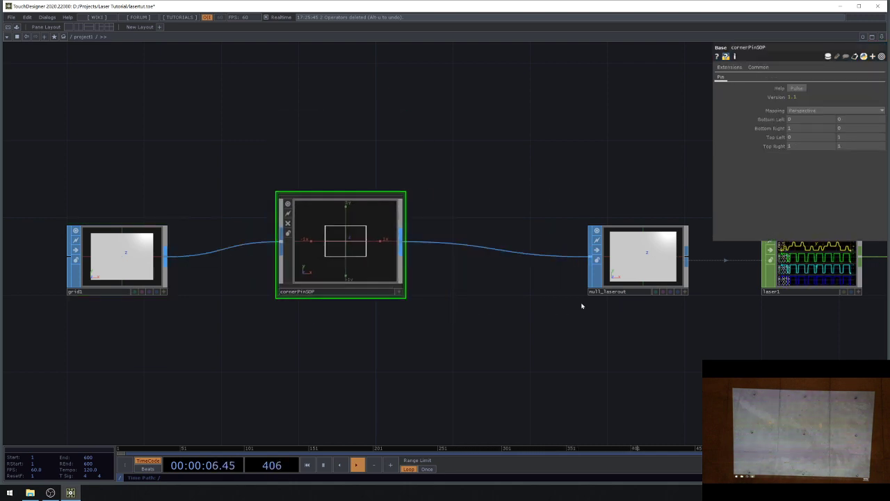
- Turn on the Active parameter of heliosdac1 with the corner-pinned chain connected
drag(582, 306, 238, 295)
click(688, 252)
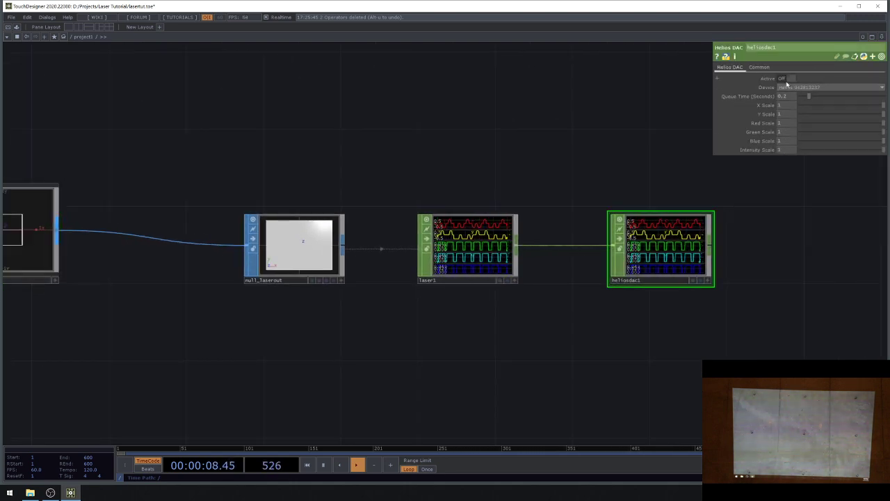
click(791, 78)
- Select cornerPinSOP and compare its grid shape with the projected laser image
drag(441, 188, 548, 172)
click(169, 241)
drag(285, 198, 331, 189)
scroll(153, 201, up, 5)
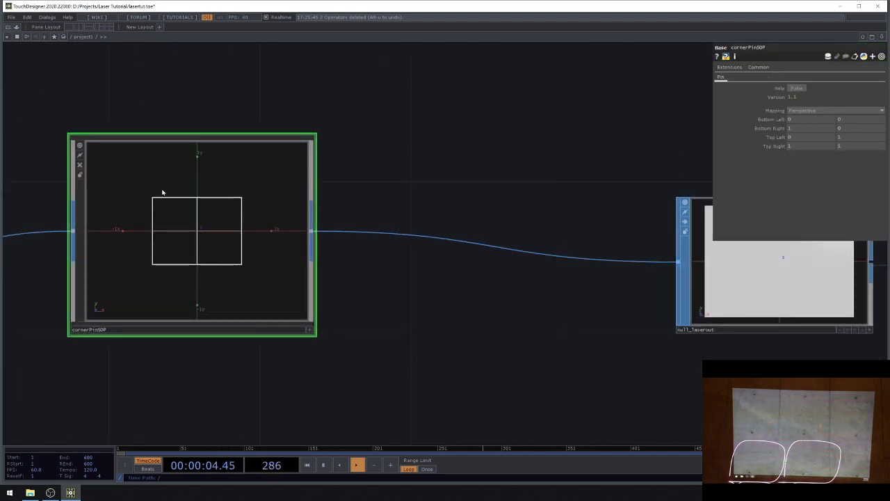
scroll(200, 233, down, 5)
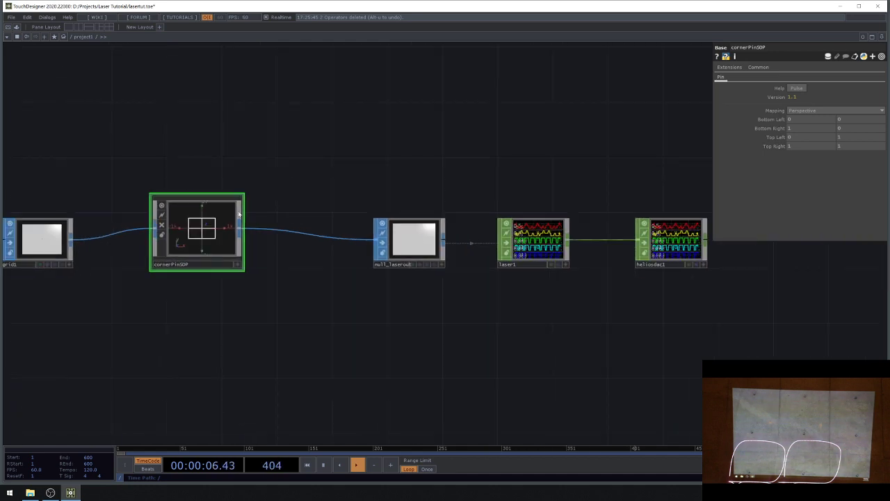
- Set laser1's Step Size to 0.008, Minimum Vertex Hold to 0.769 and Maximum Vertex Hold to 0.957
click(533, 240)
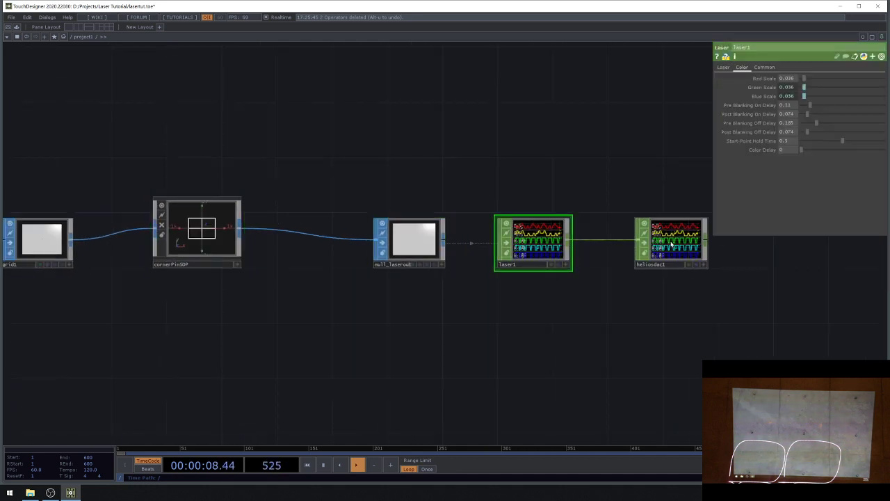
click(724, 67)
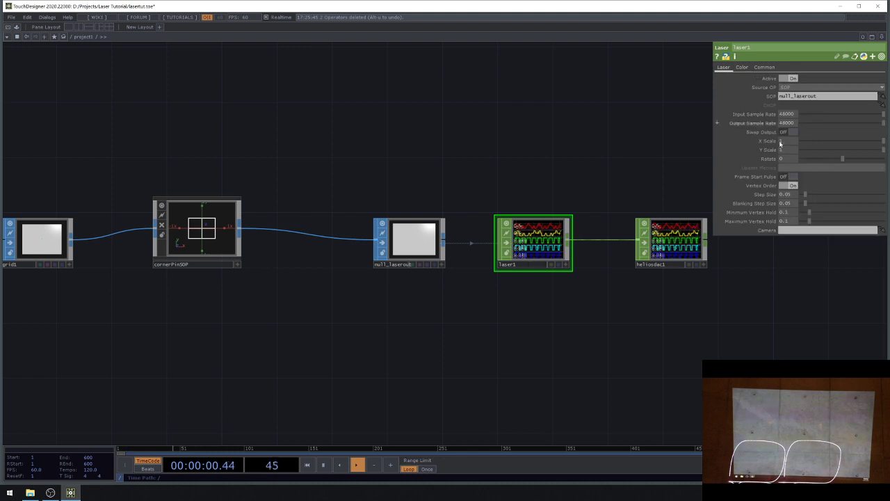
drag(805, 195, 802, 195)
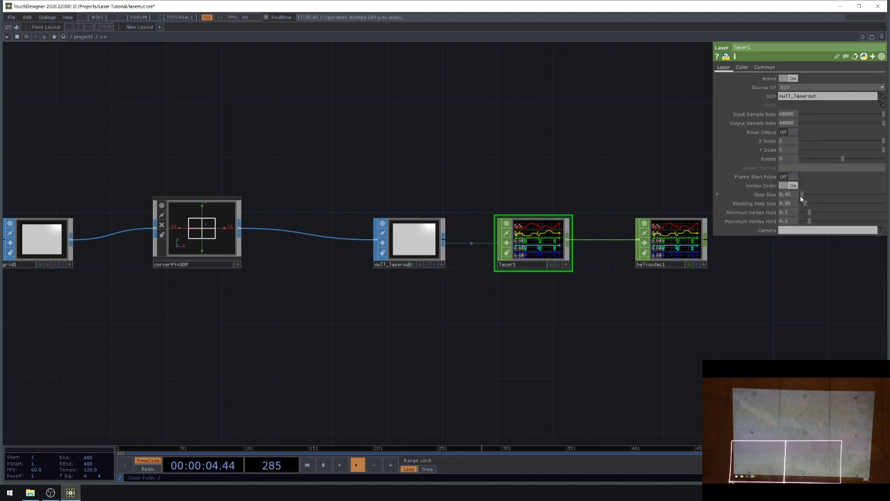
mouse_move(787, 195)
middle_down()
mouse_move(796, 187)
mouse_move(778, 185)
mouse_move(794, 185)
middle_up()
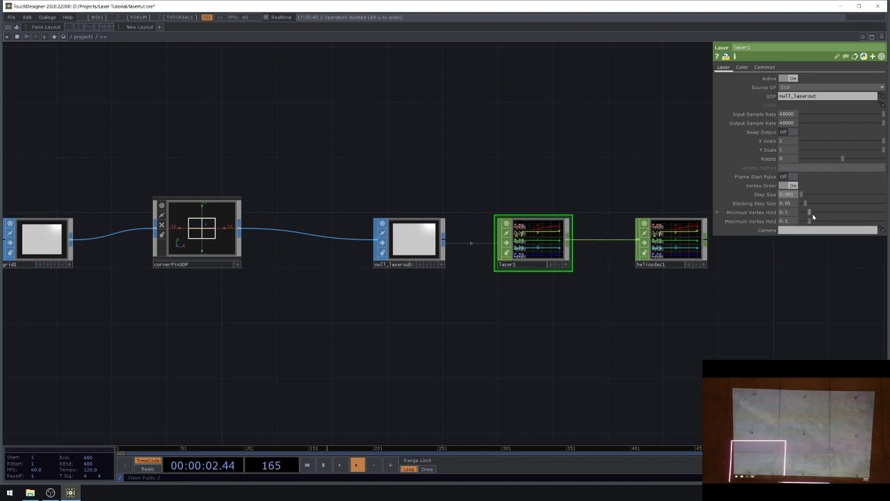
drag(812, 211, 880, 221)
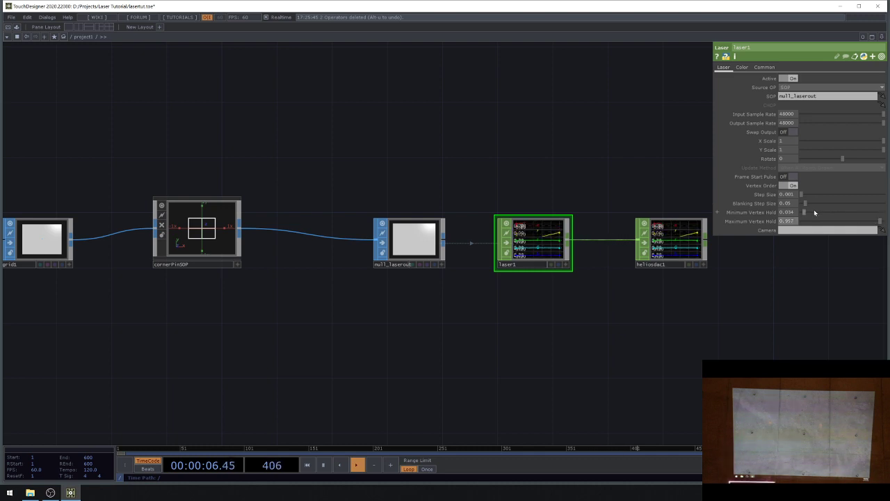
drag(815, 212, 813, 212)
mouse_move(790, 194)
middle_down()
mouse_move(796, 213)
mouse_move(796, 185)
middle_up()
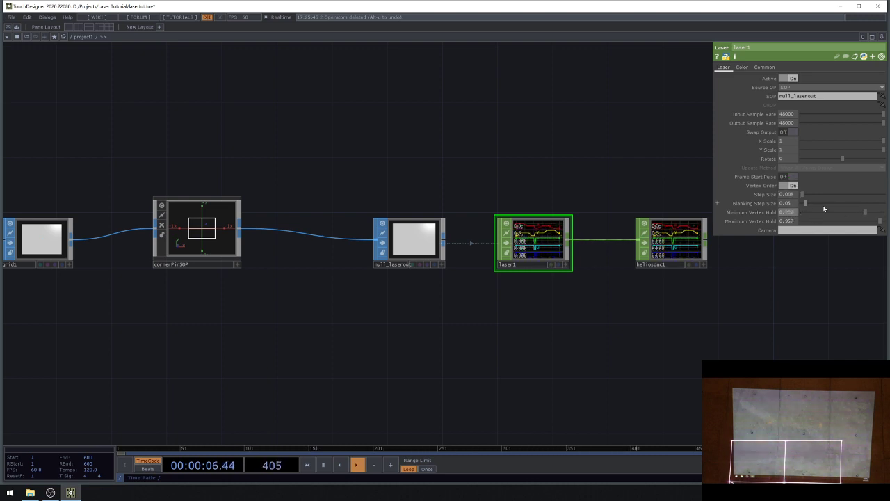
- Set cornerPinSOP's Bottom Left to 0.17, 0.613, Bottom Right to 1.124, 0.592, Top Left to 0.199, 1.545 and Top Right to 1.071, 1.477
drag(349, 290, 474, 292)
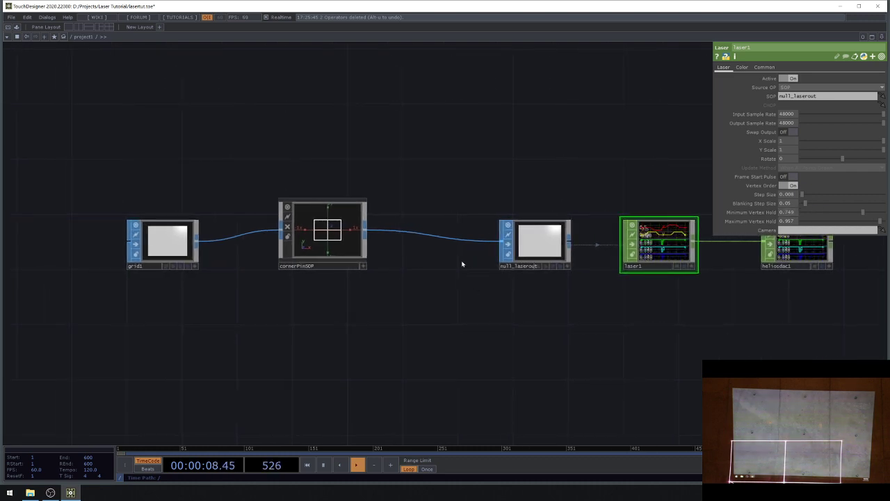
drag(648, 303, 601, 298)
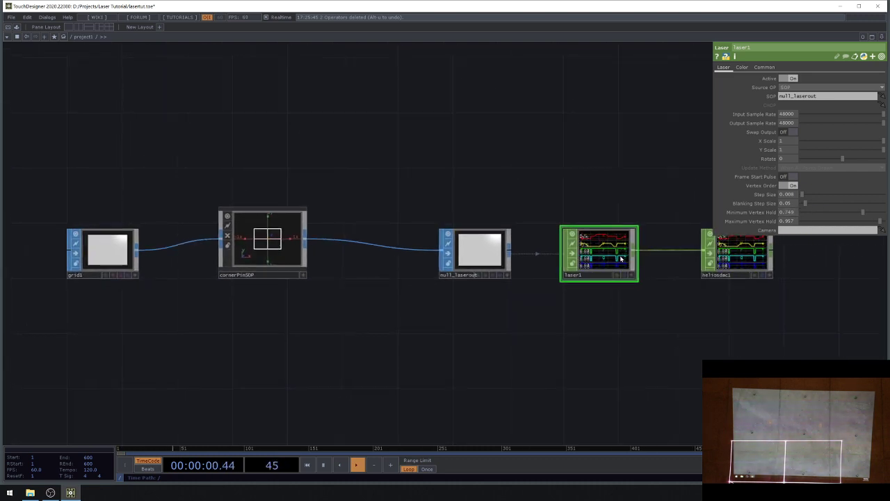
click(275, 236)
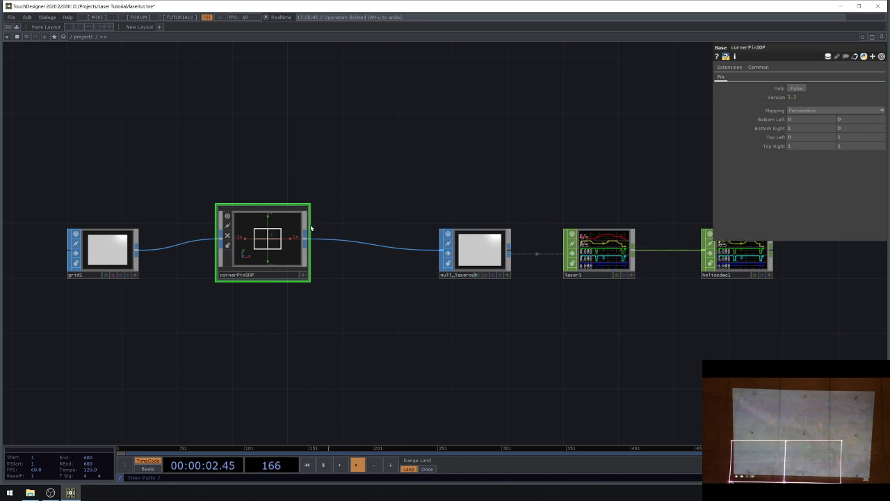
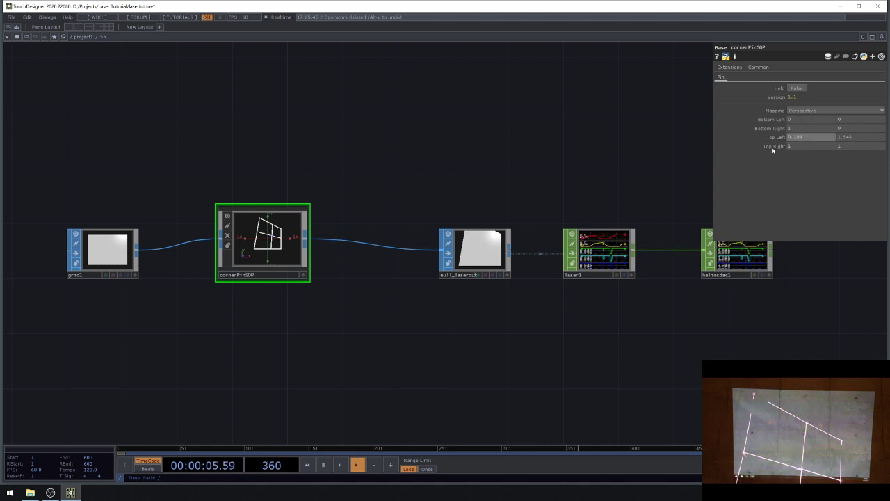
middle_drag(796, 122, 797, 104)
mouse_move(861, 118)
middle_down()
mouse_move(860, 132)
mouse_move(870, 133)
middle_up()
mouse_move(798, 141)
middle_down()
mouse_move(796, 131)
mouse_move(828, 132)
mouse_move(835, 146)
mouse_move(855, 115)
mouse_move(822, 142)
mouse_move(848, 137)
mouse_move(850, 113)
mouse_move(794, 145)
middle_up()
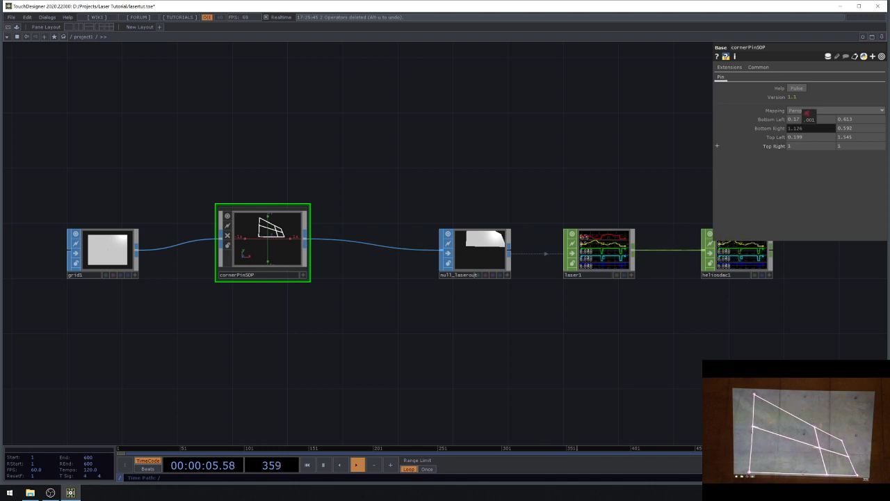
middle_drag(807, 112, 807, 115)
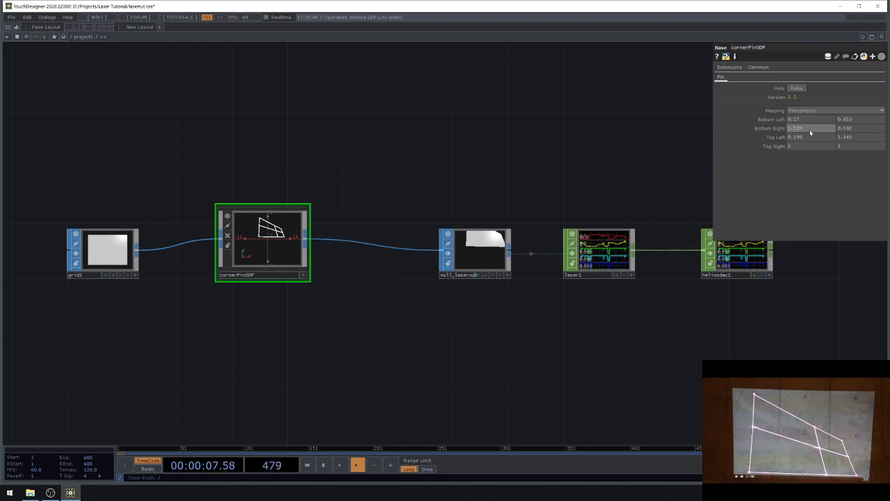
middle_drag(799, 145, 844, 139)
scroll(808, 150, up, 2)
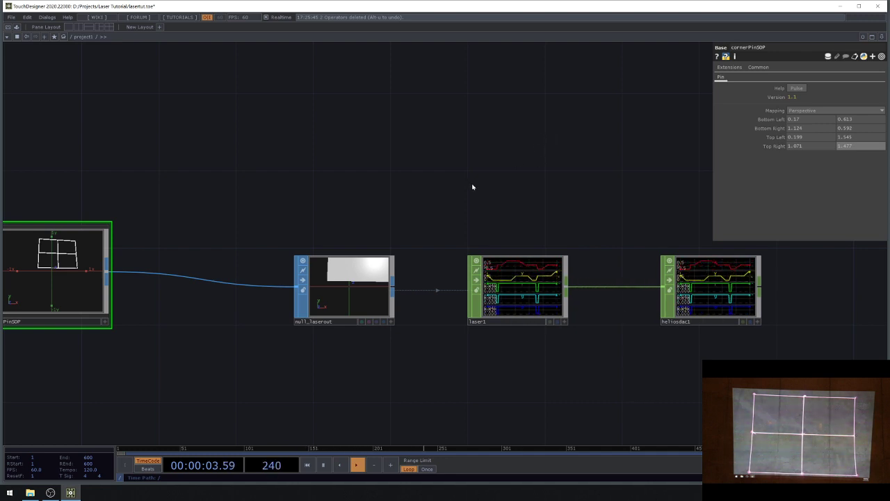
click(50, 492)
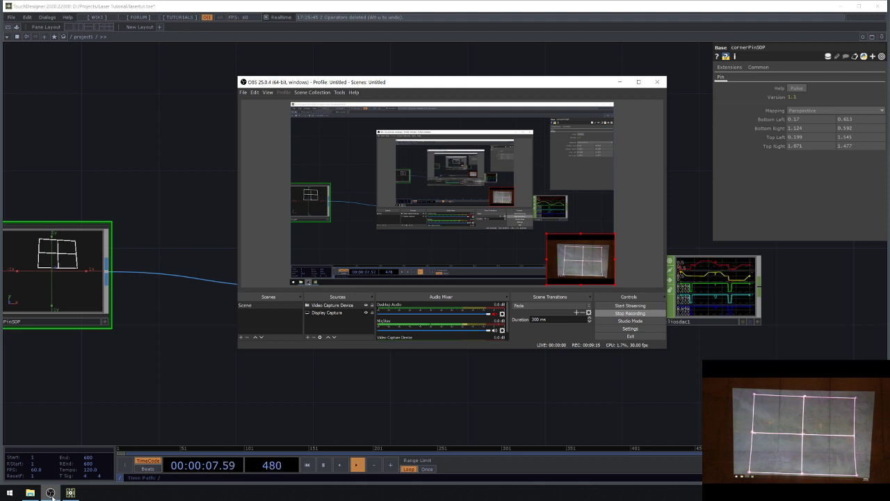
click(50, 492)
drag(167, 223, 500, 241)
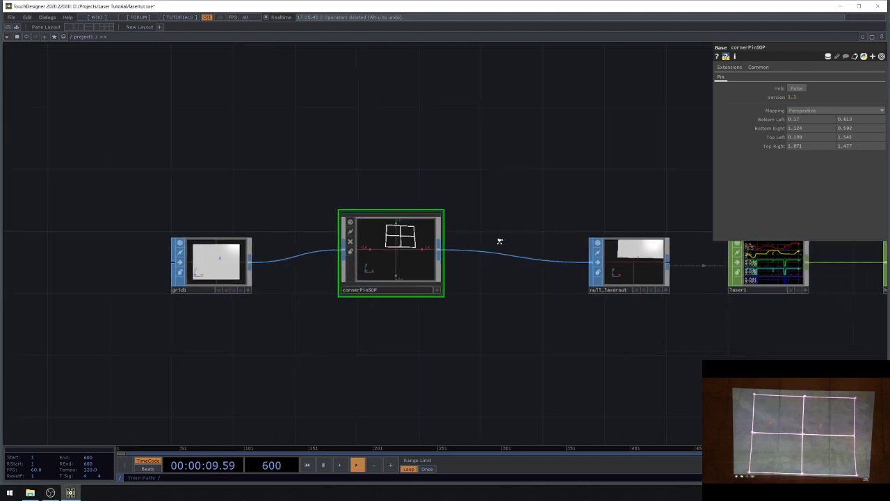
scroll(499, 242, down, 1)
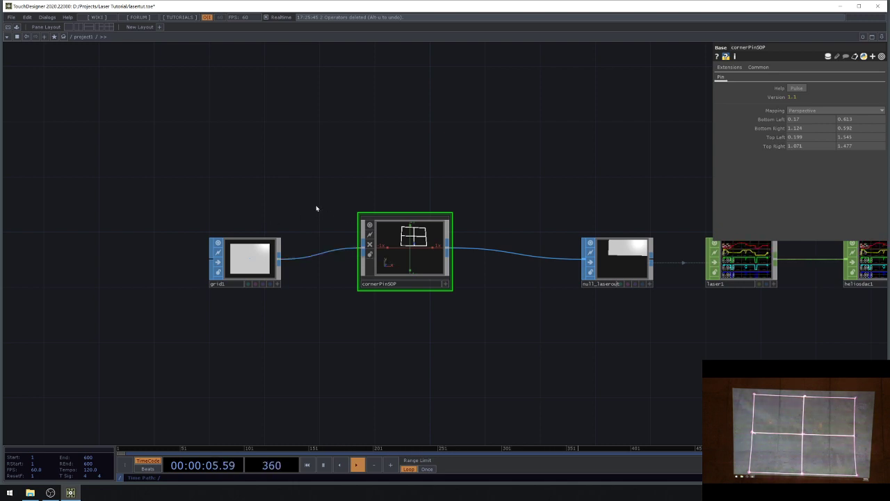
- Set the Red Scale of laser1 to 0.045 in its color parameters
drag(334, 180, 61, 174)
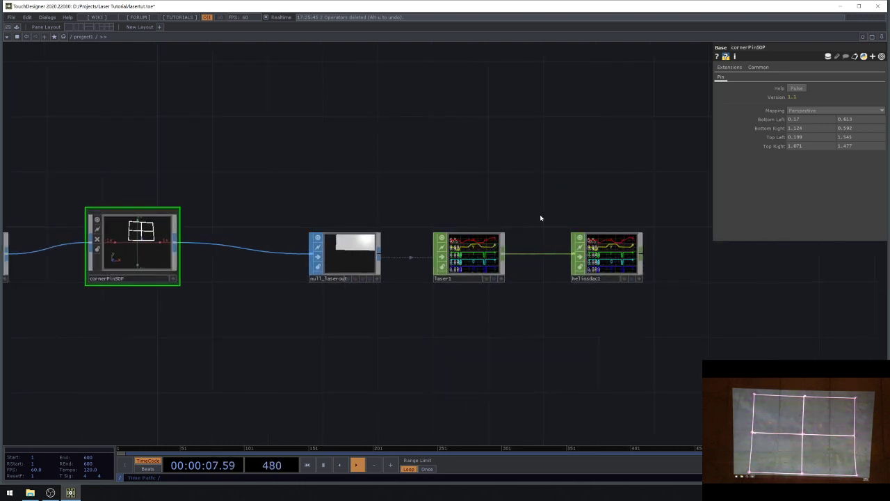
click(607, 256)
click(468, 256)
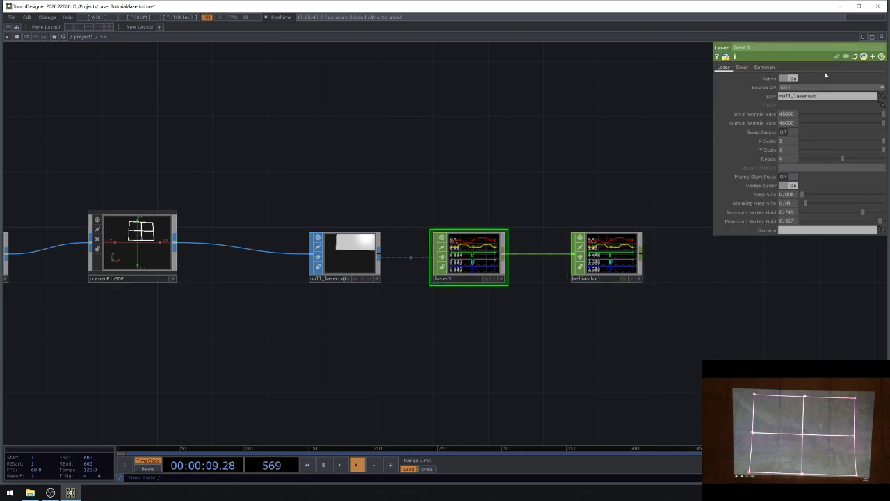
click(743, 68)
mouse_move(792, 78)
middle_down()
mouse_move(795, 69)
mouse_move(787, 84)
middle_up()
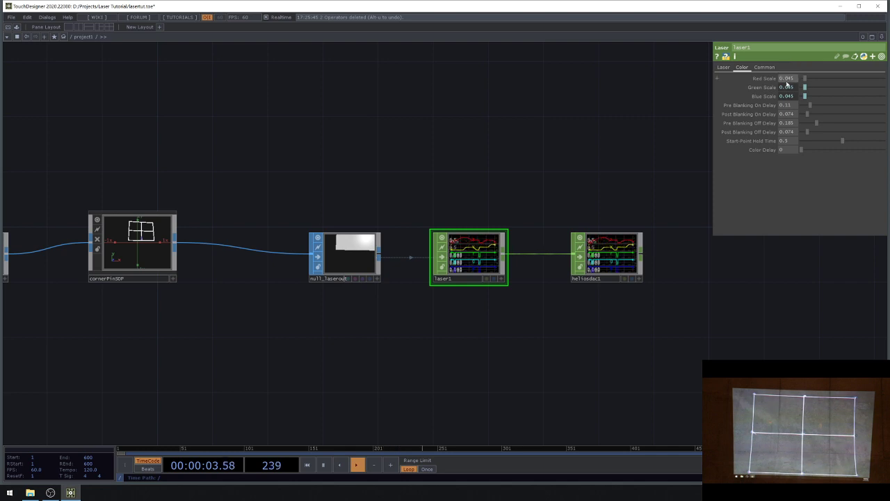
drag(527, 77, 583, 82)
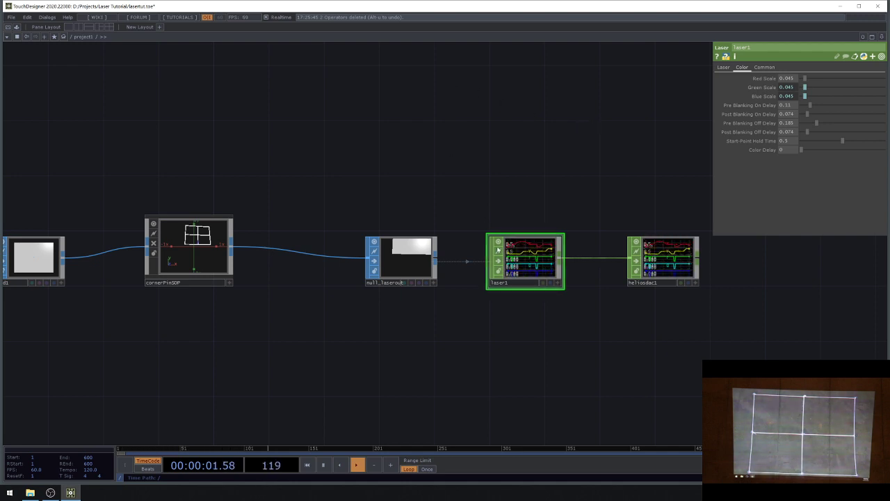
- Set the Blanking Step Size of laser1 to 0.02
click(420, 258)
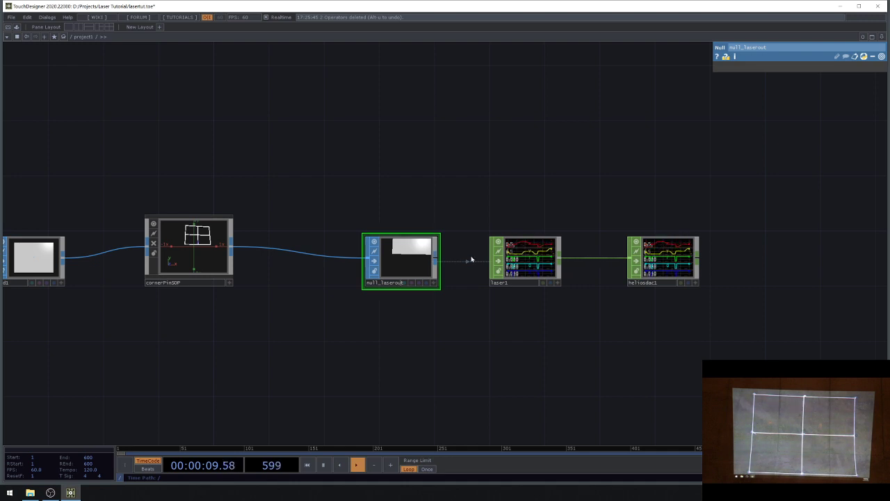
click(543, 261)
scroll(561, 245, up, 3)
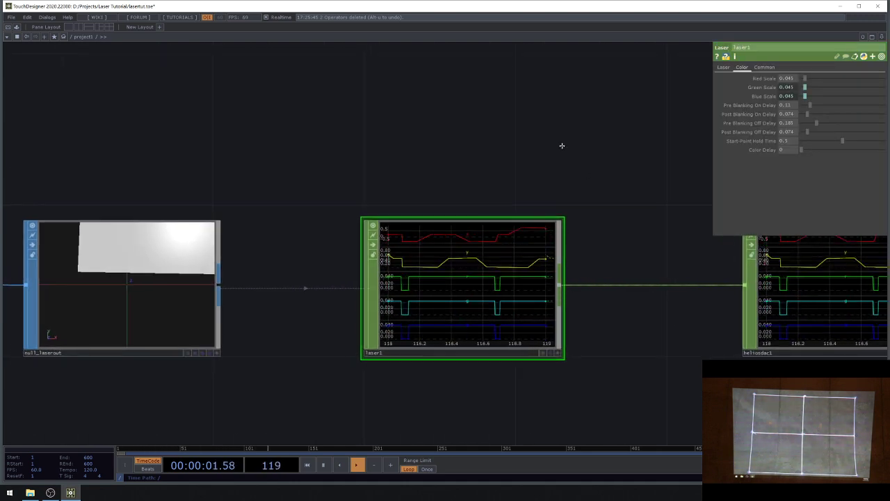
click(723, 67)
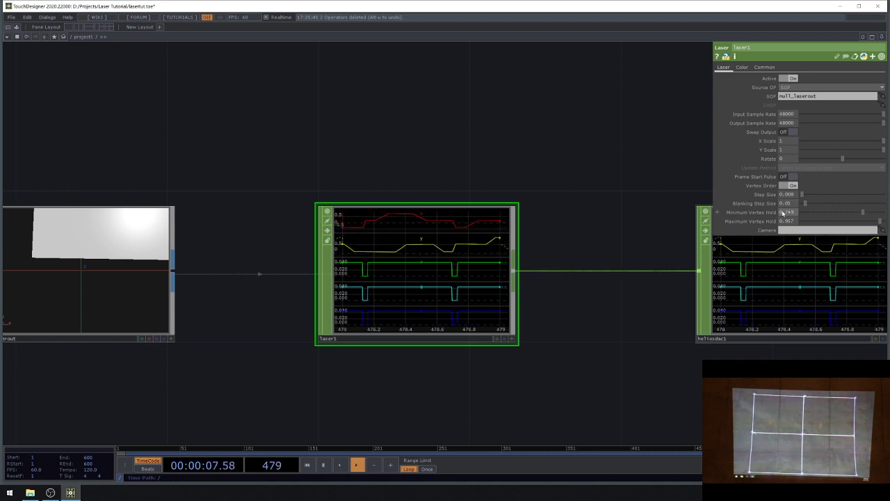
mouse_move(782, 212)
middle_down()
mouse_move(797, 221)
mouse_move(788, 196)
middle_up()
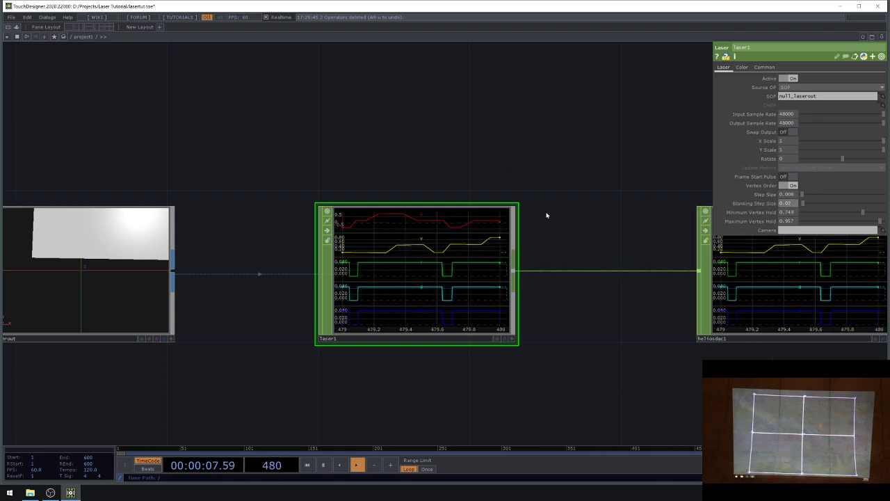
scroll(503, 174, down, 2)
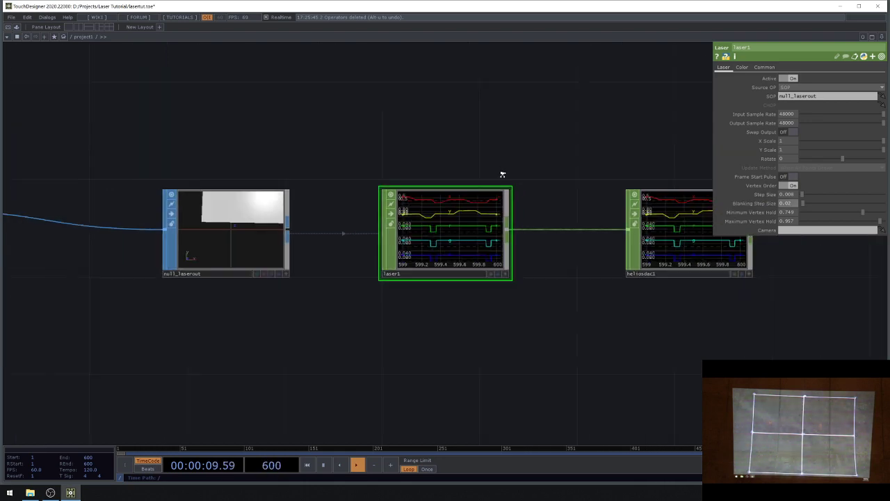
- Select cornerPinSOP and examine its warped grid up close against the projected laser image
scroll(503, 174, down, 6)
scroll(366, 174, up, 8)
click(390, 173)
scroll(419, 176, up, 2)
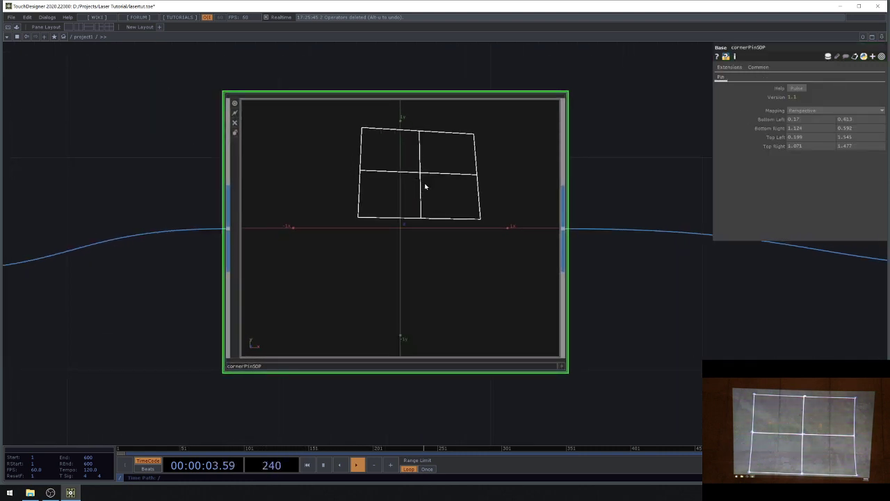
scroll(425, 184, down, 3)
- Try different positions for cornerPinSOP between grid1 and null_laserout
drag(566, 249, 534, 234)
drag(383, 183, 279, 208)
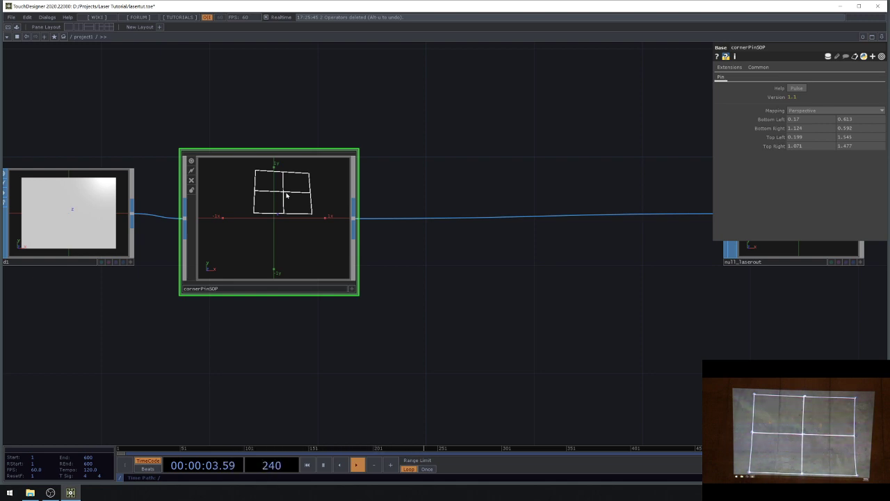
scroll(233, 135, down, 5)
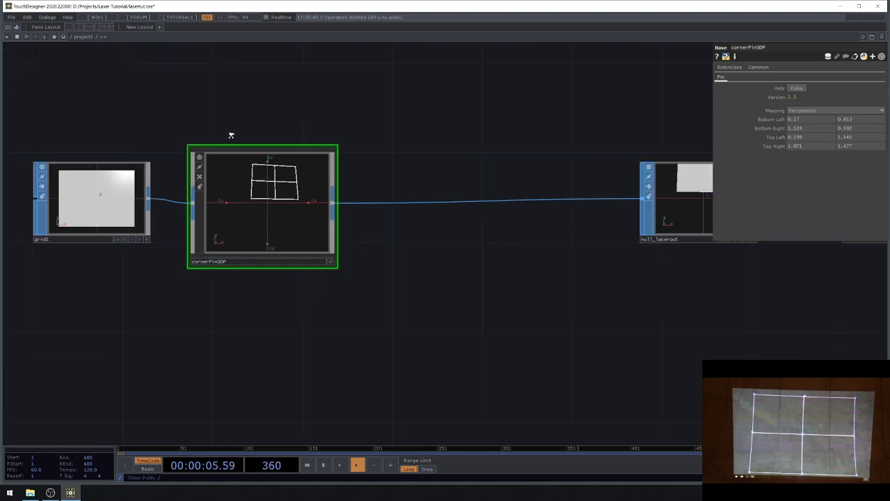
drag(134, 152, 230, 151)
scroll(230, 152, up, 5)
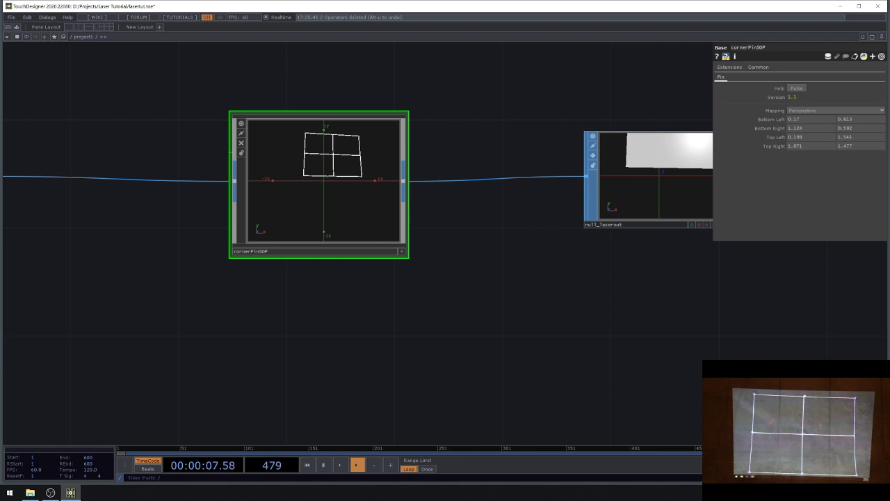
scroll(422, 275, down, 3)
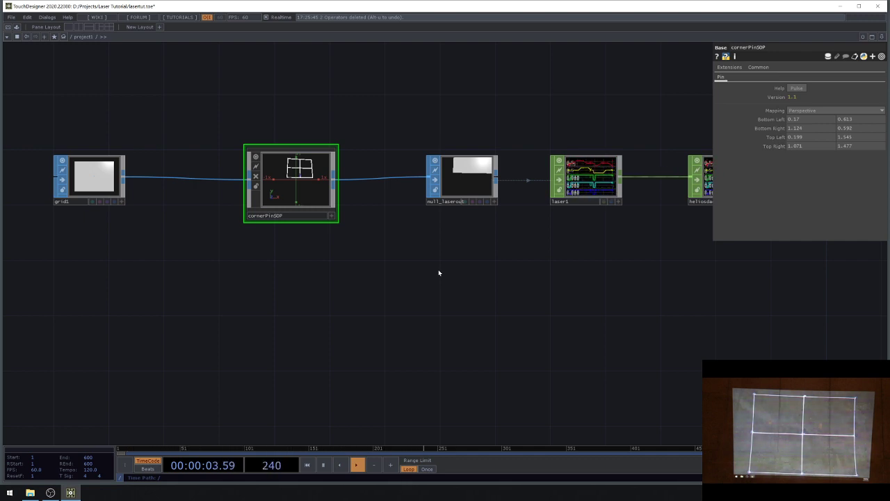
drag(397, 290, 421, 266)
drag(320, 160, 251, 158)
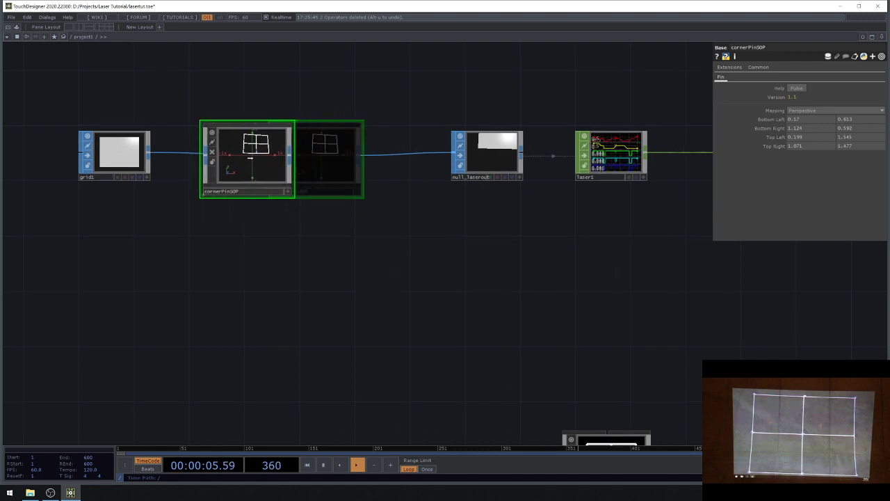
scroll(391, 233, down, 3)
- Widen the gap after grid1 and place cornerPinSOP close to null_laserout
right_click(169, 139)
right_drag(163, 141, 328, 243)
drag(303, 196, 569, 189)
scroll(190, 189, up, 3)
click(190, 189)
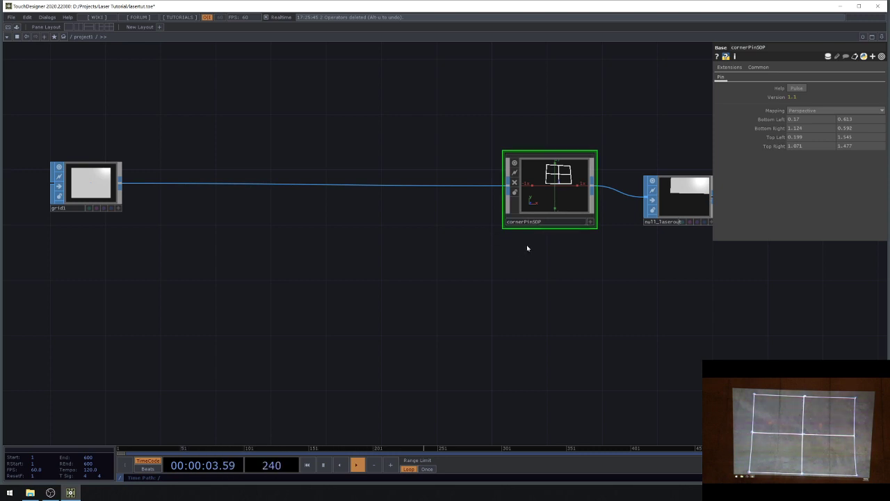
scroll(556, 209, up, 2)
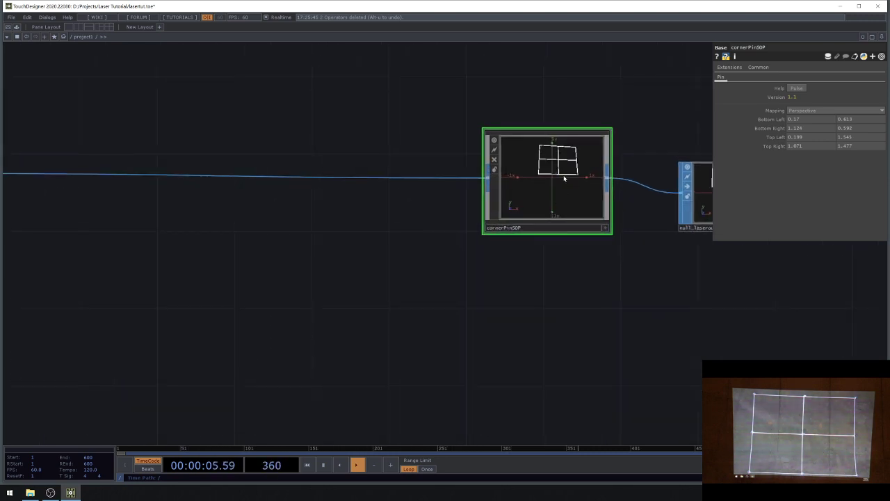
- Shift cornerPinSOP slightly back toward grid1 to leave some space before null_laserout
scroll(564, 178, down, 2)
scroll(550, 178, up, 2)
drag(521, 177, 475, 173)
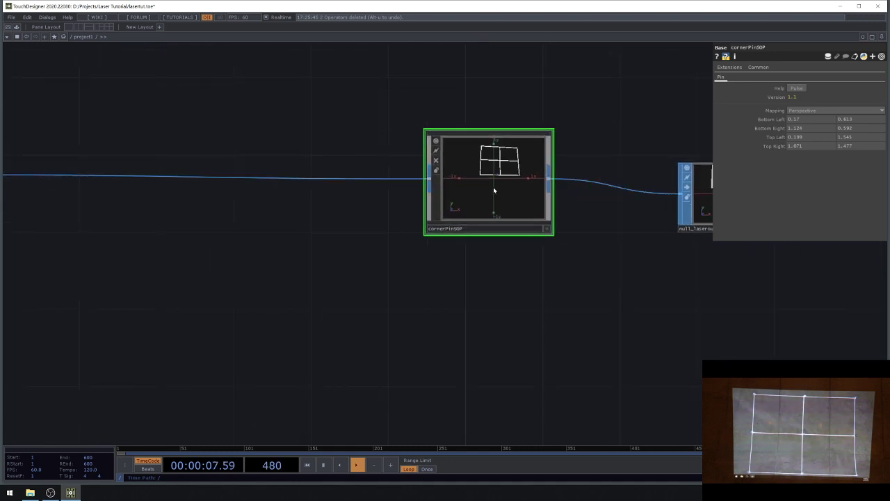
scroll(494, 190, down, 3)
drag(604, 246, 405, 212)
scroll(527, 170, up, 3)
scroll(471, 174, down, 3)
drag(274, 158, 369, 189)
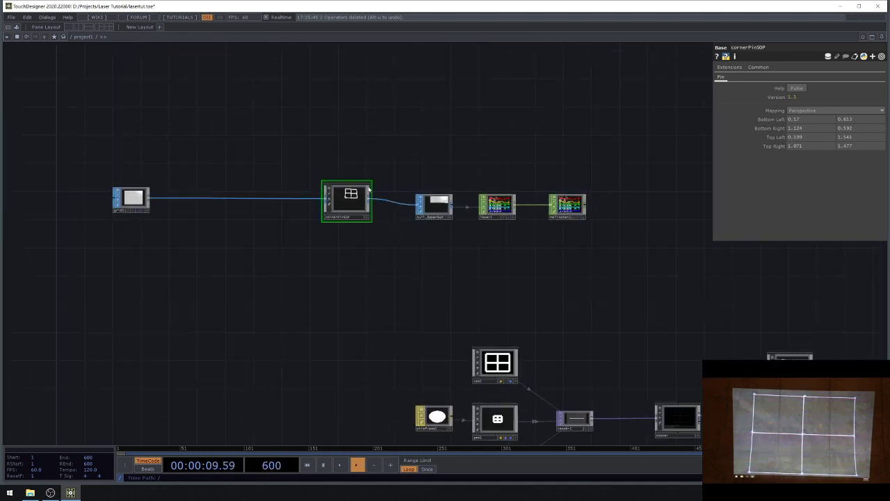
- Add a Circle SOP in the free space above grid1
scroll(369, 189, up, 4)
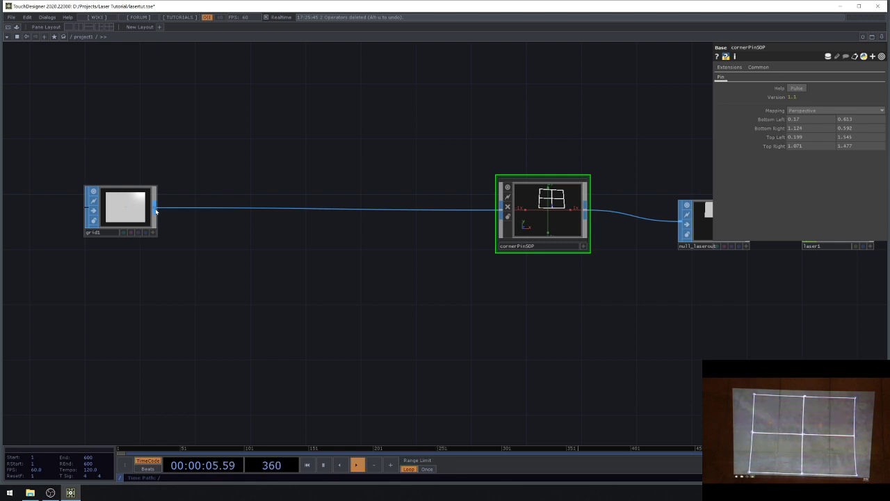
drag(192, 130, 260, 161)
key(Tab)
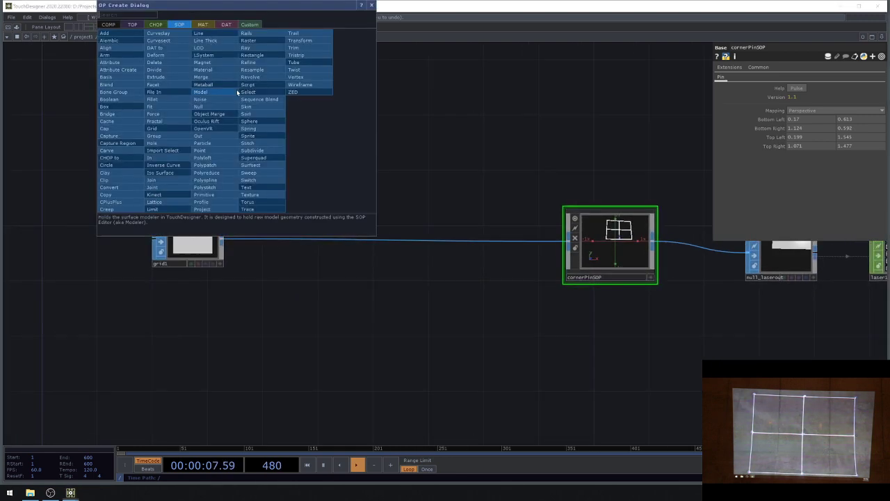
text(c)
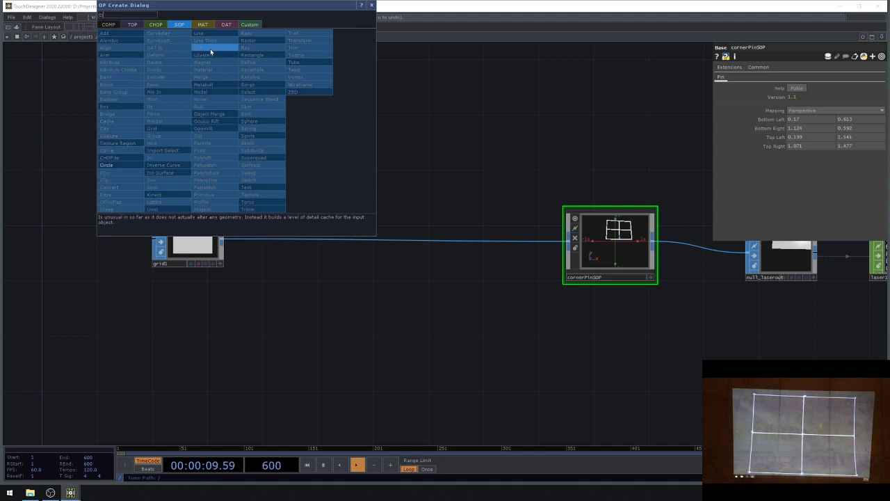
text(i)
click(100, 165)
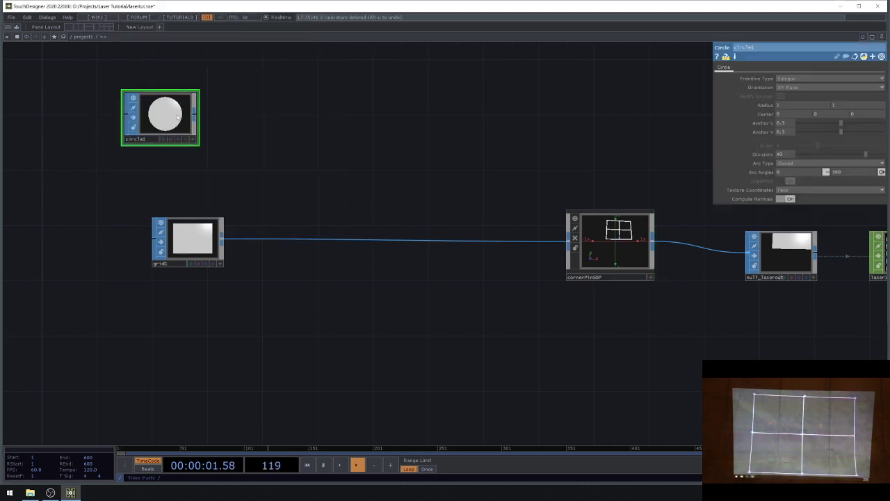
click(173, 116)
- Add a Merge SOP after circle1 with circle1 wired into its input
key(Tab)
text(mer)
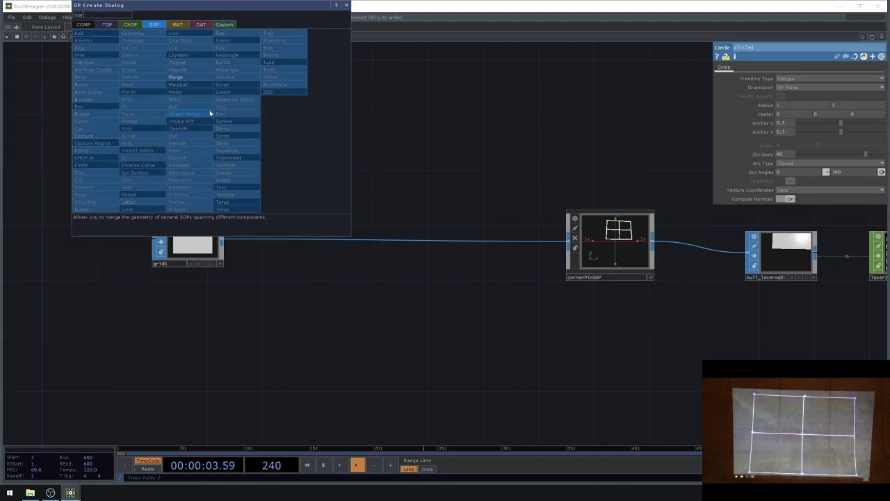
click(198, 77)
click(340, 145)
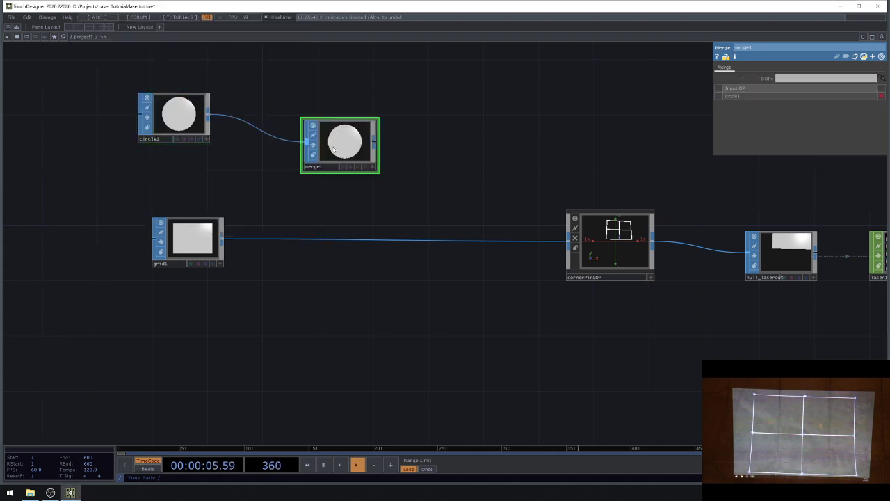
- Wire grid1 into merge1, align circle1 beside it, and connect merge1's output to cornerPinSOP in place of grid1
drag(223, 240, 306, 143)
drag(174, 111, 201, 139)
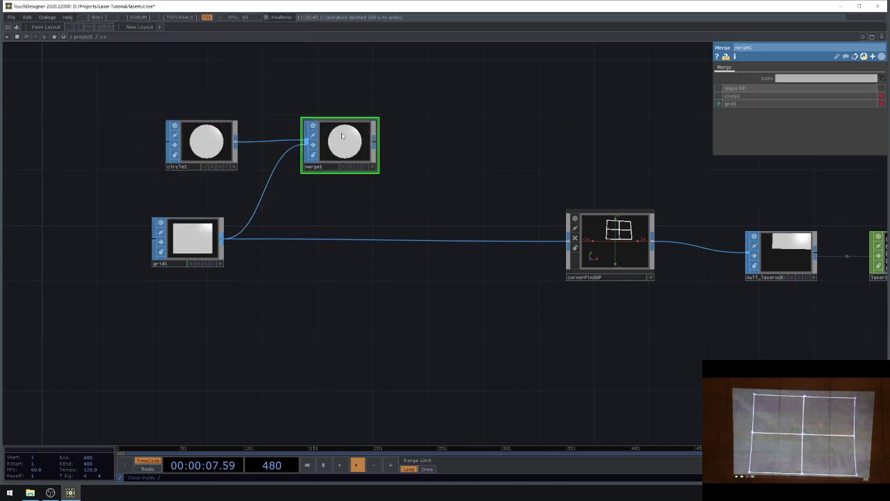
drag(375, 145, 558, 254)
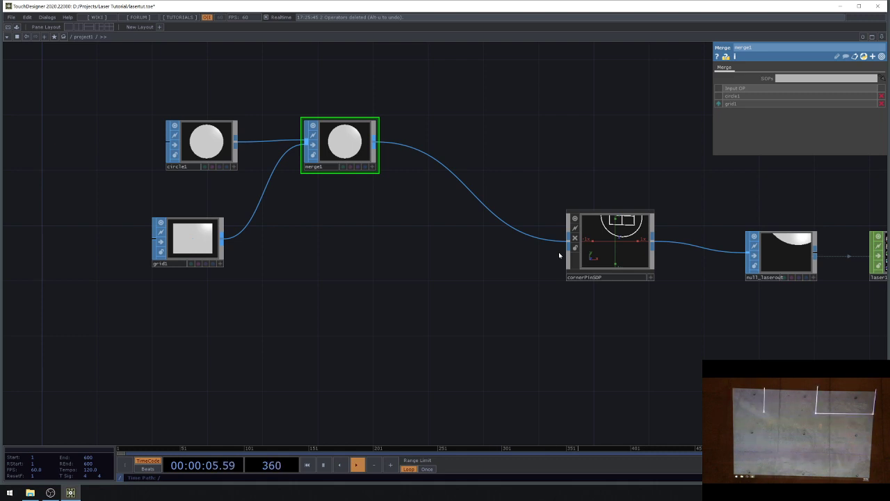
- Set both radius values of circle1 to 0.3 so it fits inside the grid
click(221, 158)
scroll(643, 236, up, 3)
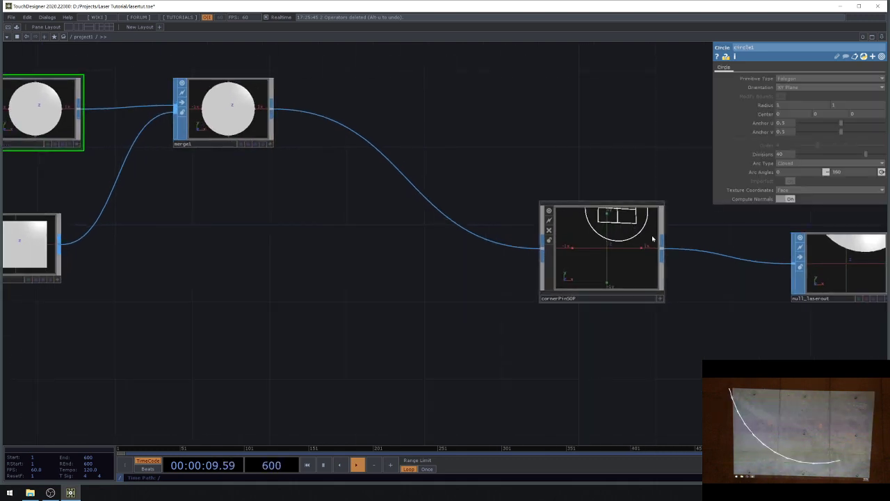
scroll(653, 239, down, 4)
scroll(576, 319, up, 2)
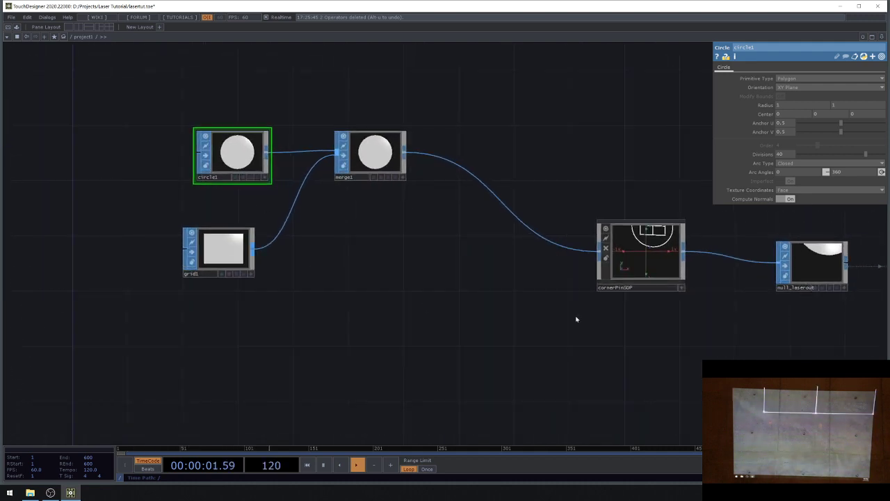
mouse_move(767, 105)
middle_down()
mouse_move(764, 91)
mouse_move(768, 105)
middle_up()
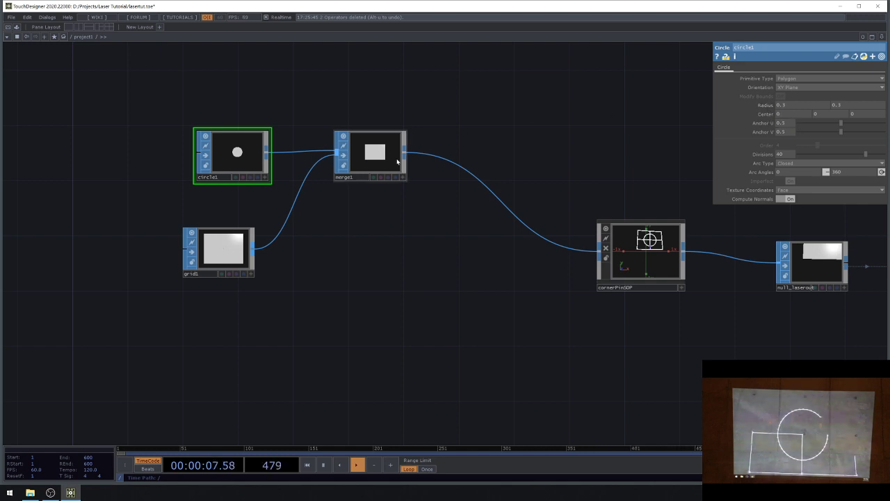
- Insert a Group SOP between grid1 and merge1 and set its entity to Points
click(234, 249)
scroll(234, 249, up, 2)
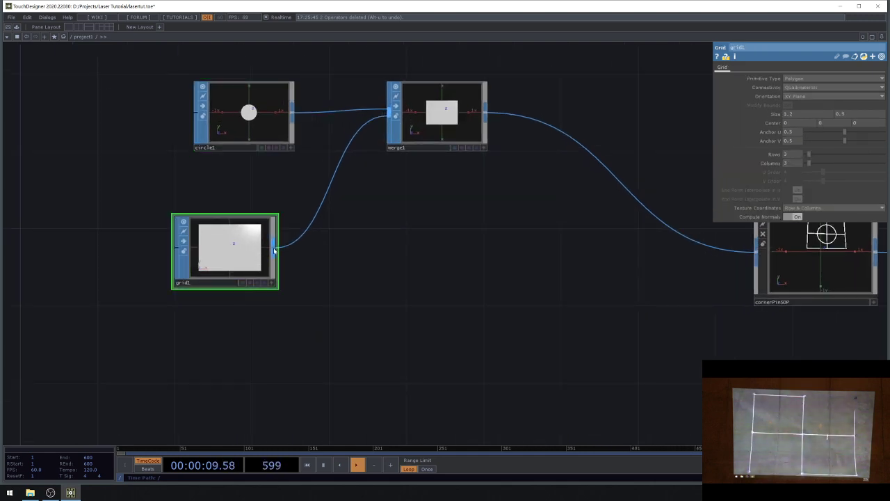
click(275, 250)
click(202, 265)
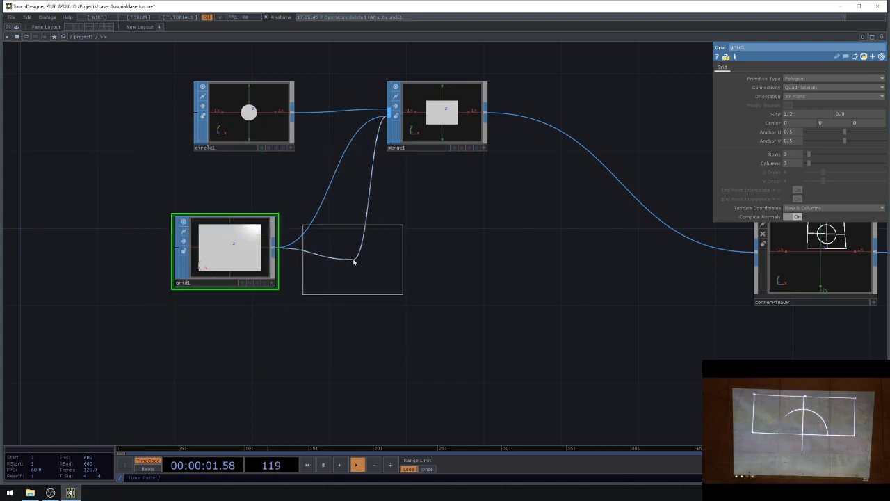
click(356, 252)
click(804, 96)
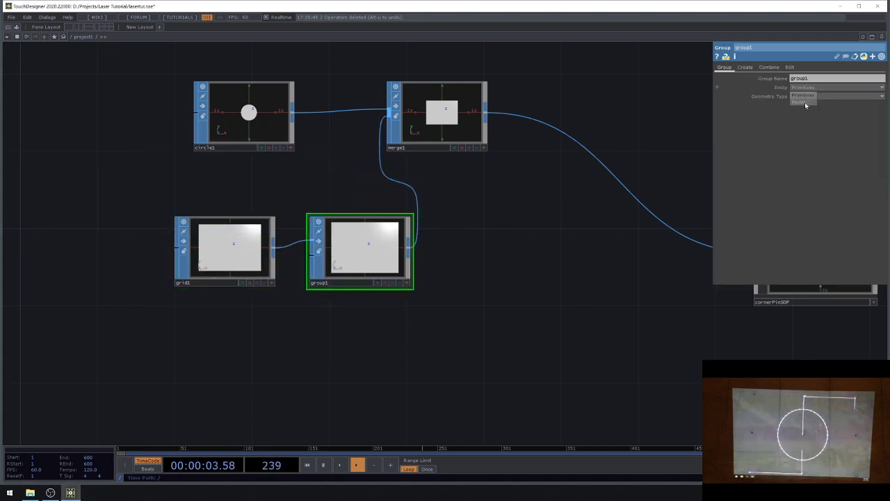
scroll(376, 251, up, 2)
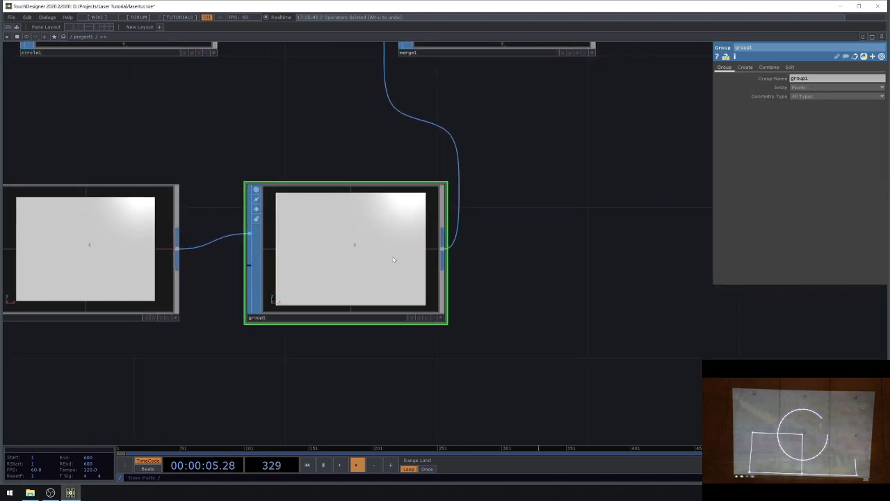
- Switch group1's viewer to wireframe and display the point numbers of the grid
click(441, 317)
scroll(371, 265, up, 4)
key(w)
right_click(338, 214)
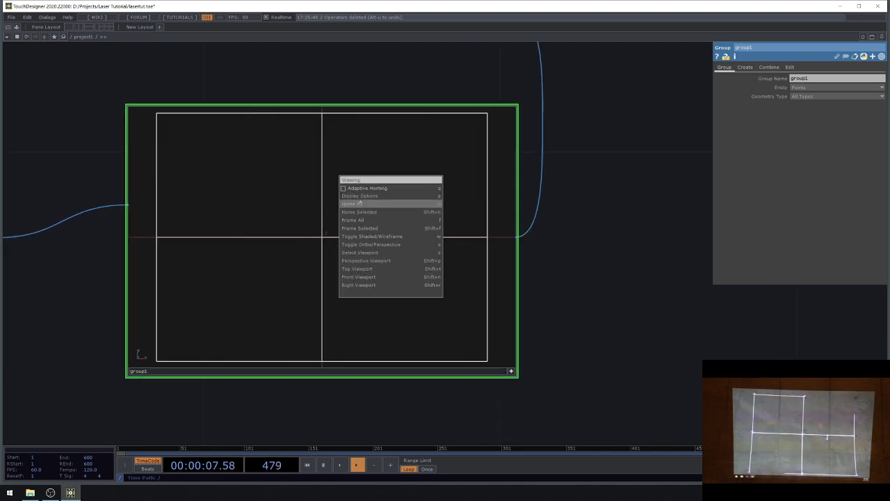
click(359, 203)
click(253, 55)
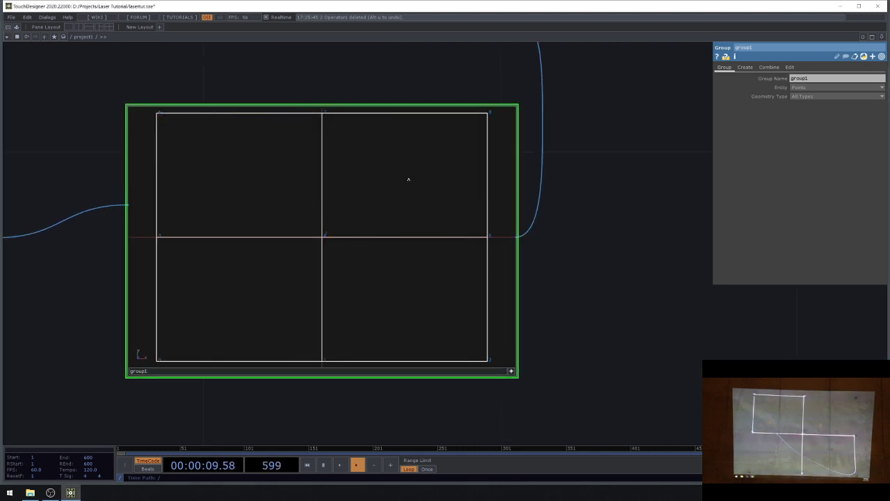
- Review the guides and markers in the display options of group1's viewer
right_click(408, 179)
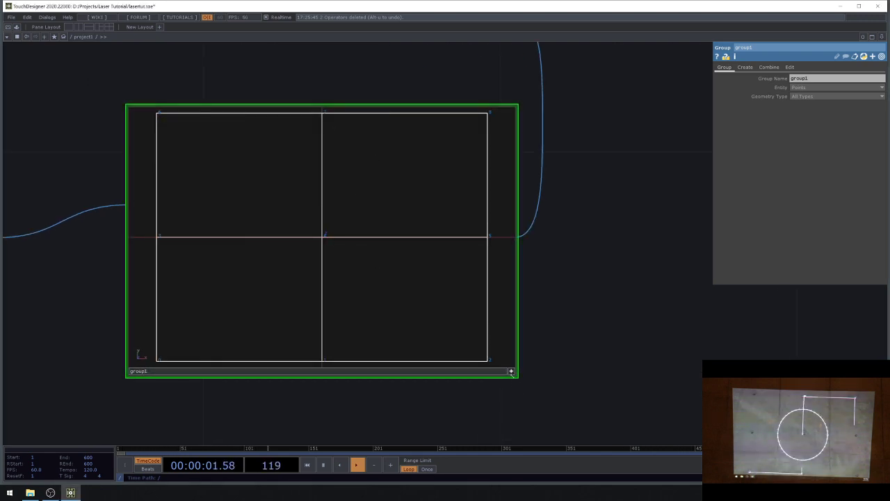
right_click(339, 175)
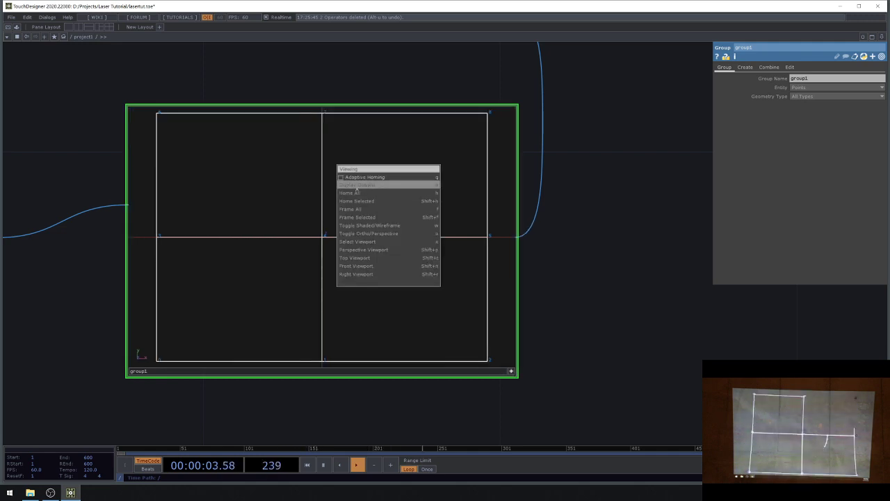
click(357, 185)
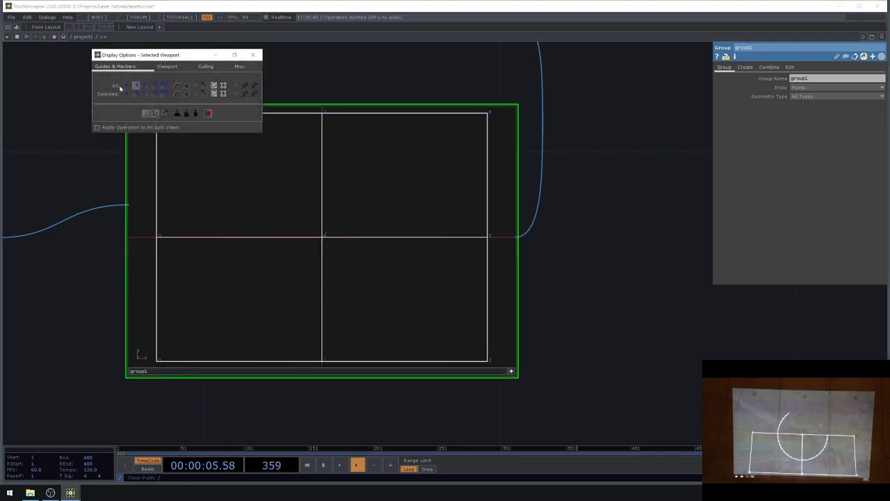
click(254, 54)
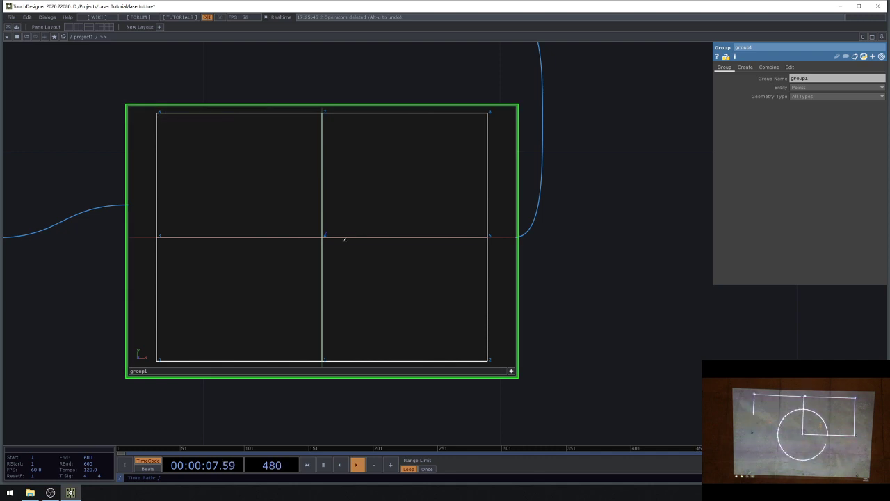
- Set group1 to group by pattern with the pattern 4, the grid's centre point
drag(345, 241, 320, 247)
scroll(320, 247, down, 5)
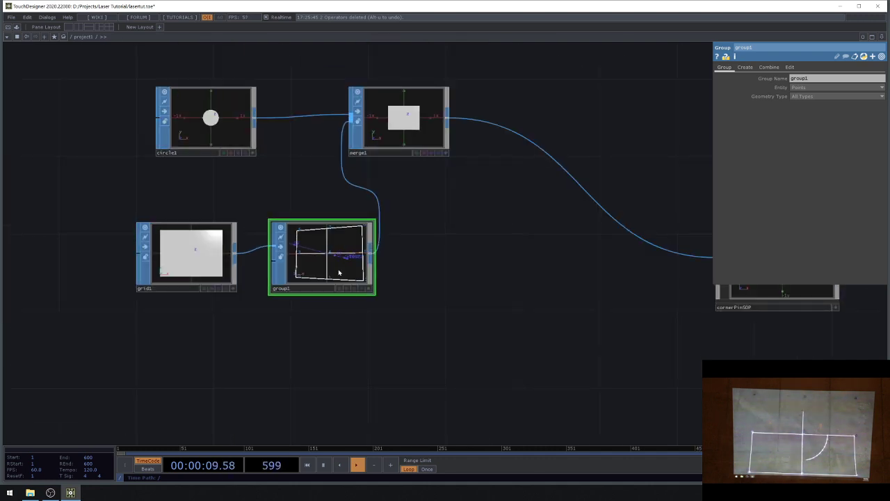
click(750, 66)
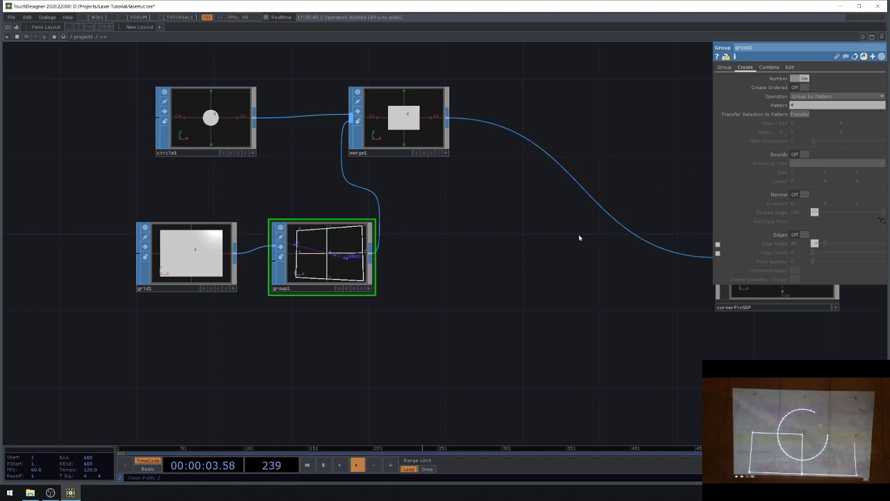
right_click(373, 260)
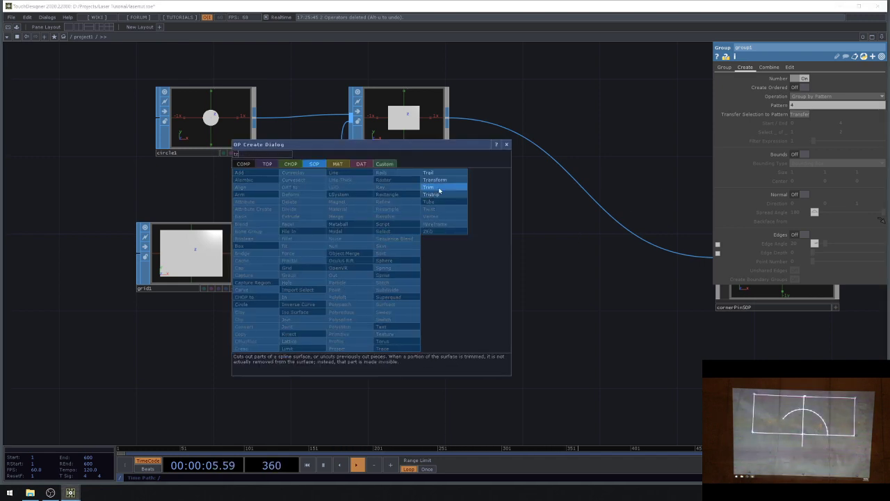
click(439, 174)
click(454, 219)
key(ctrl+z)
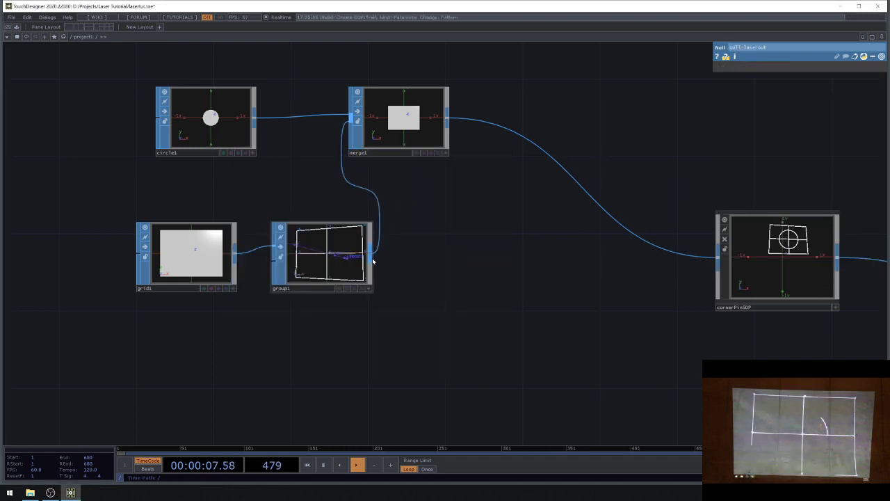
- Insert a Transform SOP between group1 and merge1
right_click(373, 256)
click(436, 182)
click(435, 256)
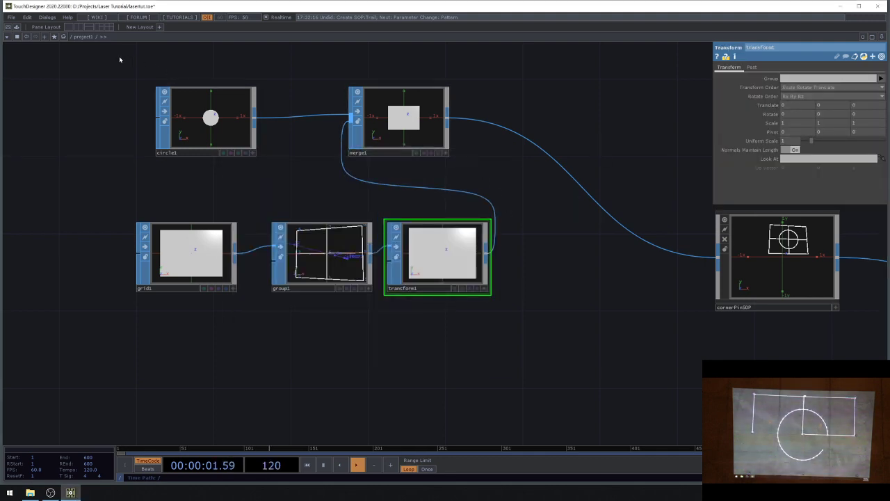
- Restrict transform1 to group1 and shift that point slightly along X, by about 0.03
scroll(442, 266, up, 2)
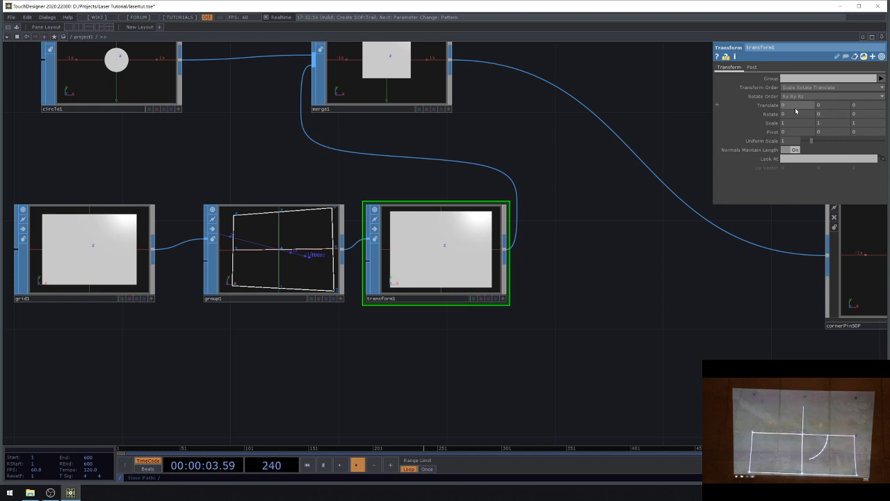
click(881, 79)
click(879, 88)
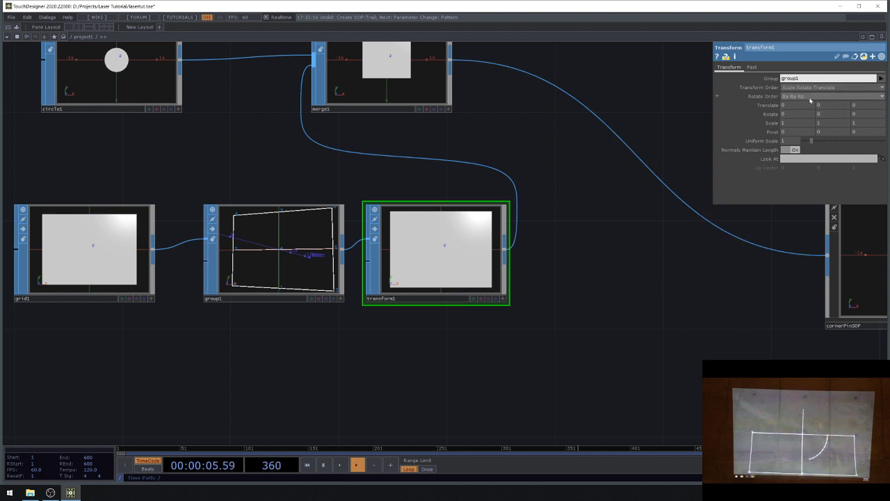
middle_drag(788, 105, 800, 114)
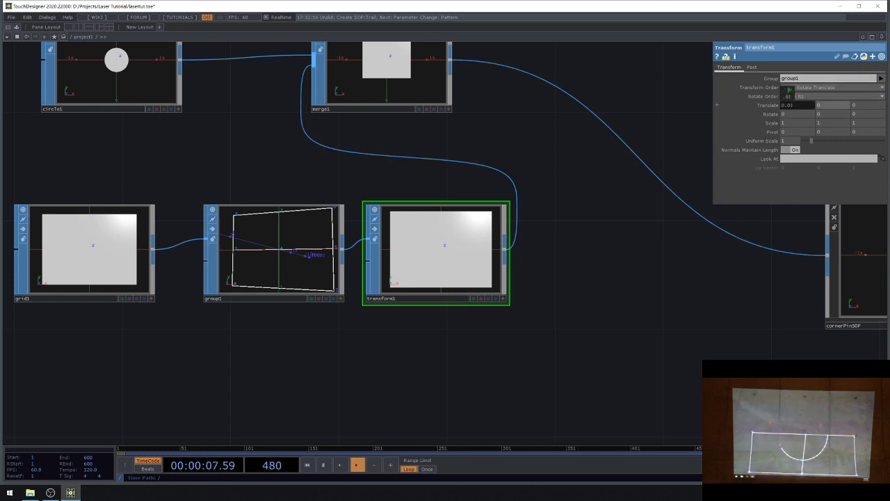
- Move circle1 and merge1 together up and away from the grid branch to free some space
scroll(422, 267, down, 4)
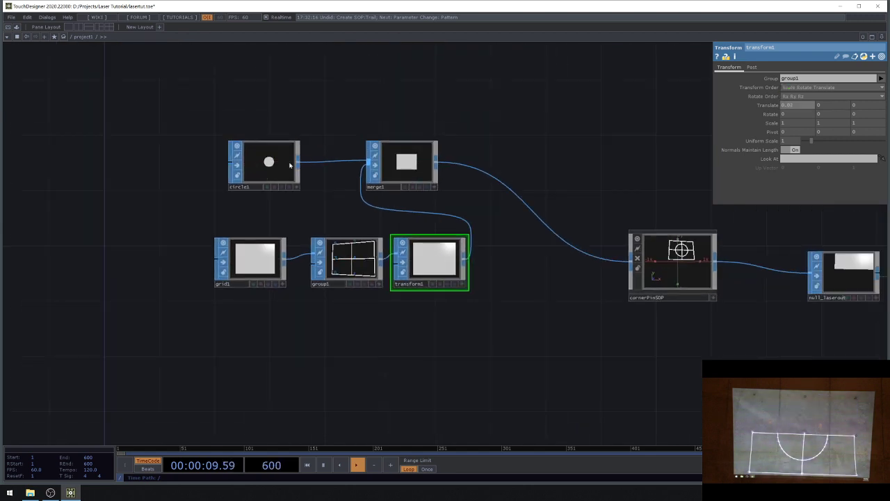
drag(228, 102, 309, 129)
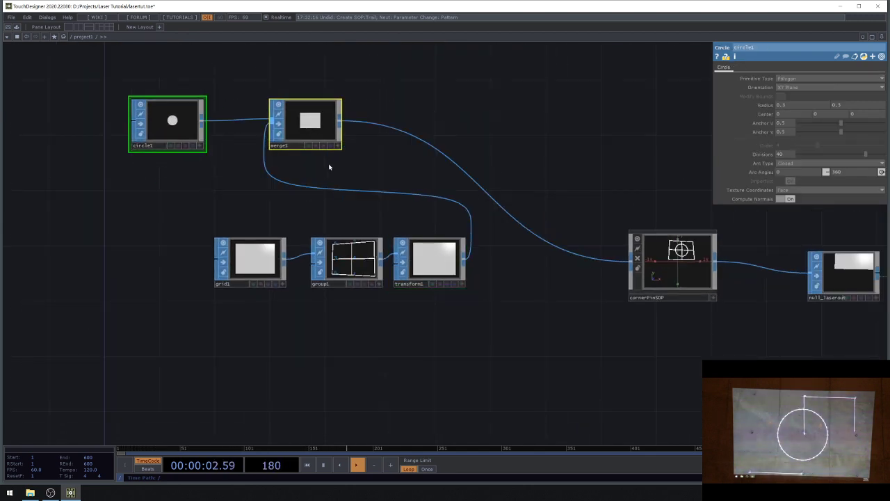
click(333, 125)
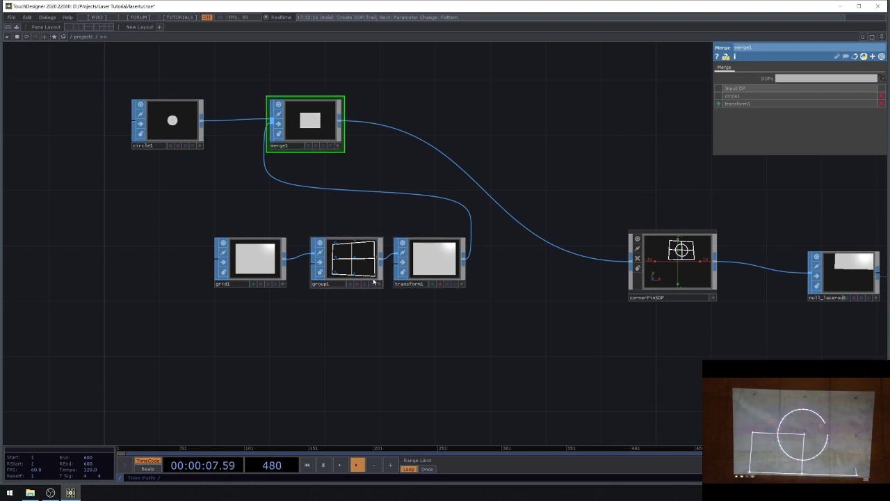
- Examine circle1 and the grid, group and transform nodes up close
scroll(395, 271, up, 2)
scroll(550, 329, down, 3)
scroll(297, 208, up, 5)
click(265, 143)
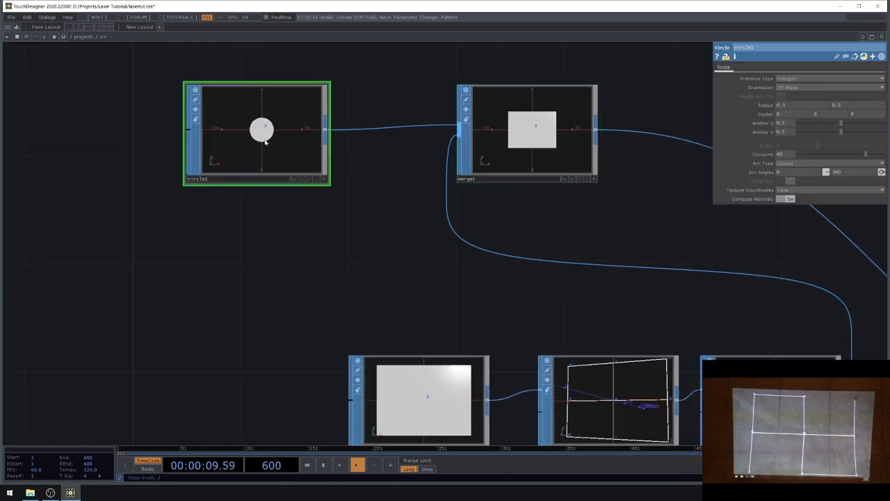
scroll(265, 142, down, 2)
scroll(278, 133, up, 6)
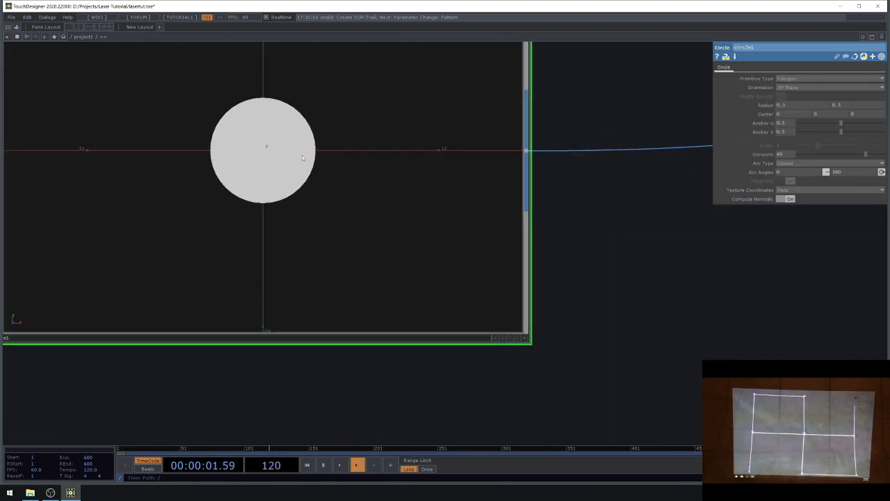
scroll(302, 158, down, 4)
scroll(383, 309, up, 3)
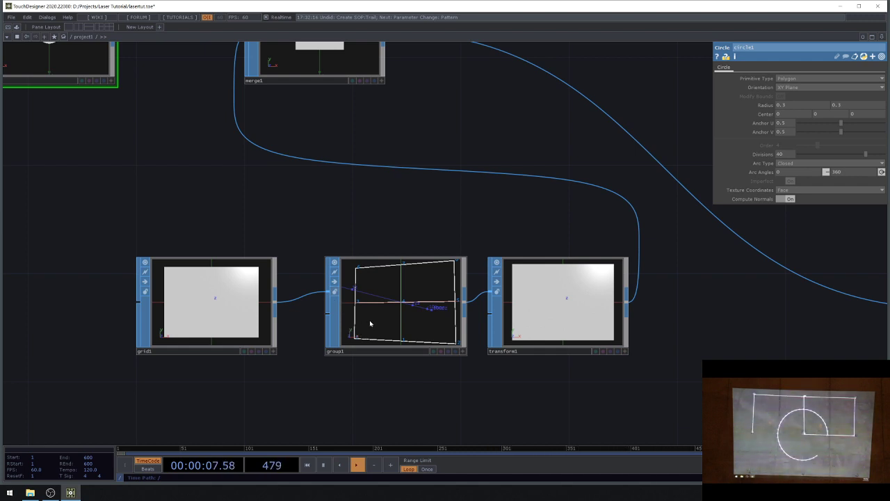
- Move grid1 directly under circle1 and shift group1 and transform1 closer to it
scroll(367, 328, down, 3)
click(275, 313)
drag(275, 313, 202, 313)
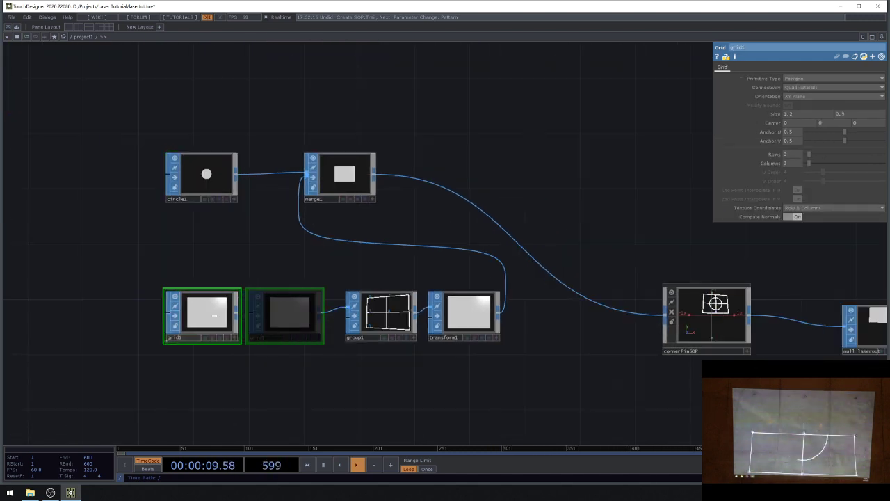
drag(351, 282, 411, 326)
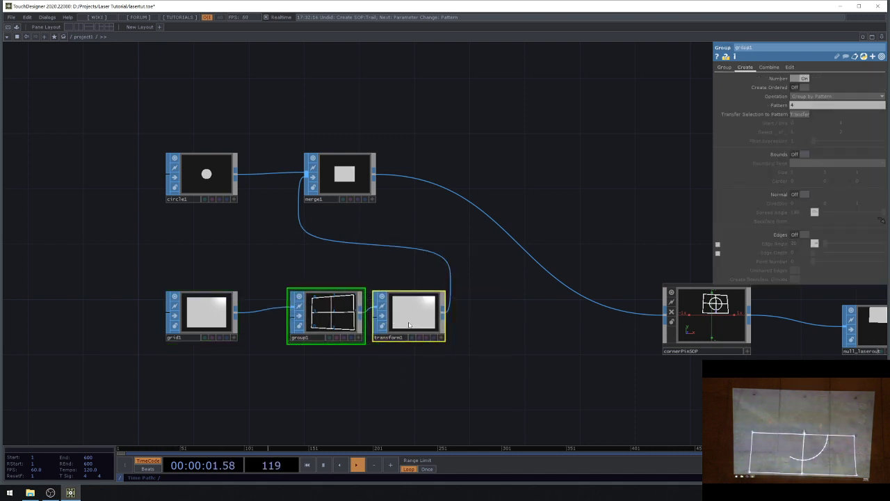
- Delete group1 and transform1 from the grid branch
drag(482, 375, 299, 178)
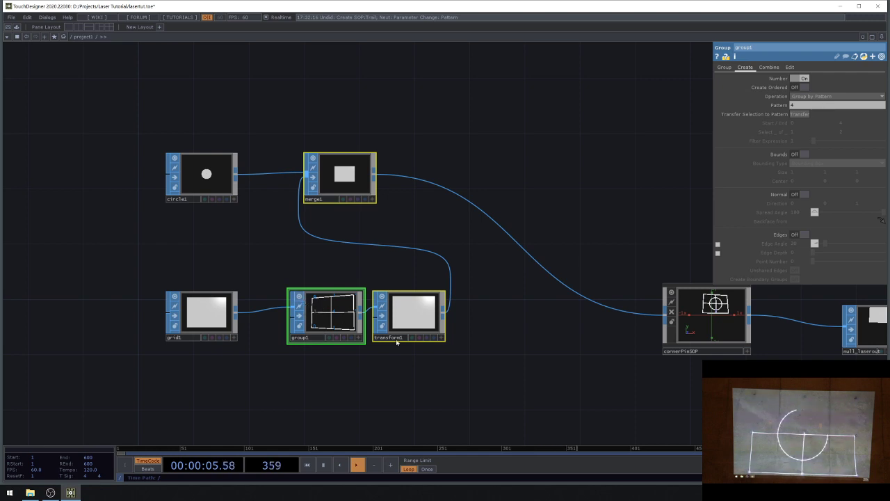
drag(492, 388, 354, 304)
key(Delete)
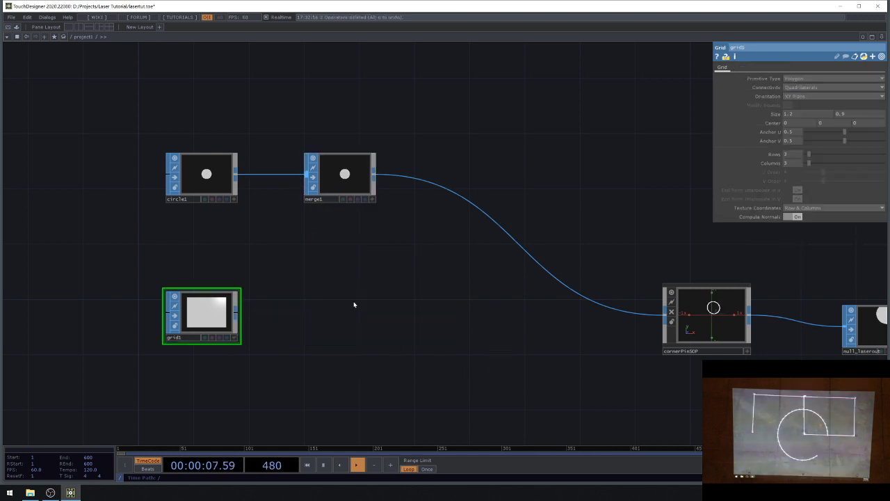
- Wire grid1 directly into merge1 and lower circle1, grid1 and merge1 so merge1 lines up with cornerPinSOP
drag(237, 314, 306, 177)
drag(150, 105, 348, 314)
click(348, 314)
key(h)
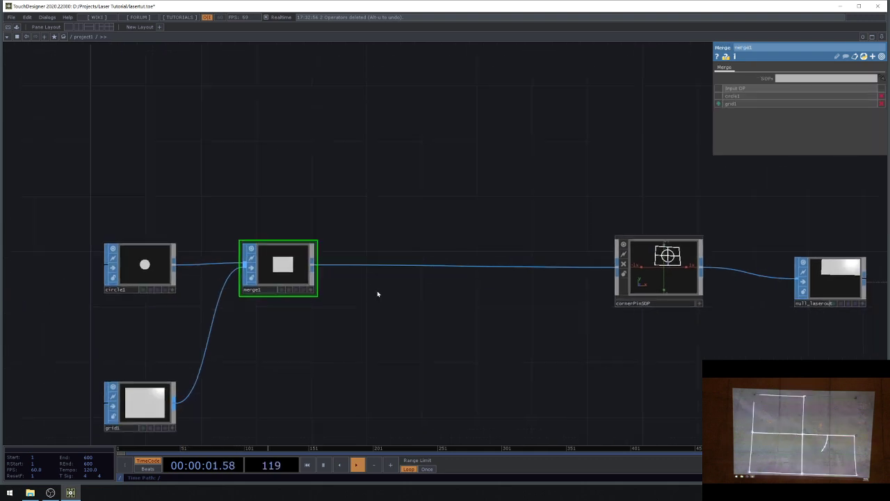
scroll(385, 303, up, 3)
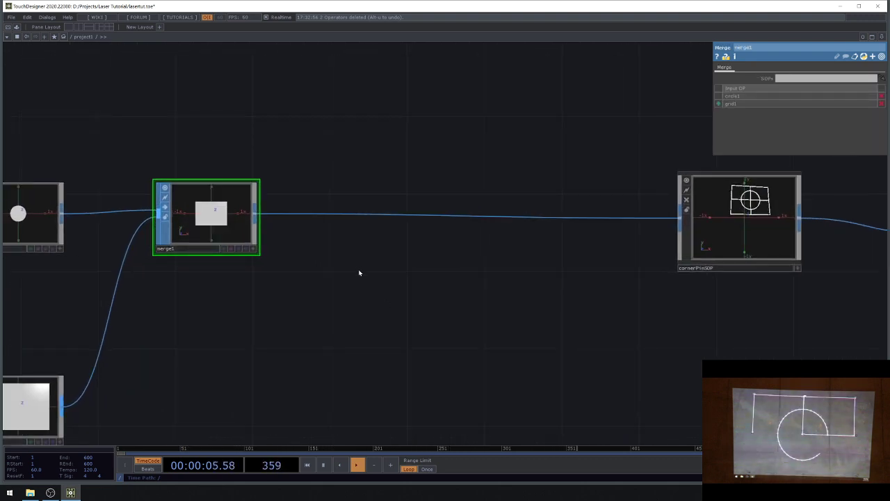
- Insert a Lattice SOP on the wire between merge1 and cornerPinSOP
scroll(407, 249, down, 3)
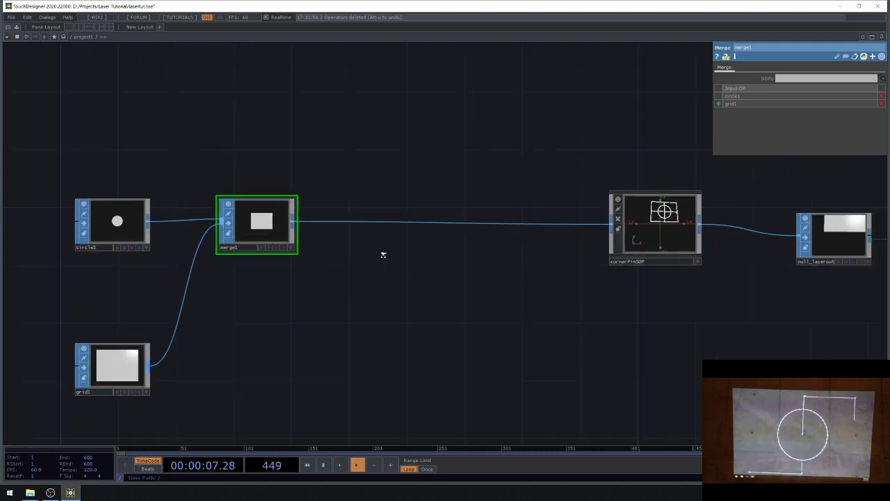
click(116, 372)
scroll(116, 373, up, 3)
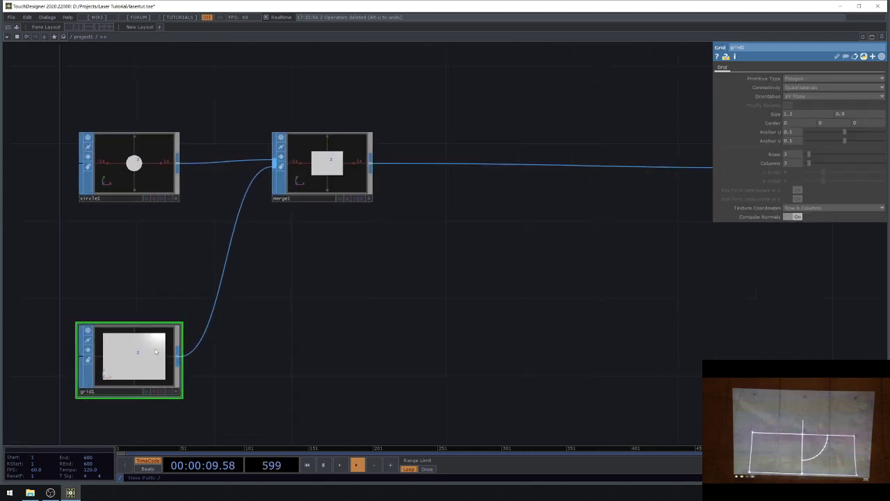
scroll(304, 327, down, 3)
key(Tab)
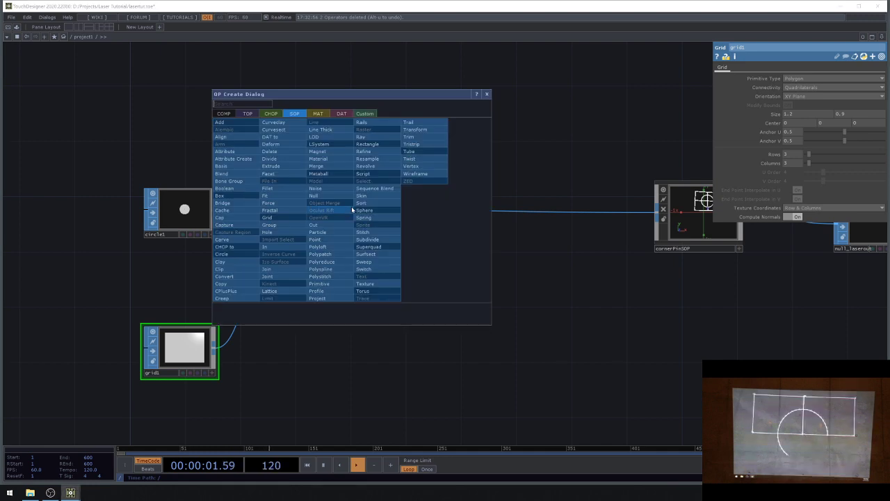
text(l)
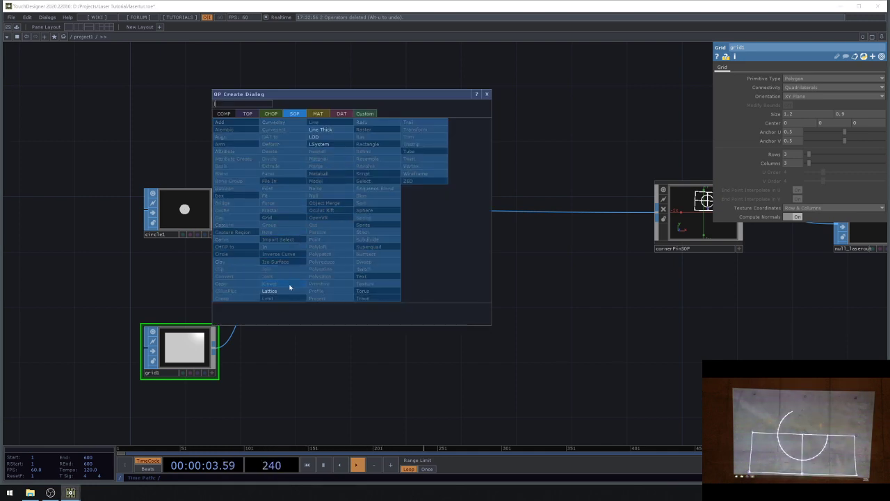
click(294, 290)
click(513, 216)
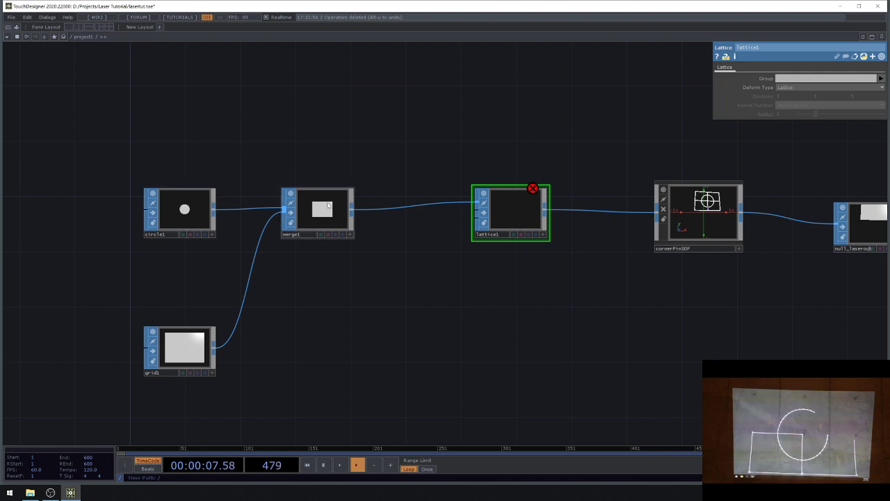
- Move lattice1 closer to cornerPinSOP
drag(590, 243, 424, 247)
click(532, 233)
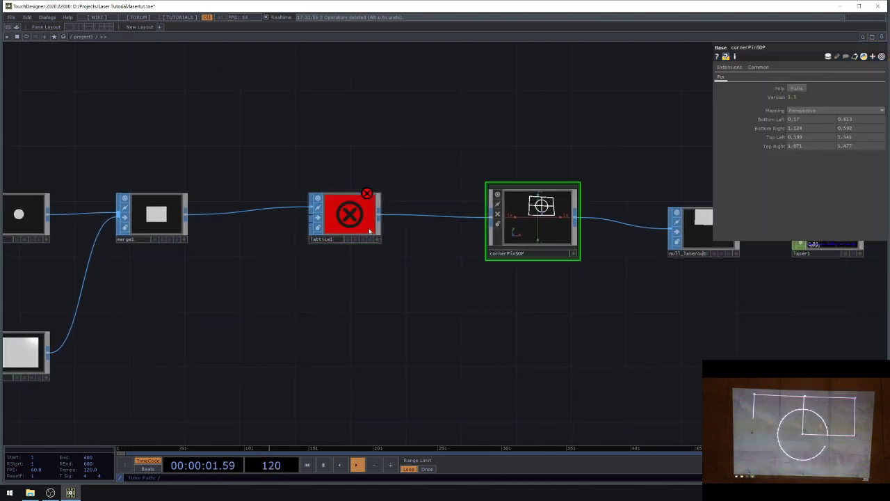
click(369, 232)
click(549, 213)
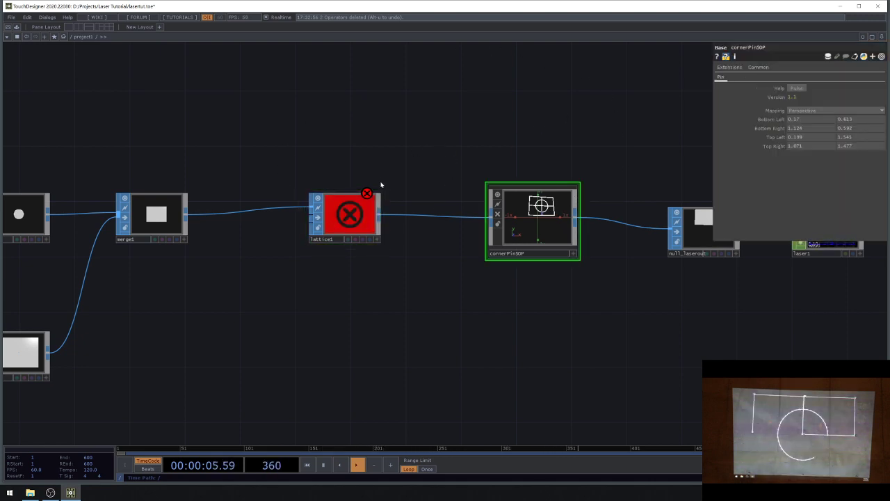
click(350, 217)
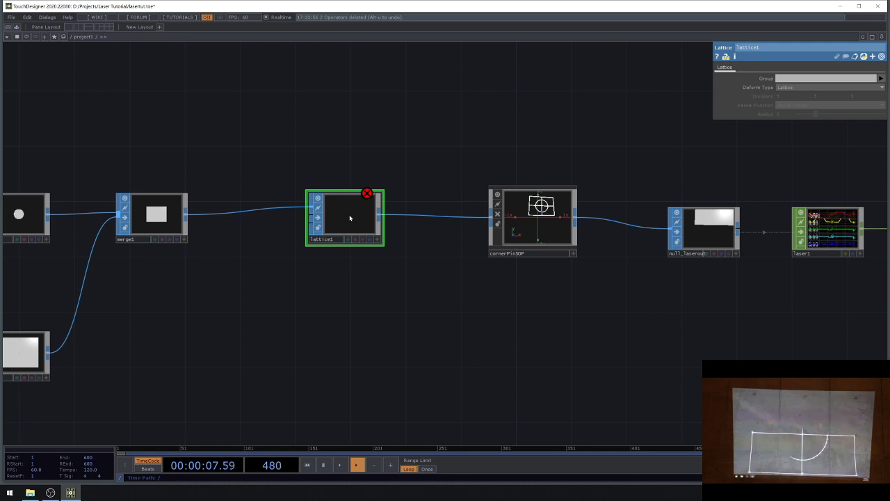
drag(355, 216, 410, 216)
drag(330, 277, 418, 248)
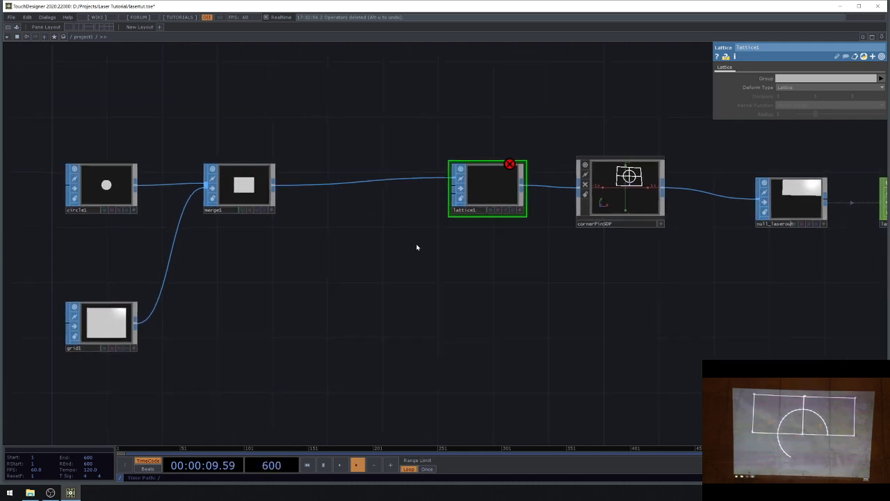
- Add a Box SOP below merge1, beside grid1
scroll(163, 337, up, 5)
click(142, 361)
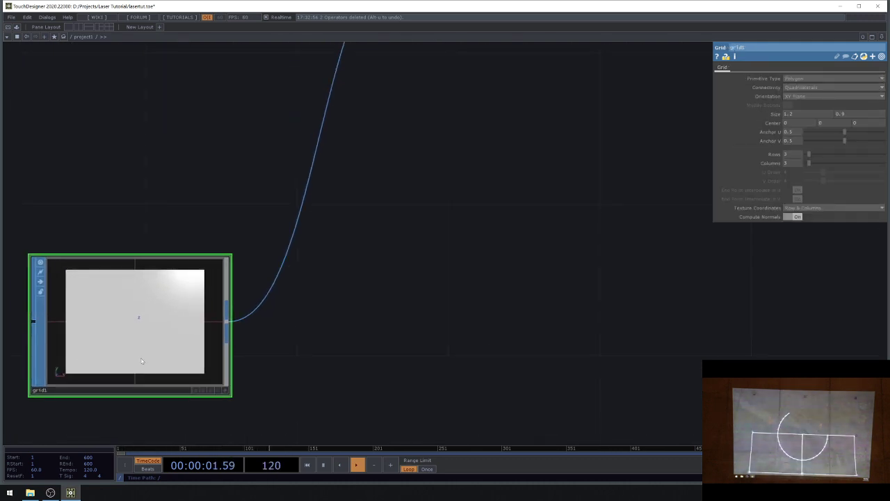
scroll(101, 369, down, 5)
scroll(588, 253, up, 5)
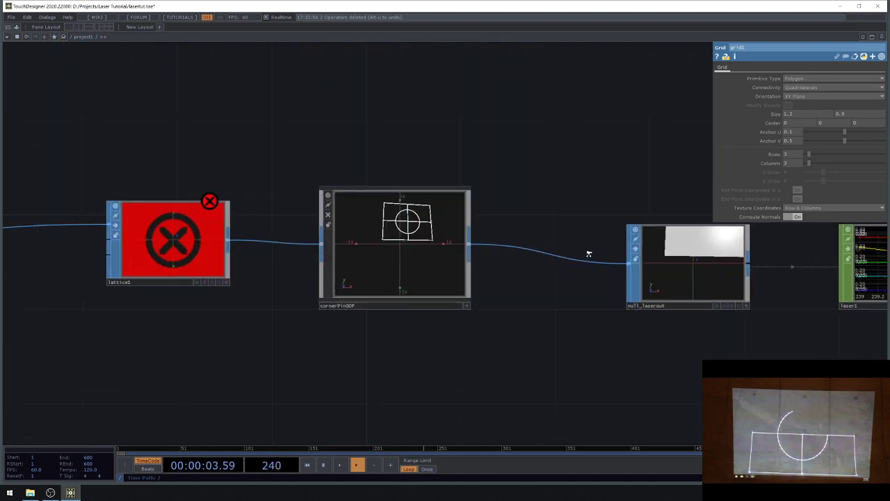
scroll(459, 230, down, 5)
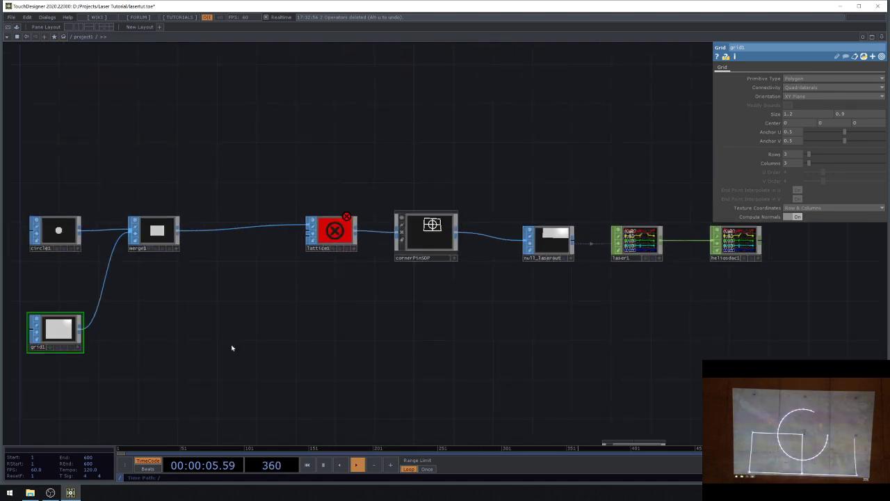
drag(190, 330, 272, 296)
scroll(250, 281, up, 2)
key(Tab)
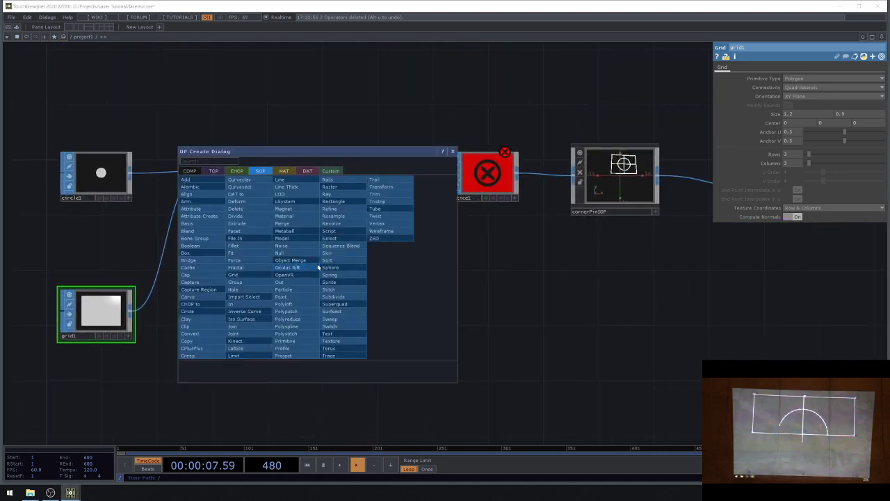
text(bo)
click(188, 252)
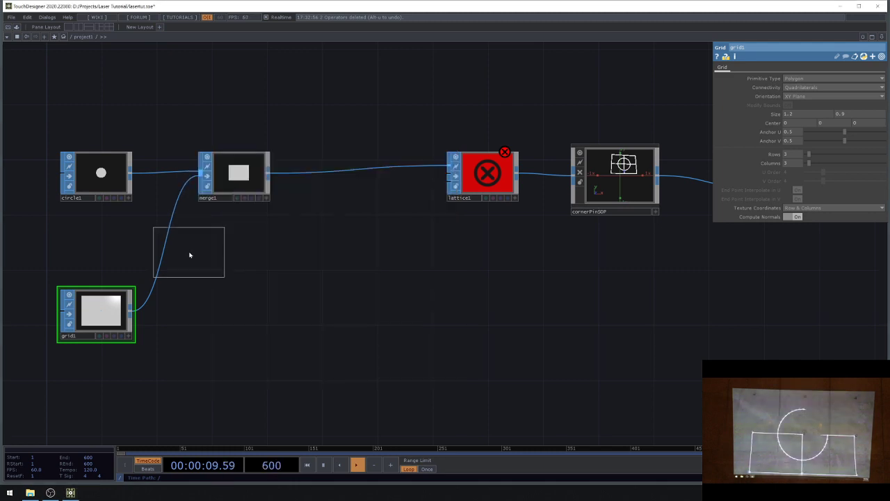
click(244, 260)
scroll(264, 257, up, 3)
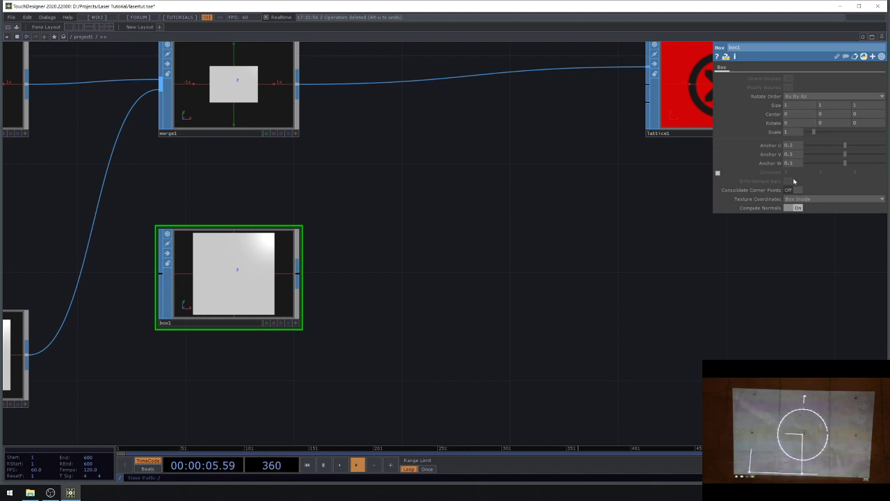
- Enable divisions on box1 and set them to 2, 2 and 2
click(719, 172)
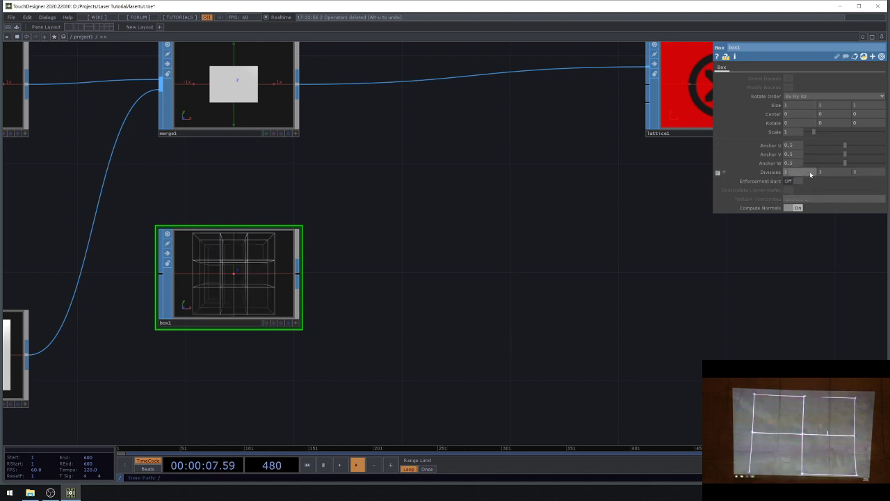
text(2)
key(Tab)
text(2)
key(Tab)
text(2)
key(Return)
- Set box1's size to 1.2 in X and 0.9 in Y to match grid1
middle_drag(191, 276, 194, 179)
scroll(392, 332, down, 5)
scroll(211, 372, up, 3)
scroll(147, 376, down, 2)
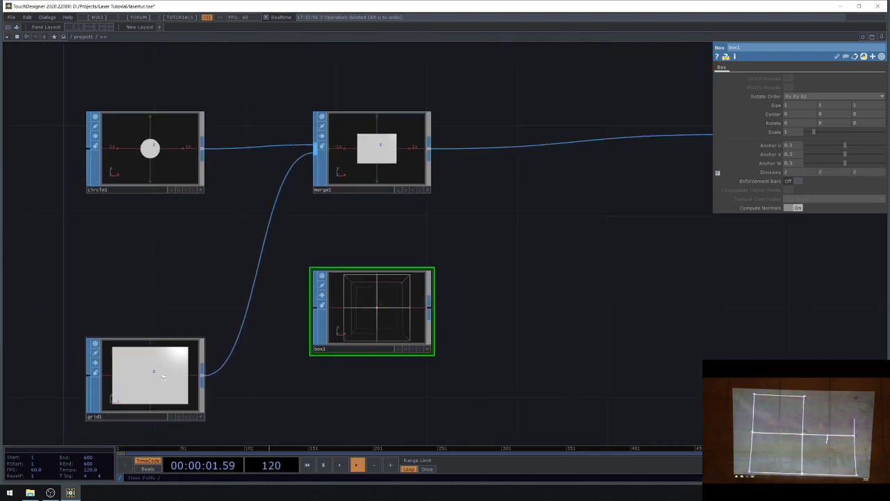
scroll(422, 340, down, 3)
scroll(392, 348, up, 4)
scroll(491, 264, up, 4)
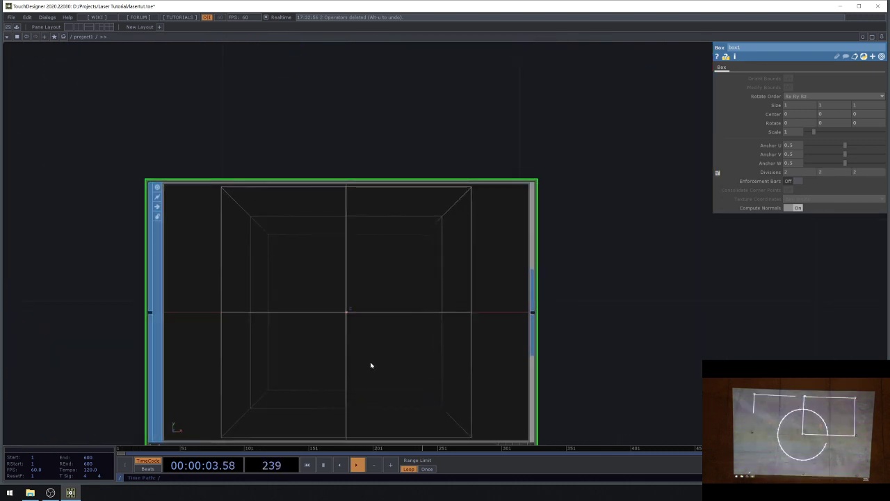
scroll(370, 365, down, 2)
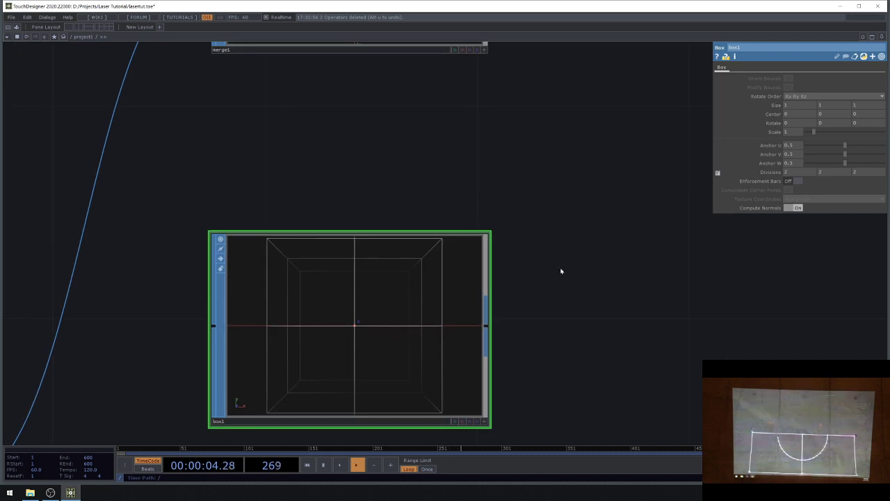
click(803, 105)
text(1.2)
key(Tab)
text(0.9)
key(Return)
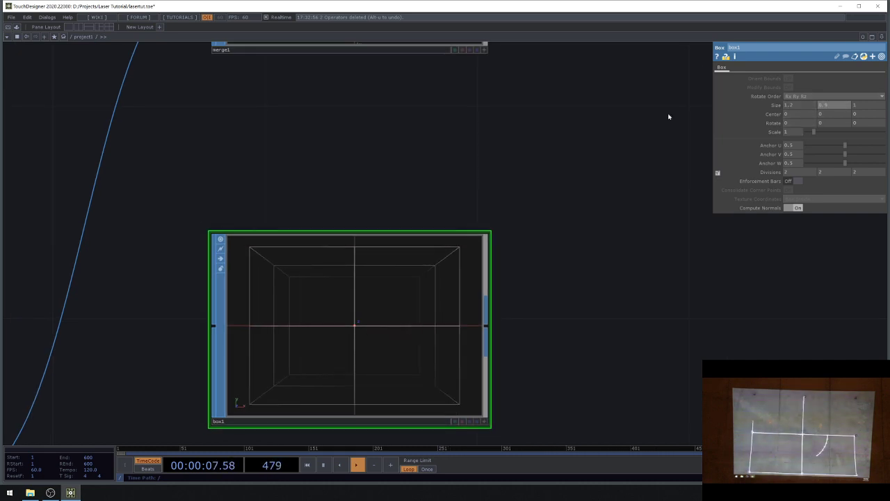
key(Return)
- Wire box1's output into both the second and third inputs of lattice1
scroll(333, 299, down, 3)
drag(367, 300, 617, 166)
drag(366, 305, 618, 177)
drag(664, 235, 585, 243)
scroll(640, 157, up, 1)
- Set lattice1's divisions to 2, 2 and 2
click(638, 157)
scroll(640, 157, up, 3)
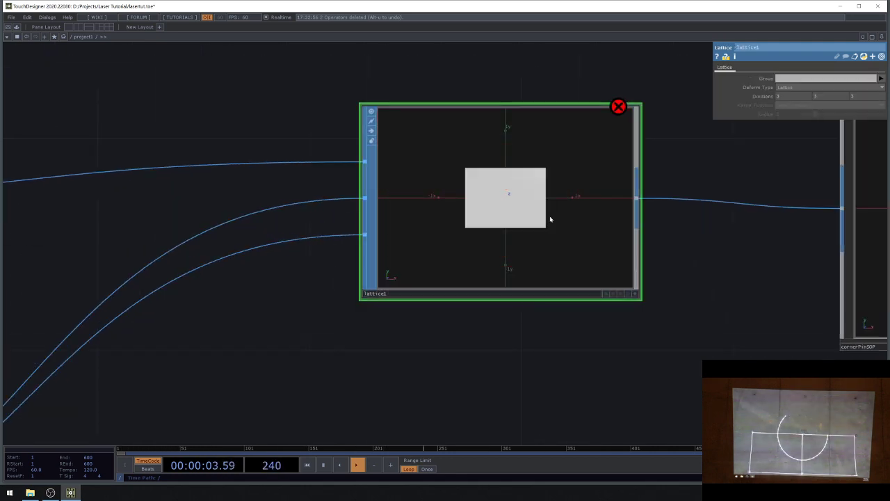
scroll(543, 165, down, 4)
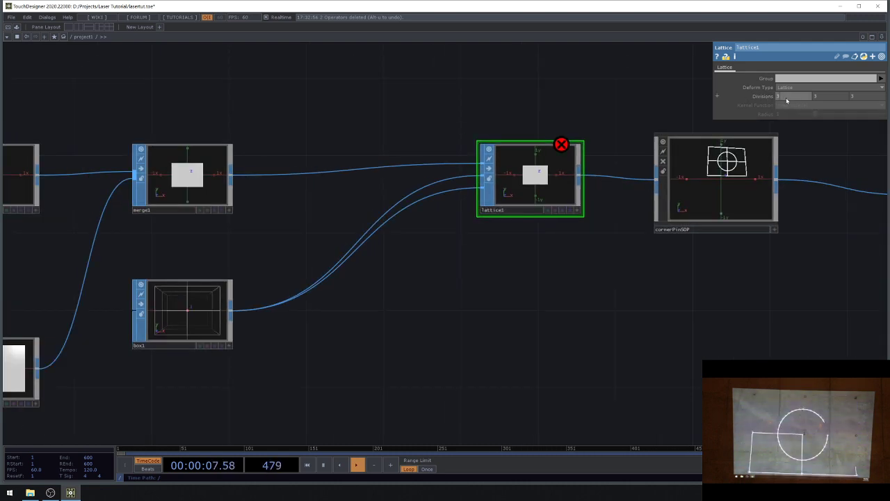
click(786, 98)
text(2)
key(Tab)
text(2)
key(Tab)
text(2)
key(Return)
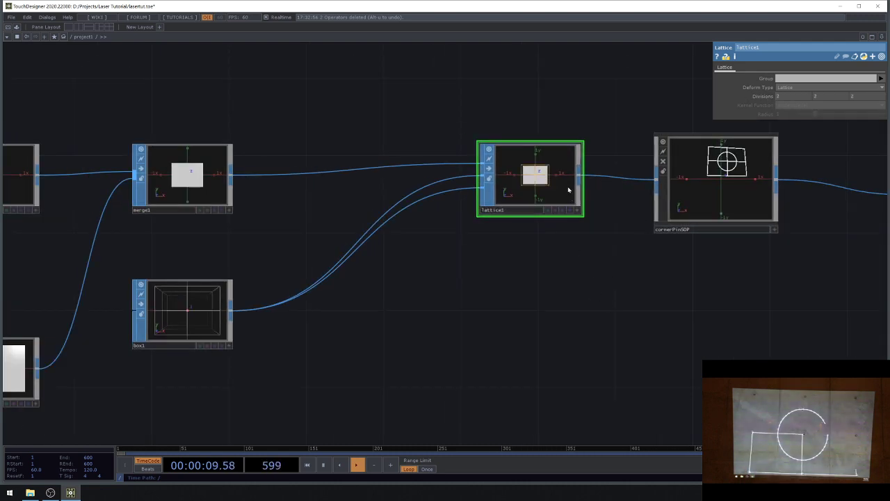
- Examine in lattice1's viewer how the box cage surrounds the merged shapes from several angles
scroll(568, 182, up, 6)
scroll(422, 185, down, 3)
click(513, 297)
scroll(344, 221, up, 2)
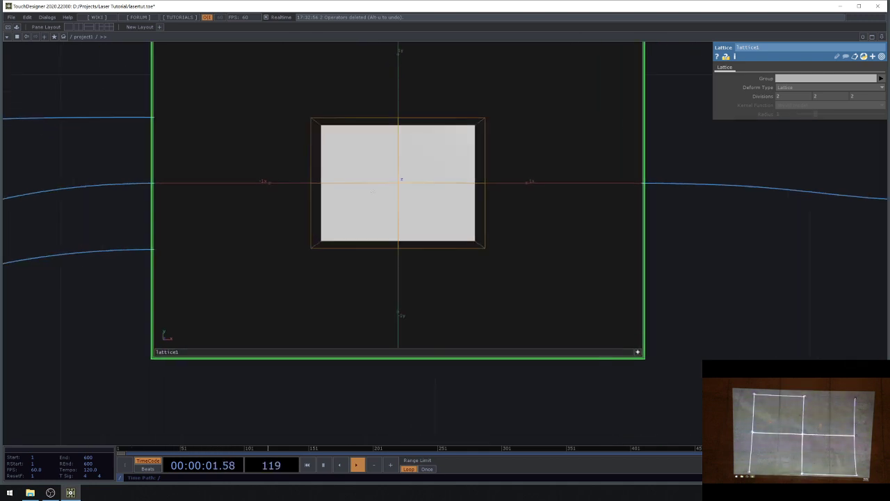
drag(369, 158, 324, 177)
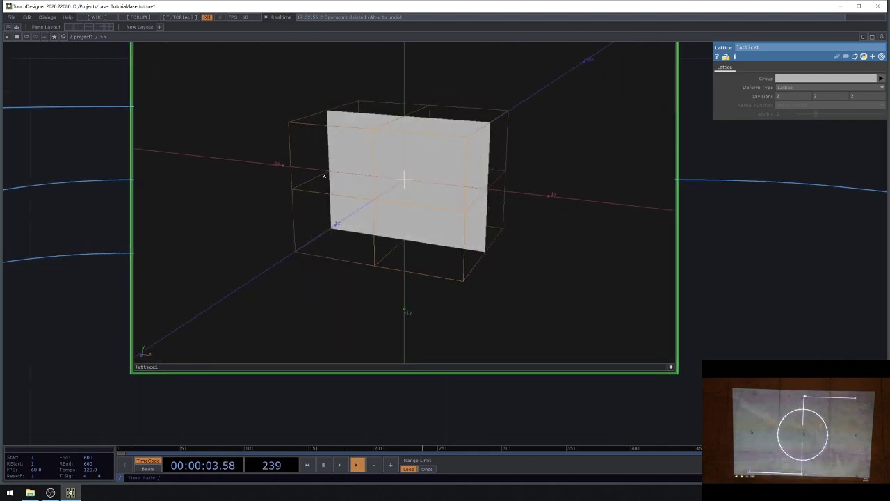
drag(404, 180, 408, 185)
scroll(417, 179, down, 3)
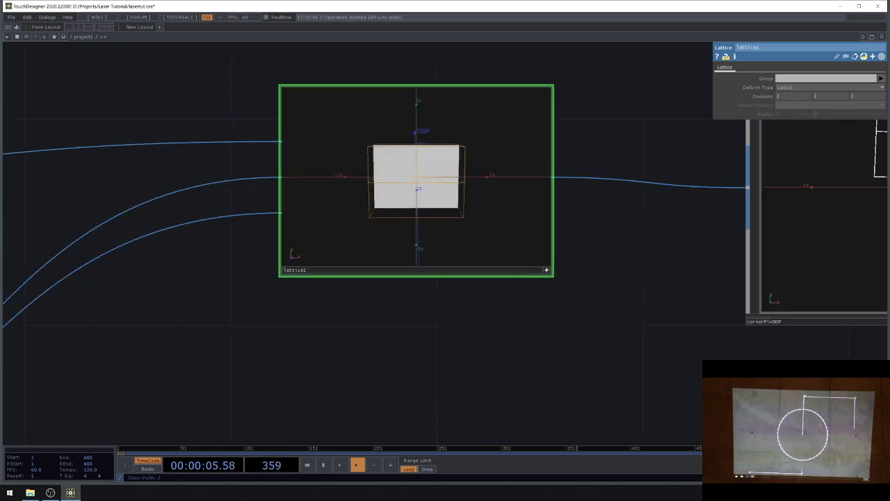
scroll(417, 179, down, 4)
scroll(237, 260, up, 2)
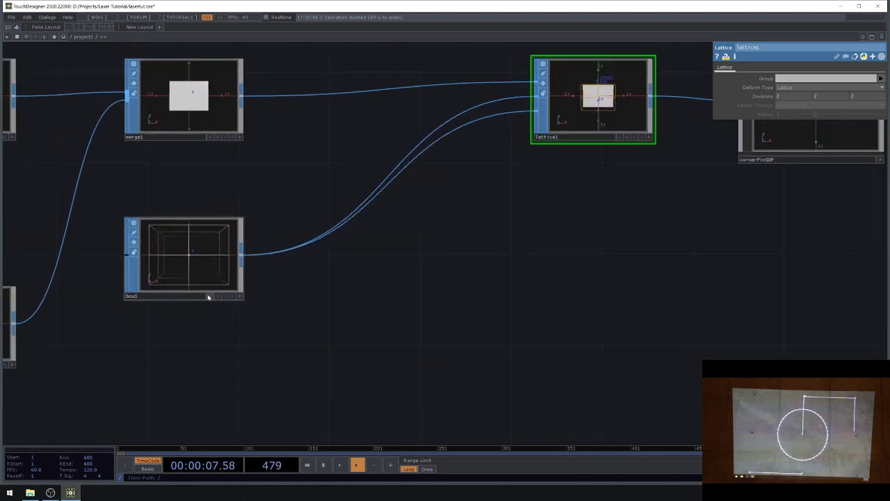
- Insert a Group SOP between box1 and lattice1's third input and set its entity to Points
click(175, 284)
scroll(171, 255, up, 3)
scroll(222, 263, down, 1)
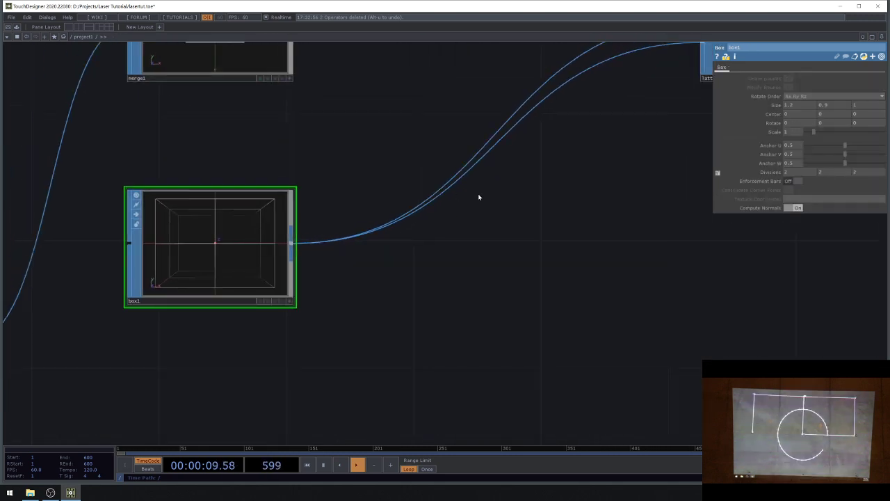
right_click(463, 174)
click(468, 177)
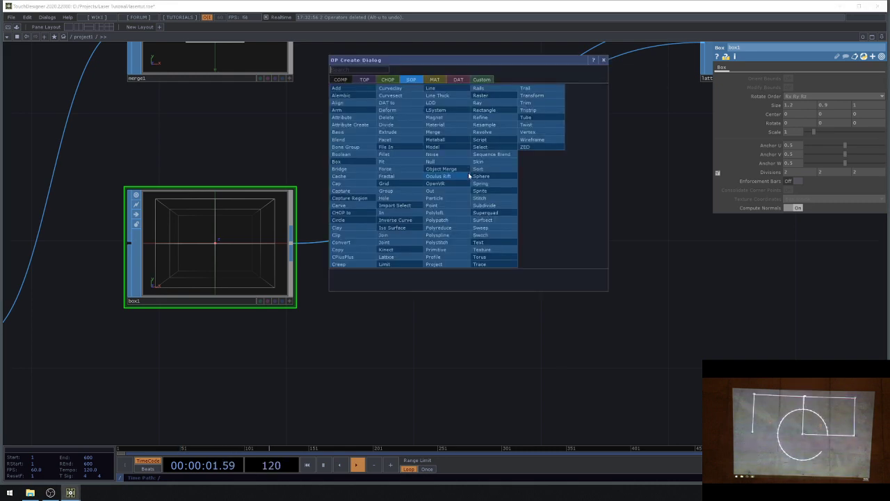
click(387, 191)
click(475, 299)
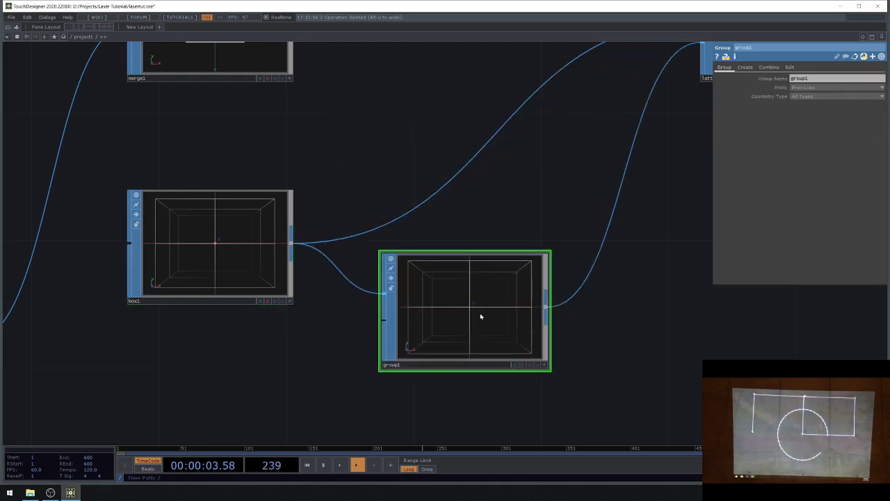
click(802, 89)
click(804, 102)
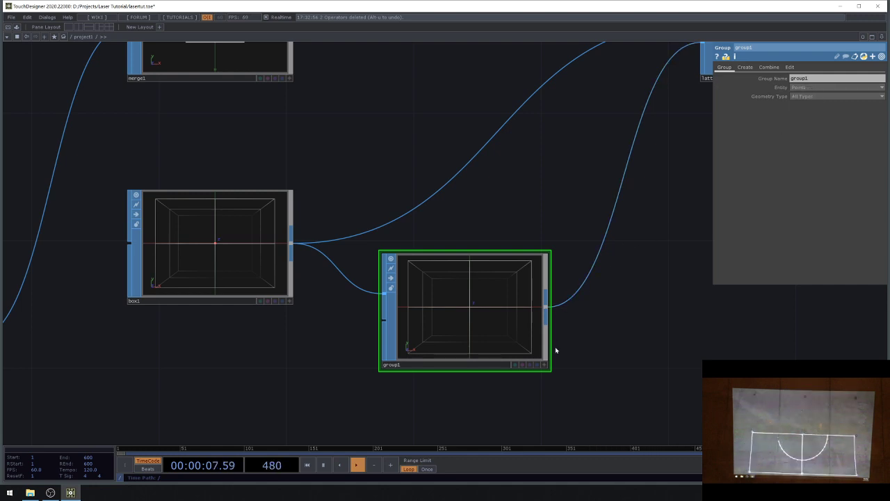
- Turn on the point numbers for all points in group1's viewer and inspect the numbering of the box
scroll(470, 334, up, 5)
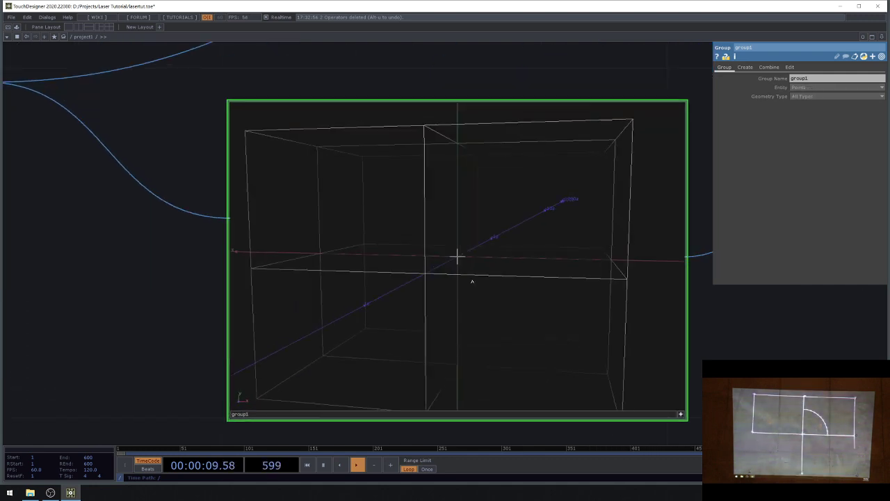
right_click(487, 168)
click(518, 188)
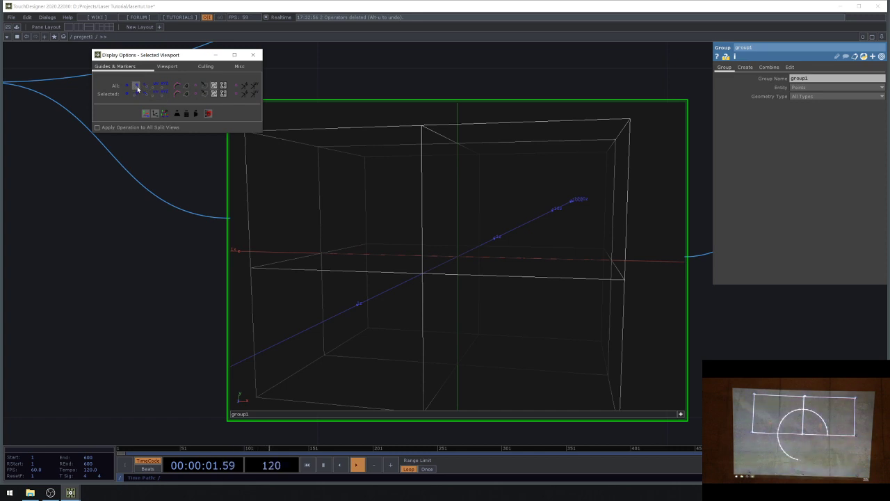
click(259, 59)
drag(426, 234, 418, 241)
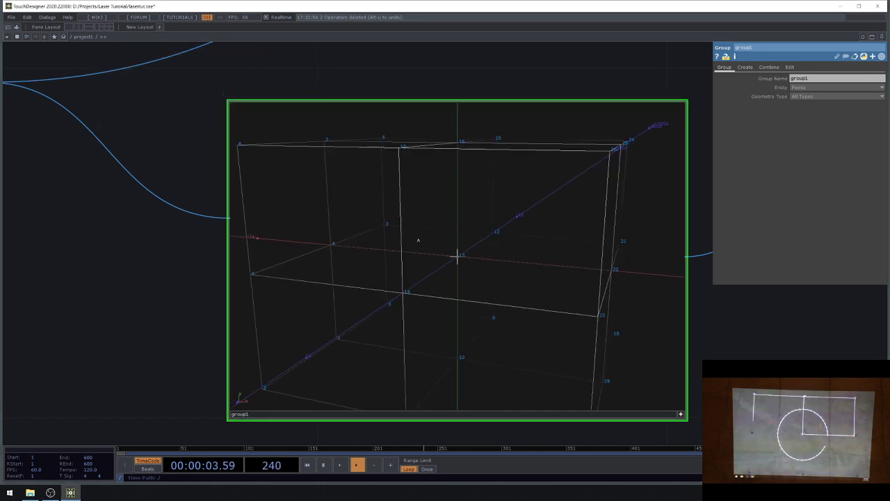
drag(412, 276, 469, 238)
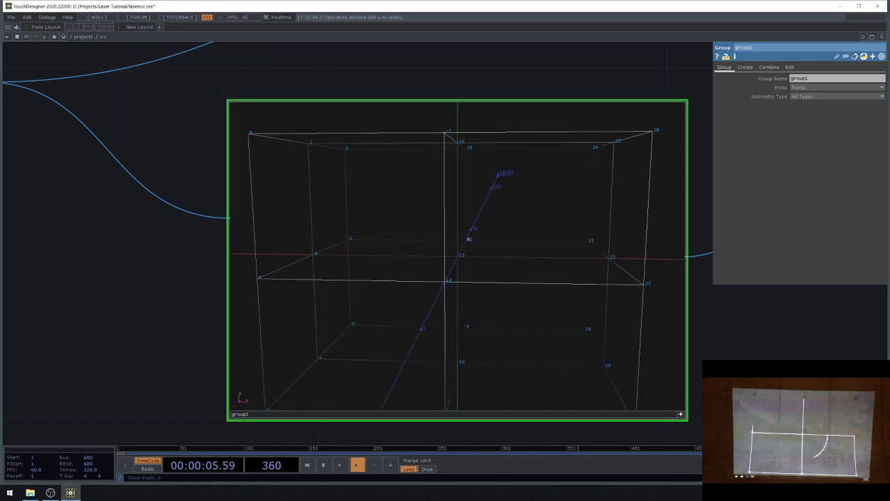
- Enable number-based grouping in group1 and set its Group by Pattern value to 12 13 14
scroll(426, 291, down, 6)
click(312, 235)
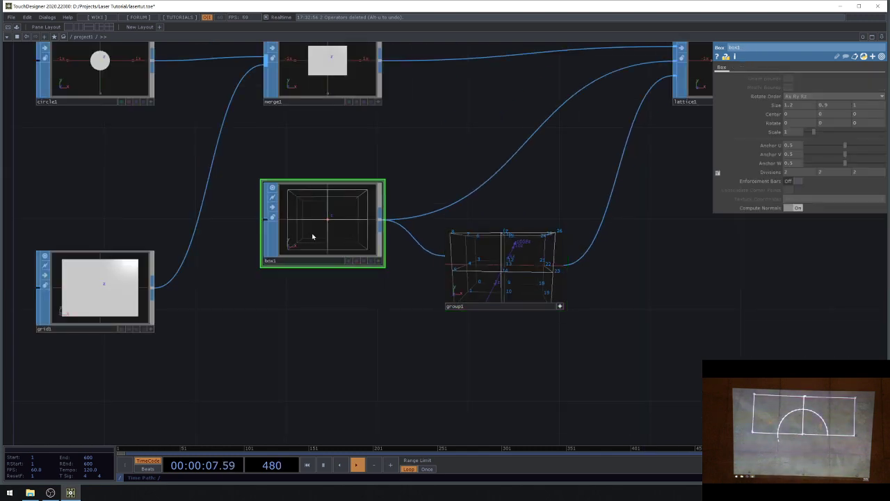
click(528, 292)
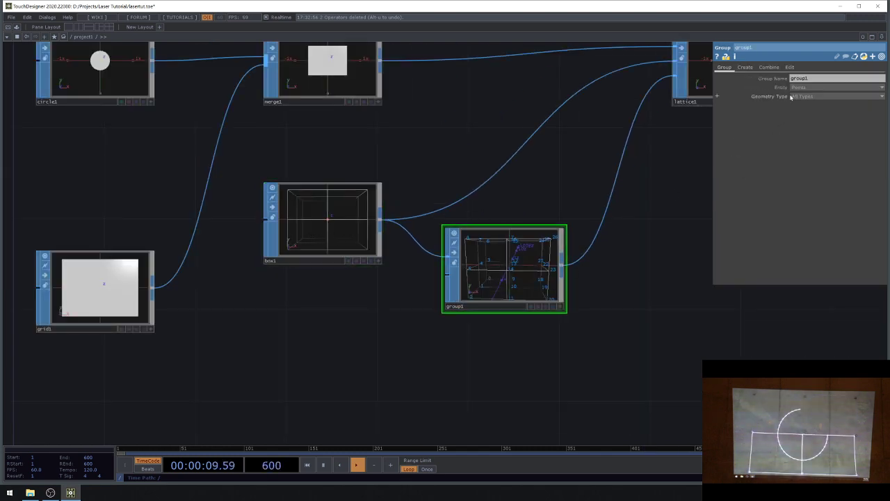
click(746, 67)
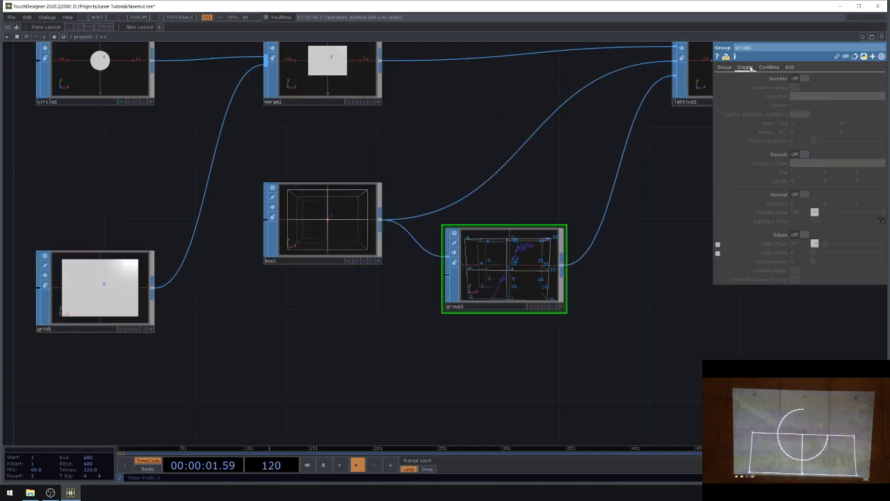
click(805, 79)
click(814, 106)
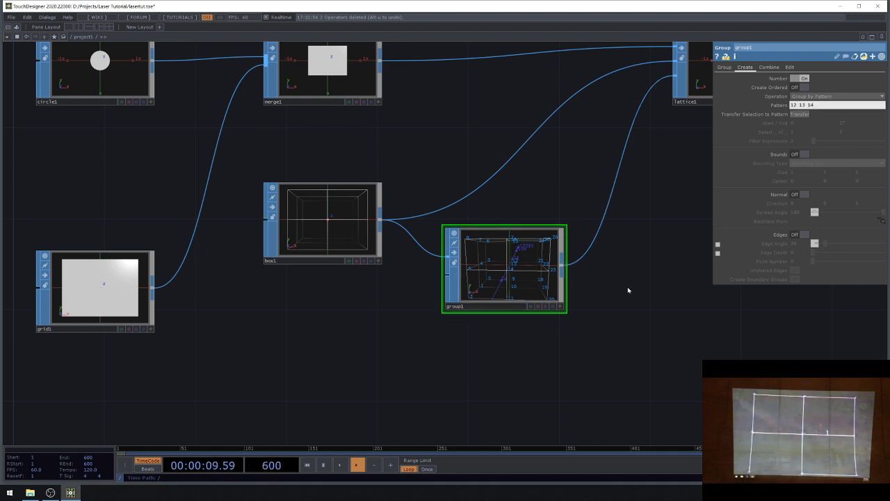
- Insert a Transform SOP between group1 and lattice1's third input and limit it to the group group1
drag(629, 290, 562, 292)
right_click(499, 268)
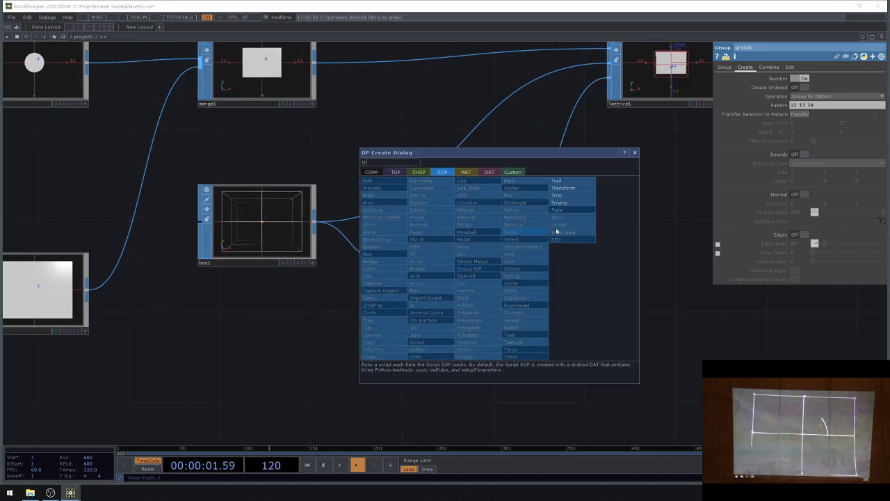
click(557, 189)
click(597, 267)
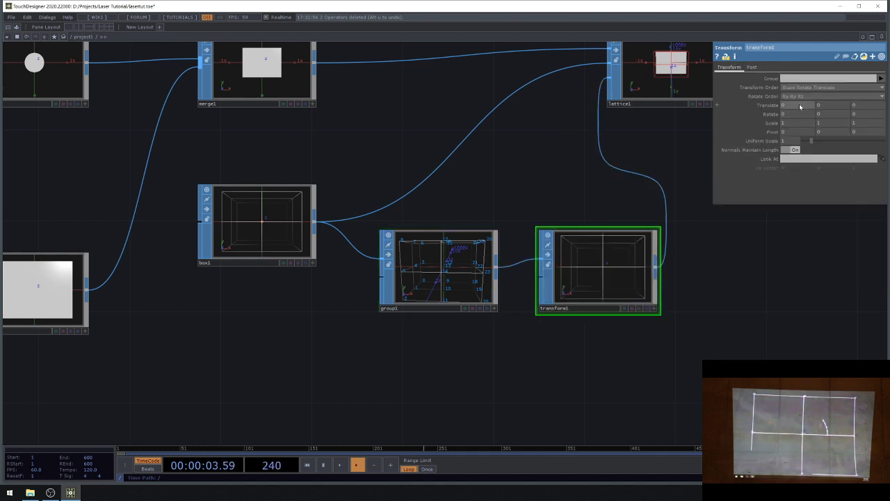
click(880, 87)
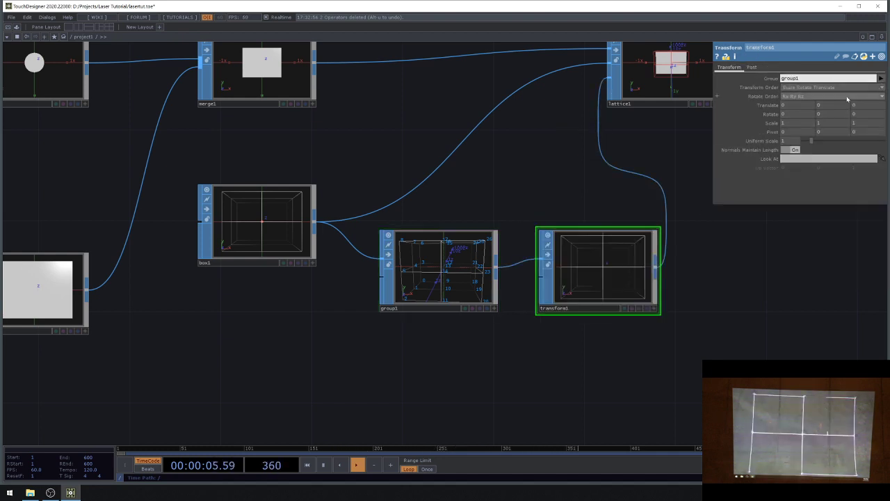
- Set transform1's translate to 0.06 in X and 0.03 in Y so the box's centre points shift
drag(792, 105, 796, 116)
middle_drag(795, 114, 793, 94)
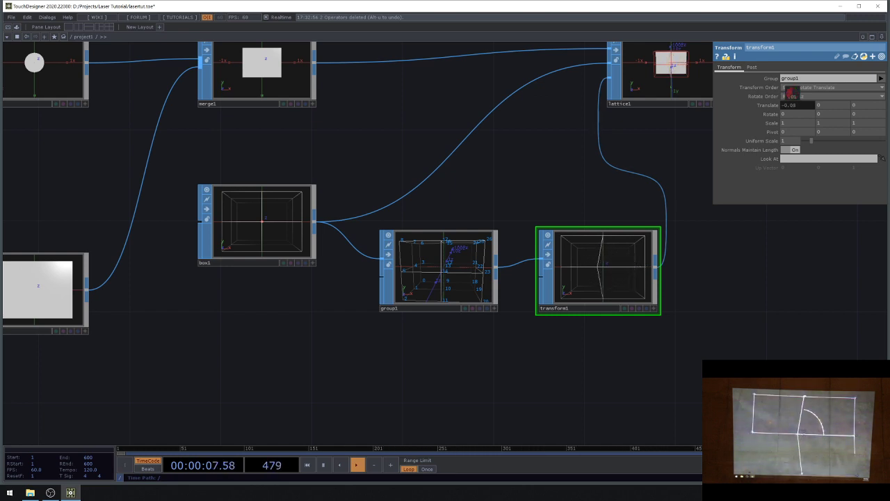
middle_drag(793, 93, 793, 93)
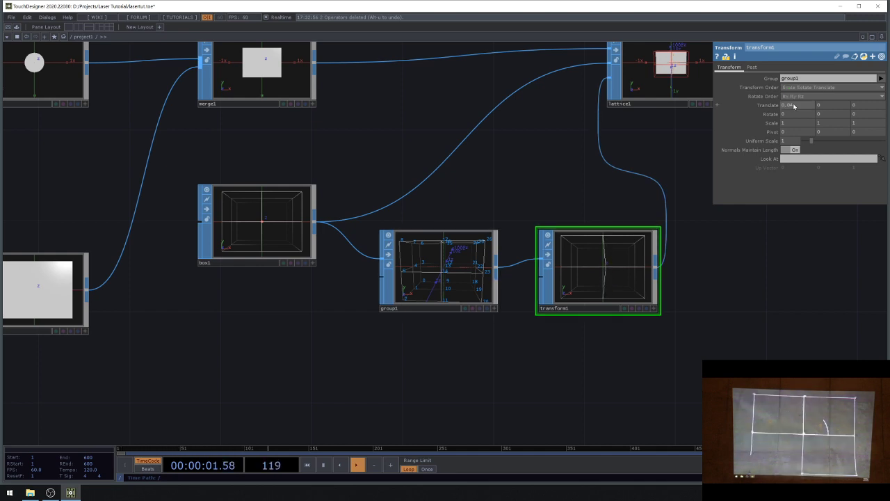
middle_drag(827, 105, 791, 97)
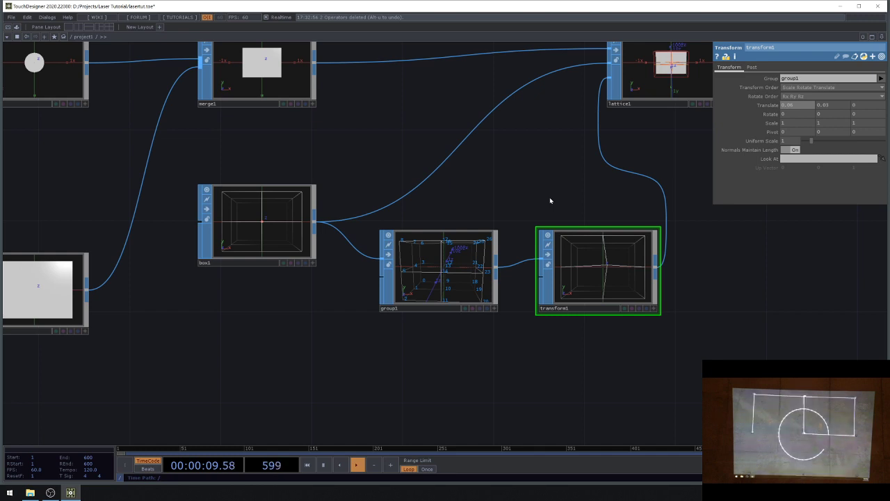
- Rearrange group1 and transform1 so they sit in one row with box1 in the network
scroll(550, 201, down, 4)
scroll(548, 221, up, 2)
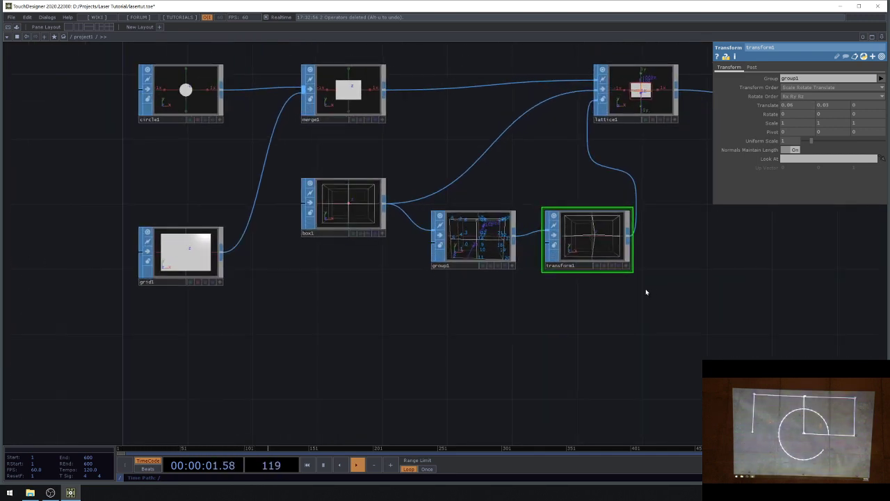
right_drag(646, 292, 502, 246)
drag(586, 244, 603, 211)
drag(670, 283, 464, 318)
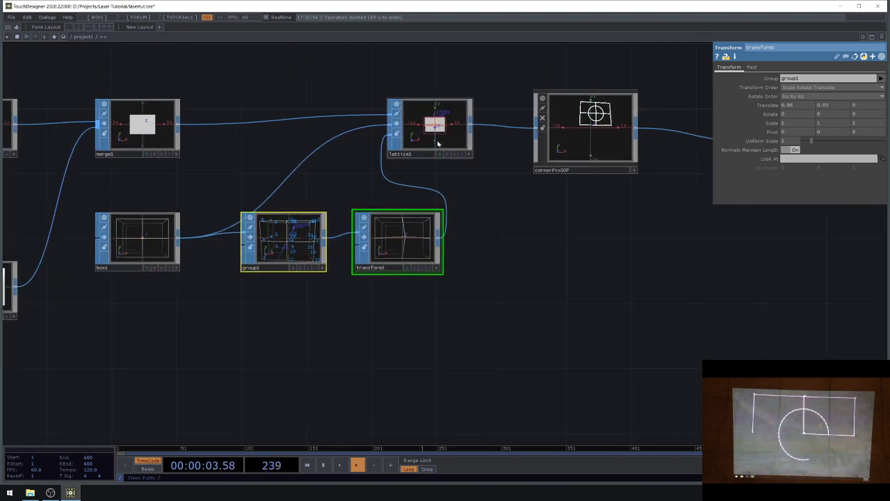
drag(588, 254, 559, 297)
- Move lattice1, cornerPinSOP, null_laserout, laser1 and heliosdac1 together away from transform1 to make room in the network
right_drag(385, 69, 630, 205)
drag(570, 195, 667, 210)
drag(425, 288, 74, 290)
drag(447, 192, 479, 193)
drag(559, 267, 398, 277)
scroll(402, 188, down, 3)
right_drag(430, 126, 551, 212)
shift+right_drag(164, 142, 475, 240)
drag(144, 198, 238, 210)
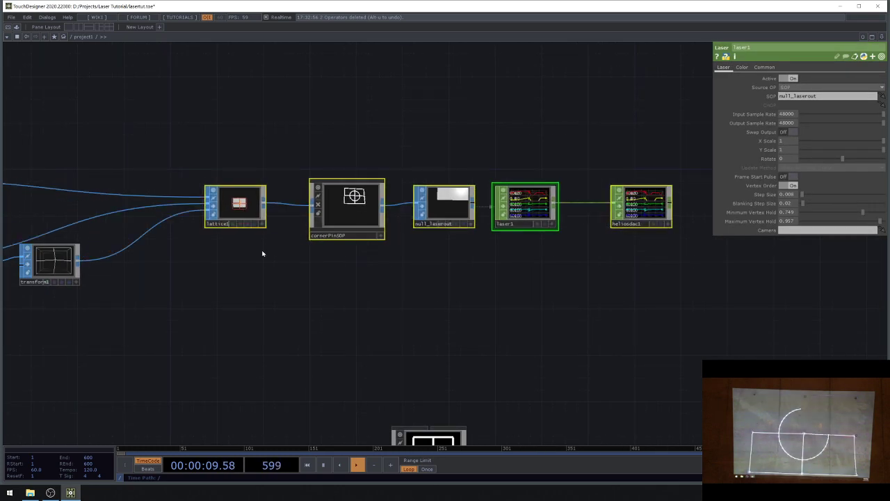
- Copy circle1 from the laser chain into geo1 and place it above grid1
drag(226, 287, 334, 267)
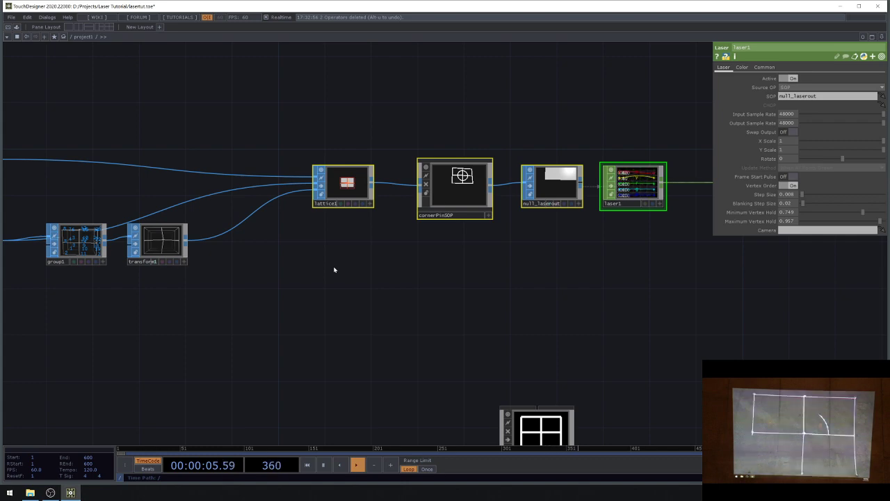
drag(367, 315, 239, 195)
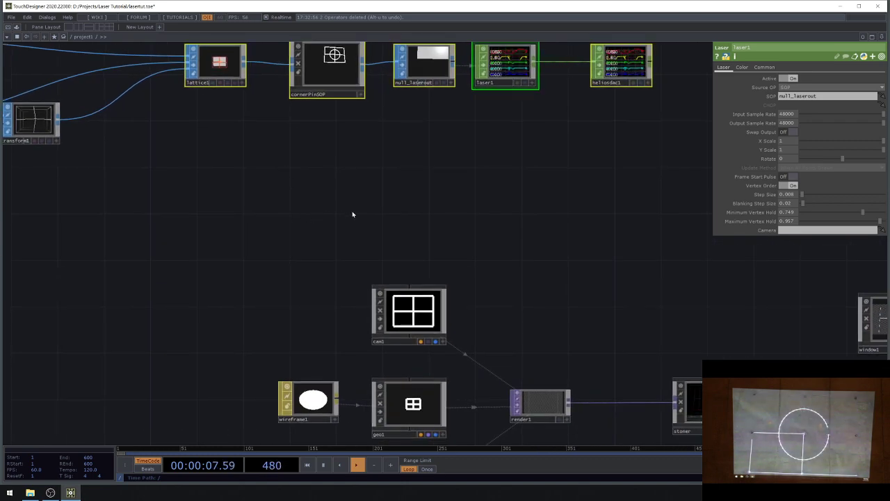
drag(352, 214, 633, 248)
scroll(632, 247, down, 3)
scroll(180, 118, up, 6)
click(177, 127)
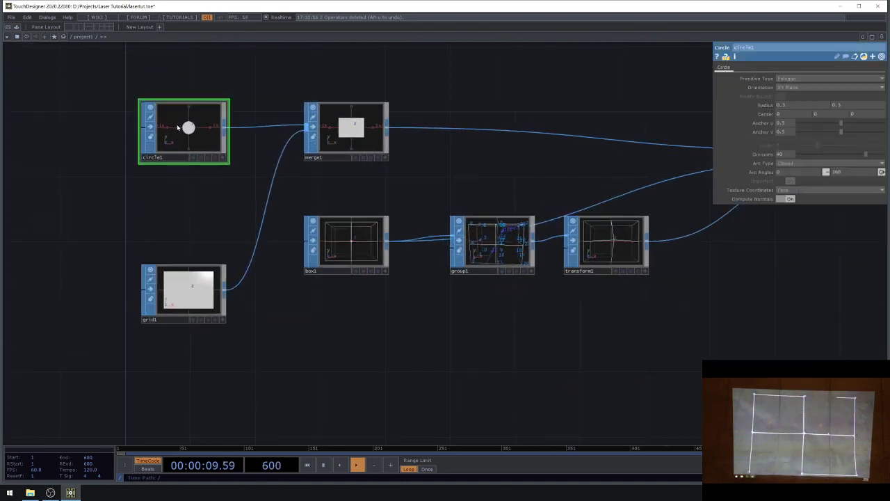
scroll(195, 150, down, 8)
scroll(376, 247, up, 14)
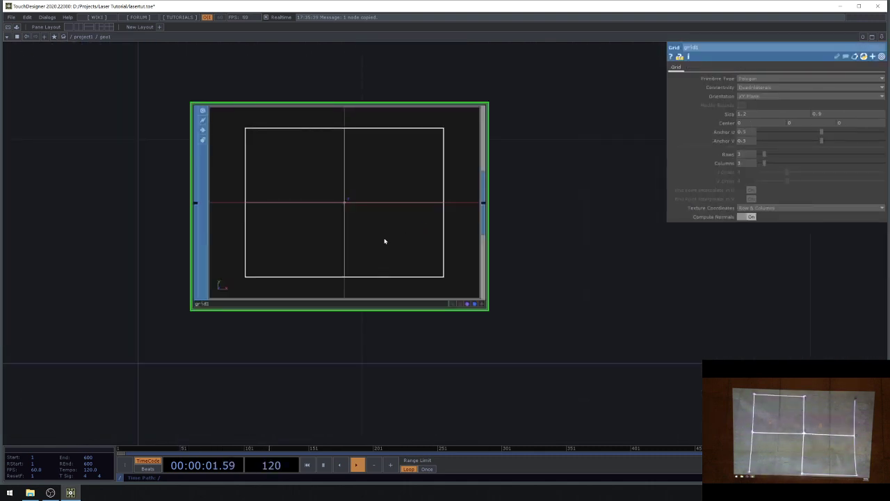
scroll(399, 313, down, 2)
scroll(399, 316, down, 4)
drag(524, 149, 521, 192)
key(ctrl+v)
drag(592, 111, 390, 174)
click(411, 206)
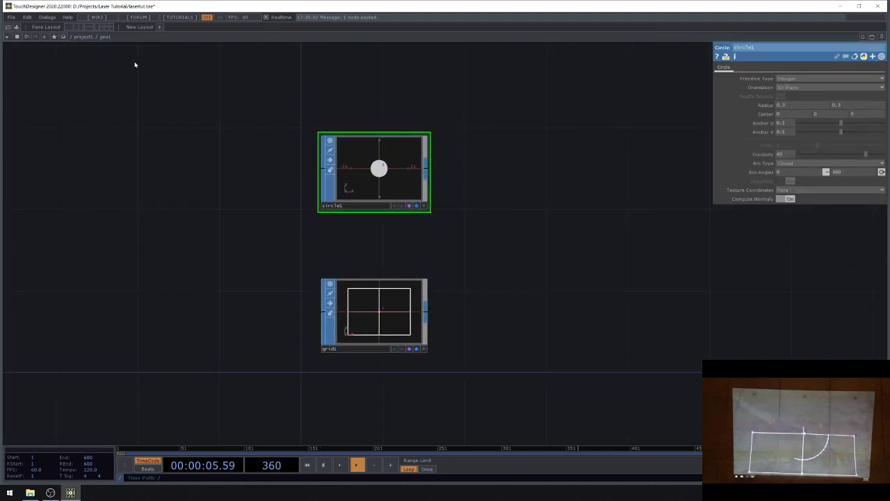
- Check the circle in render1 and set the arc type of circle1 inside geo1 to Open Arc
click(83, 38)
scroll(237, 202, down, 2)
scroll(536, 208, up, 9)
scroll(400, 203, down, 5)
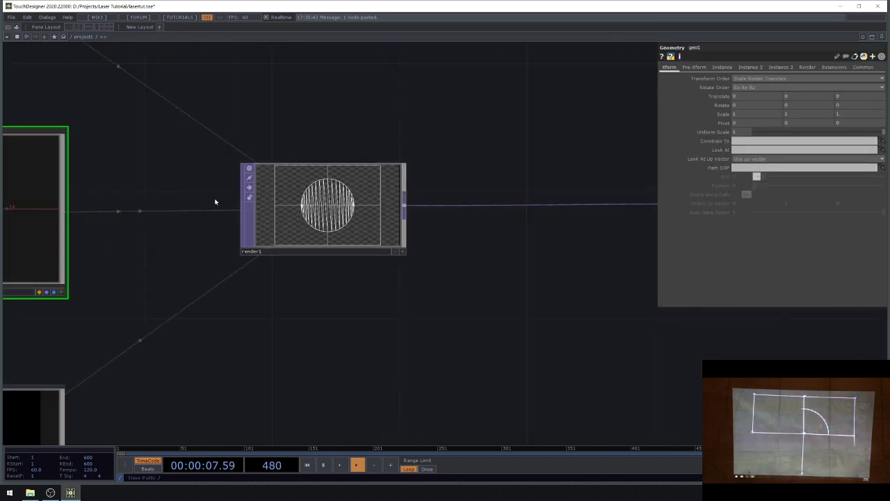
double_click(58, 203)
click(745, 78)
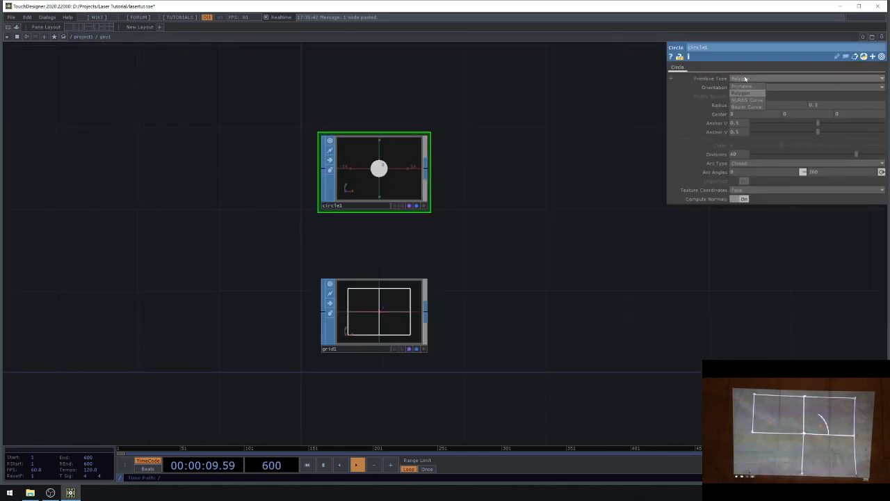
click(741, 93)
click(739, 163)
click(739, 180)
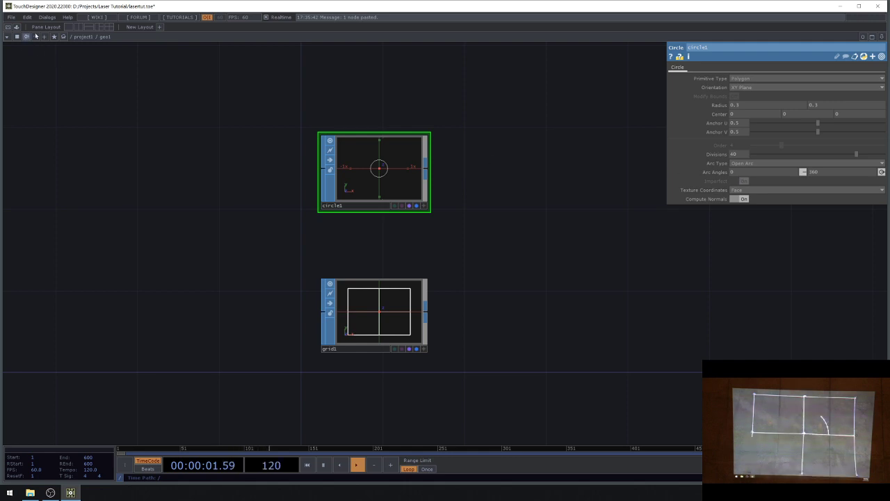
- Return to the project1 network, check render1, and open window1 as a separate window
click(36, 35)
scroll(324, 201, up, 5)
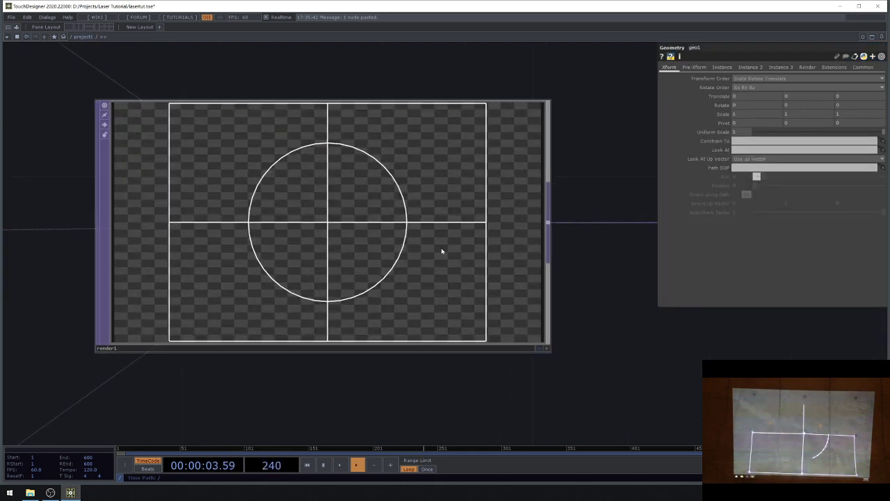
scroll(443, 251, down, 8)
drag(477, 248, 401, 251)
scroll(503, 126, up, 2)
click(523, 116)
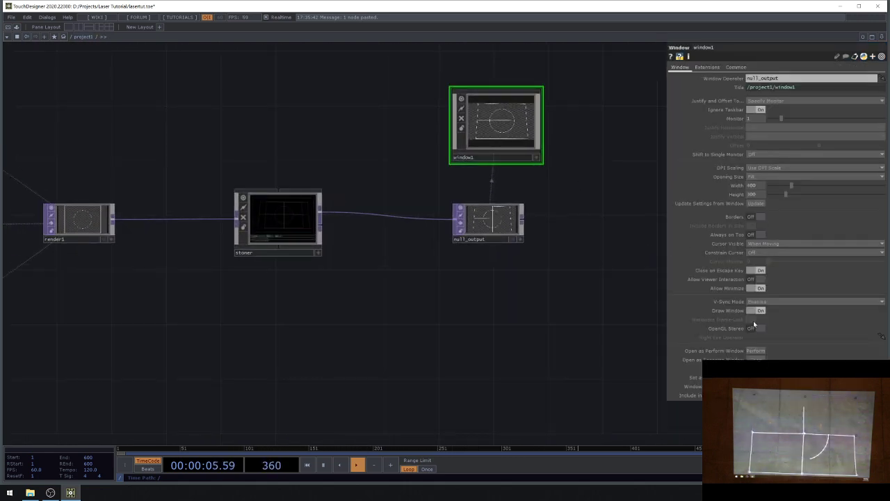
click(756, 360)
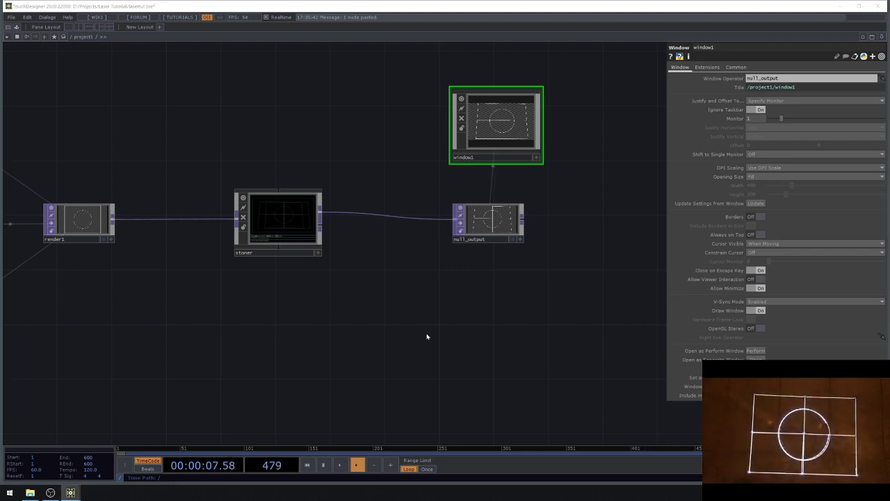
- Duplicate group1 and transform1 and place the copies below the originals
drag(336, 350, 429, 354)
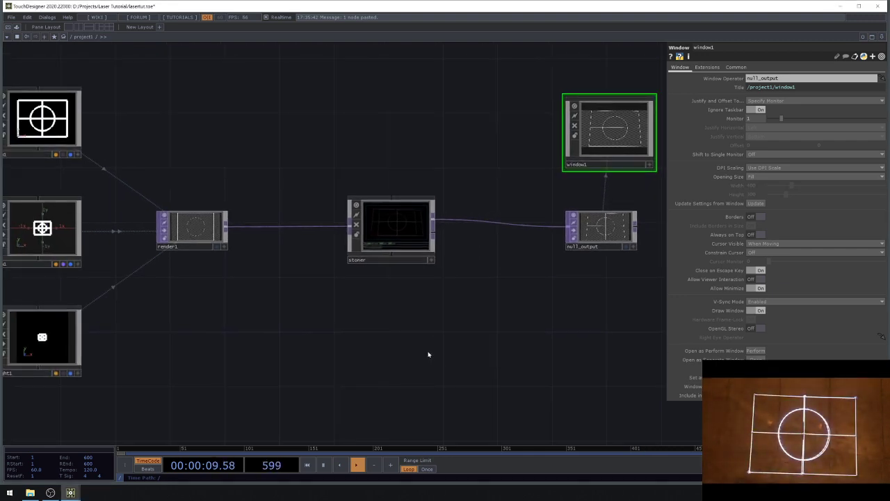
scroll(459, 316, down, 4)
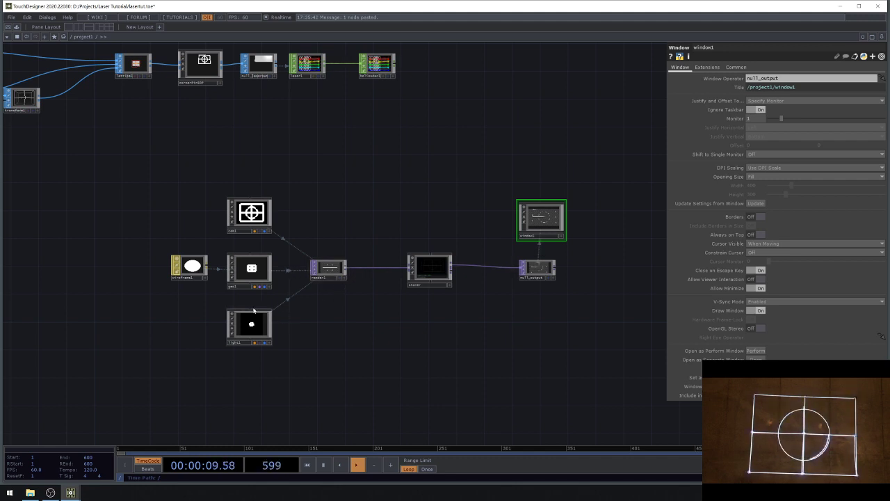
scroll(265, 271, up, 4)
scroll(437, 318, down, 4)
drag(226, 193, 440, 241)
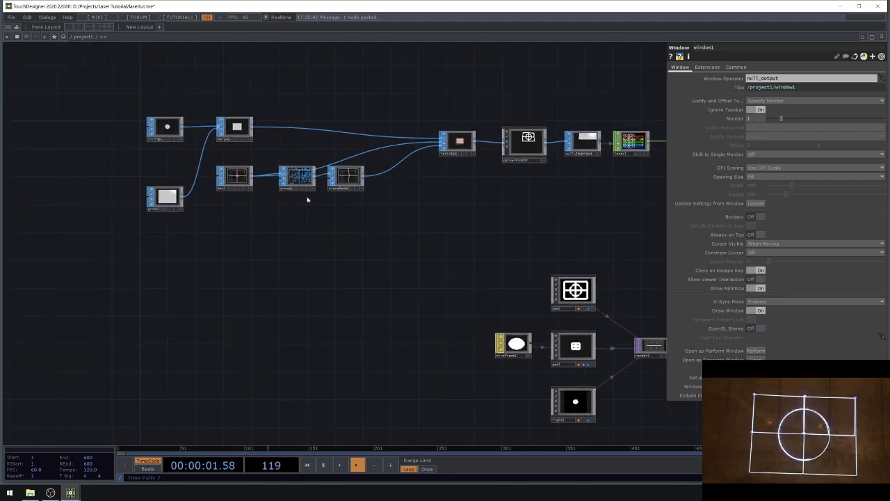
scroll(248, 188, up, 4)
click(468, 195)
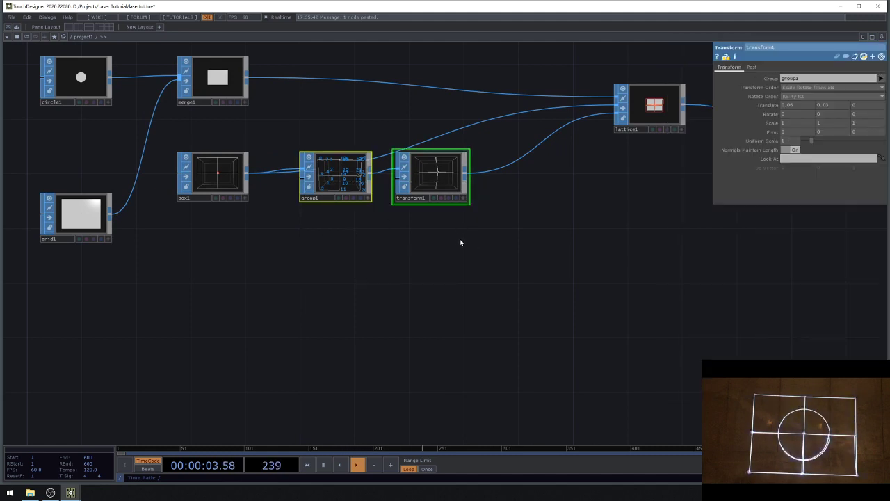
key(ctrl+v)
click(466, 174)
scroll(466, 175, up, 3)
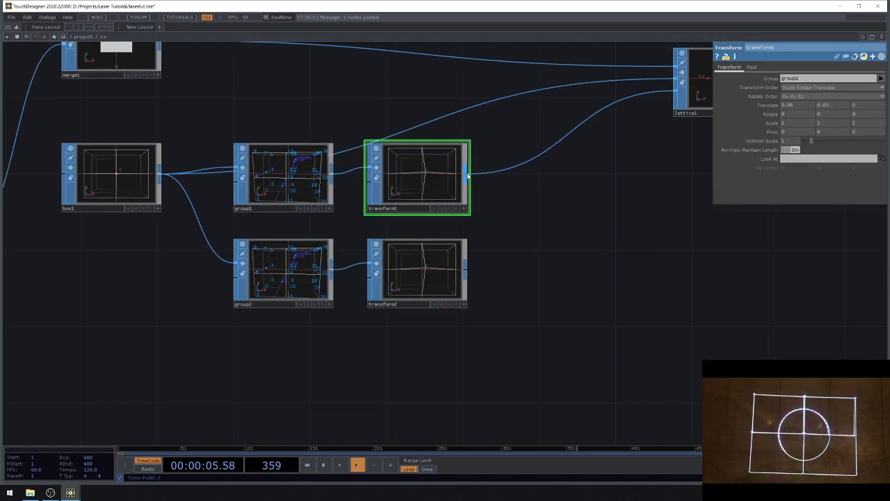
- Save the project and connect transform1's output to group2's input in place of box1
drag(467, 175, 267, 255)
click(508, 256)
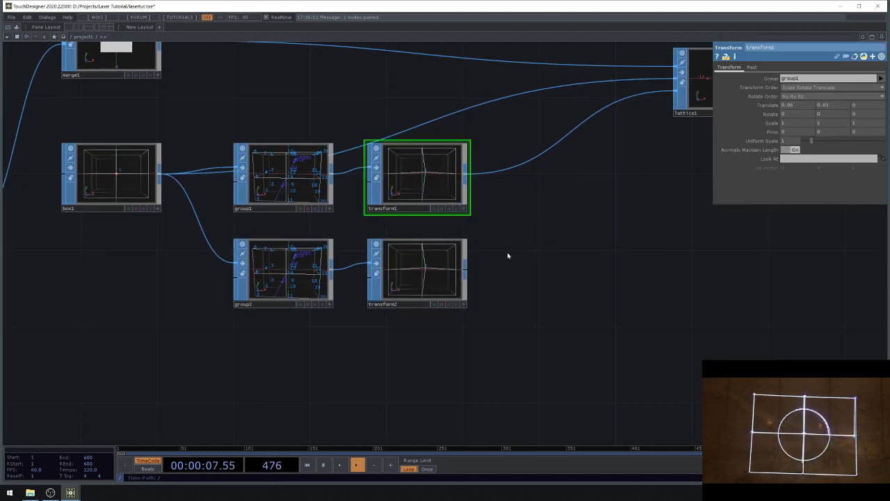
key(ctrl+s)
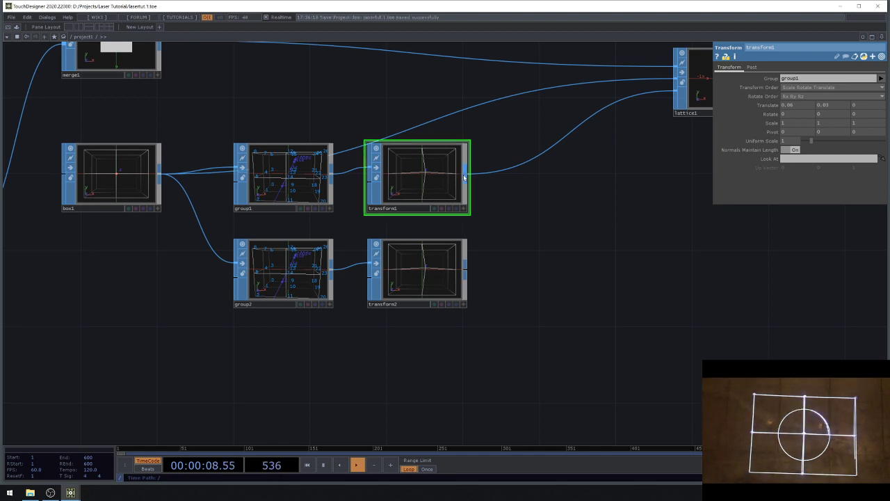
drag(465, 178, 235, 259)
- Set group2's point pattern to 21 22 23
click(285, 275)
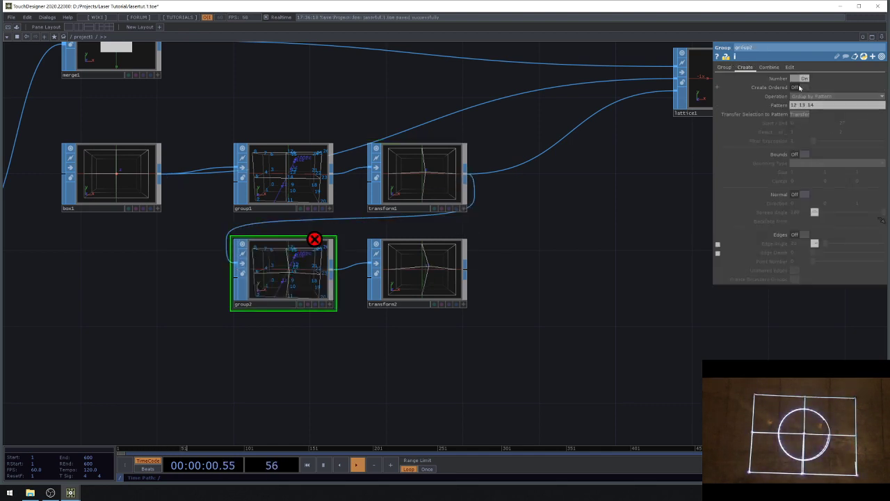
scroll(261, 282, up, 5)
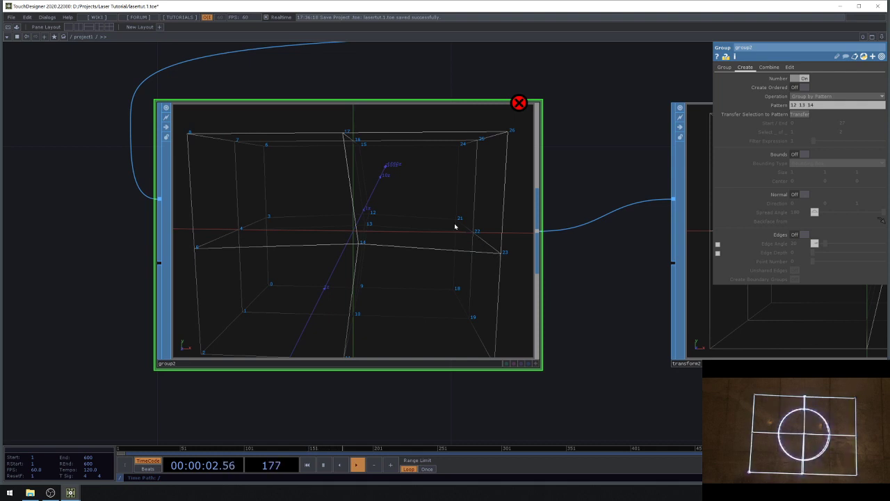
click(807, 106)
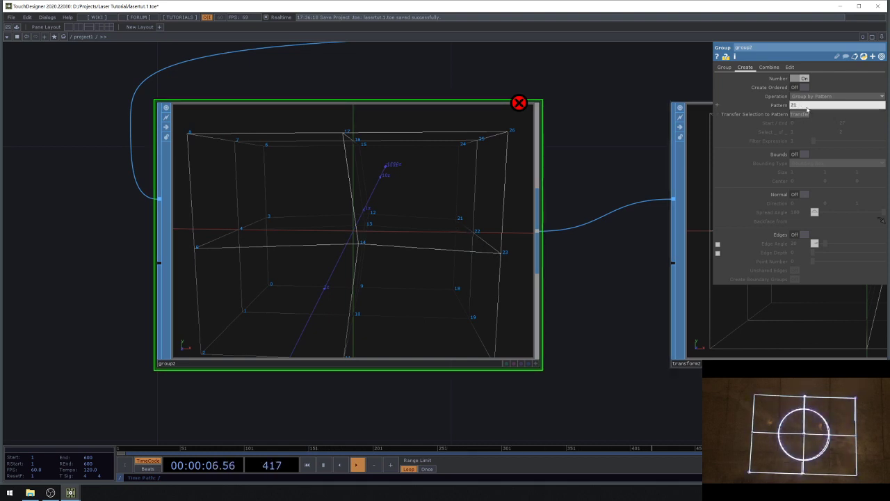
text(21 22 22)
key(BackSpace)
text(3)
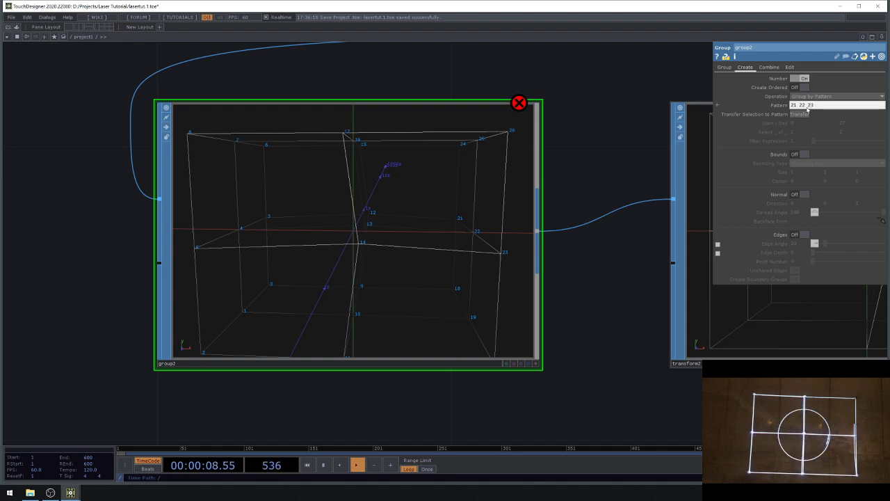
- Set the group name of the group2 node to group2
scroll(164, 266, down, 5)
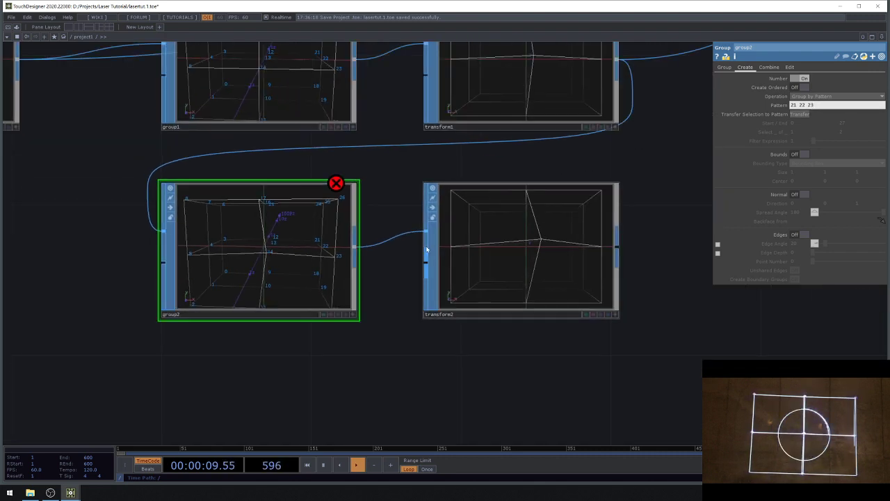
click(725, 68)
click(831, 79)
key(Return)
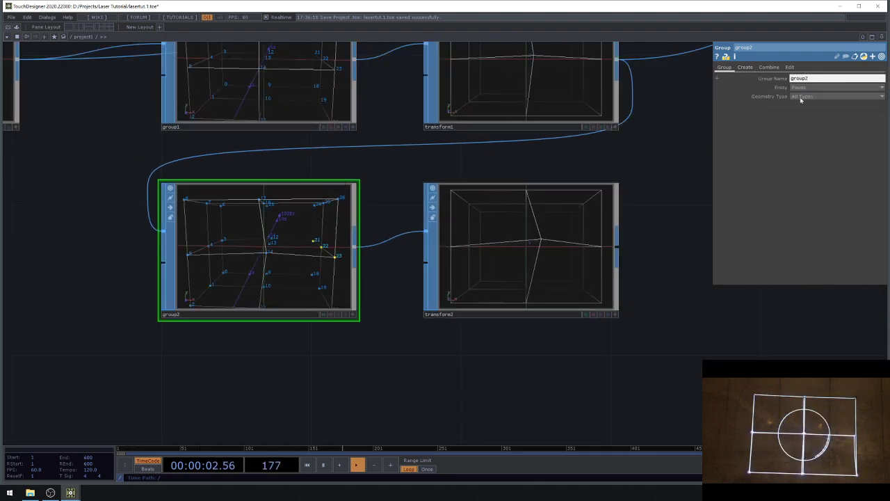
- Make transform2 act on group2 by setting its Group to group2
click(596, 248)
click(801, 80)
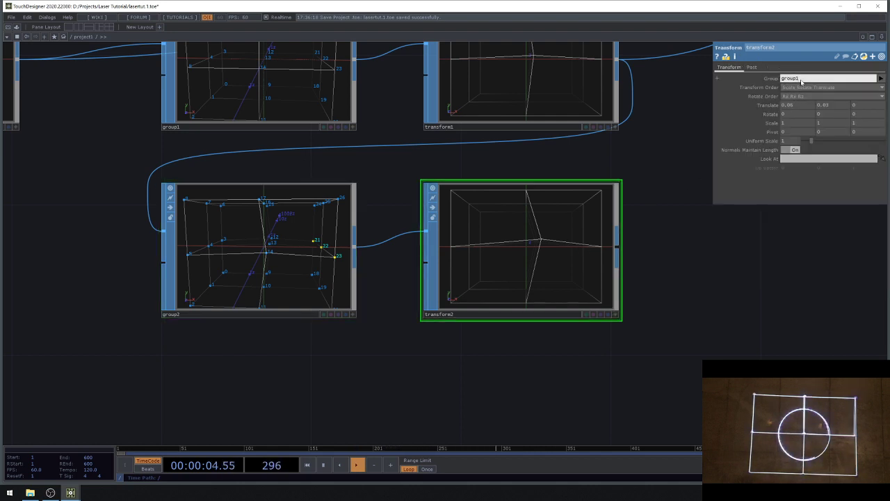
key(BackSpace)
text(2)
key(Return)
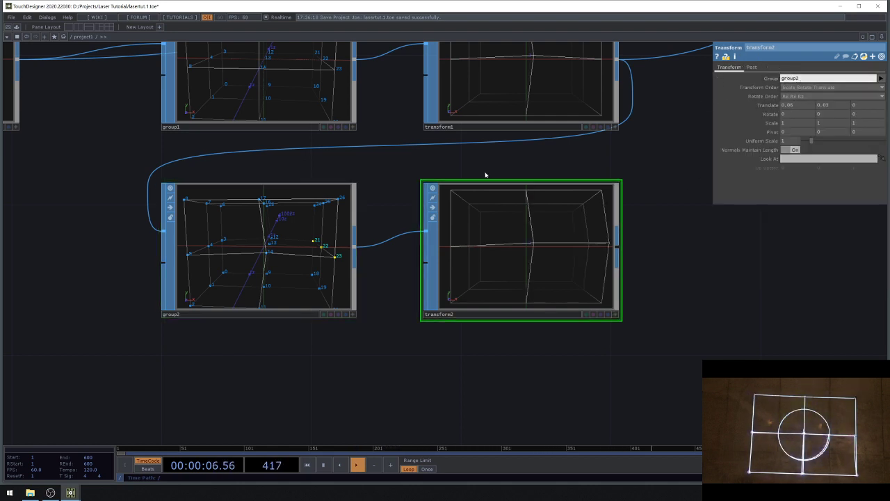
- Connect transform2's output to lattice1's deformed-shape input in place of transform1
scroll(416, 228, down, 3)
click(482, 142)
scroll(505, 284, down, 5)
scroll(529, 254, up, 5)
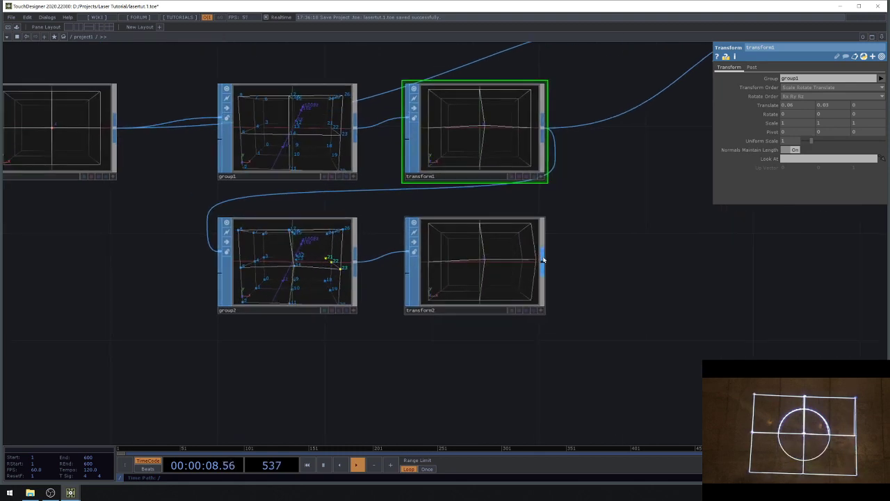
drag(544, 259, 620, 113)
drag(602, 237, 458, 271)
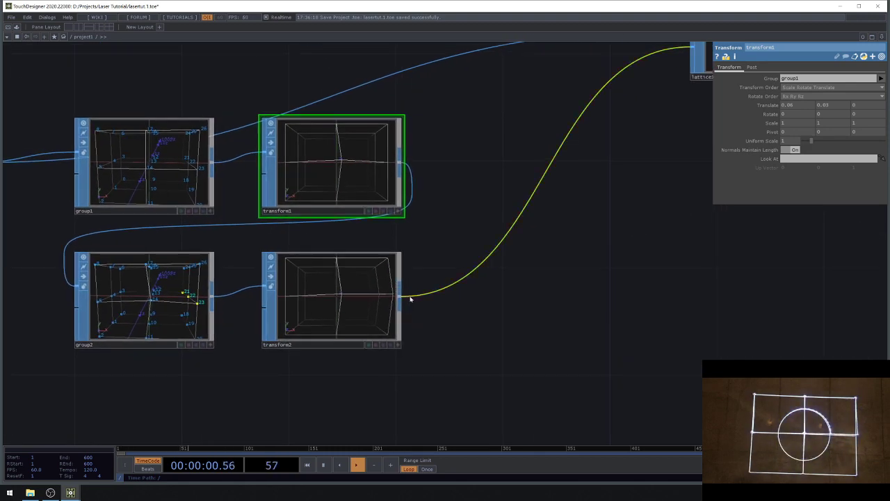
- Insert a Null between transform2 and lattice1 and place it beside transform2
right_click(404, 297)
text(n)
click(372, 283)
click(609, 274)
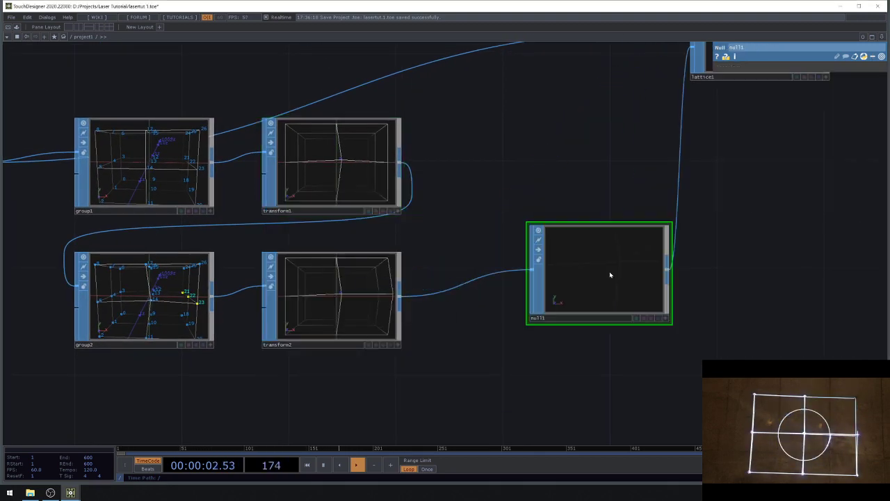
scroll(401, 201, down, 3)
scroll(250, 155, up, 3)
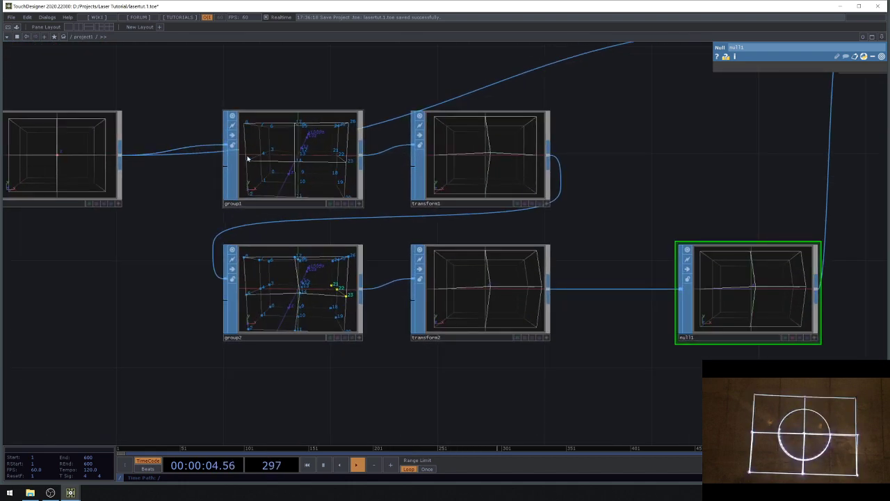
- Adjust transform2's Translate to 0.025 in X and 0.001 in Y to align the laser's middle edge points
click(297, 265)
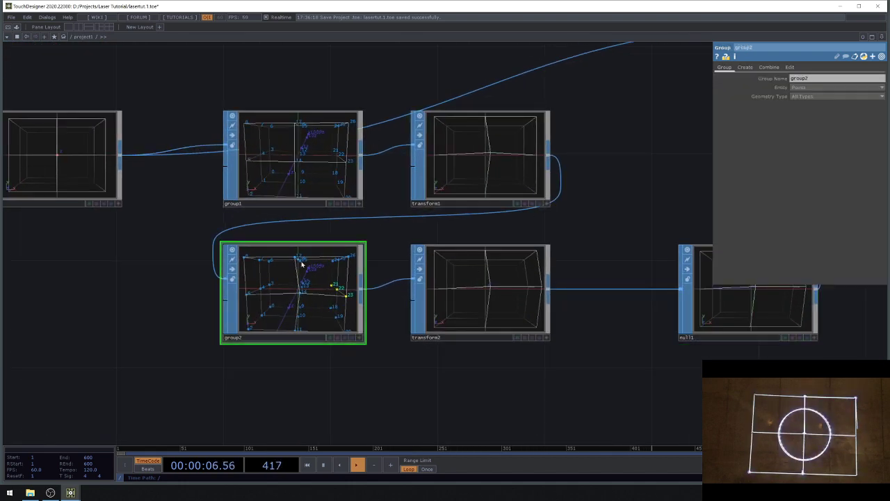
click(475, 314)
scroll(479, 308, up, 2)
scroll(479, 308, down, 2)
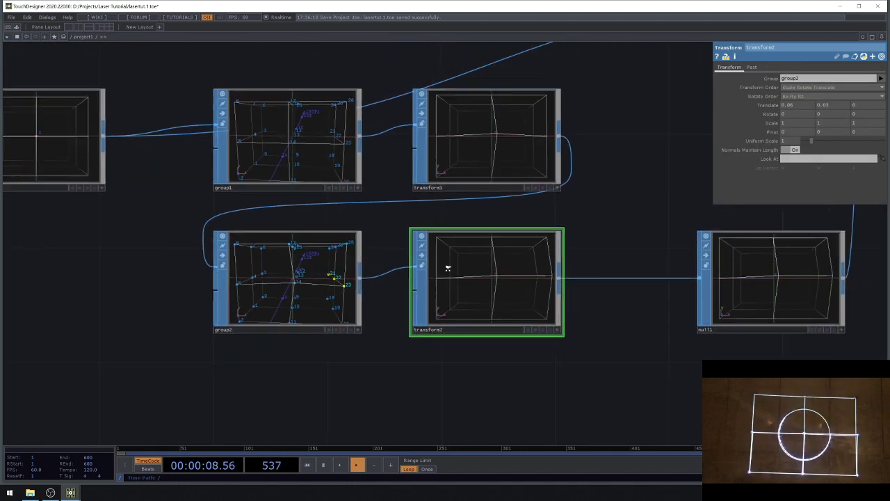
scroll(471, 301, up, 2)
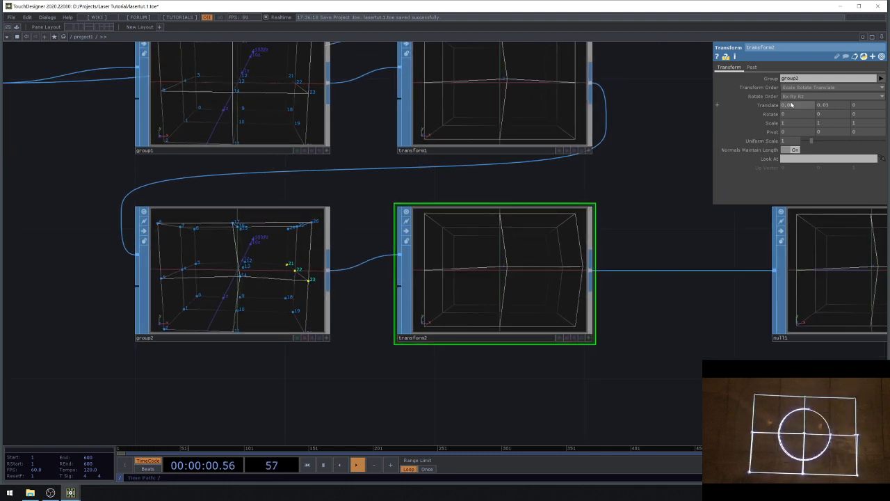
drag(791, 105, 777, 119)
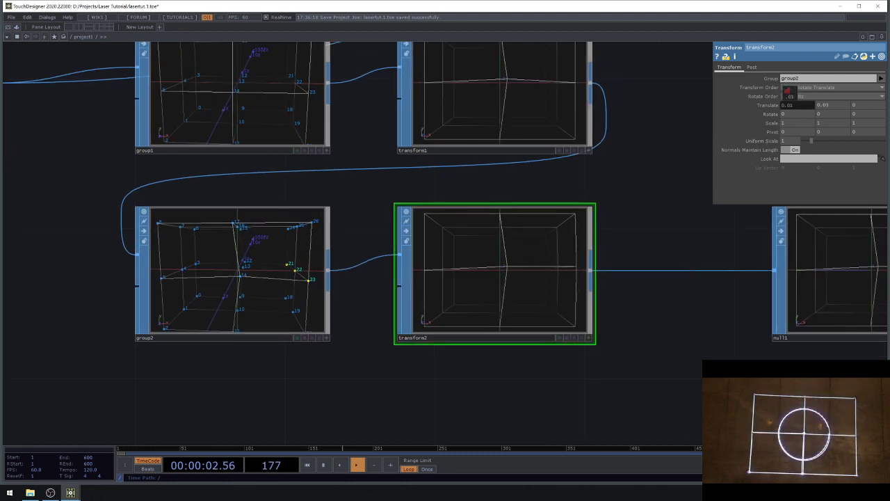
middle_drag(787, 91, 806, 107)
middle_drag(804, 125, 836, 123)
middle_drag(787, 105, 887, 115)
middle_drag(790, 96, 790, 96)
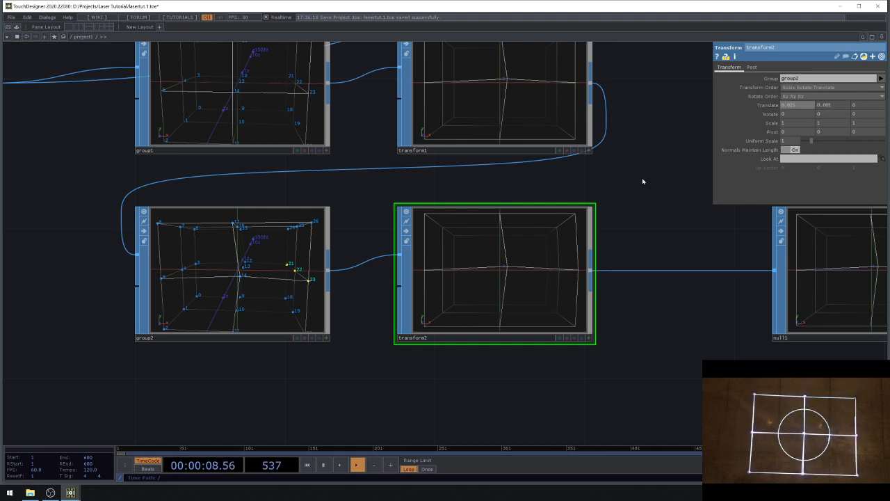
- Duplicate group2 and transform2 and place the copies below the originals
scroll(523, 176, down, 4)
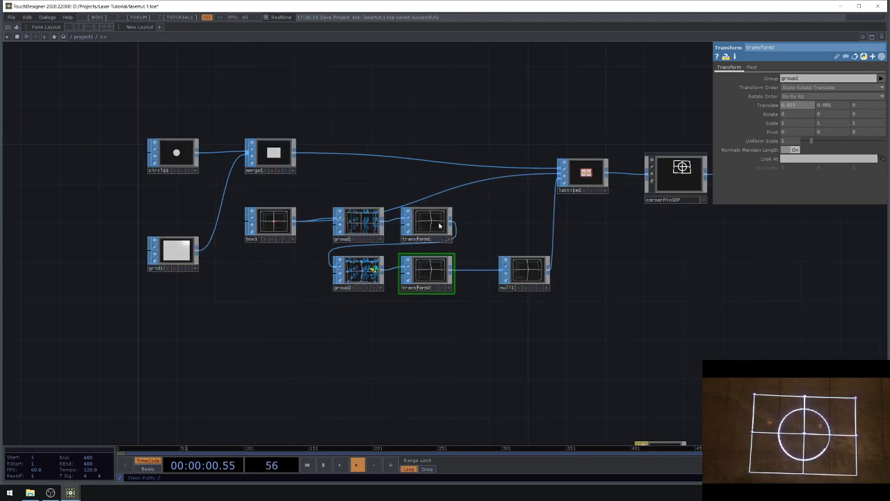
scroll(431, 223, up, 2)
click(647, 160)
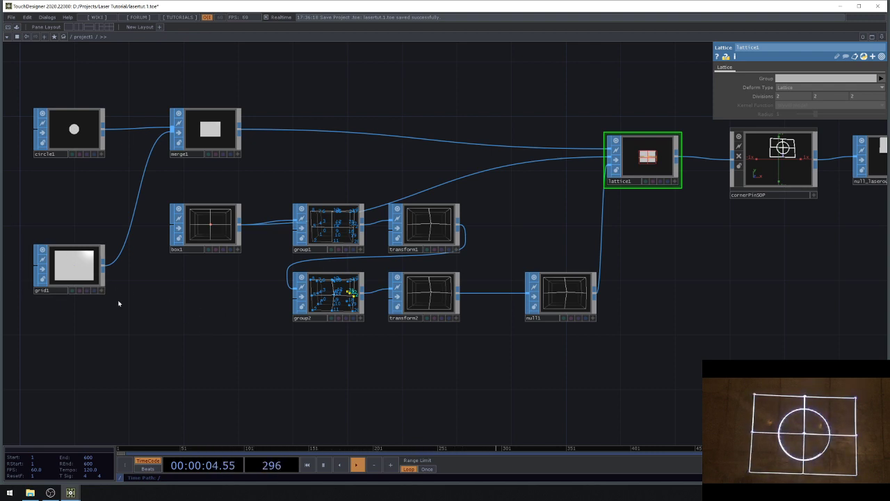
scroll(351, 369, down, 1)
drag(351, 369, 357, 348)
scroll(358, 348, up, 1)
right_drag(283, 337, 437, 276)
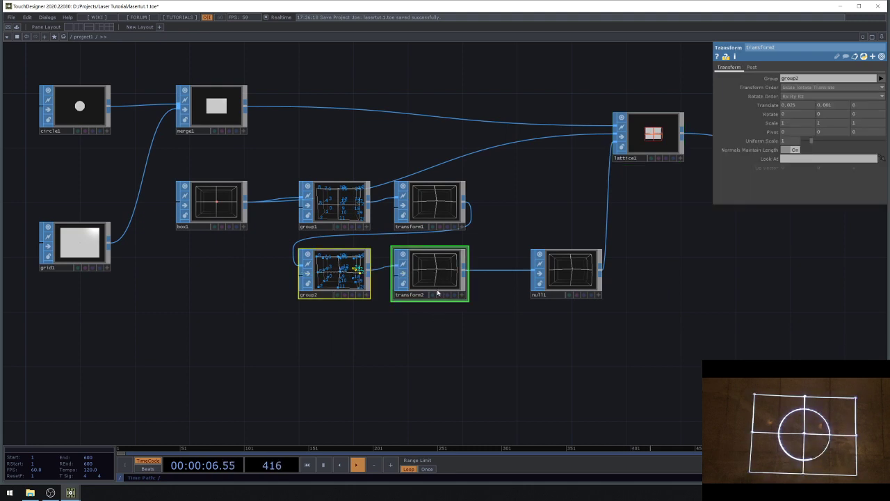
key(ctrl+c)
key(ctrl+v)
- Wire transform2's output into group3 and transform3's output into null1
scroll(408, 377, up, 2)
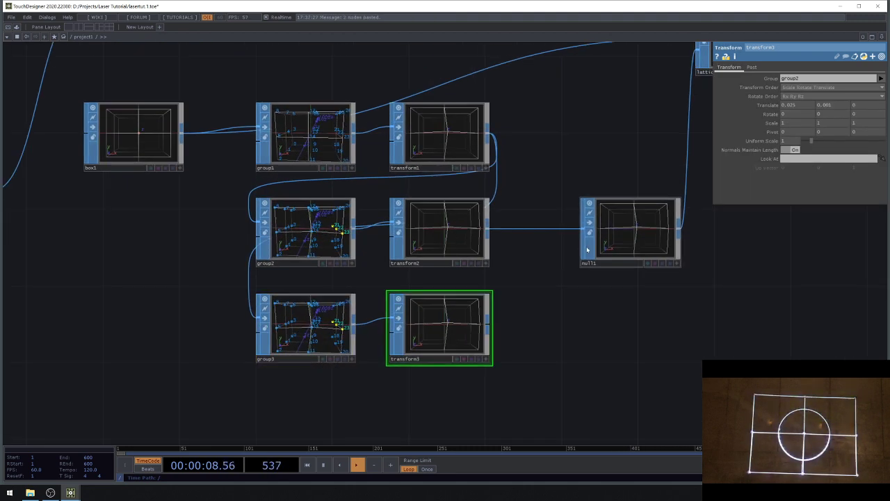
drag(488, 231, 256, 316)
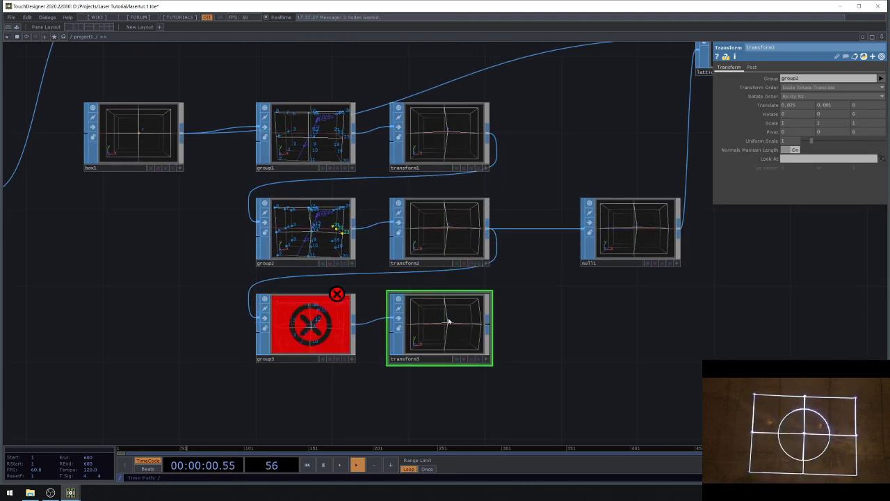
drag(490, 325, 585, 228)
- Set the group name of the group3 node to group3
scroll(273, 353, up, 2)
click(350, 359)
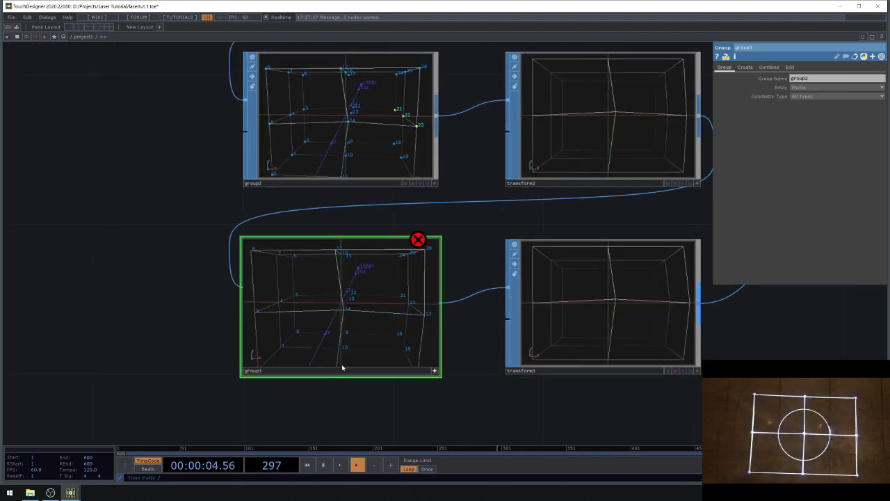
scroll(306, 359, up, 2)
click(540, 387)
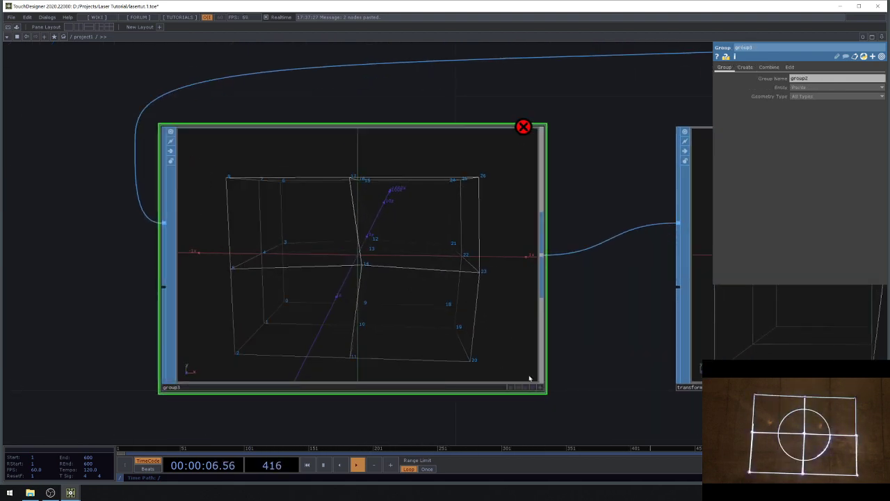
click(817, 79)
scroll(403, 236, down, 3)
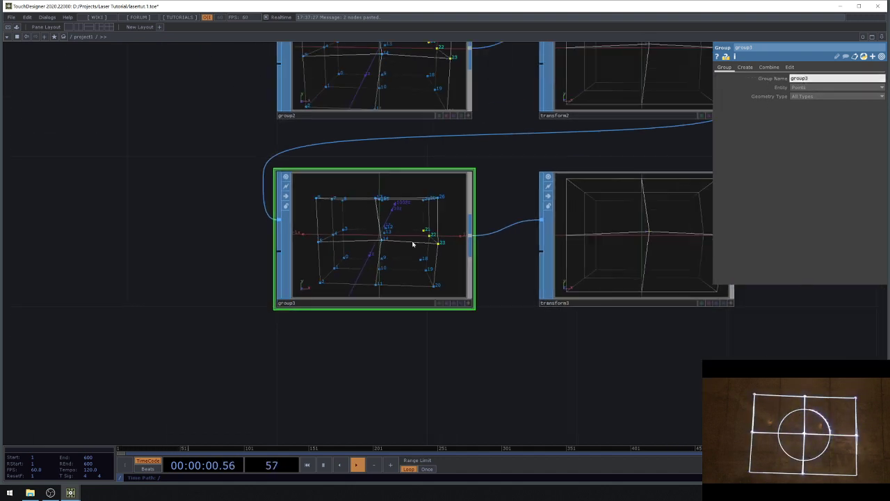
- Make transform3 act on group3 by setting its Group to group3
click(628, 229)
click(812, 81)
key(BackSpace)
text(3)
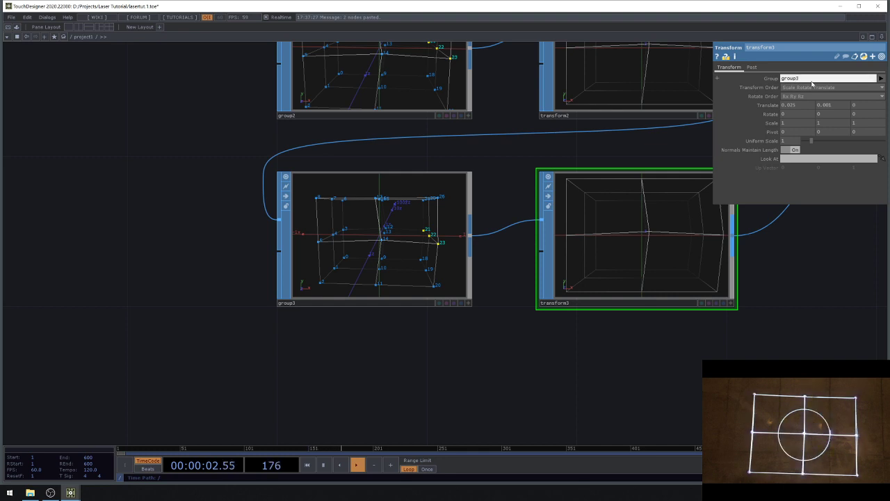
- Set group3's point pattern to 9 10 11
click(467, 195)
click(745, 66)
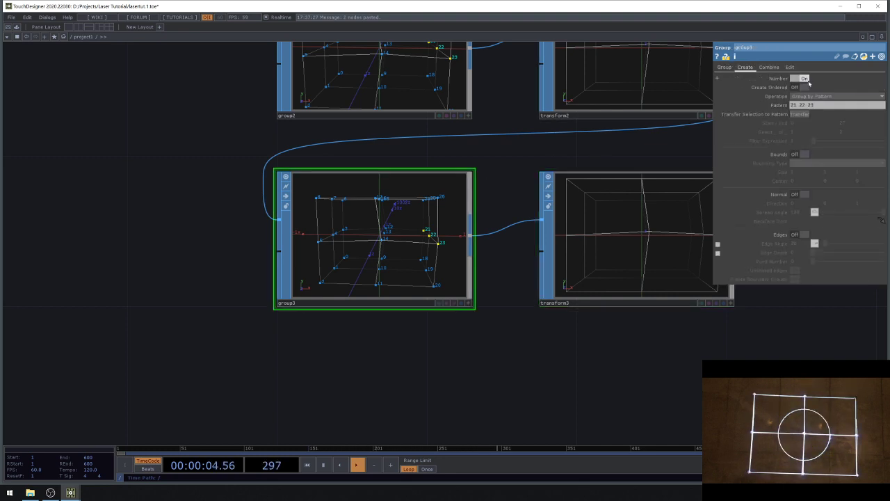
double_click(818, 105)
text(9 10 11)
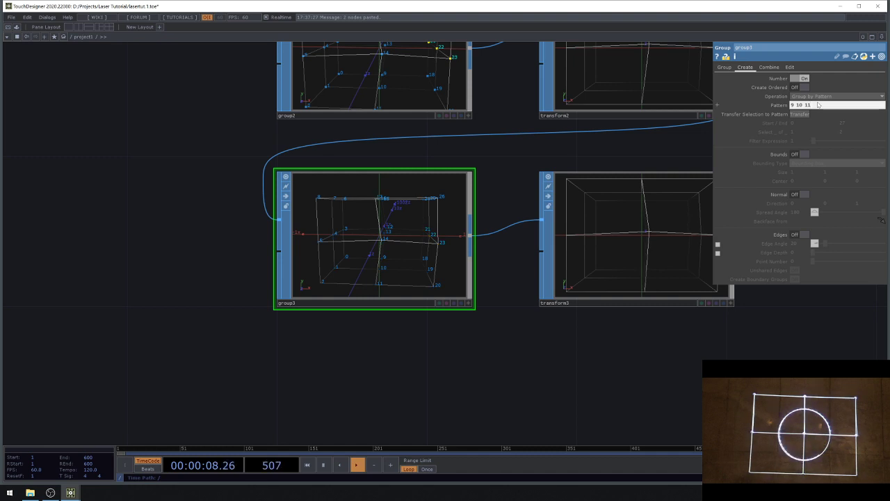
key(Return)
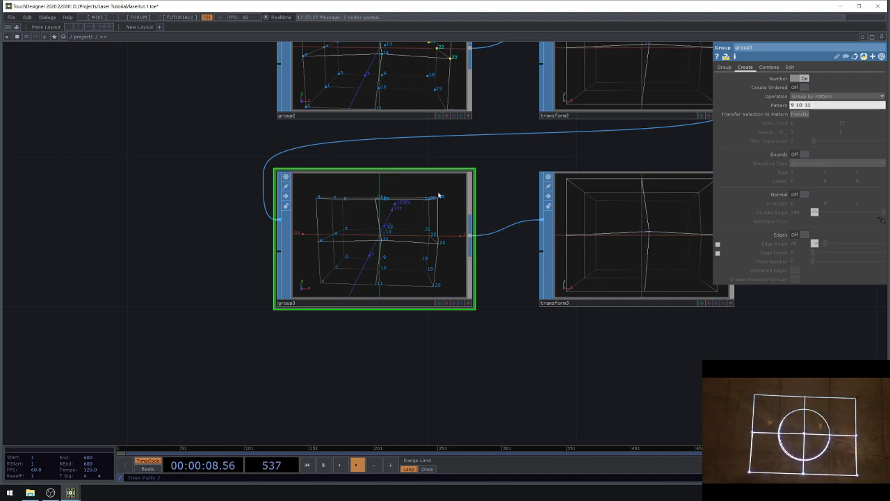
- Examine group3's numbered points and pattern alongside transform3's settings and the wiring between the groups and null1
scroll(352, 253, down, 2)
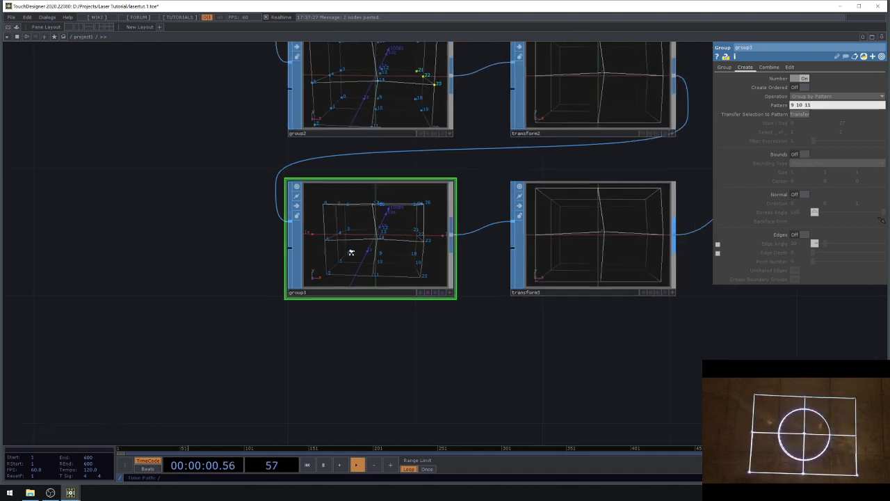
click(546, 230)
drag(579, 337, 442, 392)
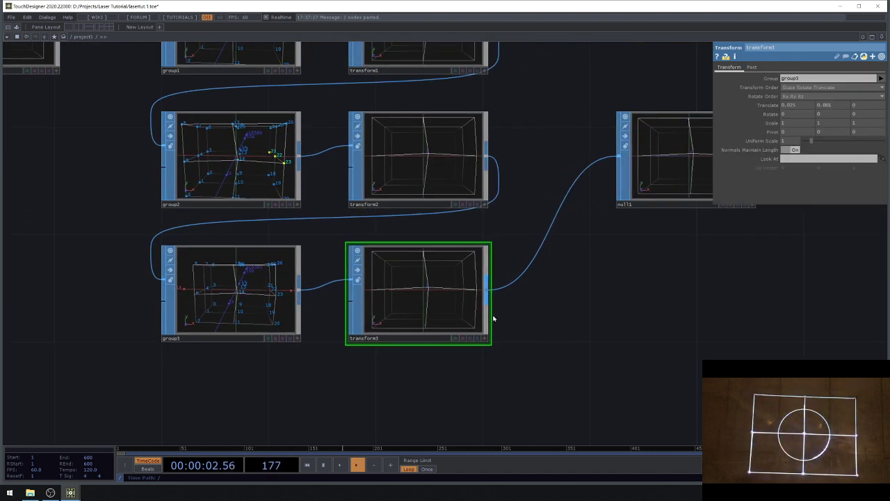
scroll(433, 322, down, 2)
scroll(328, 304, up, 3)
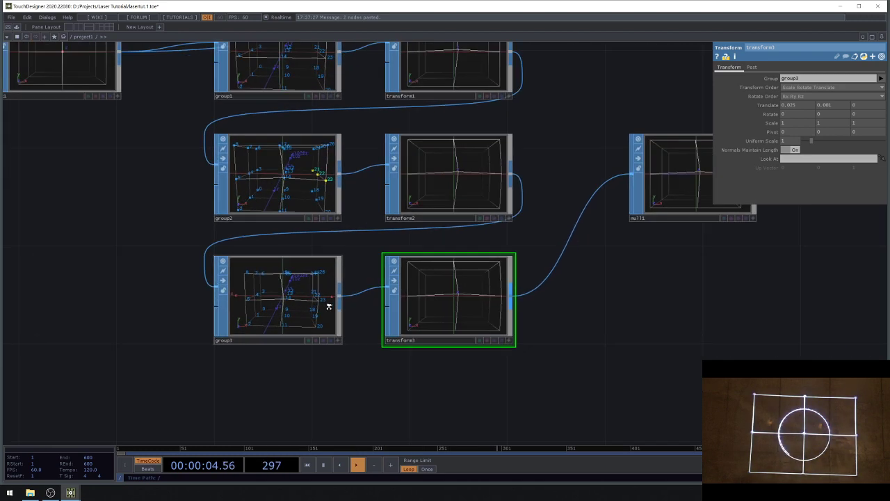
click(247, 311)
scroll(248, 311, up, 2)
scroll(266, 297, down, 3)
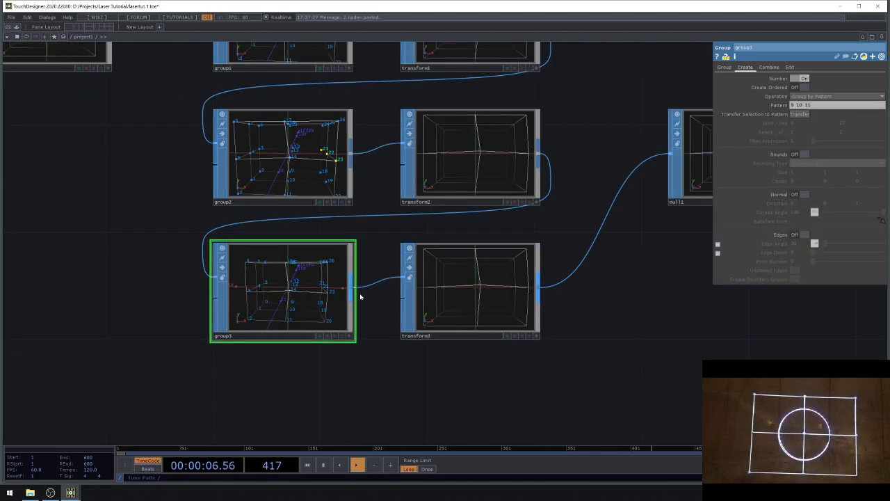
scroll(412, 293, up, 2)
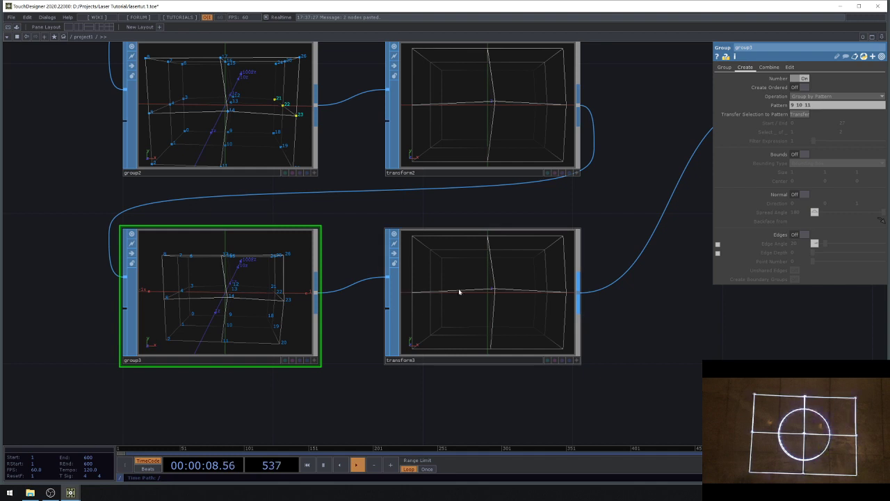
click(513, 287)
click(271, 292)
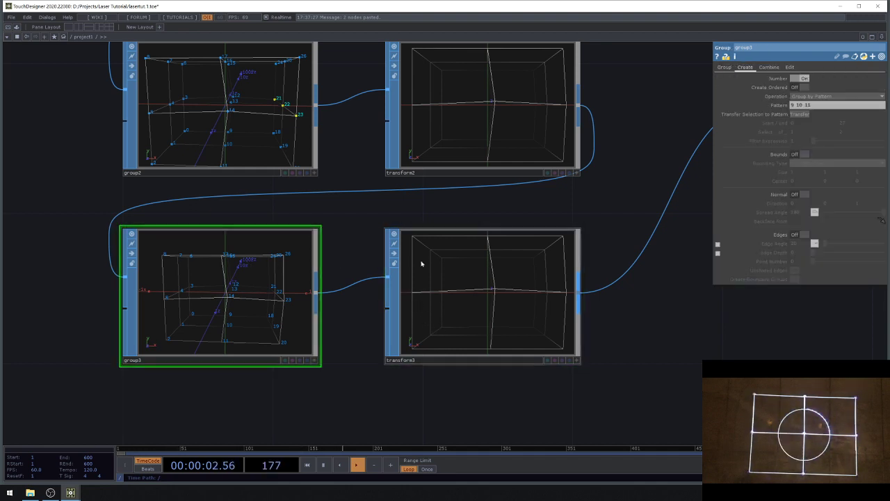
- Adjust transform3's Translate to 0.02 in X and -0.005 in Y to align the lower middle points
click(426, 292)
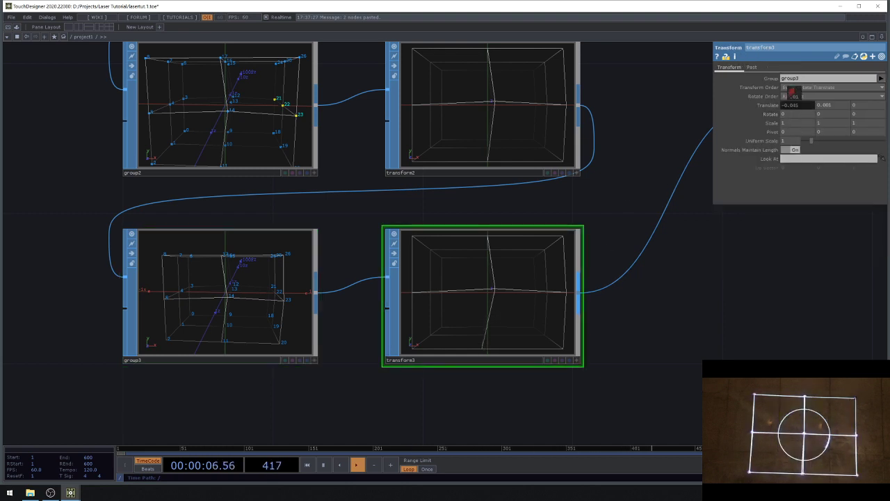
drag(800, 106, 780, 128)
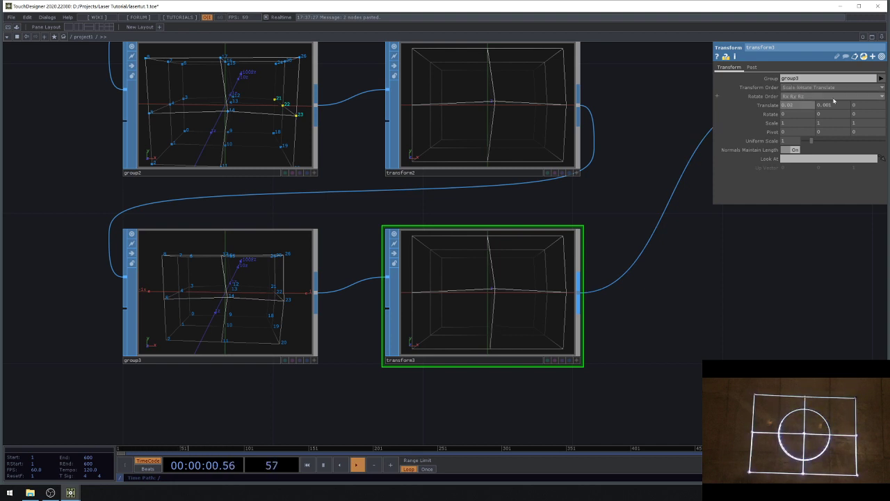
mouse_move(826, 104)
middle_down()
mouse_move(830, 119)
mouse_move(830, 91)
middle_up()
scroll(449, 221, down, 5)
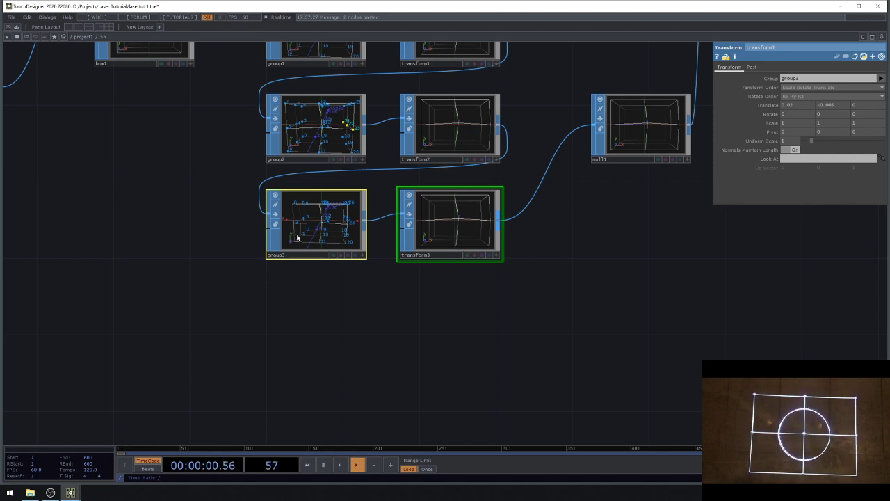
scroll(322, 306, down, 5)
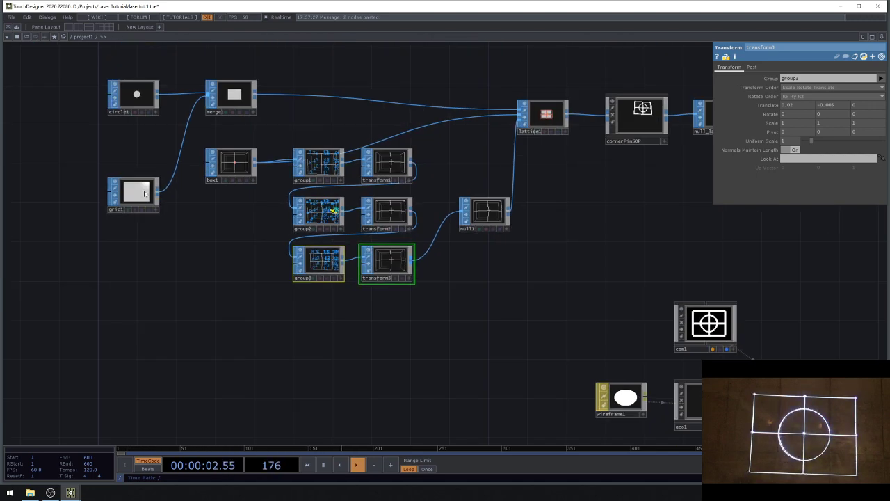
- Examine grid1's size, row and column settings and its place in the network feeding the laser output
click(145, 193)
drag(542, 299, 405, 303)
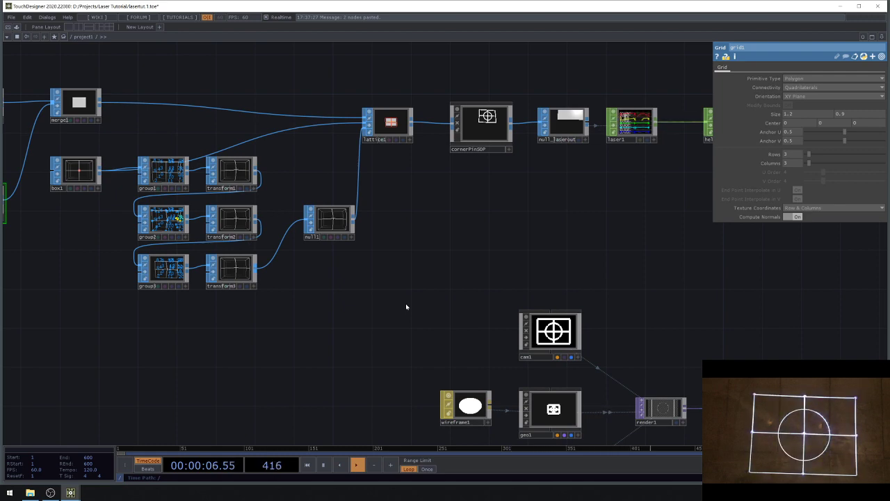
drag(388, 323, 599, 309)
scroll(198, 193, up, 5)
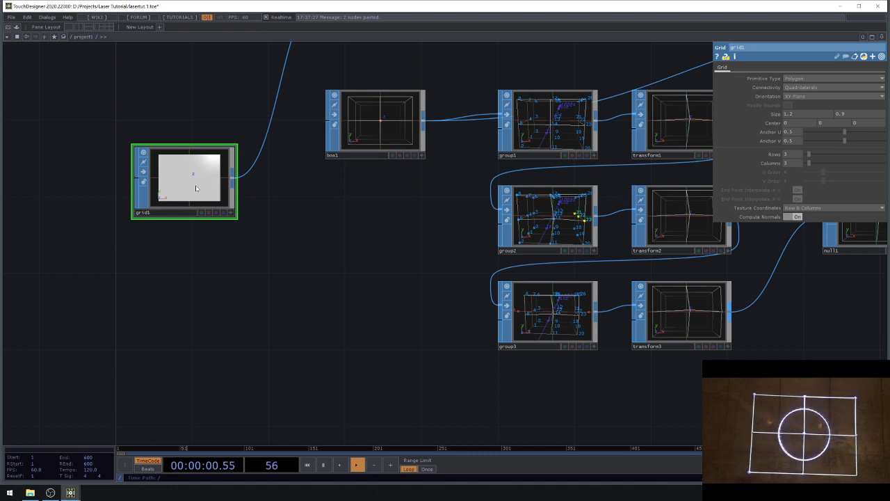
scroll(196, 188, down, 6)
scroll(393, 289, up, 2)
- Paste a copy of the group3 and transform3 pair into the network and check transform1's settings
right_drag(334, 255, 305, 212)
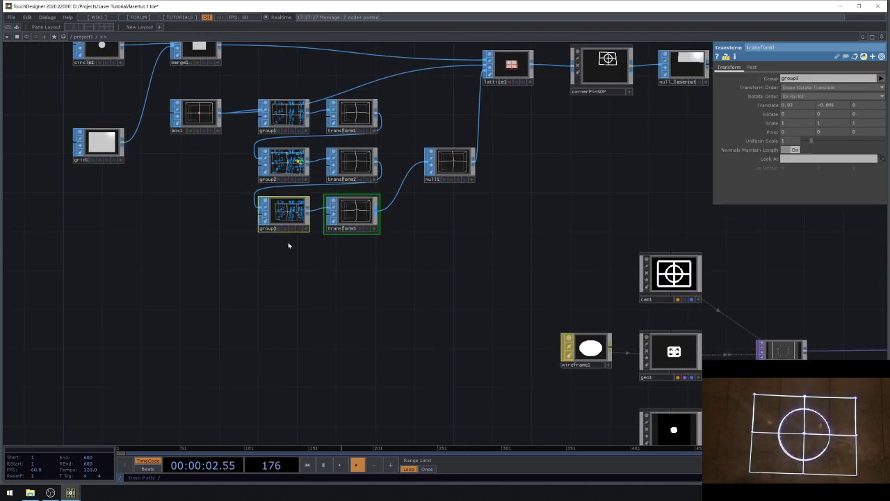
key(ctrl+v)
scroll(290, 134, up, 5)
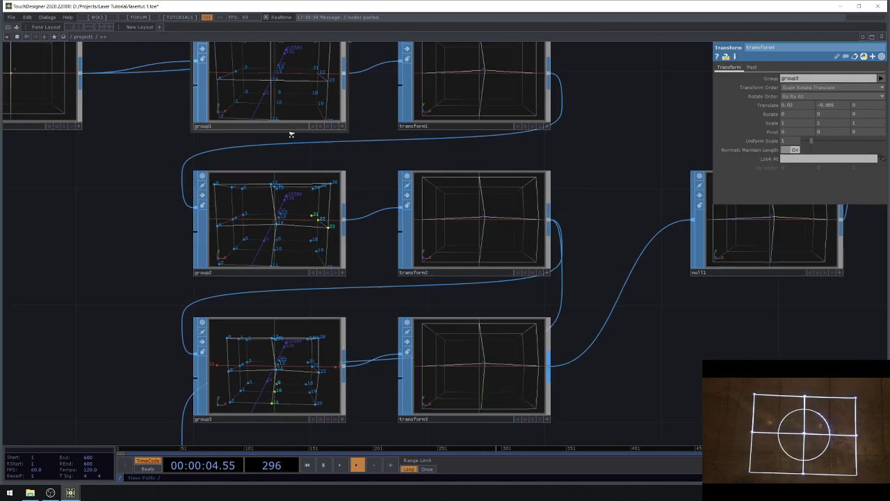
scroll(297, 215, down, 3)
click(473, 116)
middle_drag(804, 105, 829, 94)
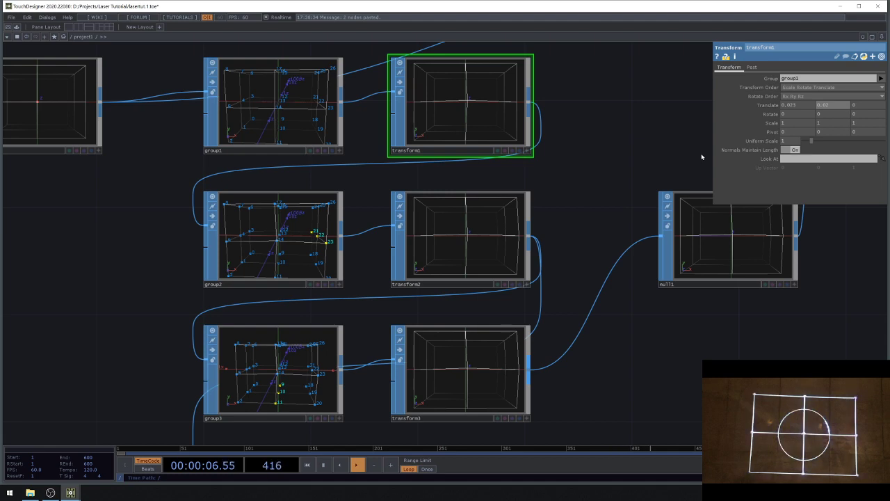
- Delete the extra group4 and transform4 copies below the existing group and transform pairs
scroll(310, 192, down, 4)
drag(675, 298, 524, 312)
right_drag(446, 383, 188, 398)
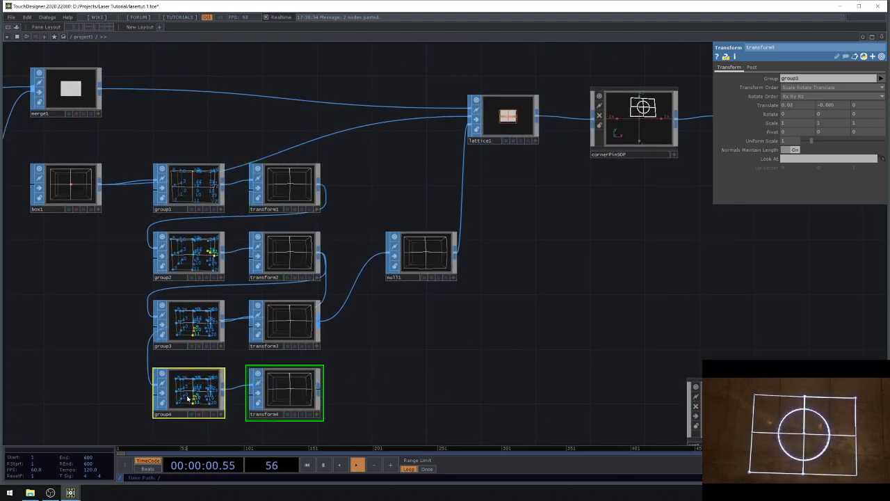
key(Delete)
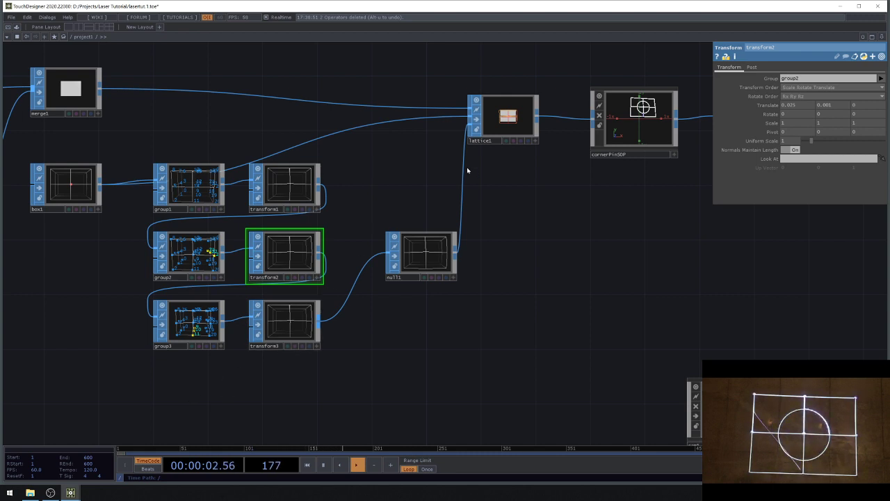
- Try the Points deform type on lattice1 and lower its radius to about 0.64
click(511, 133)
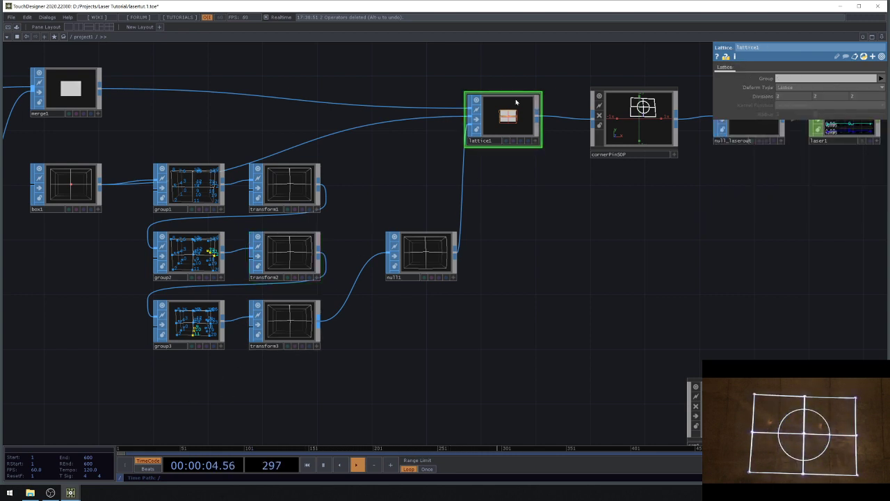
scroll(521, 94, up, 3)
click(811, 87)
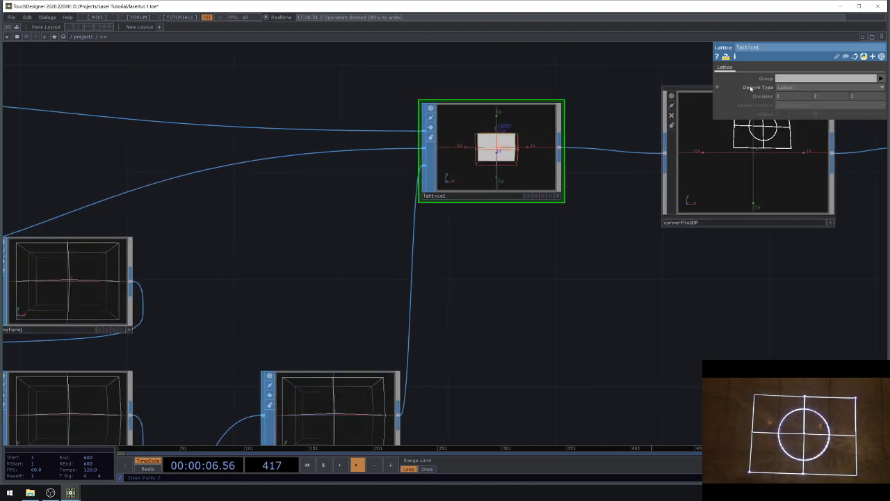
click(789, 103)
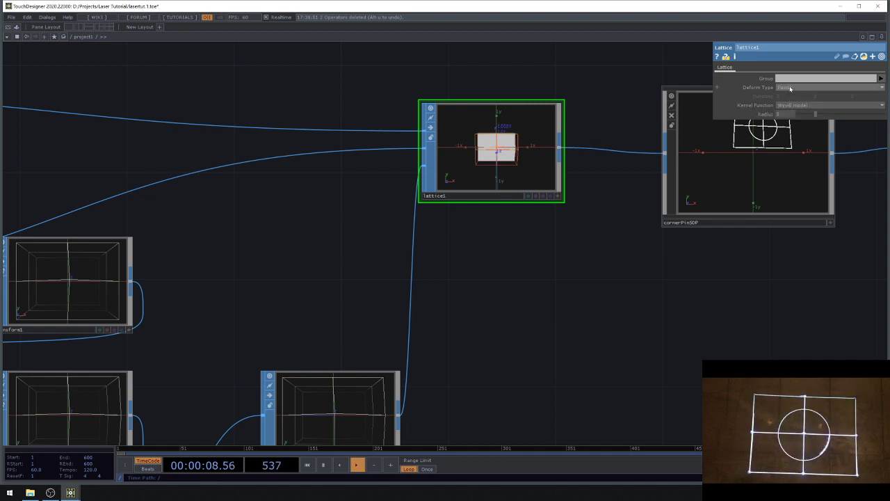
drag(813, 114, 793, 126)
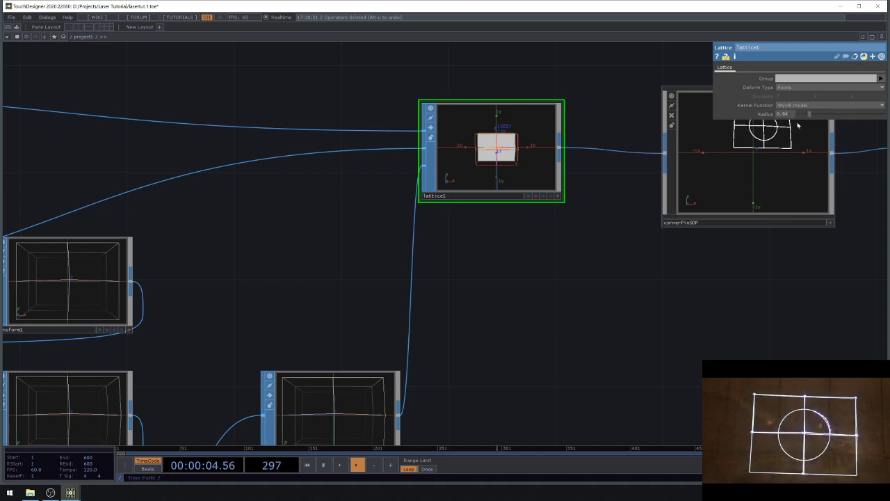
- Try lattice1's Elendt and Blinn kernel functions, varying the radius between about 0.12 and 1.87
click(789, 106)
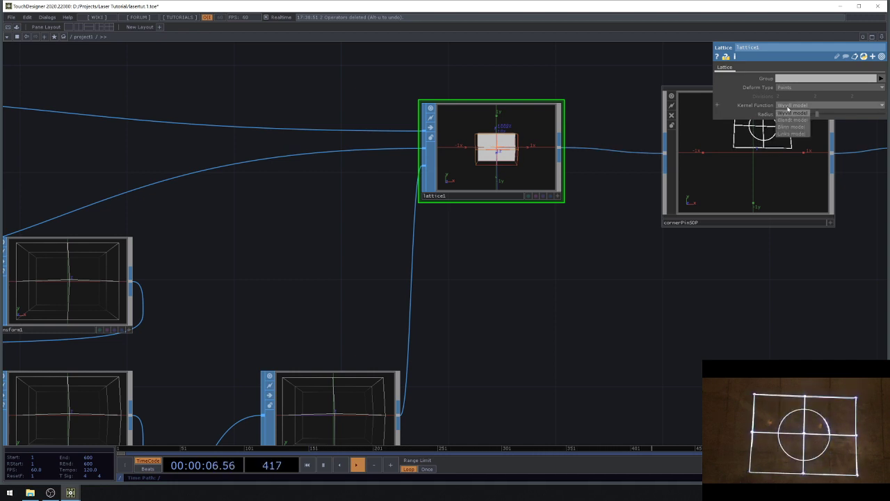
click(790, 121)
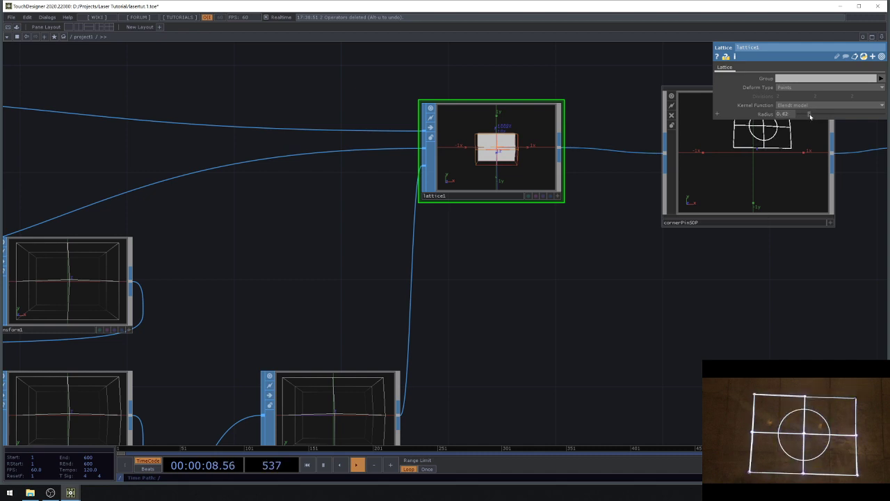
drag(810, 116, 807, 116)
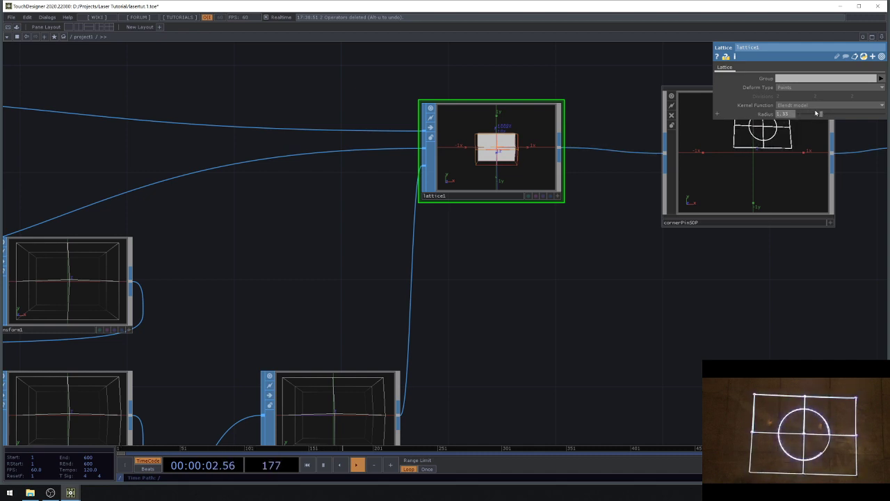
click(796, 105)
click(793, 128)
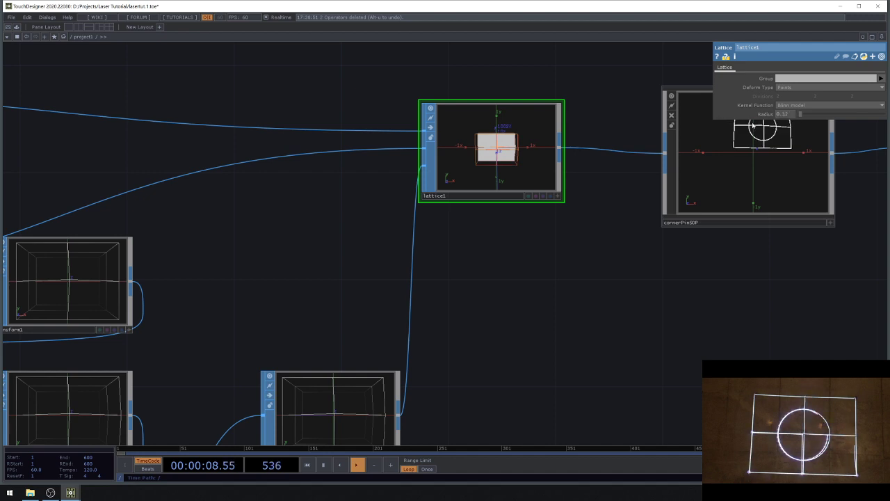
key(ctrl+z)
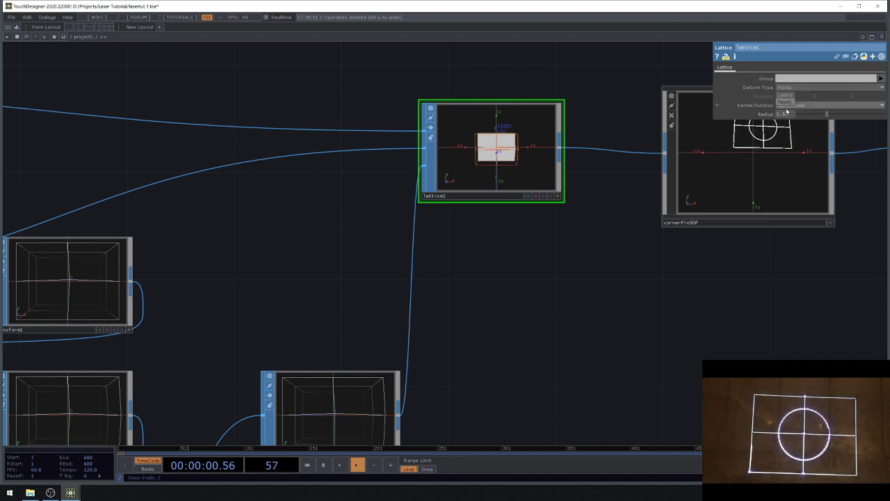
- Try the Links kernel function on lattice1 with the radius at about 0.79
click(789, 105)
click(794, 134)
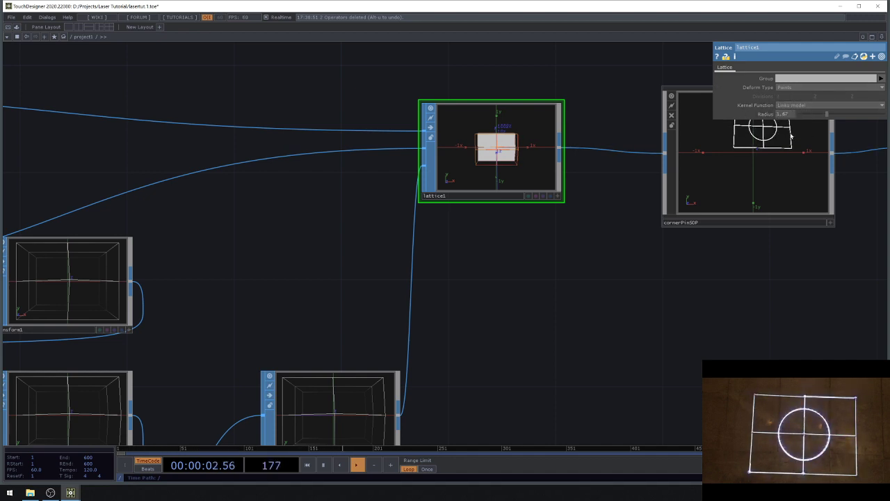
mouse_move(804, 115)
mouse_down()
mouse_move(775, 116)
mouse_move(811, 126)
mouse_up()
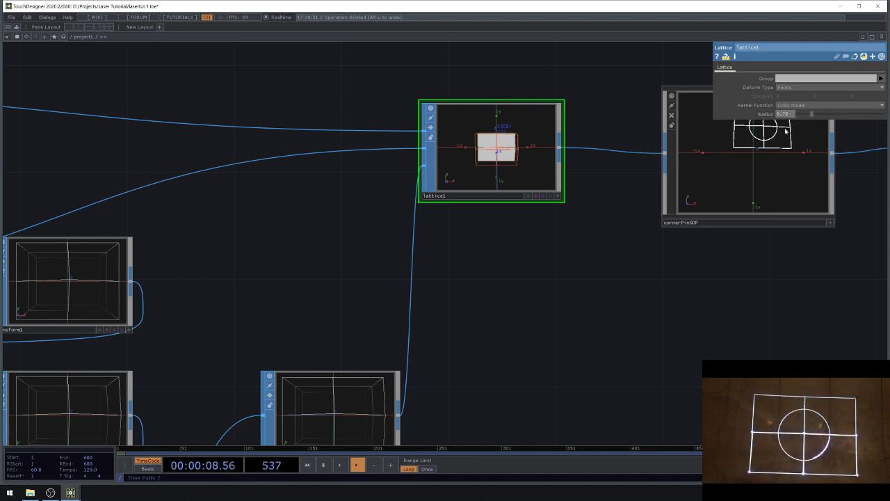
- Restore lattice1's kernel function to Wyvill model and its deform type to Lattice
click(789, 105)
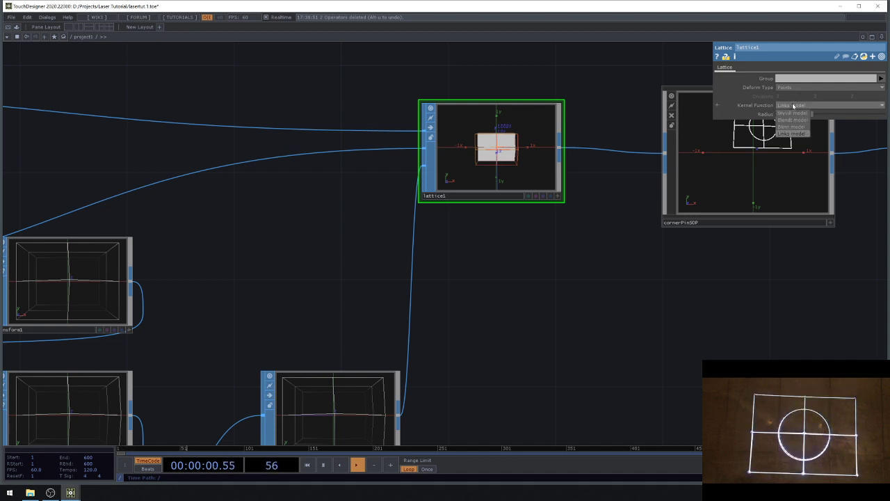
click(789, 115)
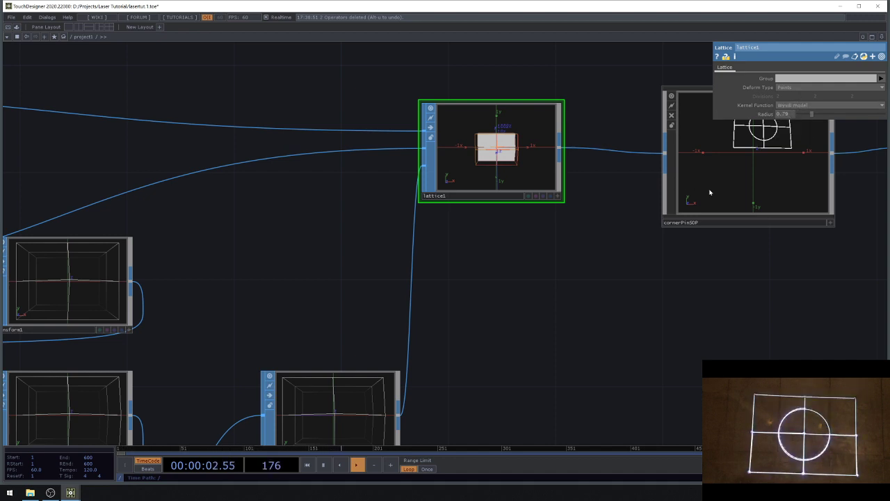
click(807, 87)
click(786, 96)
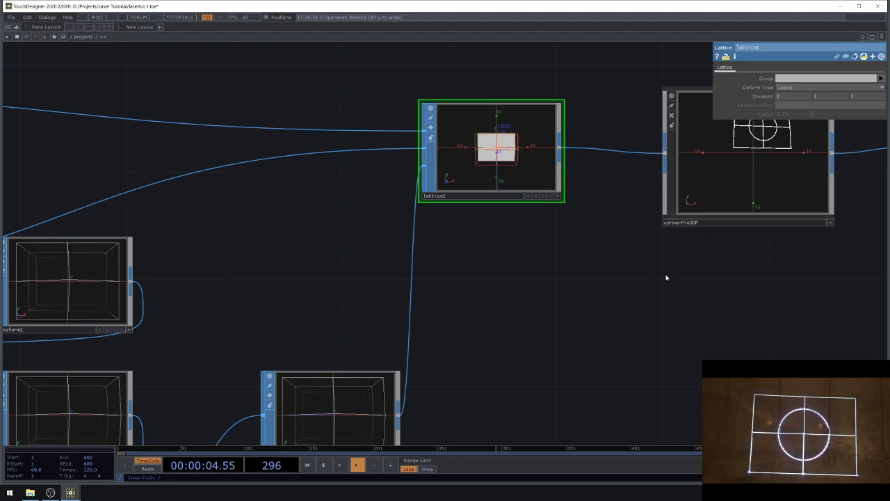
- Examine the group and transform chain into null1 and lattice1, including transform2's settings
drag(666, 276, 653, 274)
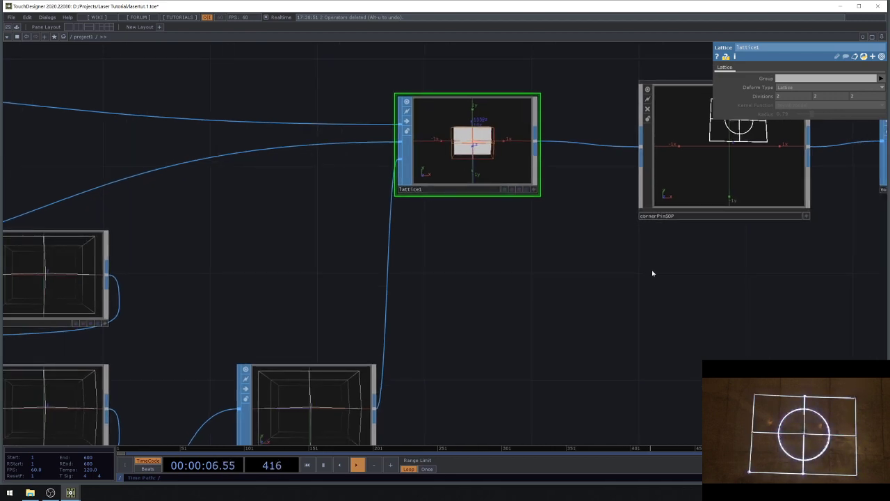
scroll(504, 252, down, 2)
drag(473, 334, 624, 220)
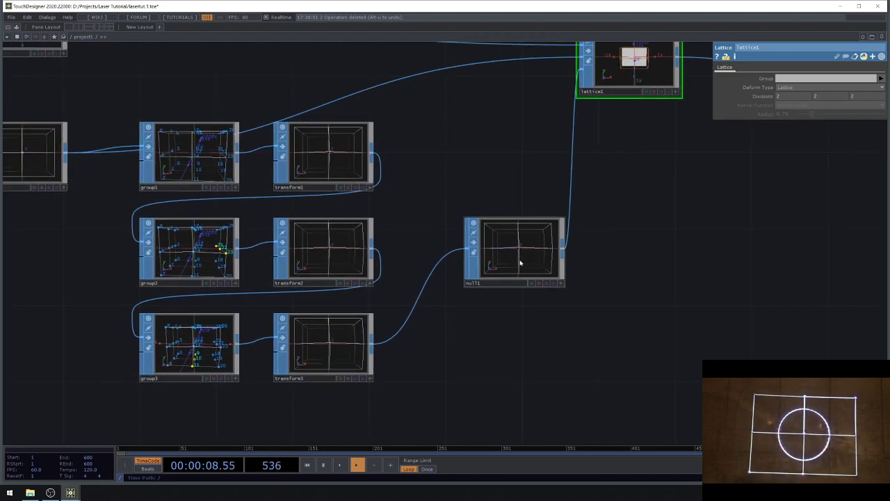
scroll(533, 242, down, 2)
click(533, 243)
click(378, 253)
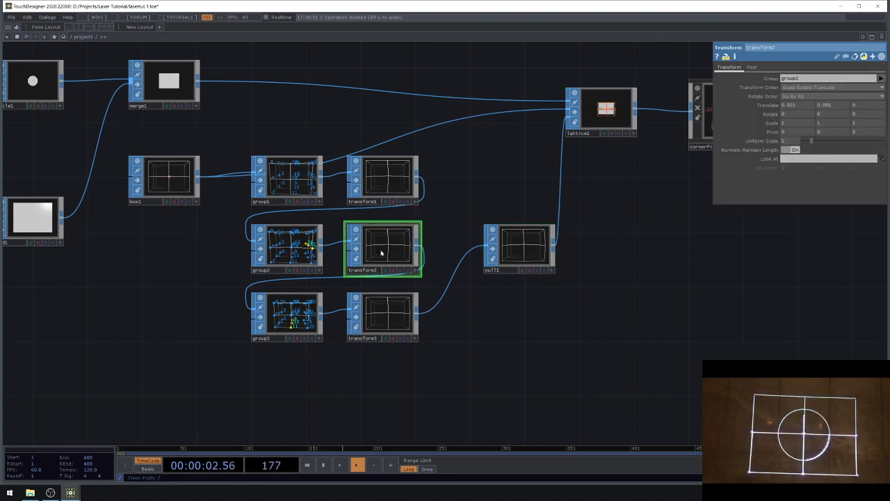
scroll(382, 254, up, 2)
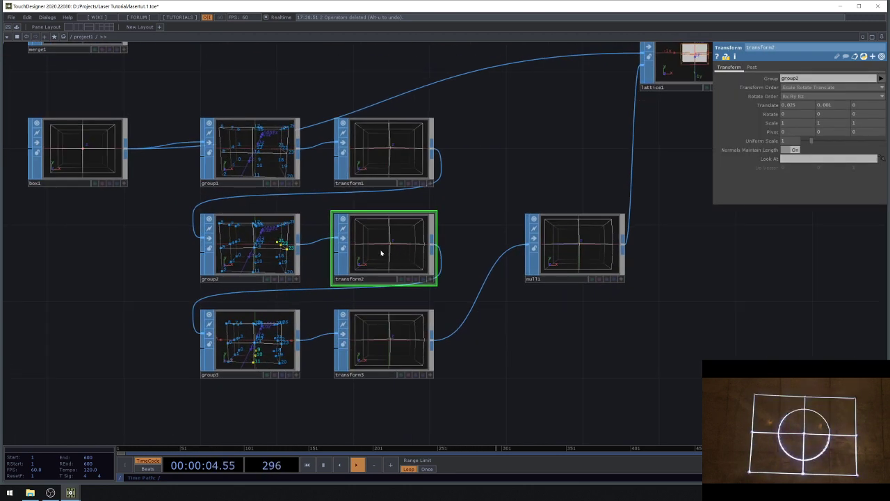
- Set transform2's X translation to 0.041 and transform3's Y translation to -0.005
scroll(381, 253, down, 3)
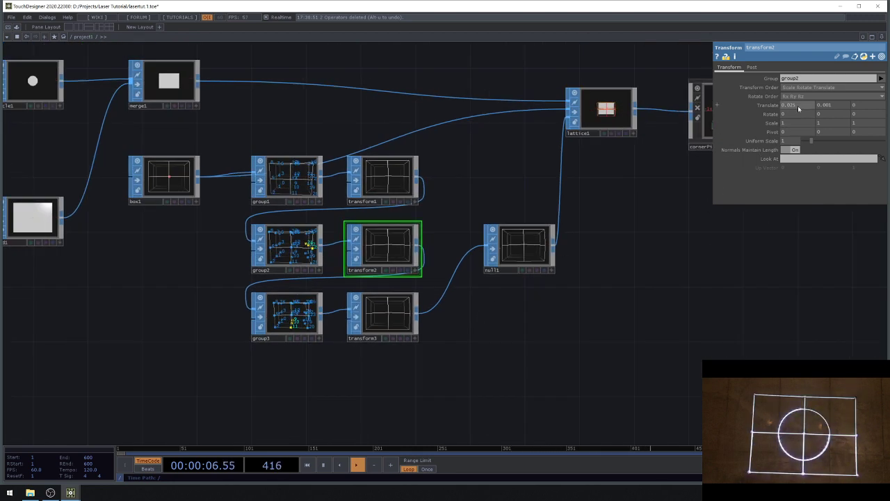
mouse_move(798, 104)
middle_down()
mouse_move(798, 120)
mouse_move(799, 90)
middle_up()
middle_drag(857, 114, 830, 122)
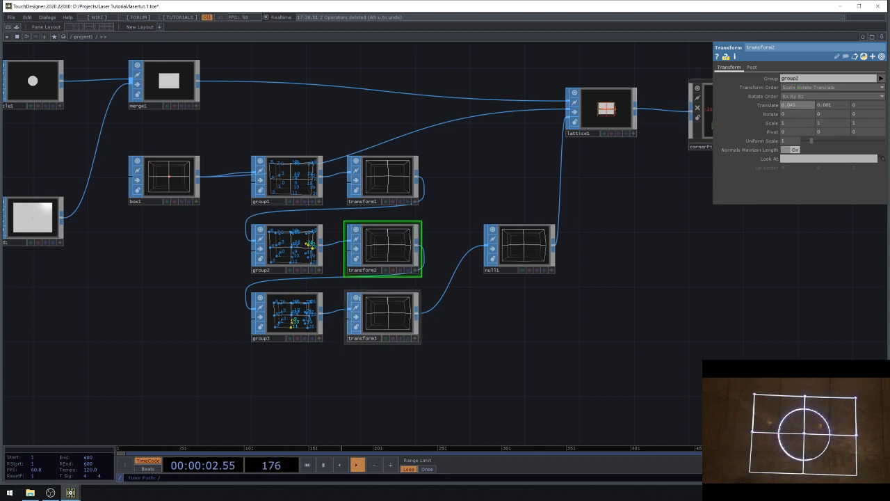
click(390, 309)
middle_drag(793, 113, 834, 92)
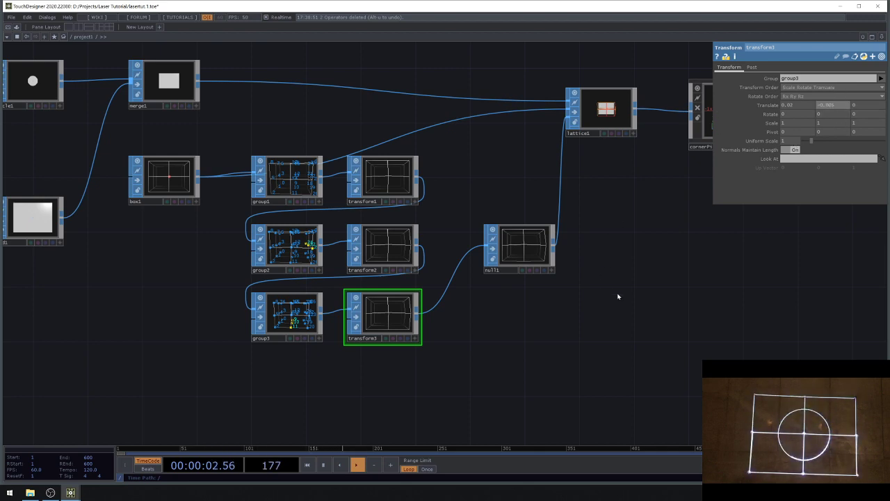
drag(468, 312, 427, 322)
scroll(392, 325, down, 3)
scroll(500, 305, down, 1)
drag(567, 299, 485, 298)
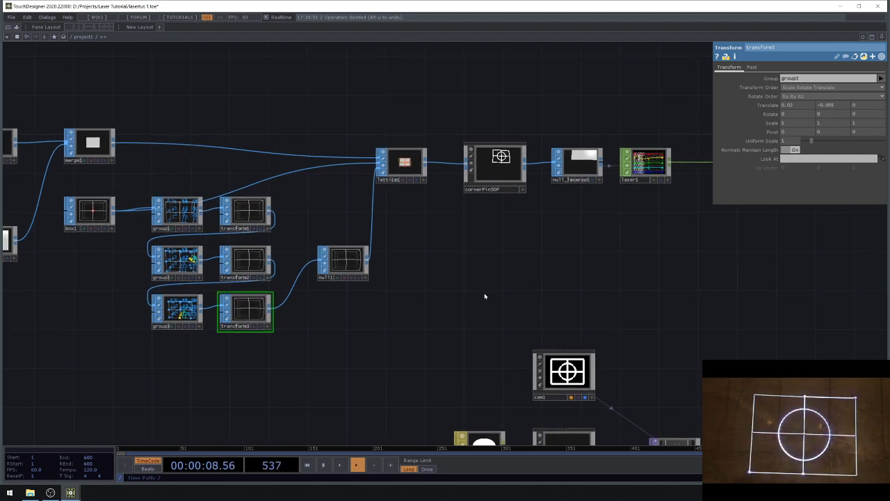
scroll(494, 281, down, 3)
drag(466, 255, 336, 203)
drag(474, 230, 521, 252)
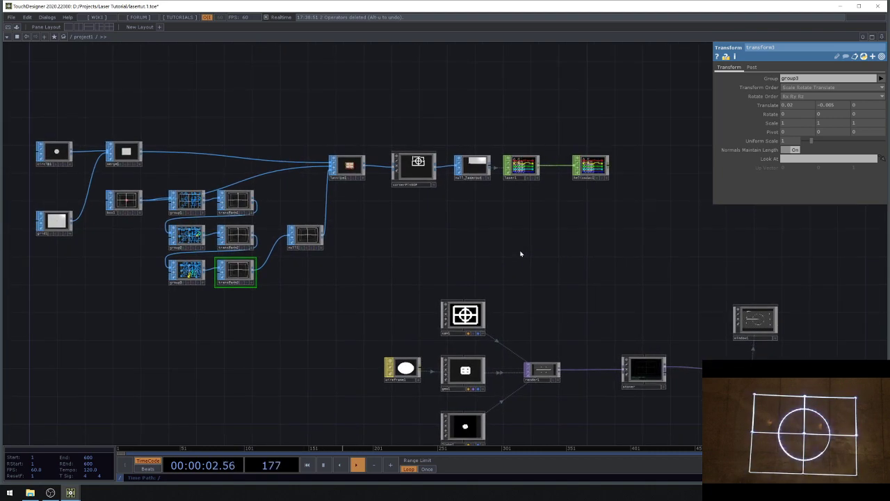
- Try to feed circle1 directly into null_laserout, bypassing the merge, lattice and corner pin
scroll(240, 83, up, 3)
drag(157, 119, 285, 140)
drag(113, 197, 309, 61)
drag(344, 129, 231, 181)
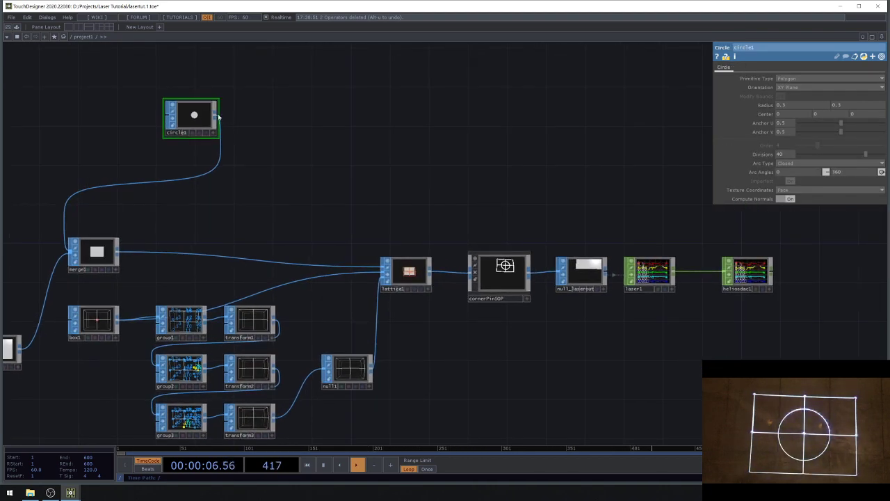
drag(217, 115, 551, 267)
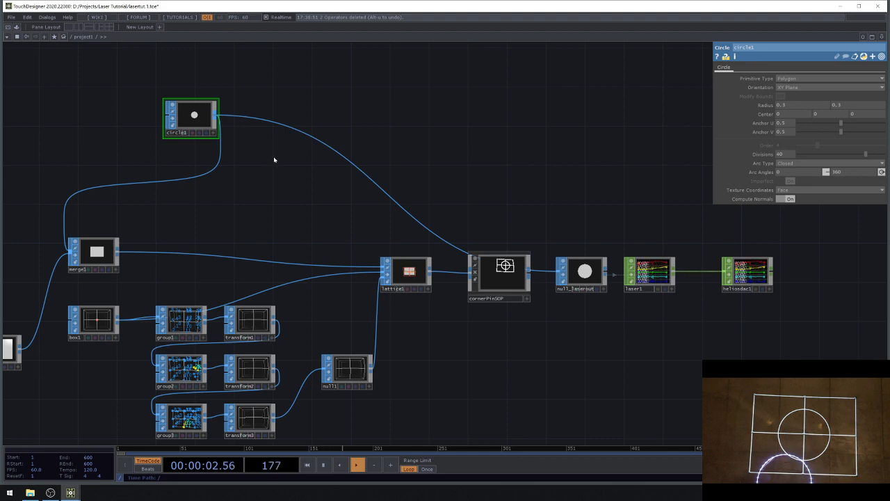
key(ctrl+z)
- Move circle1 to the left of merge1 in the network, above grid1
drag(201, 116, 94, 106)
drag(191, 137, 454, 113)
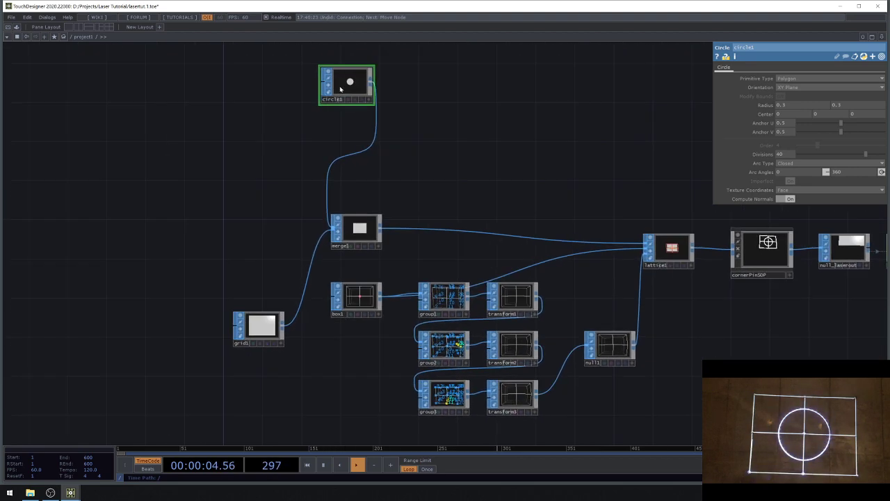
drag(324, 78, 142, 137)
drag(588, 191, 494, 171)
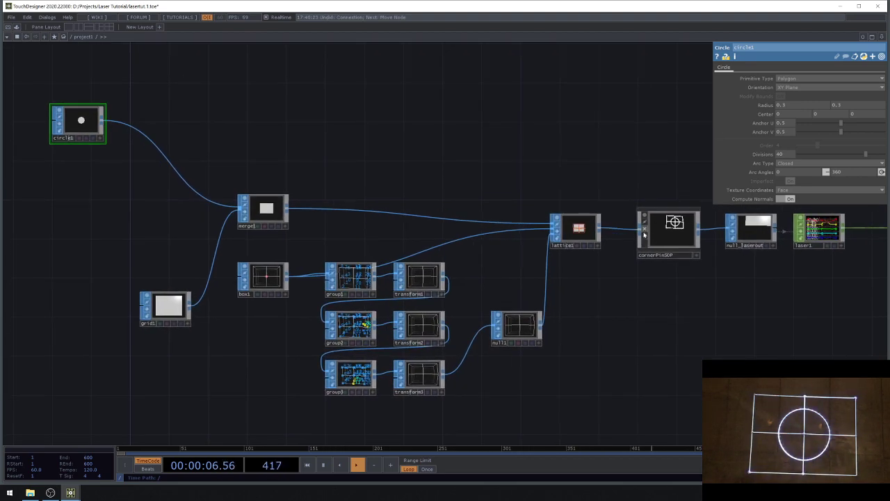
- Insert a Transform SOP between circle1 and merge1
click(660, 249)
scroll(102, 117, up, 4)
key(Tab)
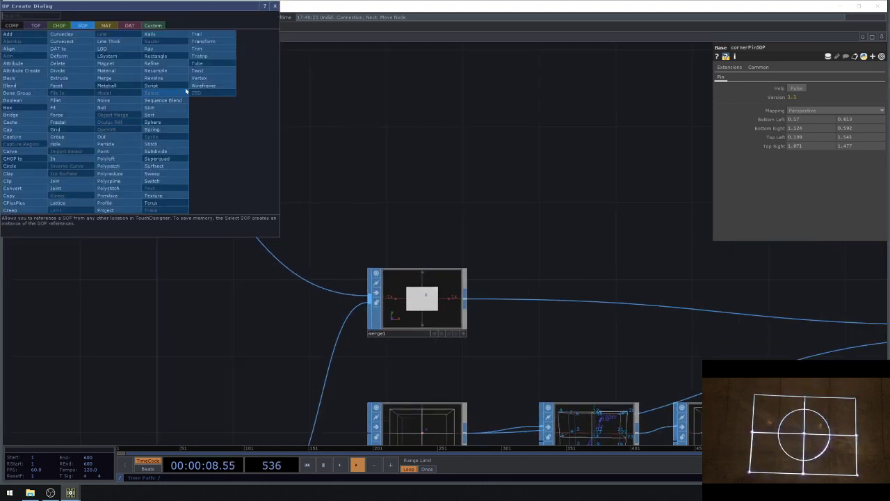
click(213, 43)
click(242, 125)
drag(505, 195, 499, 132)
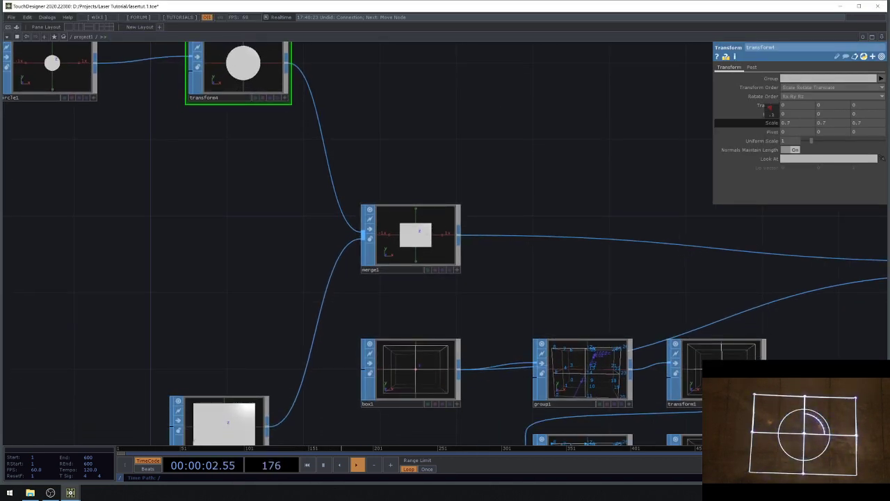
- Set transform4's scale to 1.006 on all three axes and its Y translation to -0.006
middle_drag(771, 124, 769, 111)
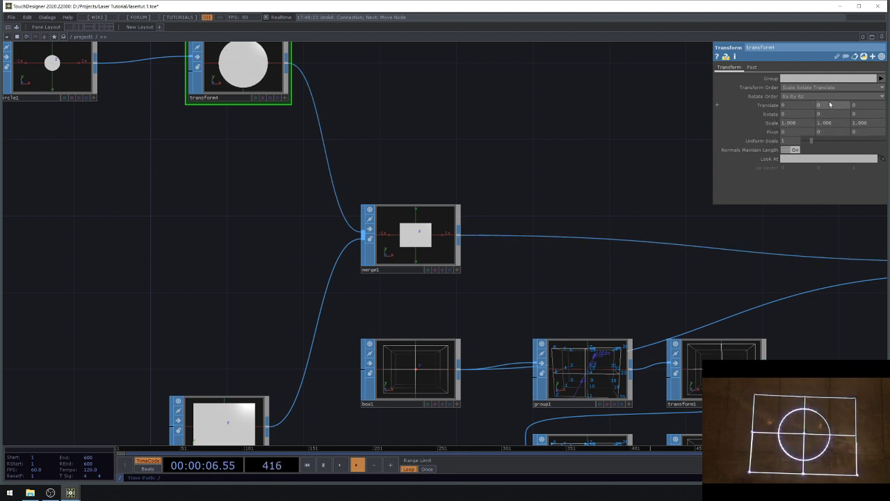
middle_drag(828, 105, 826, 94)
scroll(827, 104, up, 2)
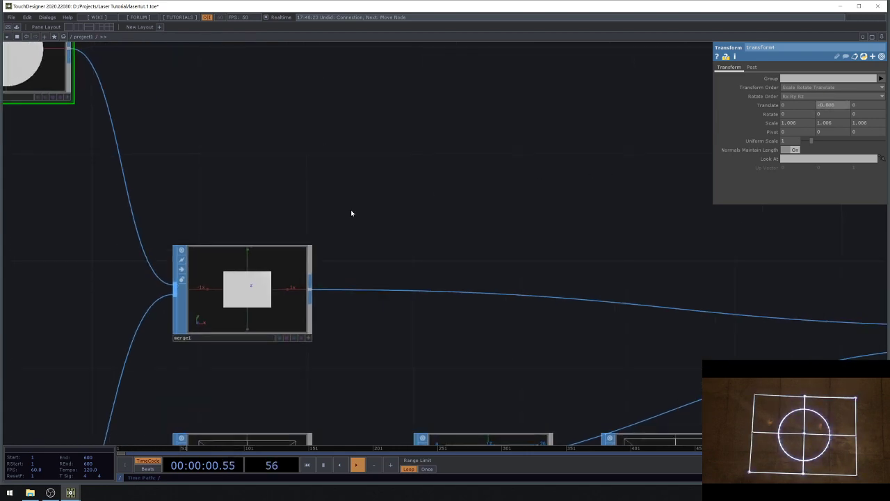
scroll(358, 206, down, 4)
scroll(239, 175, up, 5)
scroll(293, 268, down, 6)
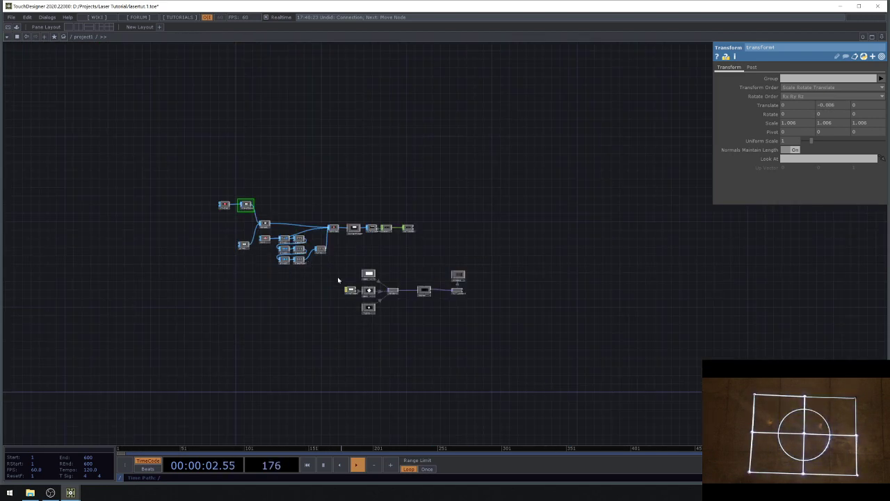
scroll(338, 281, up, 5)
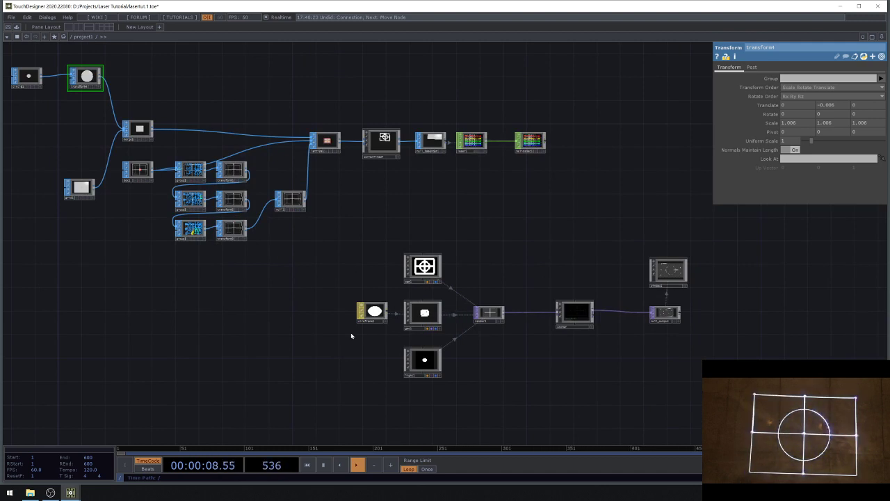
scroll(457, 334, down, 2)
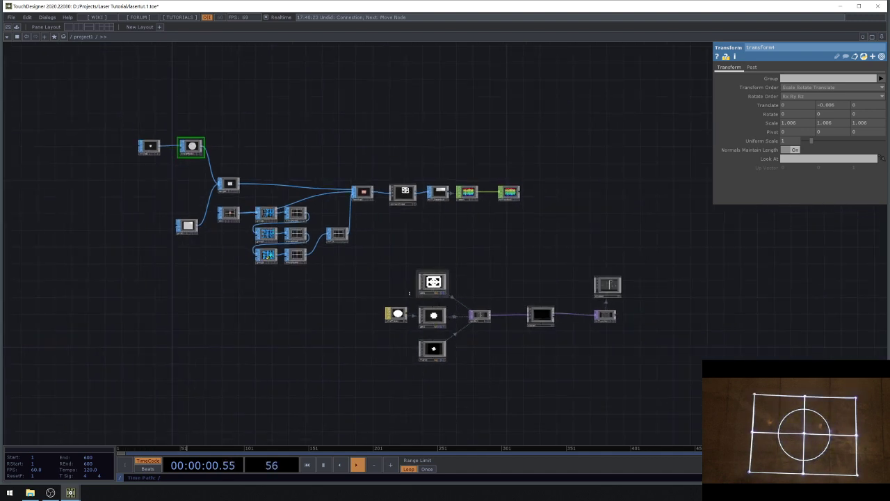
scroll(348, 274, up, 4)
drag(324, 232, 379, 263)
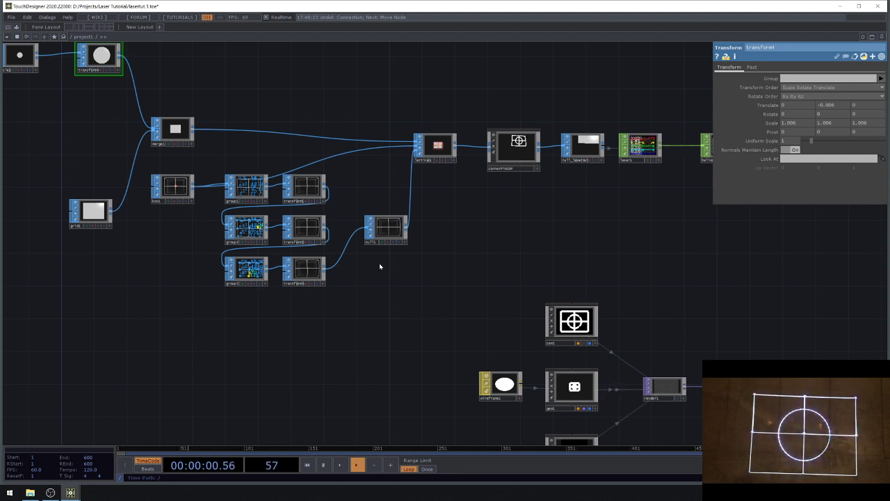
- Examine the group and transform chain ending in null1, as well as the circle's transform4 settings
scroll(283, 298, down, 4)
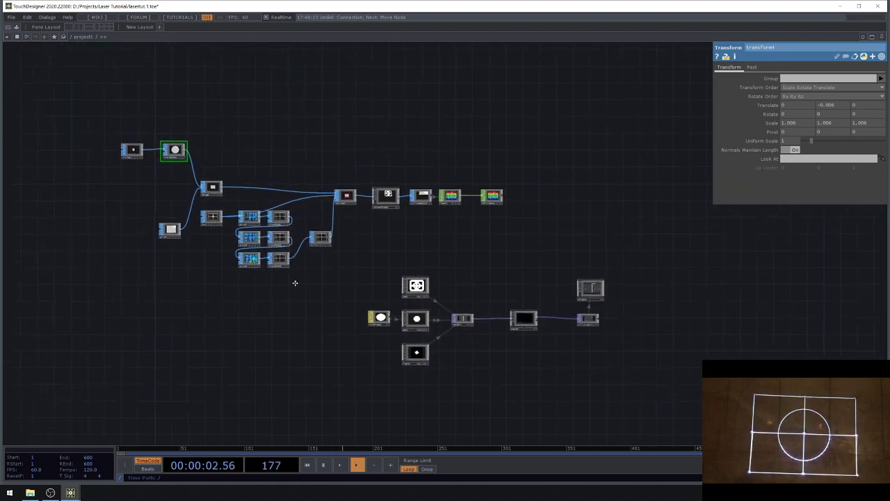
scroll(237, 234, up, 8)
click(237, 234)
click(373, 280)
click(501, 237)
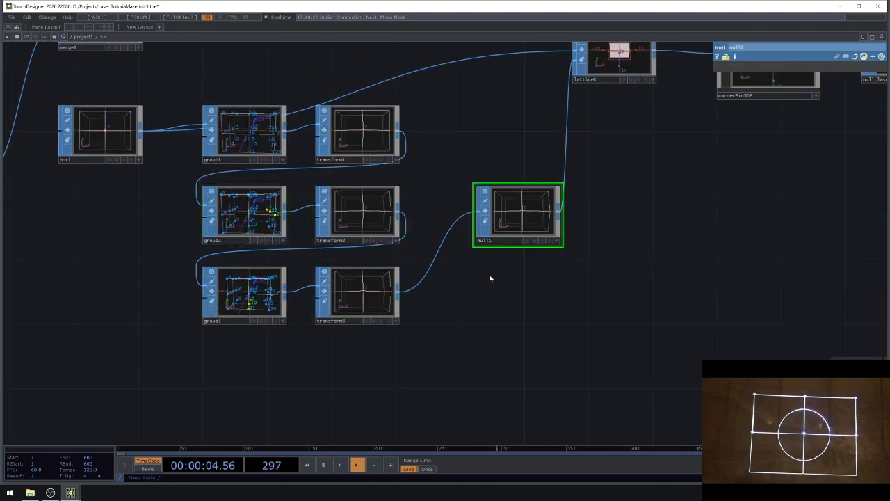
scroll(490, 275, down, 3)
scroll(228, 80, up, 5)
click(228, 80)
scroll(263, 264, down, 5)
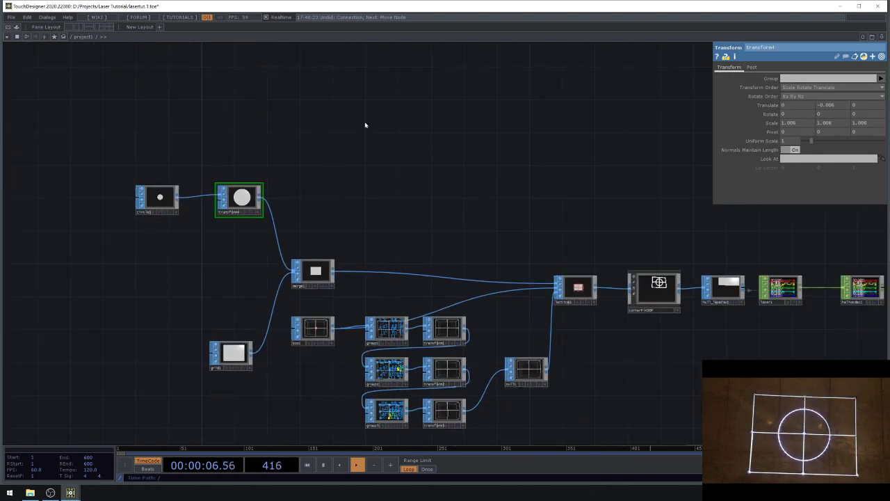
drag(455, 317, 376, 270)
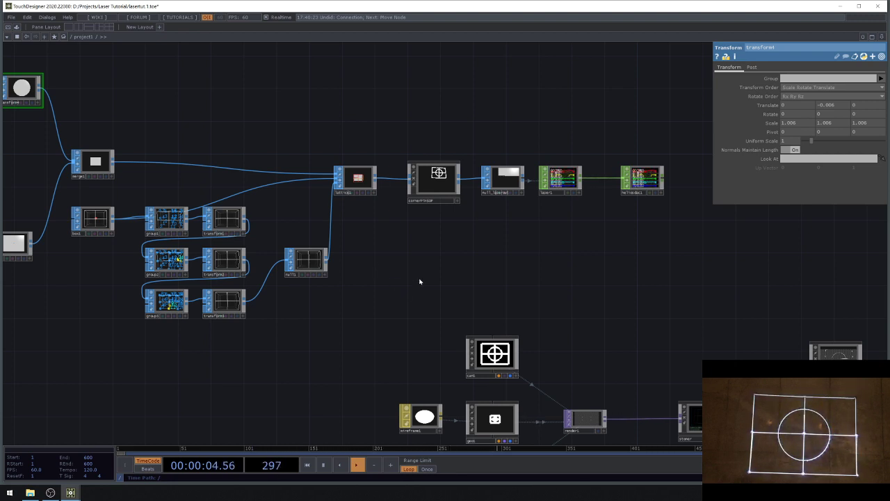
scroll(441, 274, down, 2)
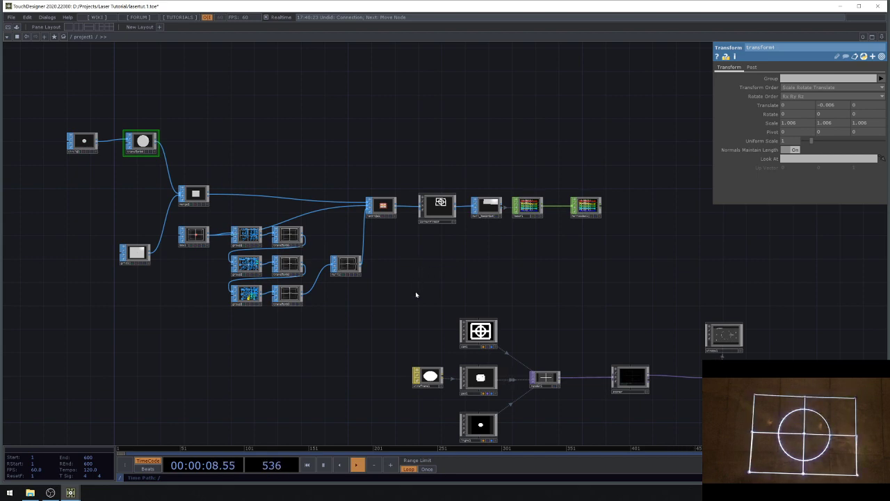
- Move grid1 farther away from merge1 and line it up below circle1, leaving room for another operator
scroll(148, 246, up, 5)
click(144, 250)
scroll(292, 257, down, 5)
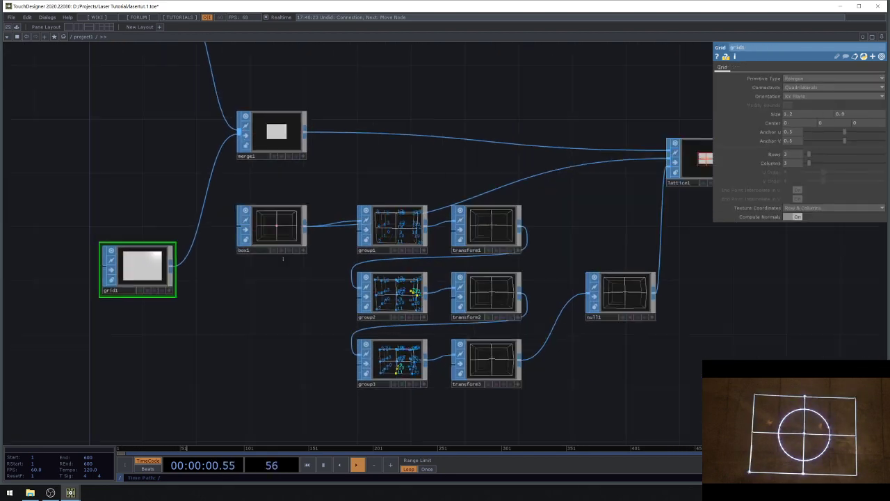
scroll(181, 259, up, 2)
scroll(256, 251, up, 3)
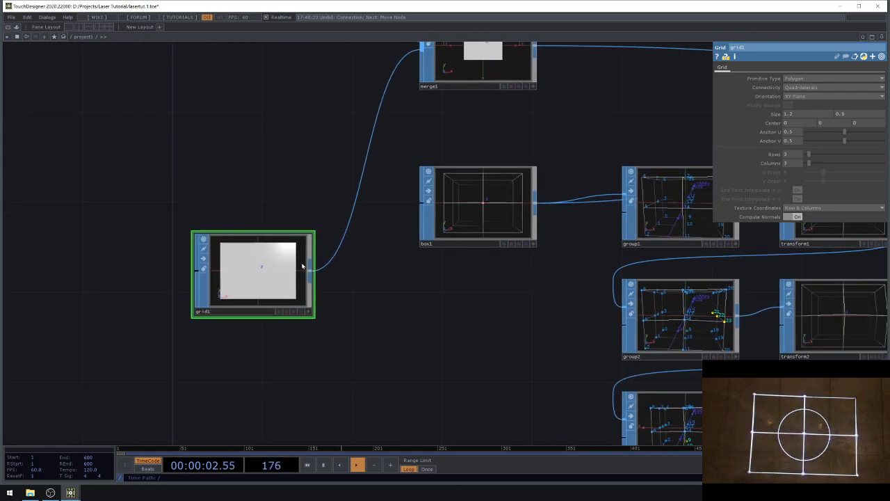
scroll(242, 280, down, 2)
drag(242, 280, 114, 206)
scroll(222, 172, up, 2)
scroll(268, 229, down, 3)
scroll(104, 217, up, 3)
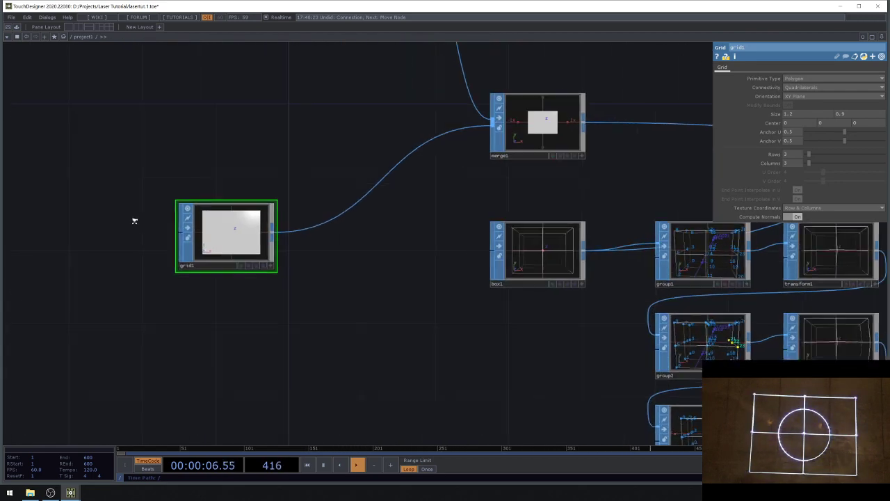
drag(222, 233, 177, 233)
scroll(191, 247, down, 4)
scroll(201, 244, up, 2)
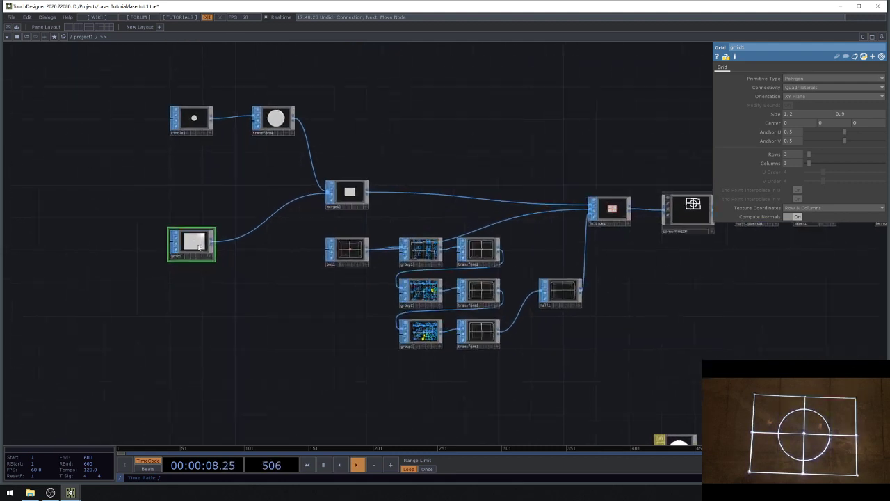
right_click(238, 226)
click(241, 260)
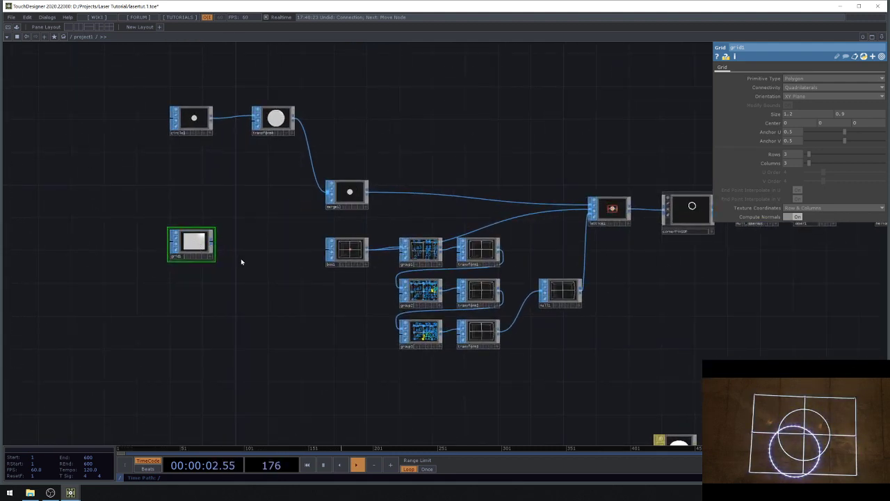
key(ctrl+z)
- Insert a Group SOP between grid1 and merge1 and name its group canvas
scroll(218, 276, up, 2)
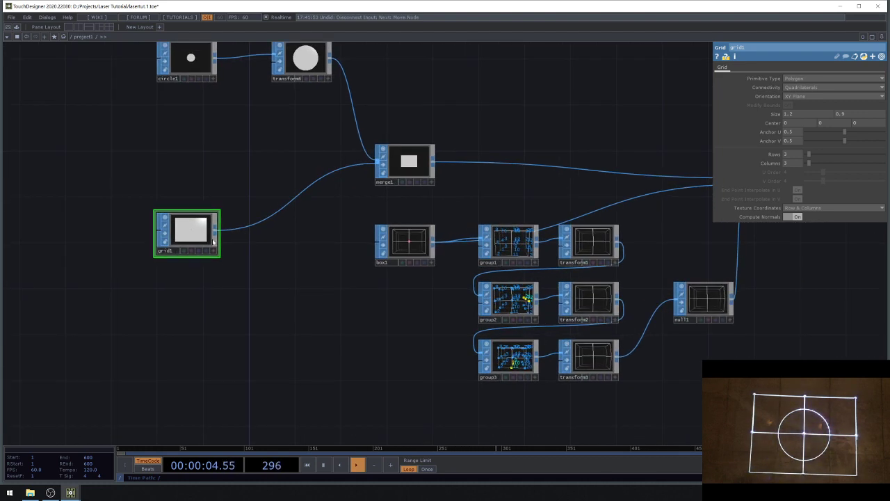
right_click(216, 232)
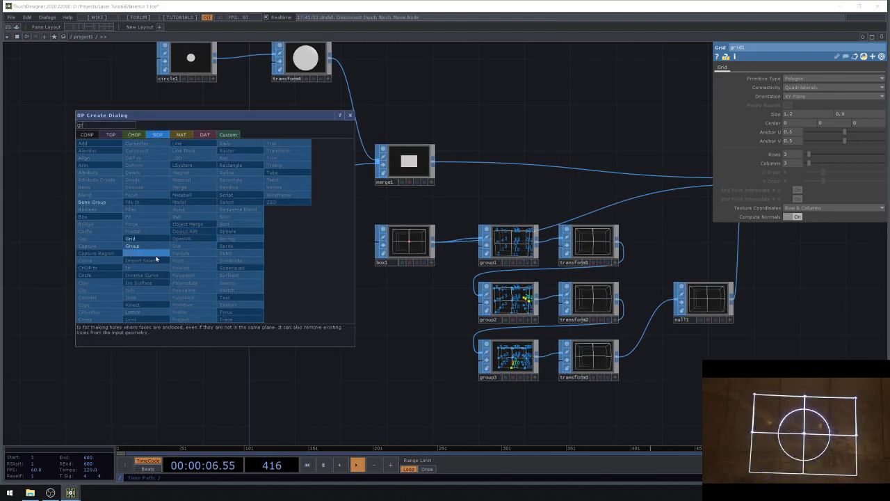
click(131, 245)
click(278, 233)
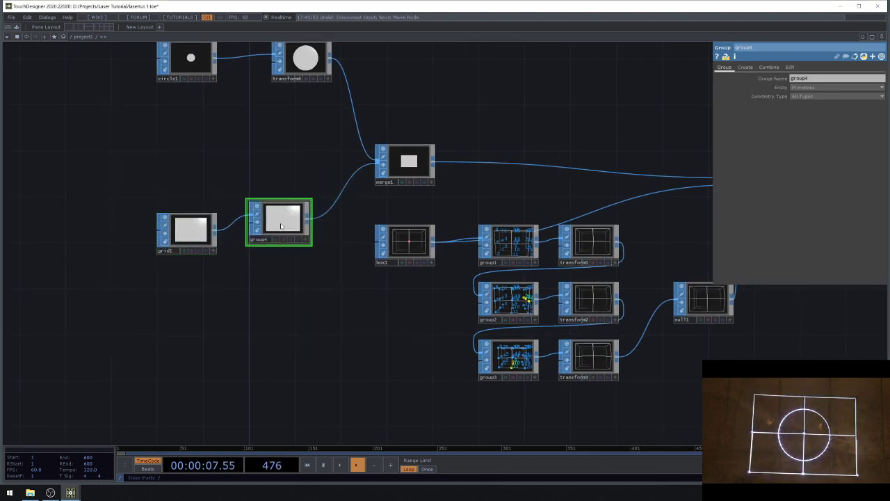
click(816, 79)
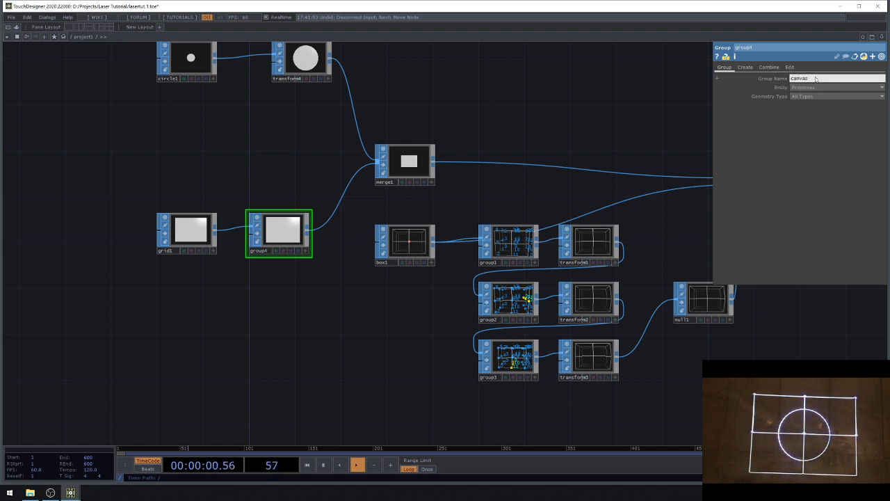
- Shift null_laserout, laser1 and heliosdac1 together to the right to open a gap after cornerPinSOP
drag(704, 162, 278, 205)
drag(588, 257, 439, 242)
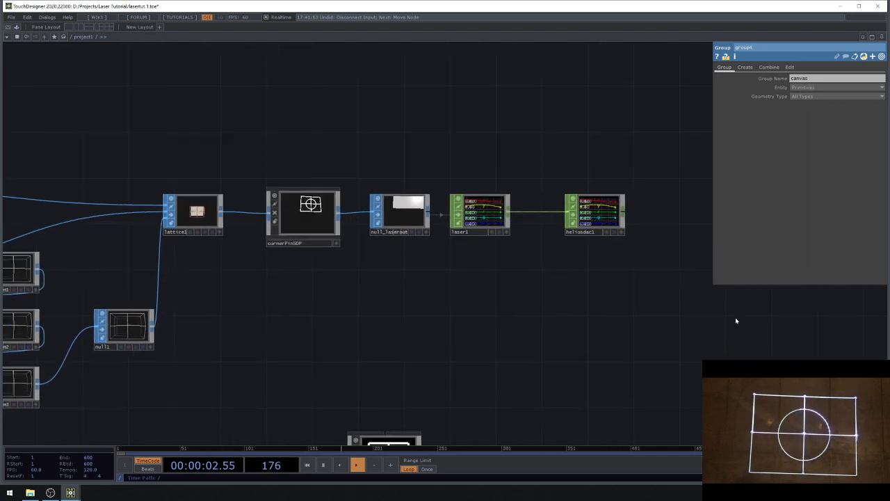
right_drag(749, 318, 369, 184)
drag(400, 208, 642, 208)
scroll(362, 204, up, 3)
- Insert a Delete SOP between cornerPinSOP and null_laserout
click(327, 231)
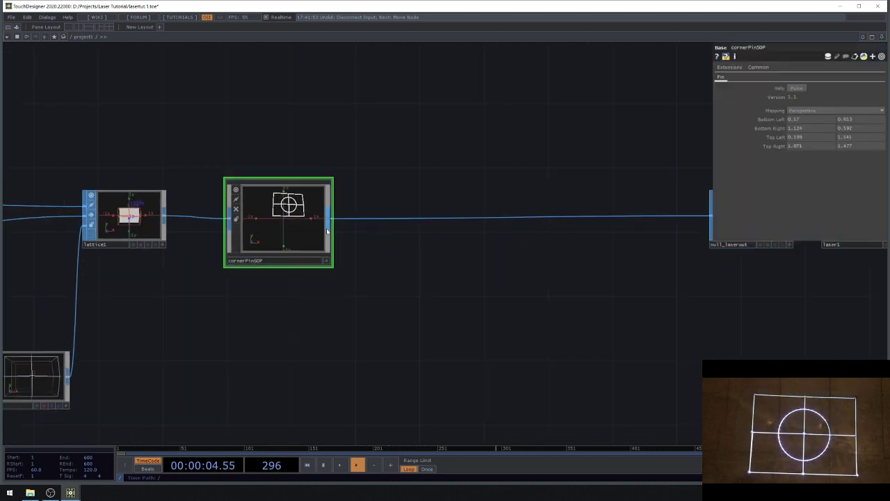
right_click(326, 230)
click(259, 174)
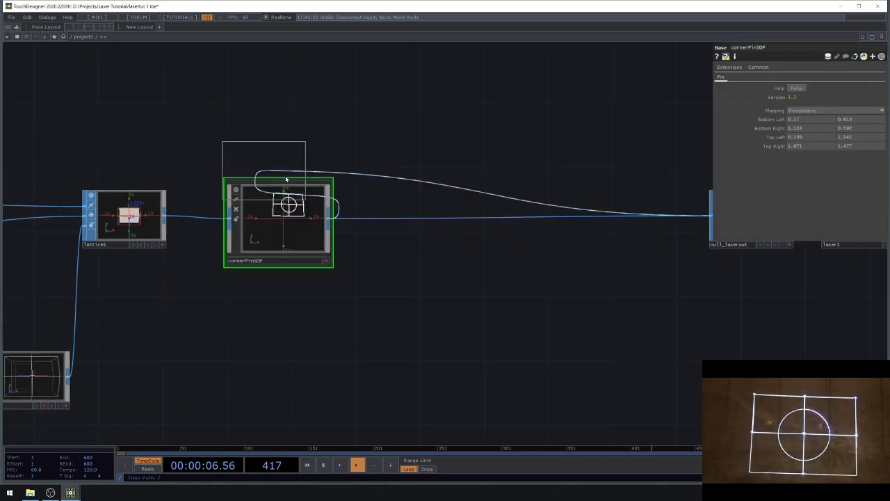
click(468, 211)
drag(467, 211, 483, 227)
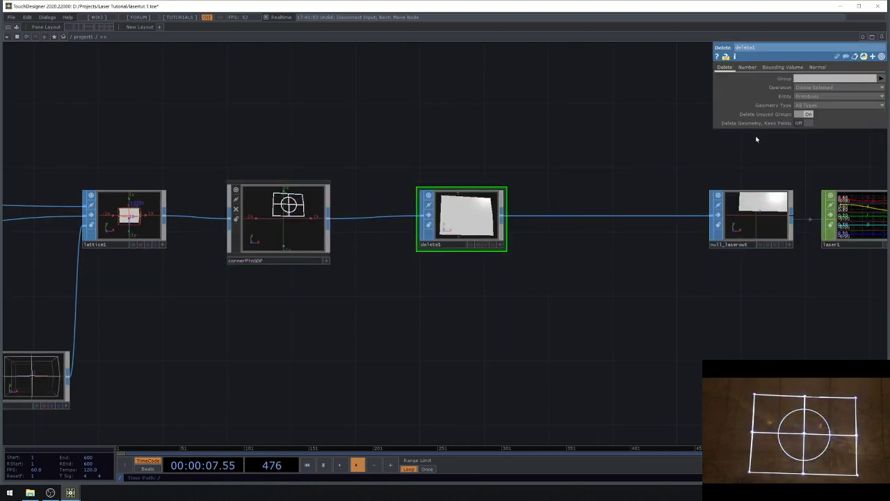
- Check the creation settings of the group made after grid1, and set delete1 to remove the canvas group
click(879, 79)
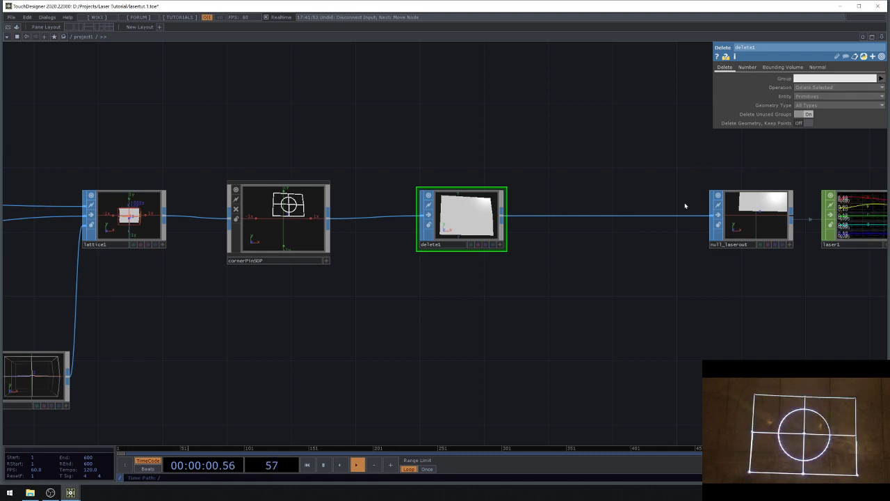
scroll(710, 224, down, 6)
scroll(345, 249, up, 5)
click(445, 232)
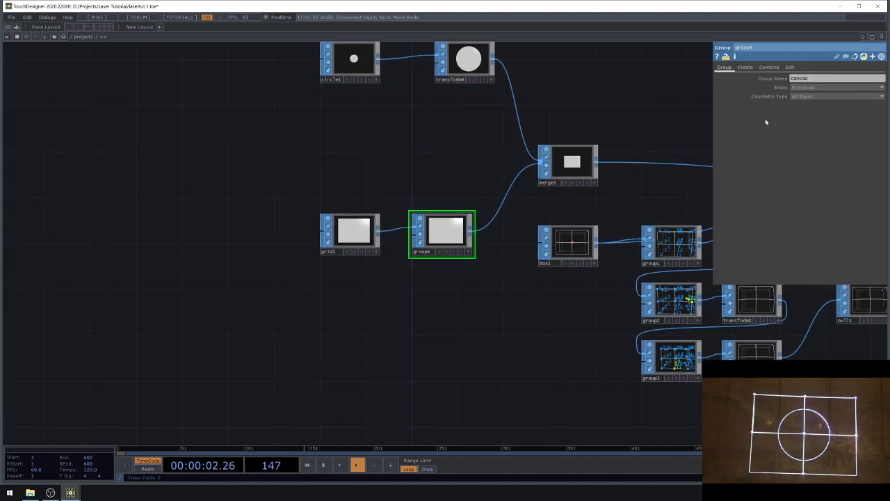
click(745, 68)
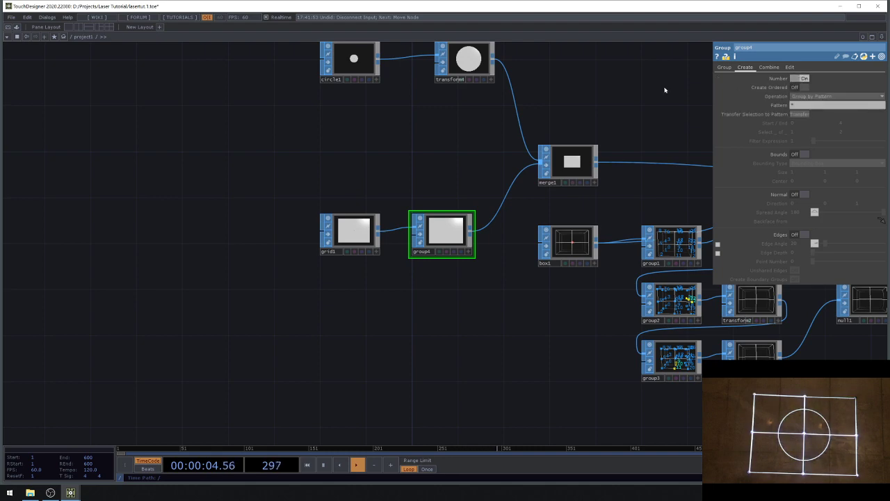
scroll(651, 189, up, 4)
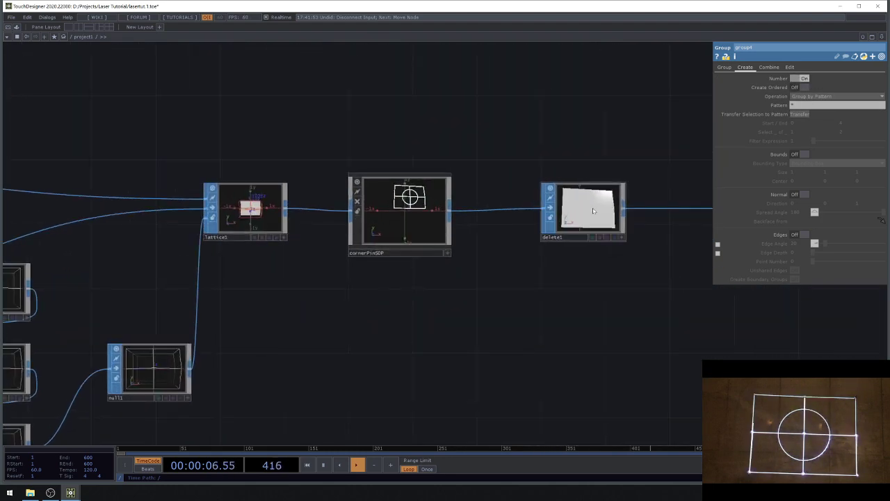
click(593, 210)
click(881, 79)
click(871, 88)
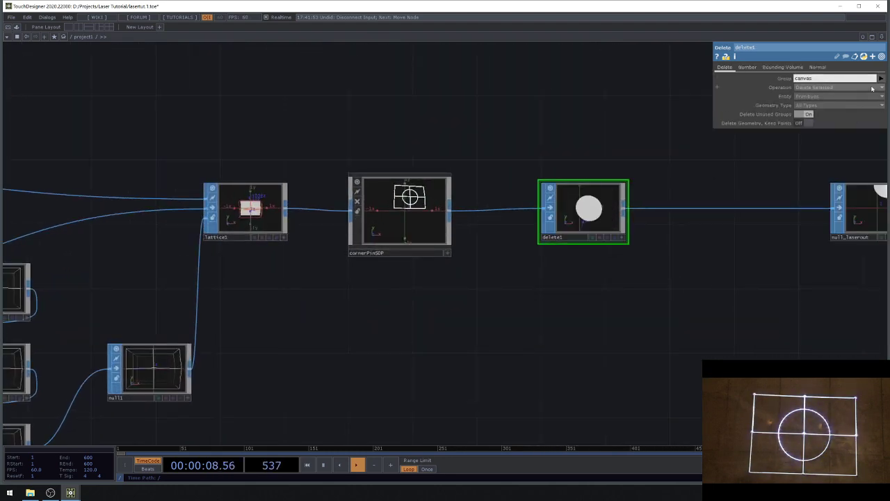
- Examine render1's output to compare the rendered circle and grid with the geometry left for the laser
drag(722, 278, 558, 286)
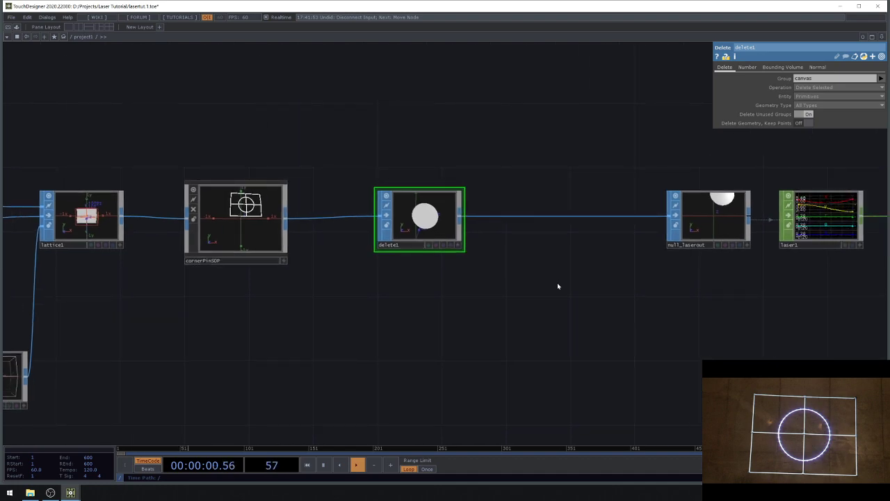
scroll(520, 256, down, 4)
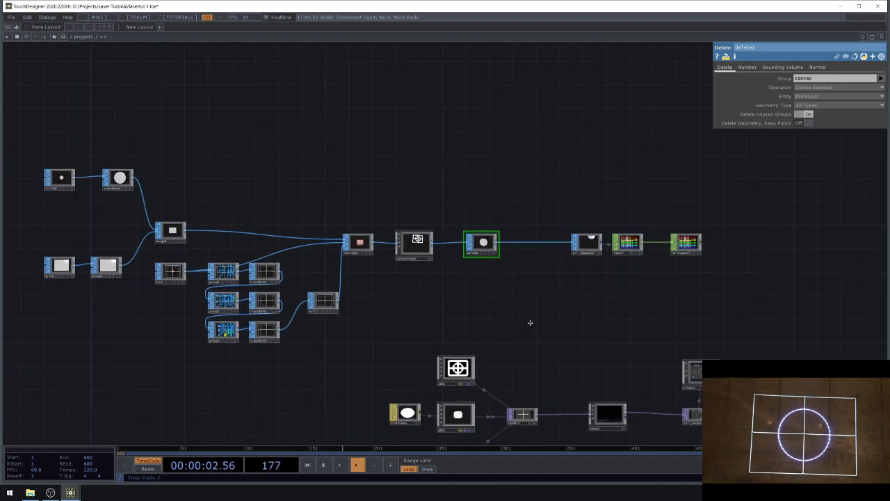
drag(546, 365, 482, 237)
scroll(546, 290, up, 3)
scroll(360, 285, up, 7)
click(548, 288)
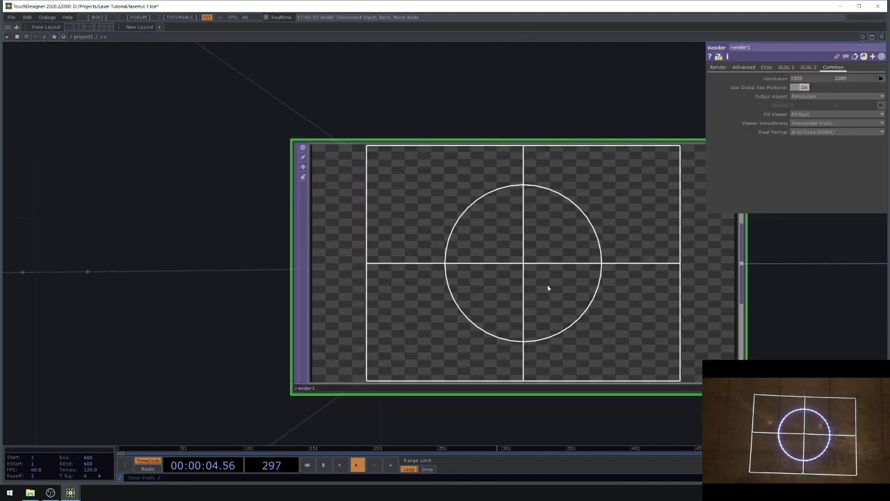
scroll(645, 306, down, 7)
scroll(624, 347, down, 4)
scroll(585, 352, up, 4)
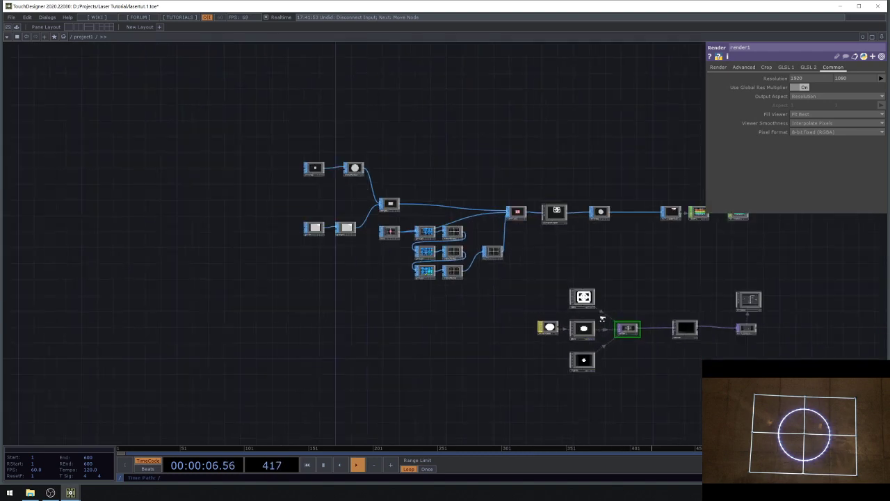
- Go inside geo1 and add a Carve SOP connected after circle1
double_click(561, 351)
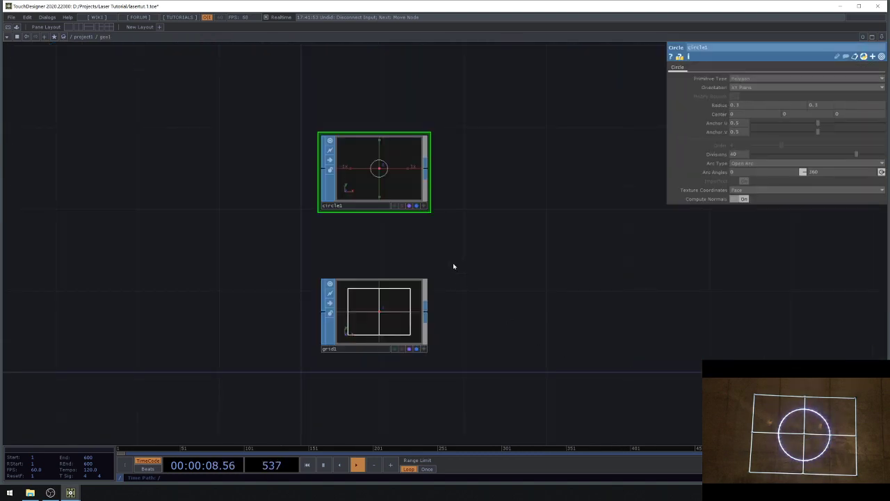
scroll(405, 169, up, 3)
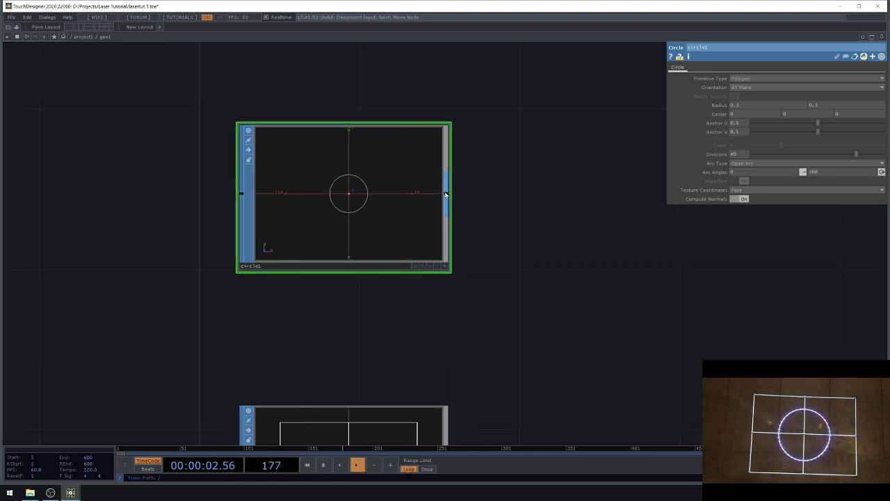
key(Tab)
text(ca)
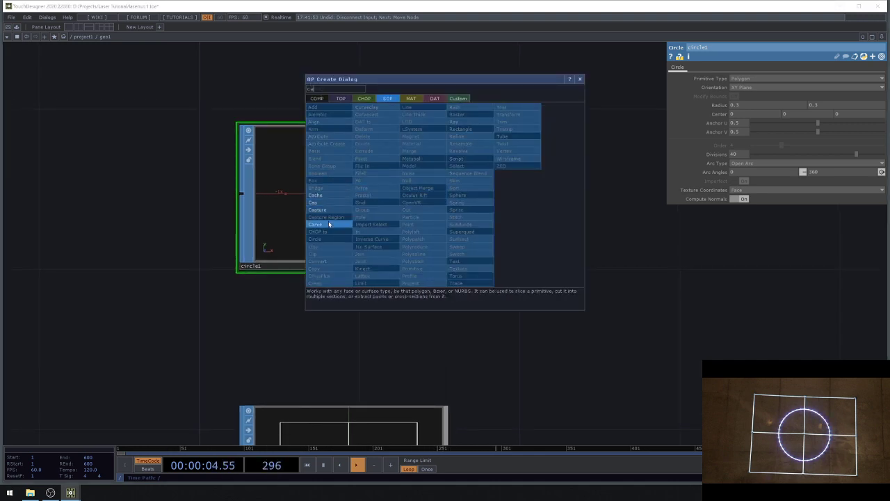
click(329, 224)
click(609, 205)
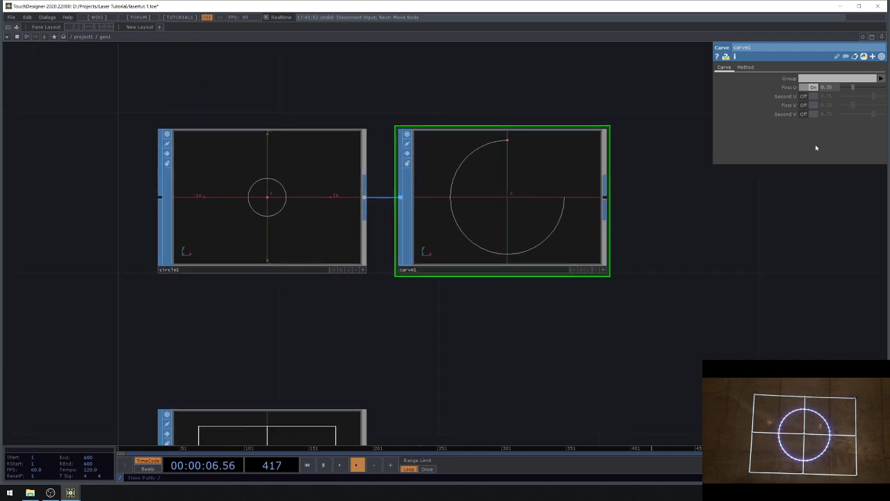
- Enable Second U on carve1 and set both First U and Second U to 0
click(814, 96)
drag(853, 88, 803, 110)
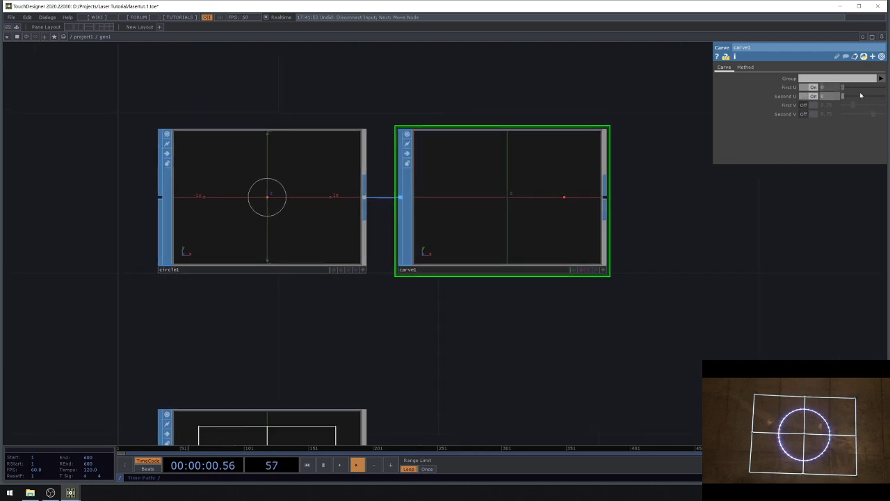
drag(860, 95, 780, 96)
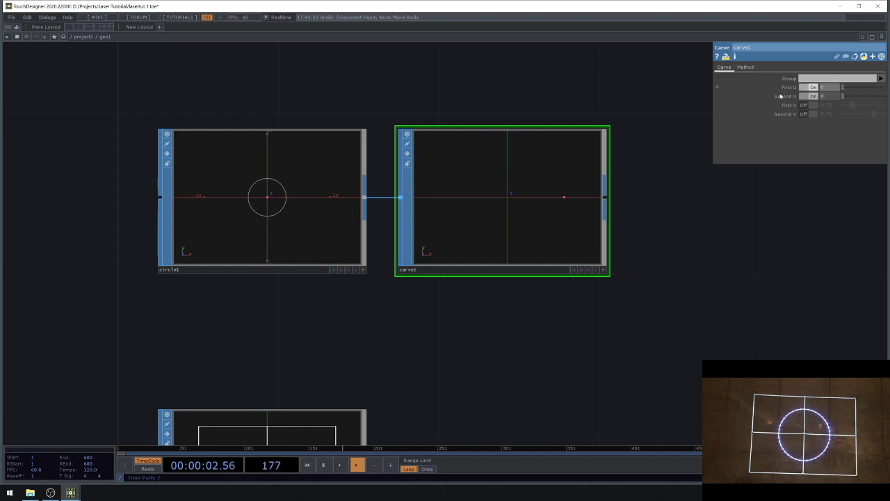
- Add a Beat CHOP above carve1
drag(562, 44, 504, 132)
key(Tab)
click(404, 27)
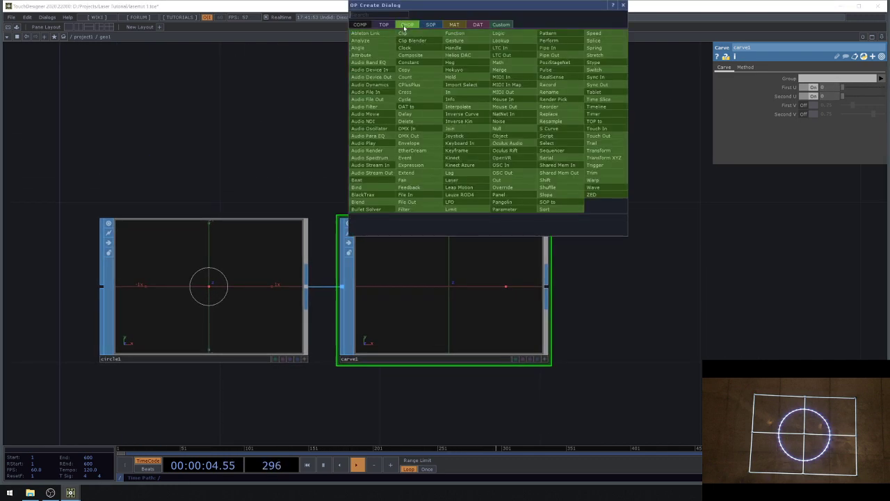
click(374, 179)
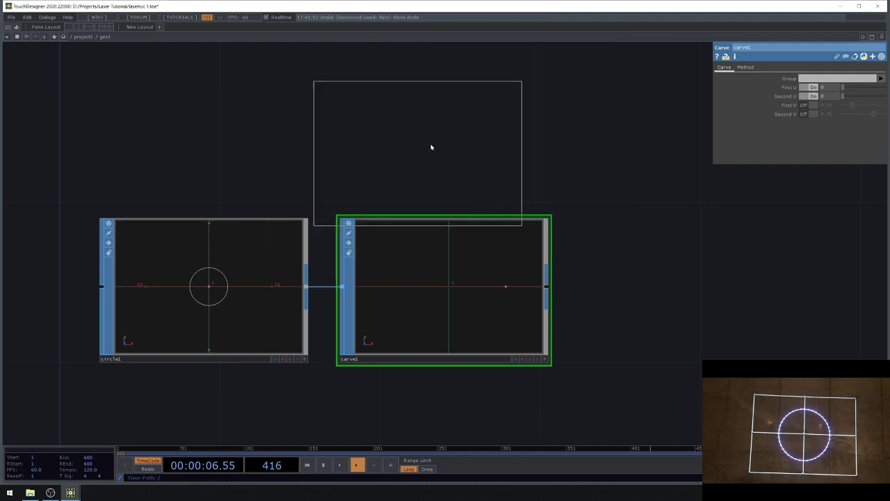
click(487, 233)
click(504, 224)
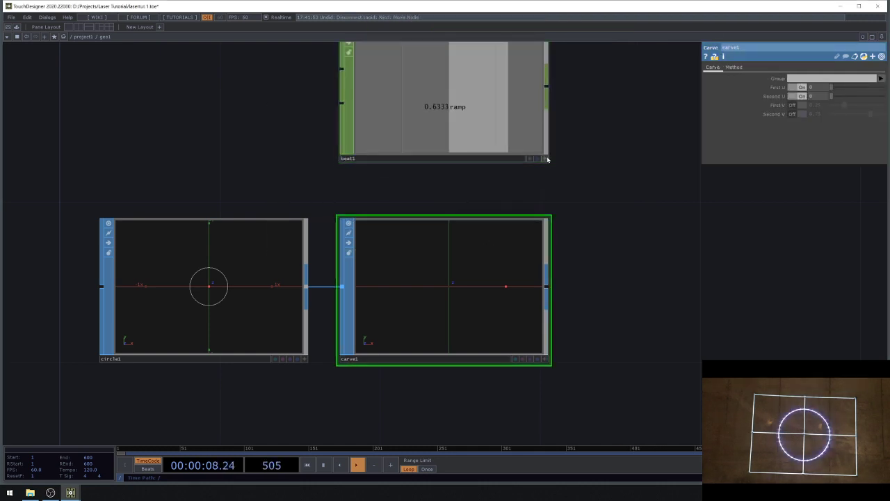
- Drive carve1's First U with beat1's ramp channel, and display and render carve1 in place of circle1 and grid1
drag(477, 108, 822, 87)
click(823, 85)
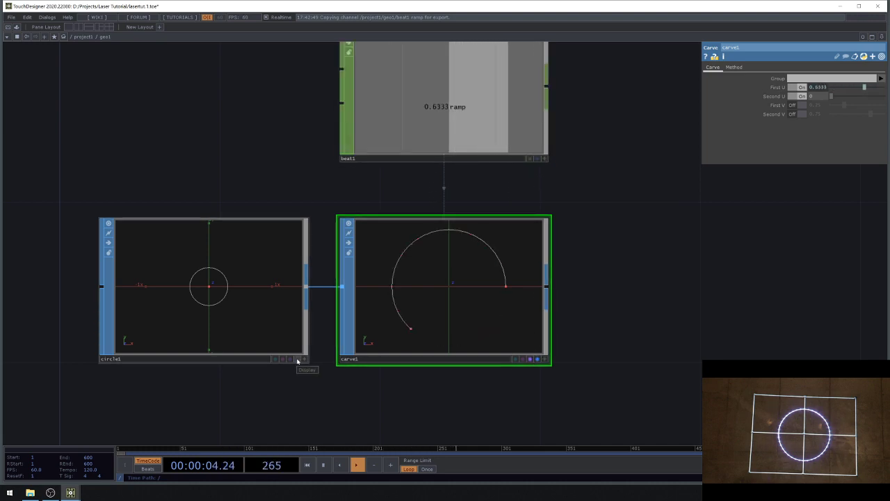
scroll(321, 229, down, 3)
scroll(323, 230, down, 2)
scroll(320, 338, up, 1)
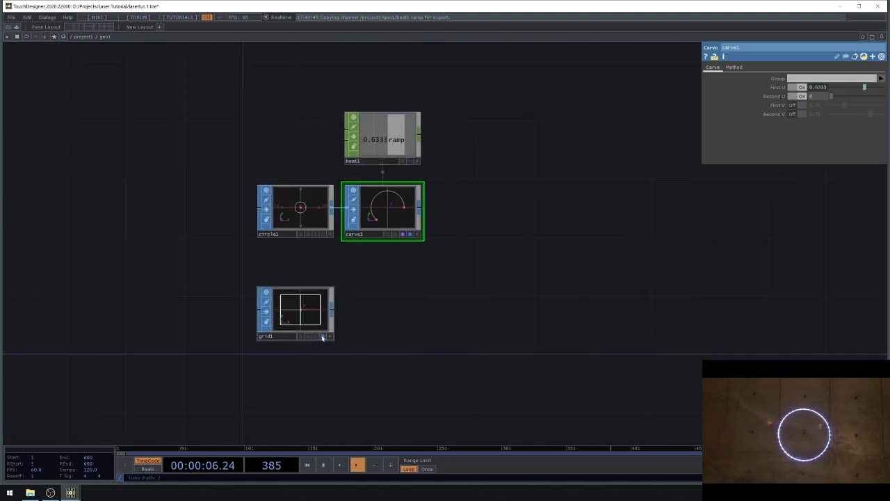
- Return to project1 and deactivate the laser output of heliosdac1
click(85, 37)
drag(422, 311, 396, 331)
scroll(395, 331, down, 4)
drag(519, 161, 267, 162)
scroll(438, 194, up, 3)
click(418, 195)
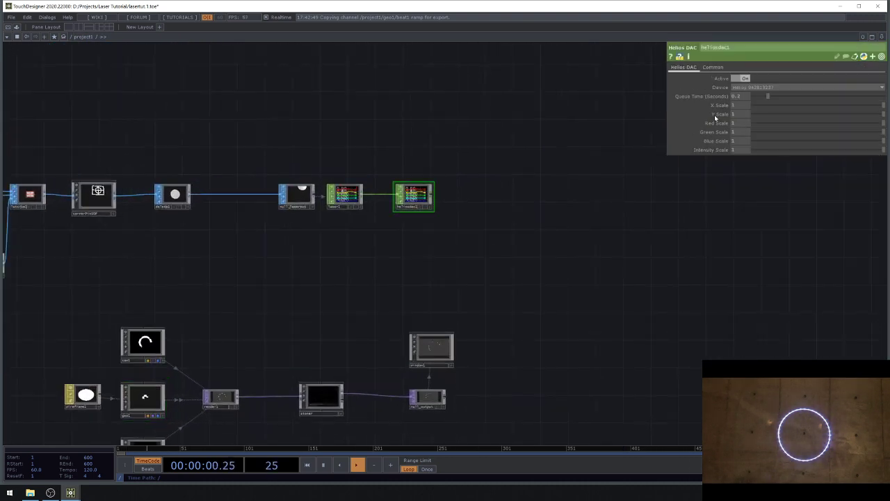
click(738, 79)
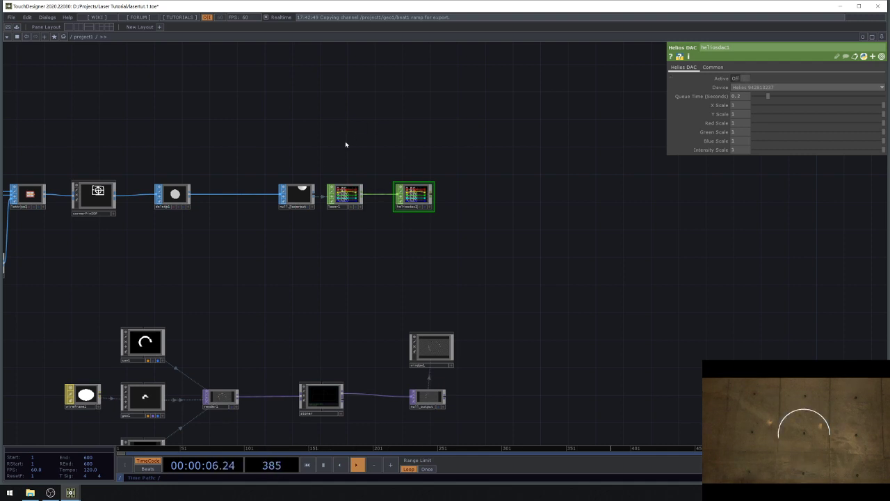
- Go back inside geo1 and show the point numbers in carve1's viewer
drag(356, 182, 487, 26)
scroll(289, 233, up, 5)
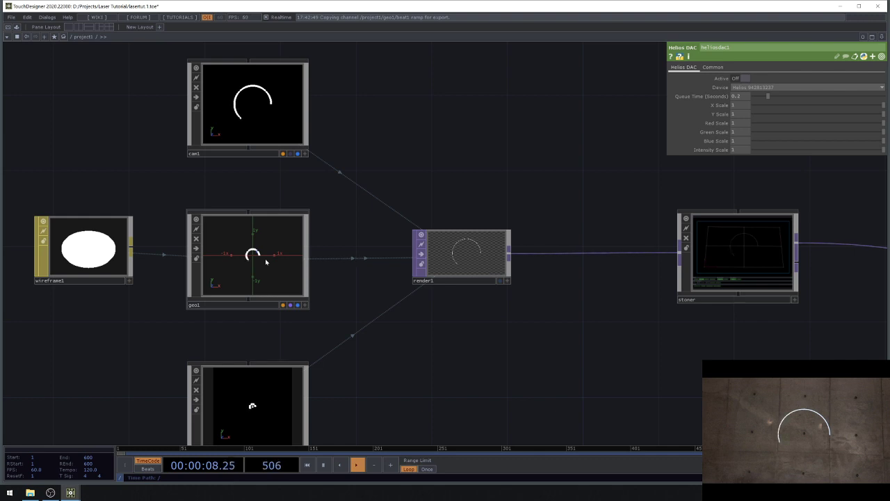
click(266, 262)
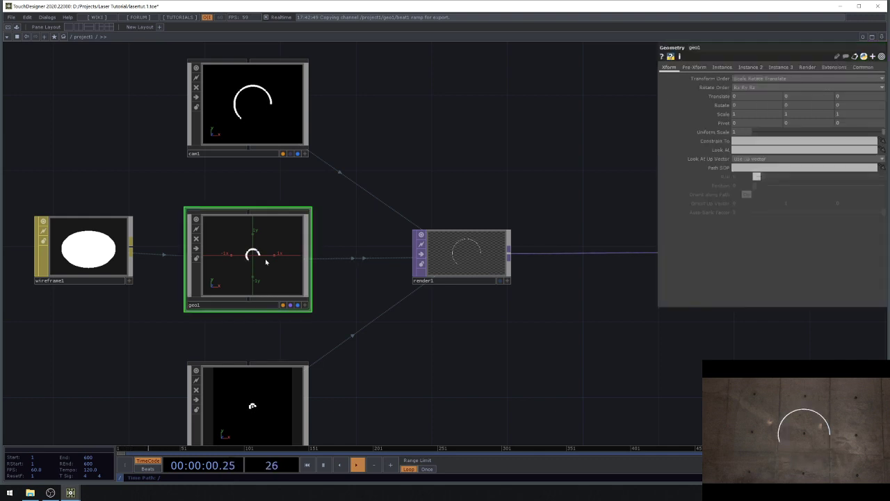
key(i)
scroll(385, 211, up, 3)
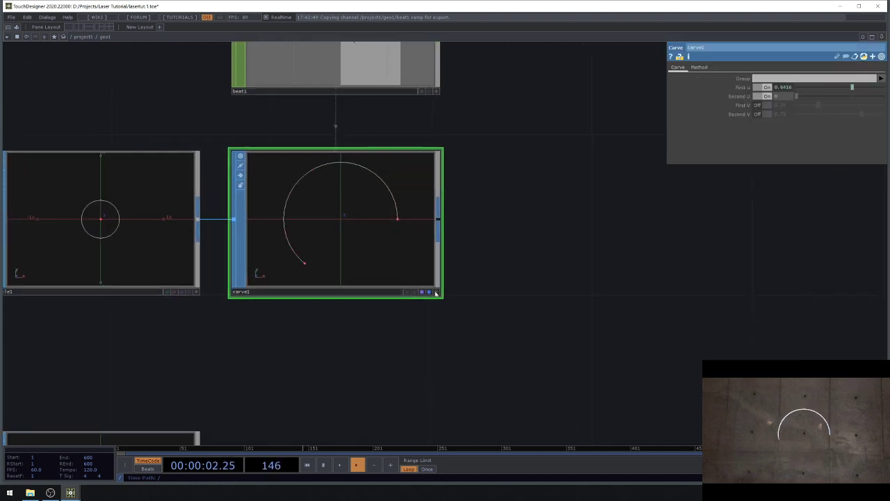
scroll(369, 209, up, 3)
right_click(361, 208)
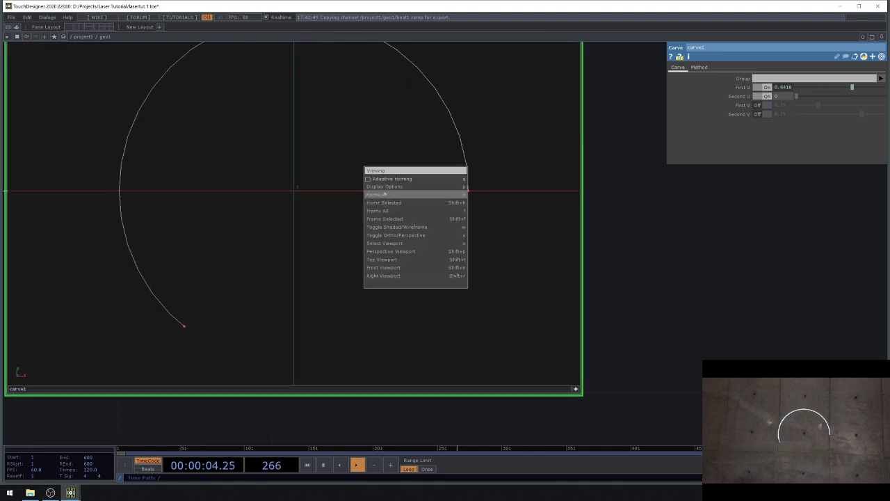
click(376, 185)
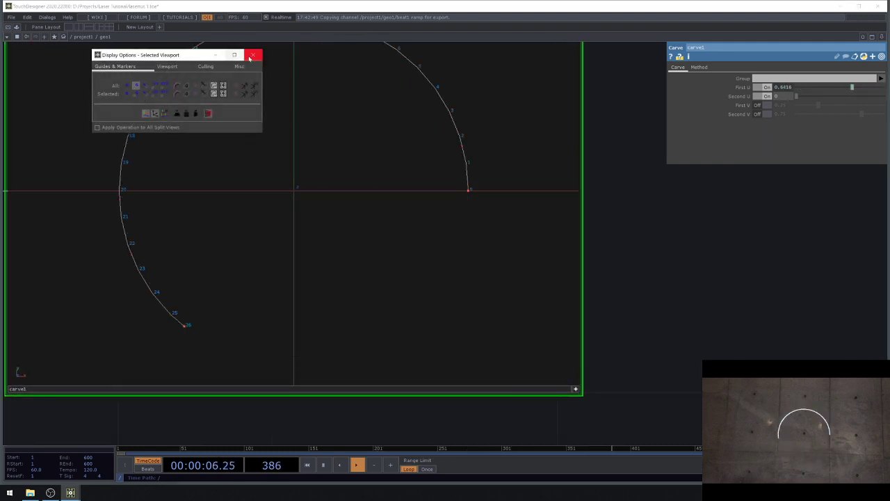
click(253, 55)
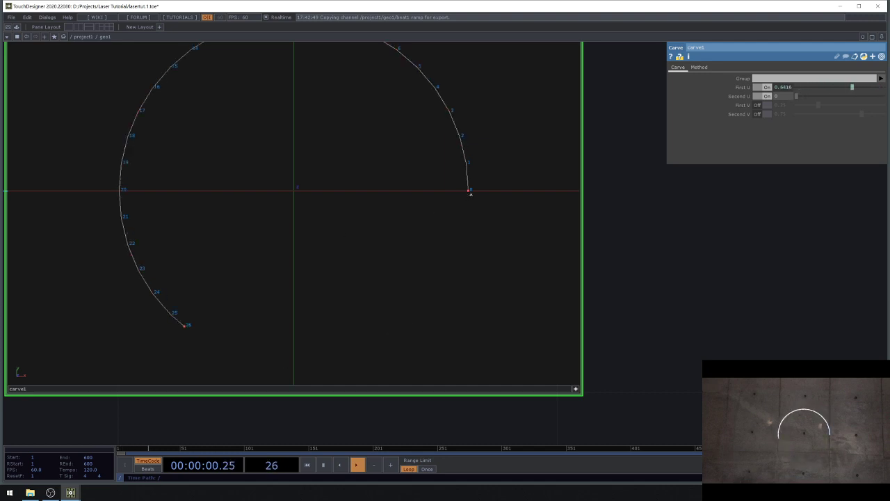
- Move the beat1 ramp expression on carve1 from First U to Second U and set First U to 0
click(783, 88)
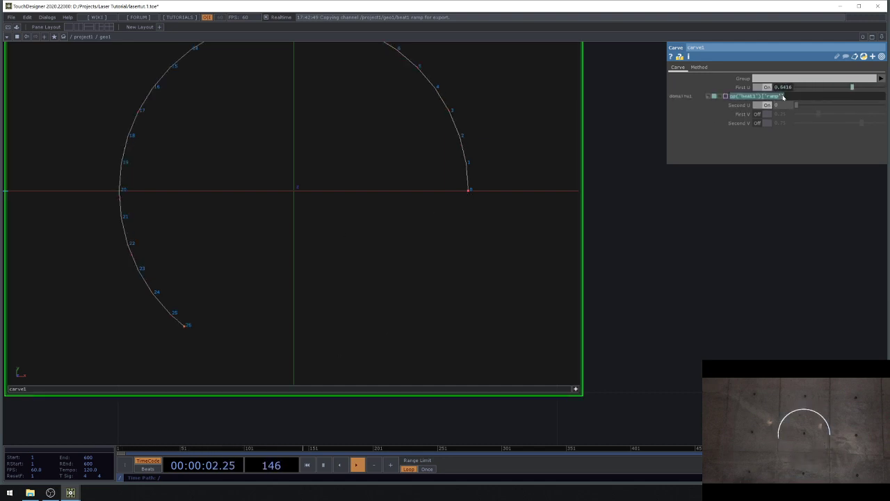
click(779, 97)
click(708, 98)
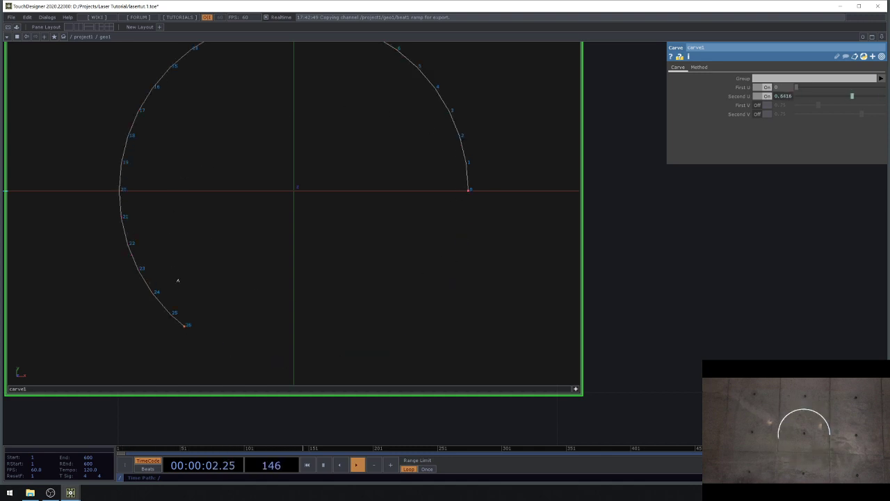
- Add a Sort SOP connected after carve1
scroll(327, 219, down, 6)
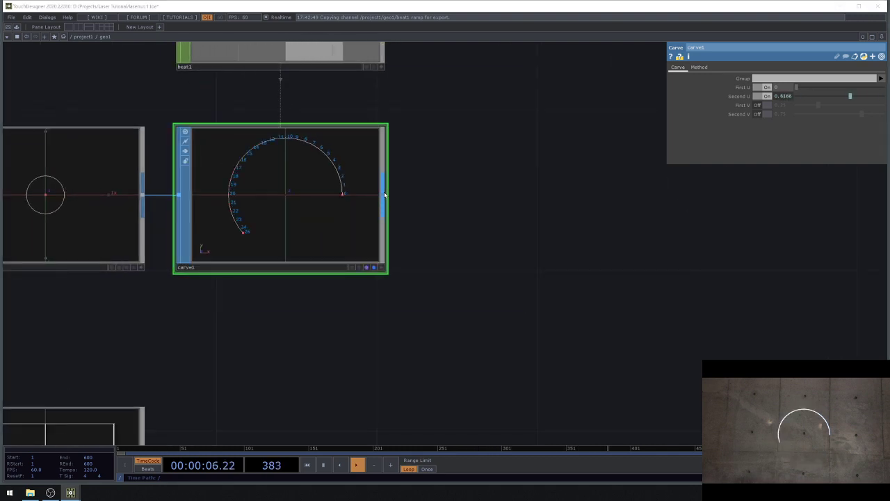
key(Tab)
text(so)
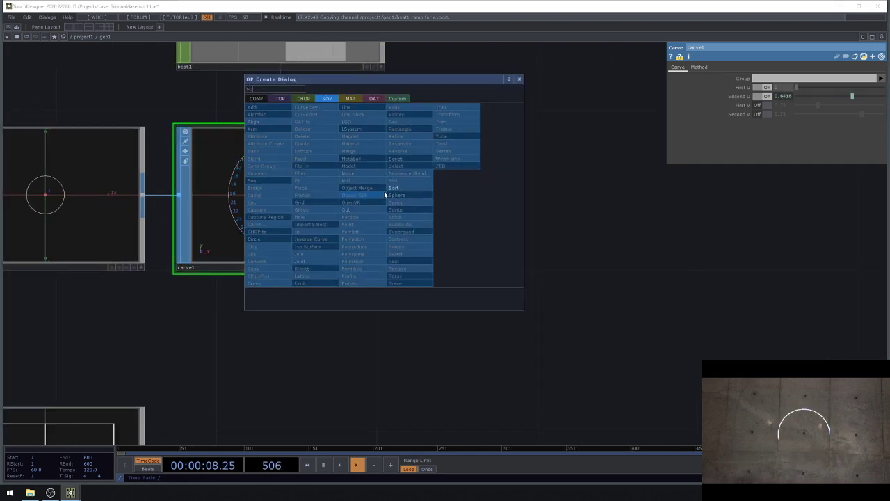
key(Return)
click(588, 217)
- Activate sort1's viewer and set its Point Sort to Reverse
scroll(612, 178, up, 5)
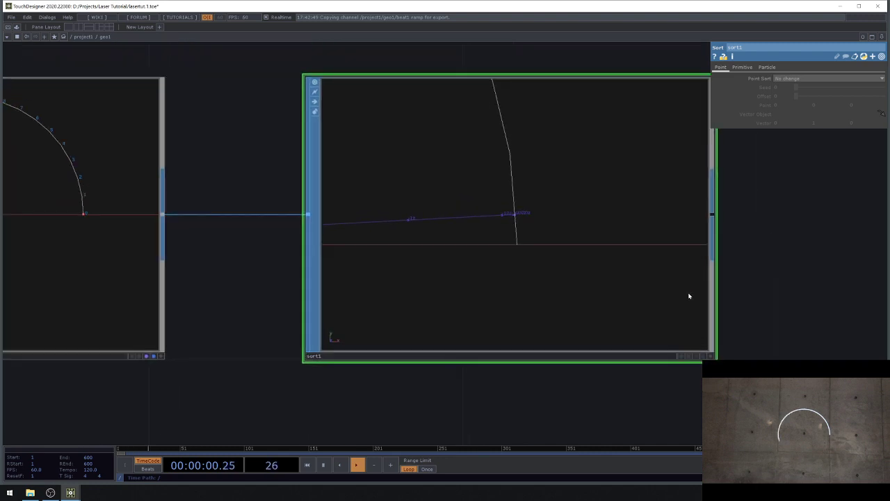
click(710, 356)
middle_drag(554, 189, 312, 299)
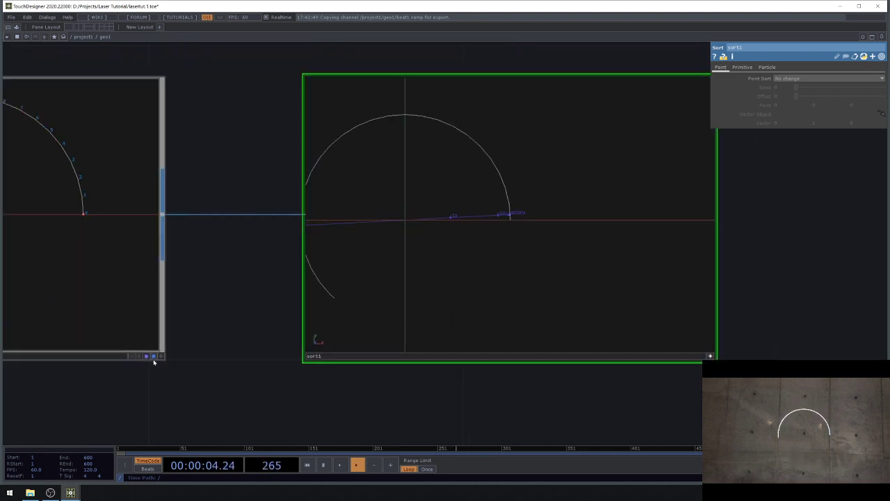
click(791, 79)
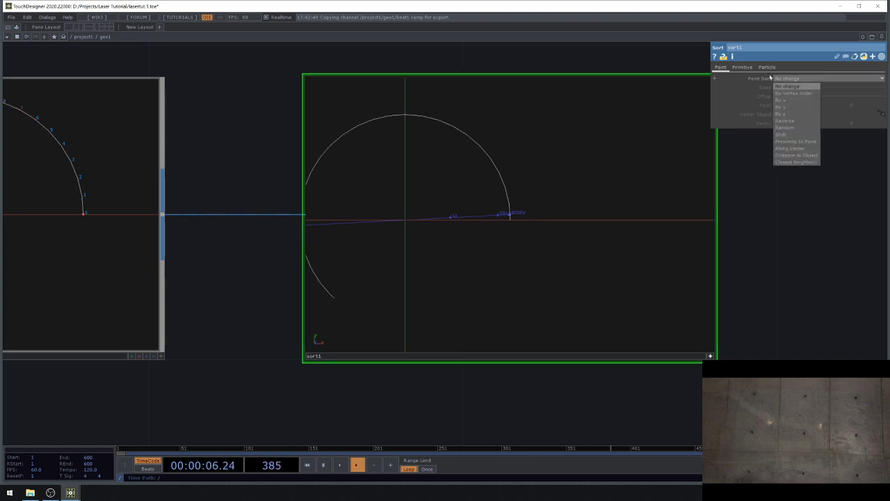
click(796, 121)
- Show the point numbers in sort1's viewer and make the viewer inactive again
right_click(532, 173)
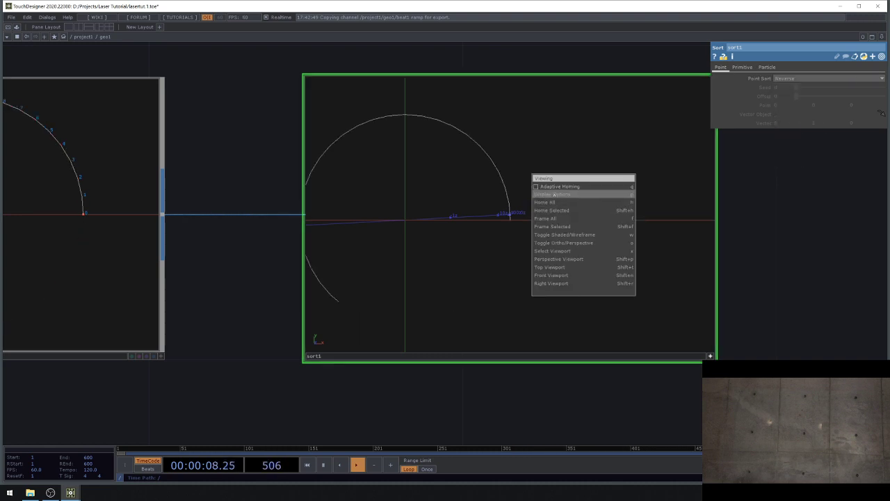
click(549, 194)
click(253, 55)
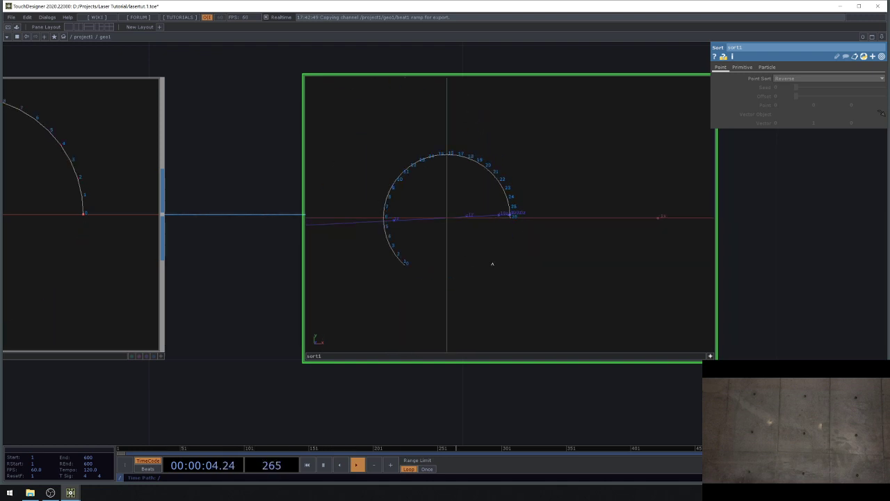
scroll(398, 209, down, 5)
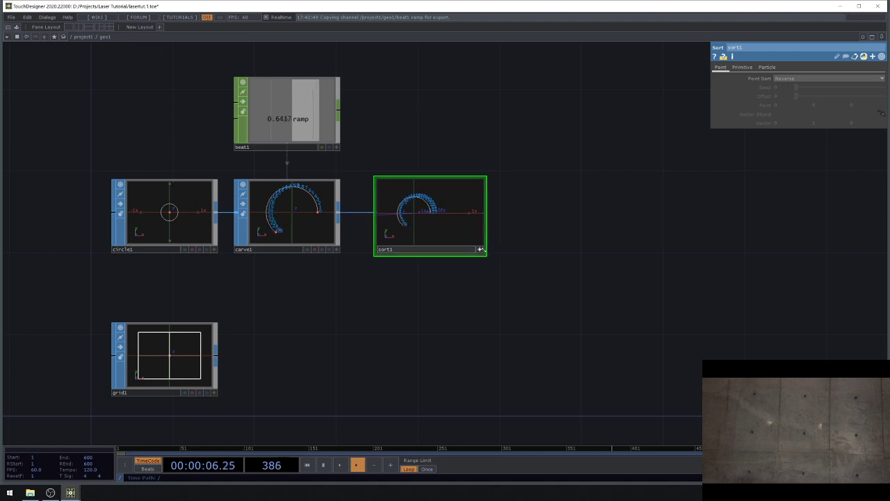
click(481, 251)
- Add a Delete SOP connected after sort1
scroll(453, 229, up, 3)
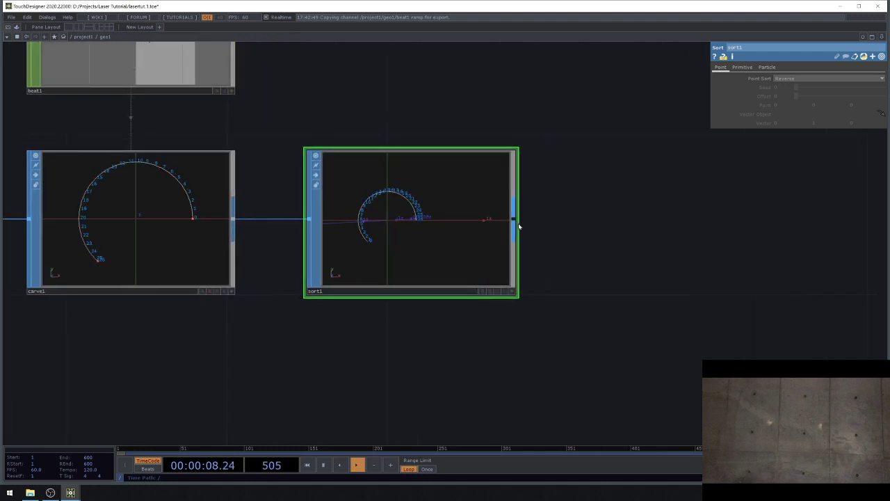
right_click(519, 224)
click(439, 168)
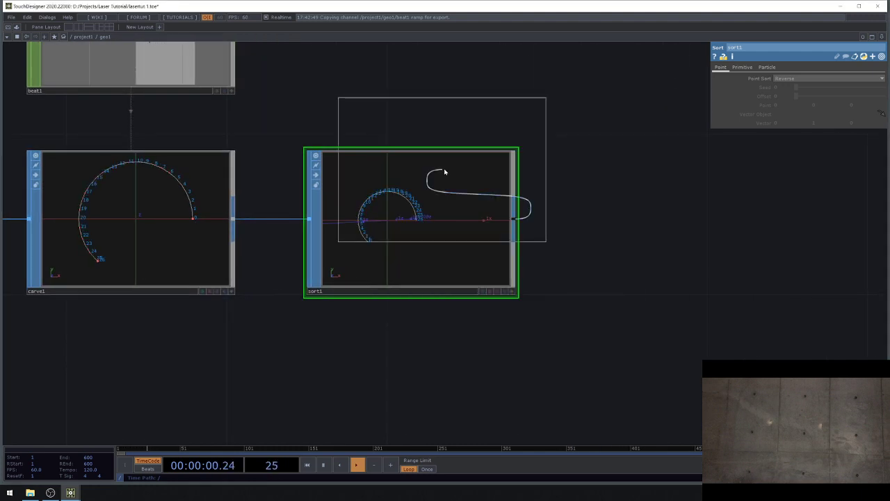
click(680, 229)
drag(819, 204, 669, 214)
- Set delete1 to Delete Non-Selected with Entity Points, and enable Use Number with the pattern 0
click(815, 88)
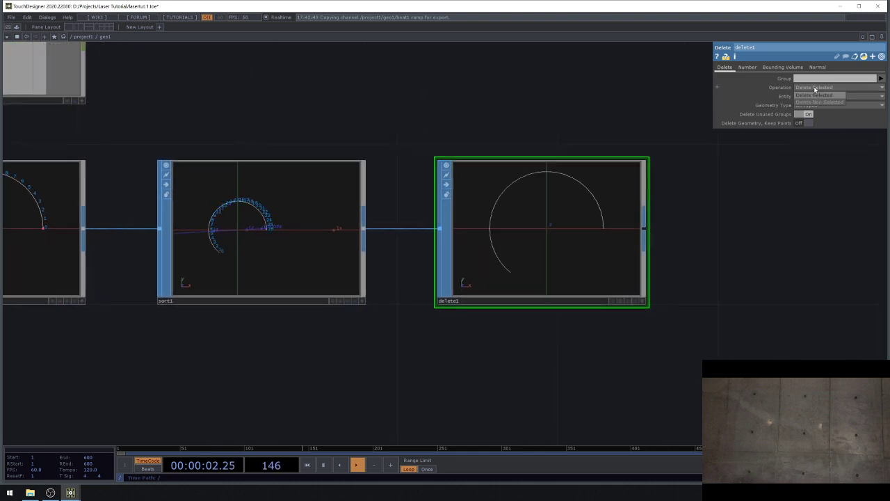
click(816, 102)
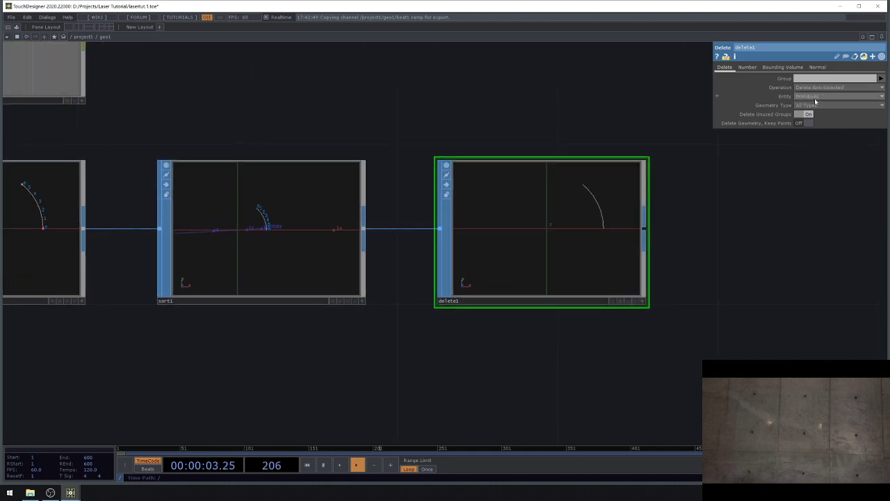
click(748, 68)
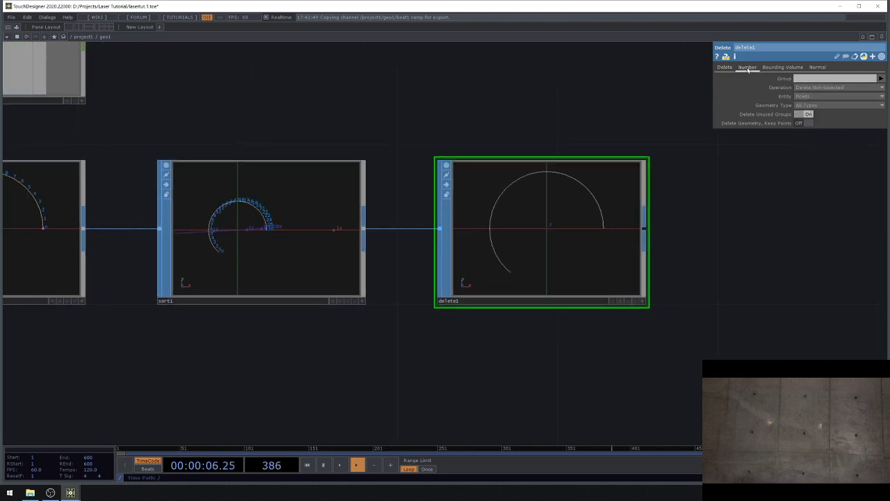
click(807, 79)
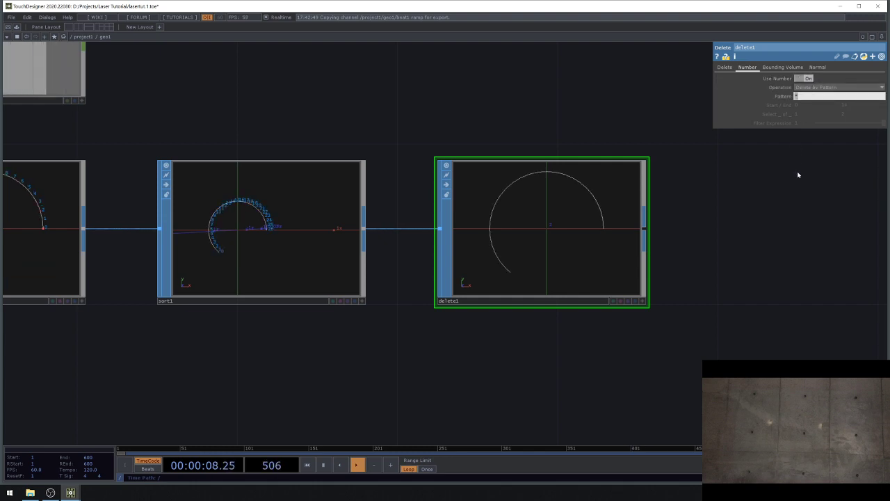
text(0)
key(Return)
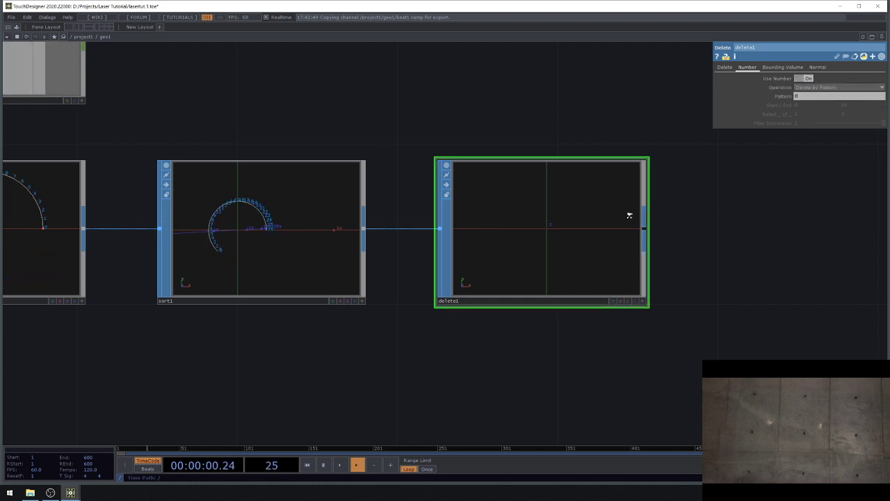
- Turn on the display of points in delete1's viewer
scroll(631, 215, up, 4)
scroll(574, 309, down, 3)
click(622, 384)
scroll(550, 327, up, 3)
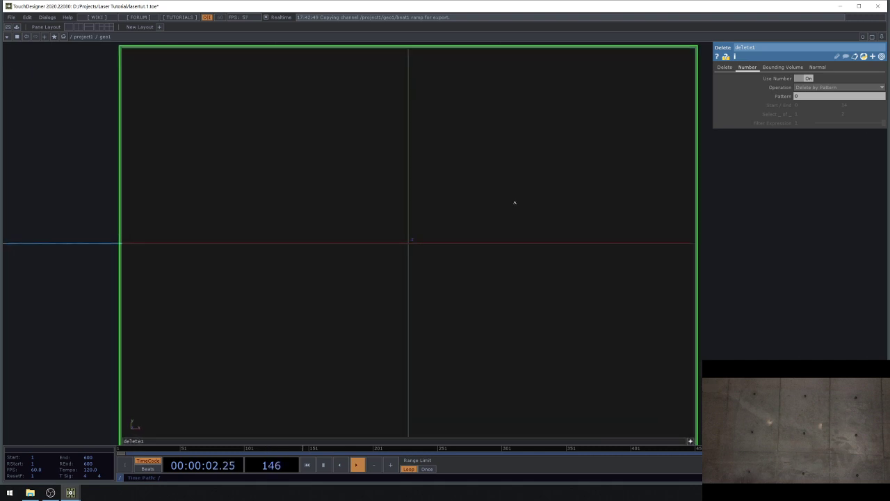
right_click(513, 201)
click(526, 184)
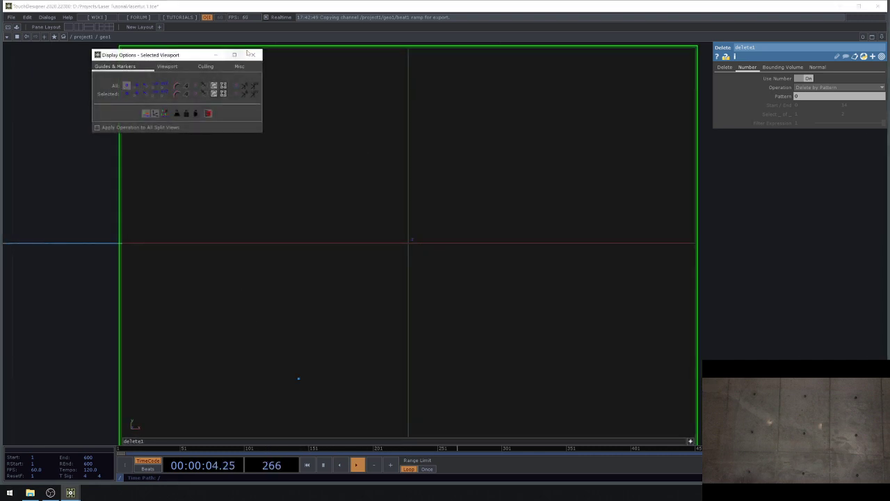
click(256, 55)
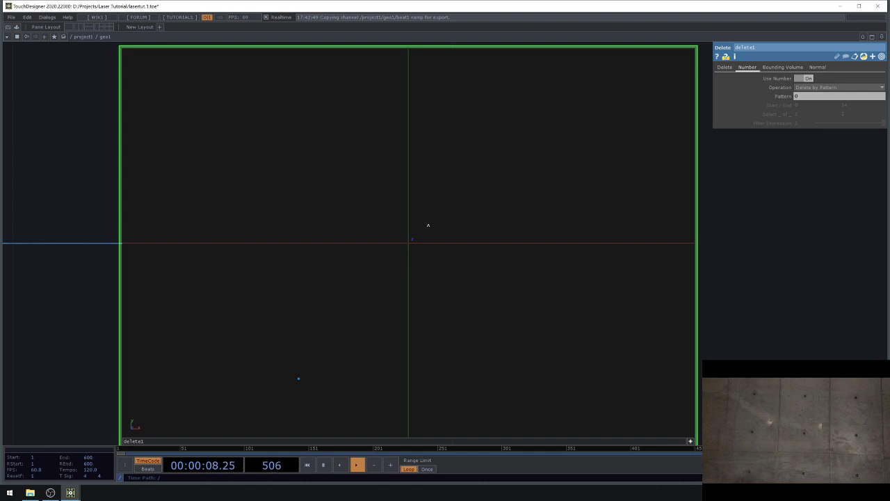
scroll(428, 225, down, 6)
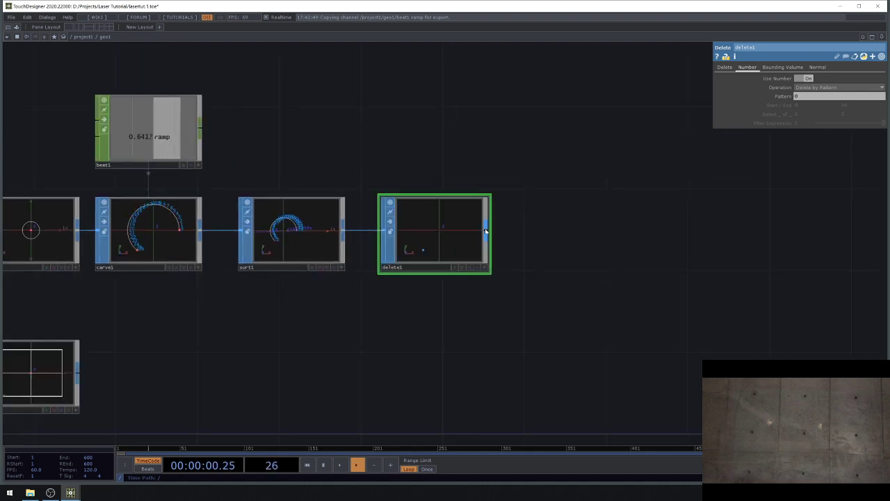
- Add an Out SOP connected after delete1
click(485, 231)
text(ou)
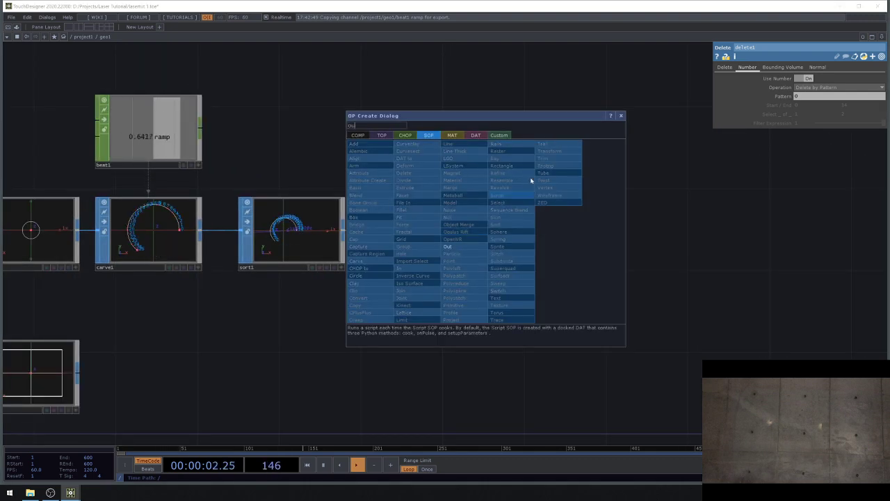
click(452, 246)
click(591, 233)
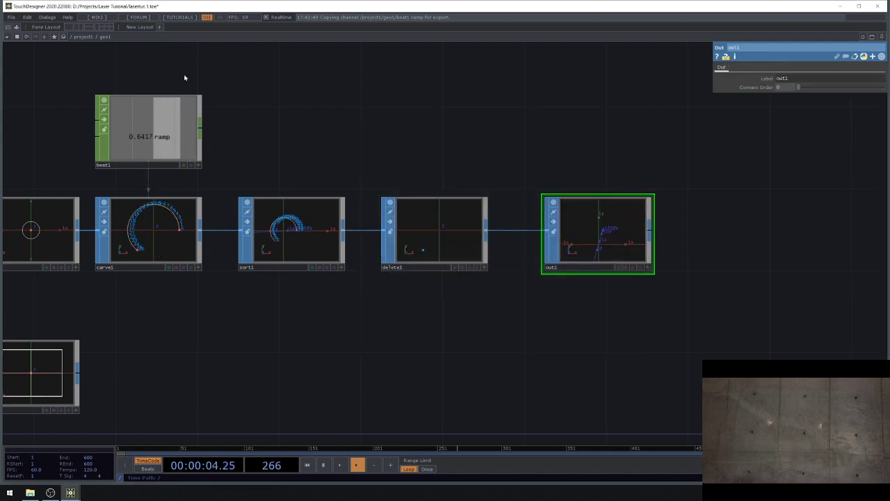
- Return to project1 and connect geo1's output to the input of merge1
click(84, 37)
click(308, 255)
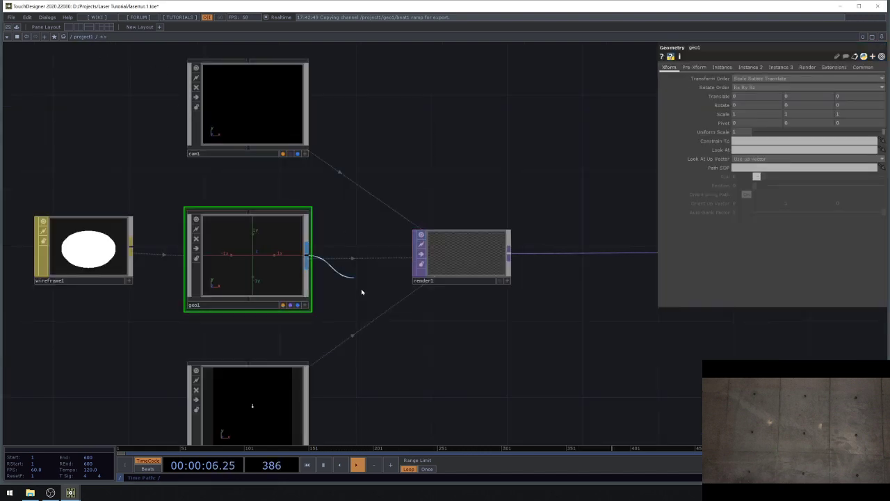
scroll(375, 313, down, 7)
scroll(355, 135, up, 2)
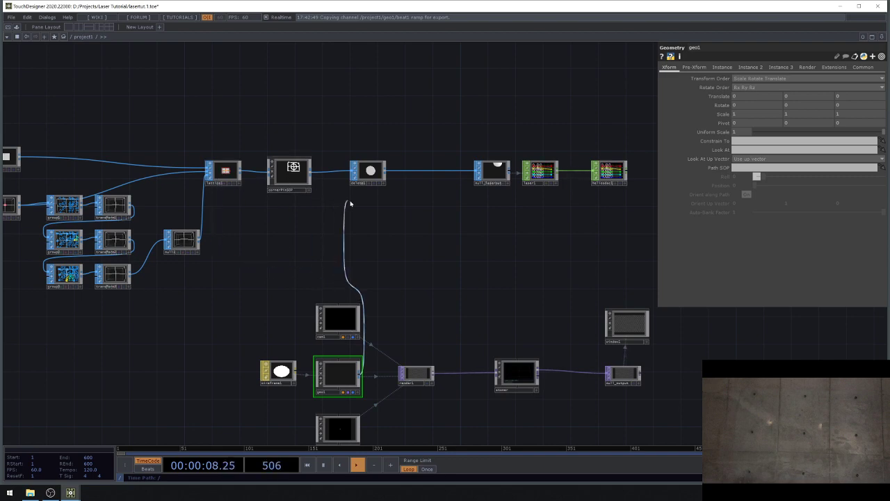
scroll(306, 188, down, 2)
scroll(80, 173, up, 3)
scroll(77, 173, up, 1)
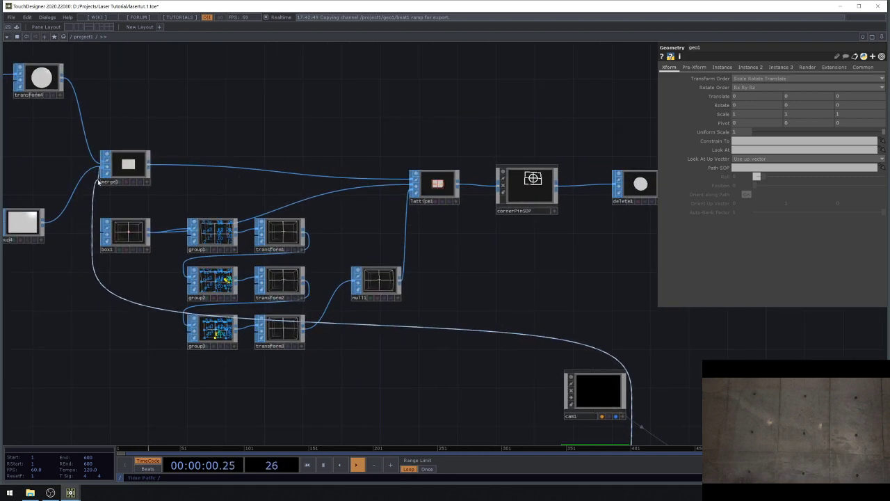
click(98, 181)
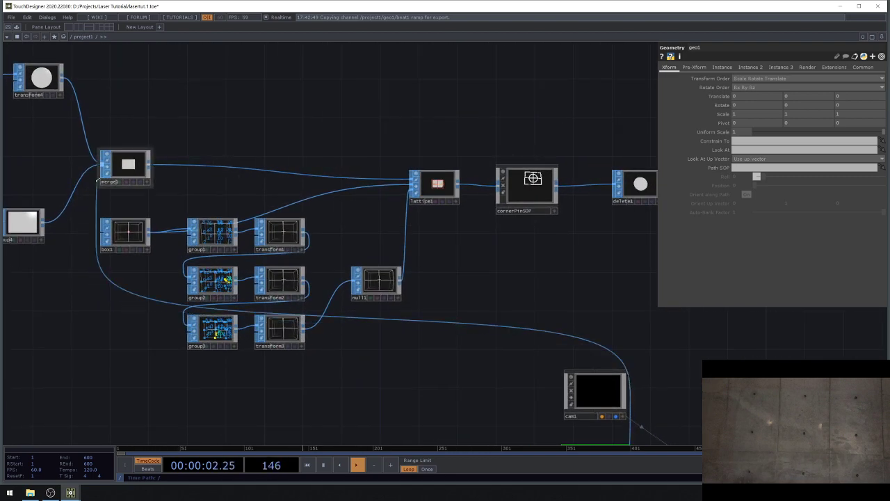
- Check laser1's parameters and disconnect transform4 from merge1
drag(417, 269, 35, 273)
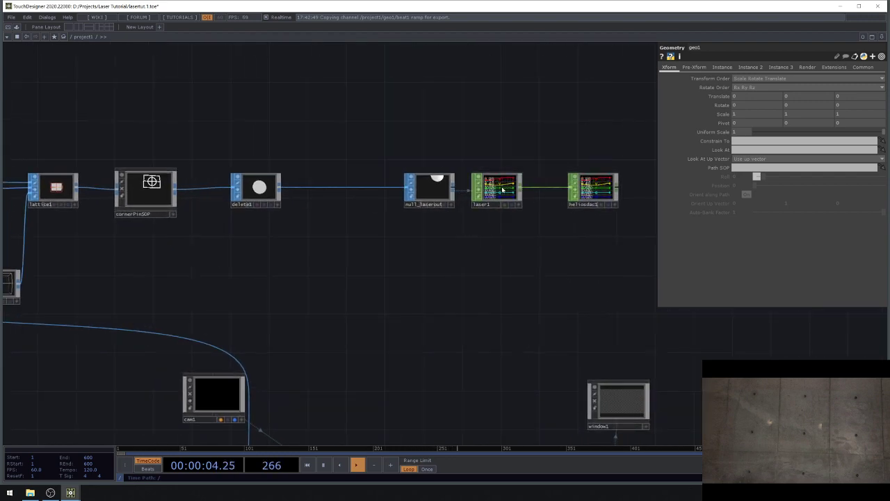
click(502, 189)
scroll(458, 295, left, 20)
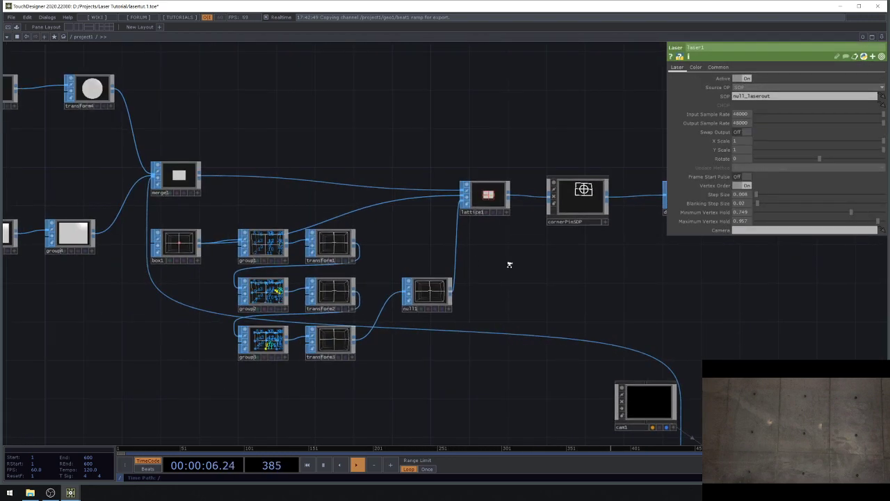
right_click(333, 155)
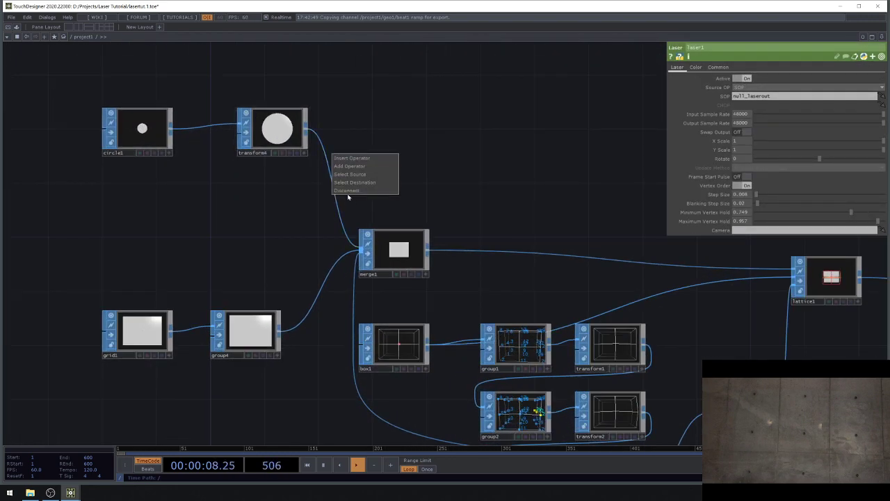
click(347, 192)
- Activate the laser output of heliosdac1
scroll(523, 298, down, 5)
drag(523, 299, 228, 261)
scroll(665, 265, up, 2)
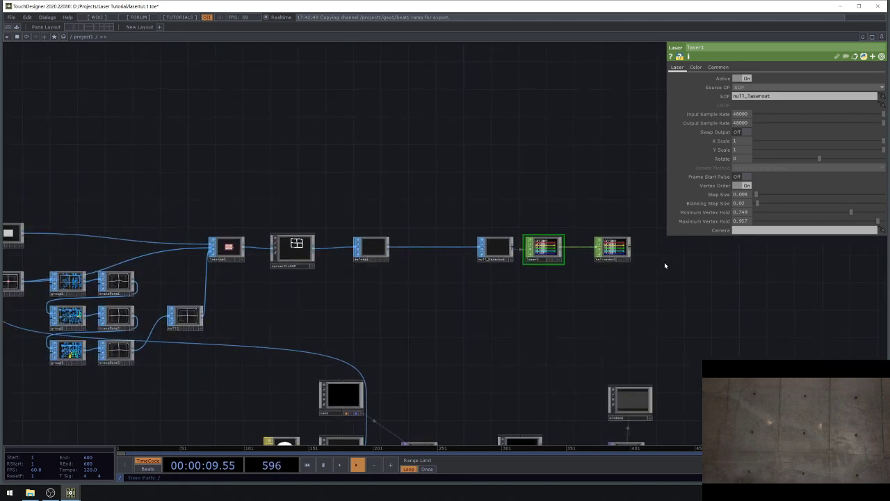
click(604, 250)
click(790, 78)
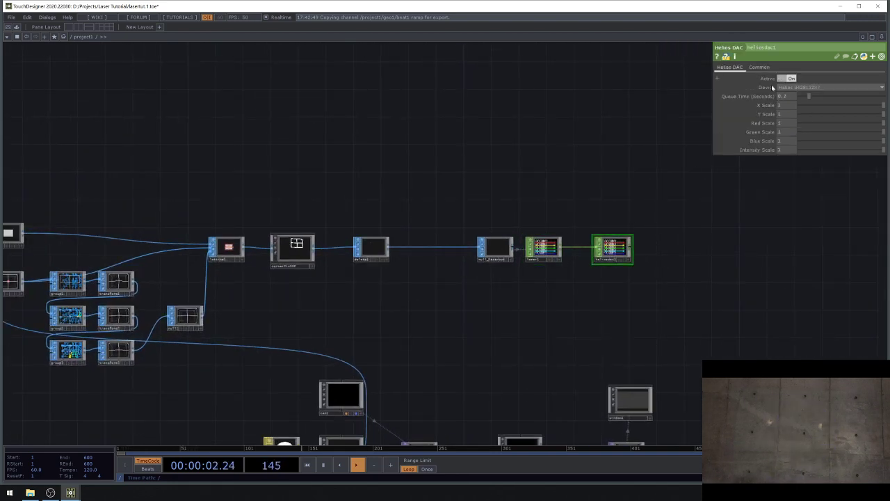
- Go back inside geo1, move out1 farther away from delete1 to make room, and select delete1
scroll(628, 132, left, 10)
drag(590, 304, 501, 145)
scroll(562, 182, up, 5)
drag(493, 206, 496, 103)
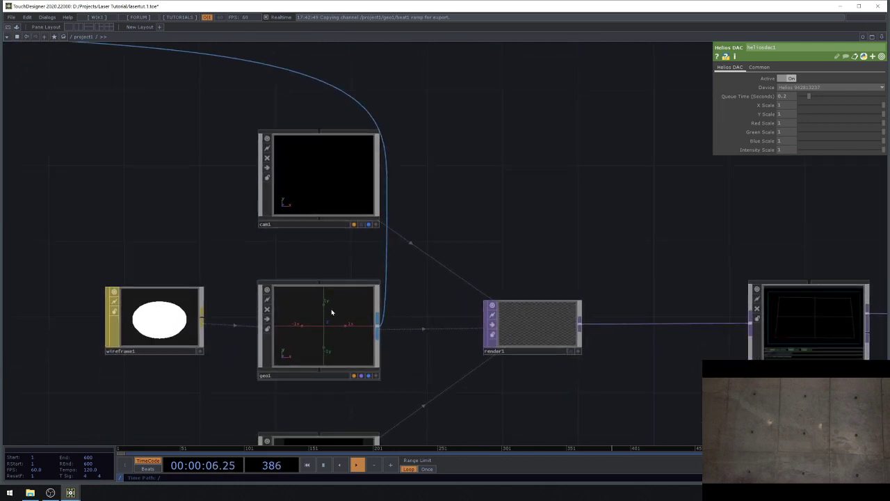
key(i)
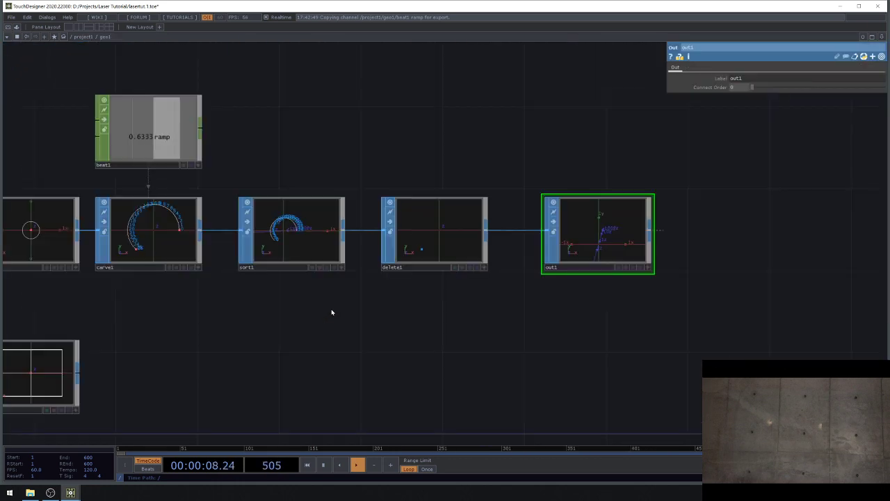
drag(575, 243, 800, 238)
scroll(487, 230, up, 6)
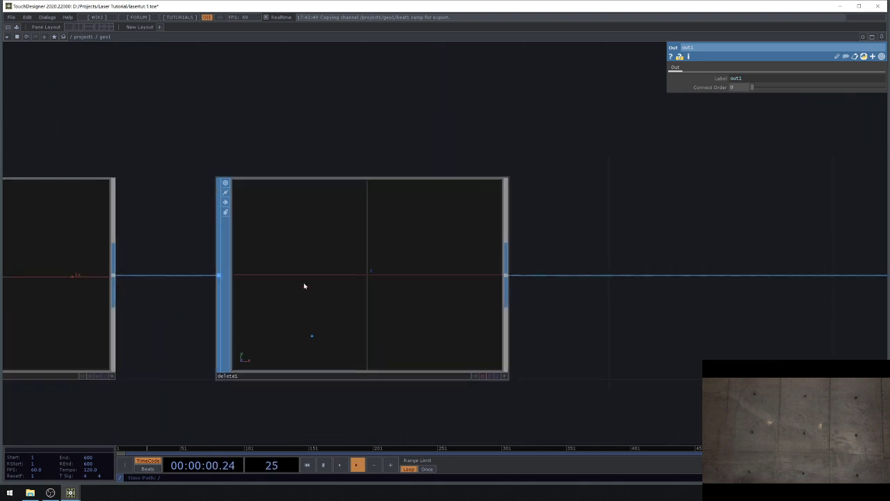
click(431, 335)
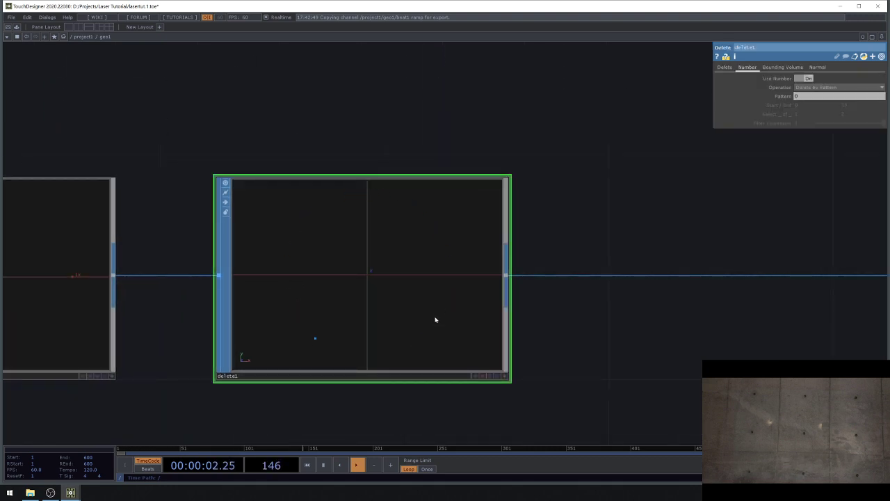
- Add a new Circle SOP above delete1
scroll(402, 318, down, 5)
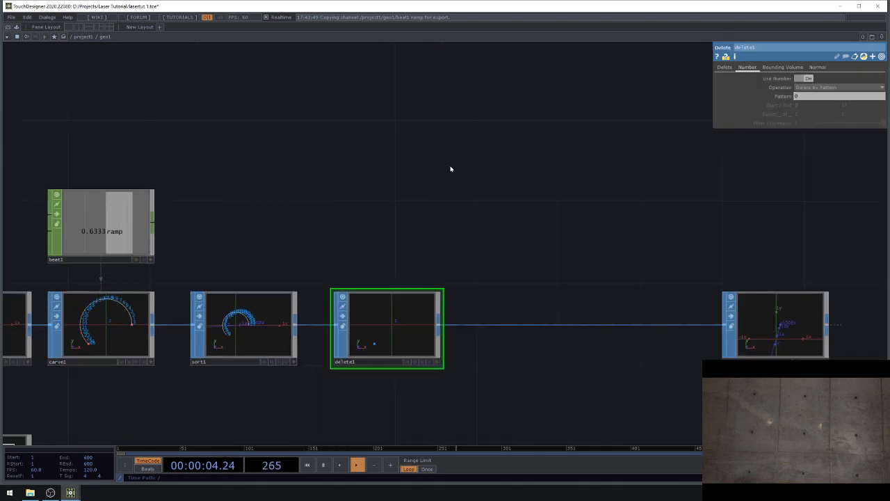
key(Tab)
text(c)
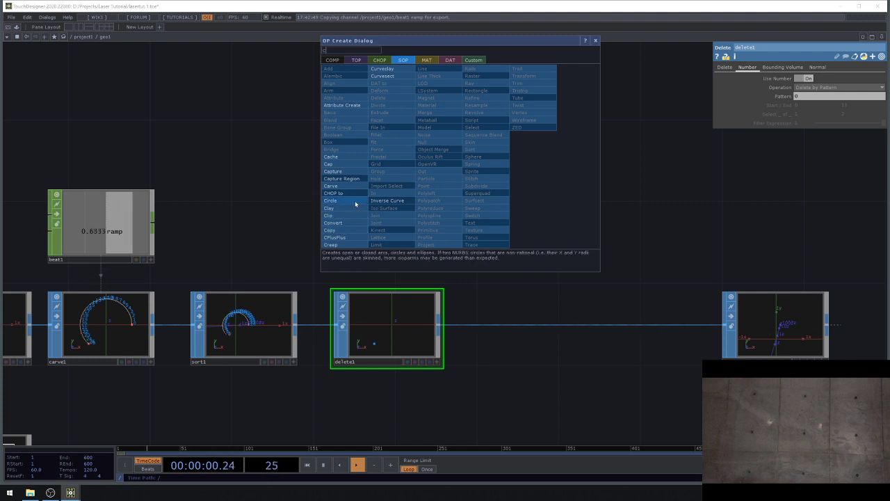
click(355, 203)
click(334, 148)
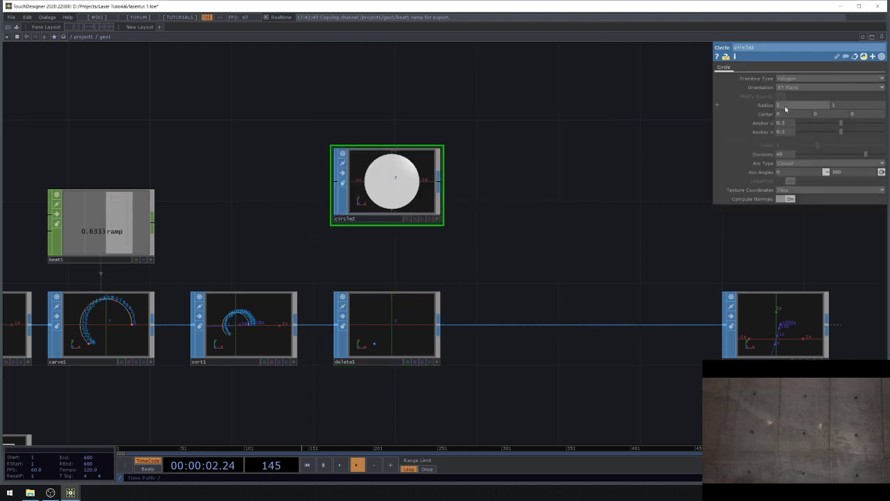
- Set circle2's radius to 0.01 and reduce its divisions to 3
middle_drag(768, 105, 738, 93)
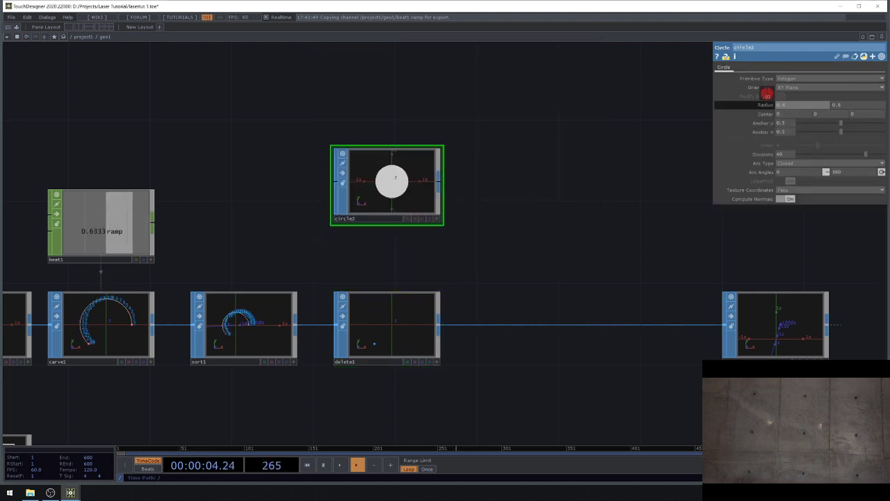
drag(767, 92, 767, 93)
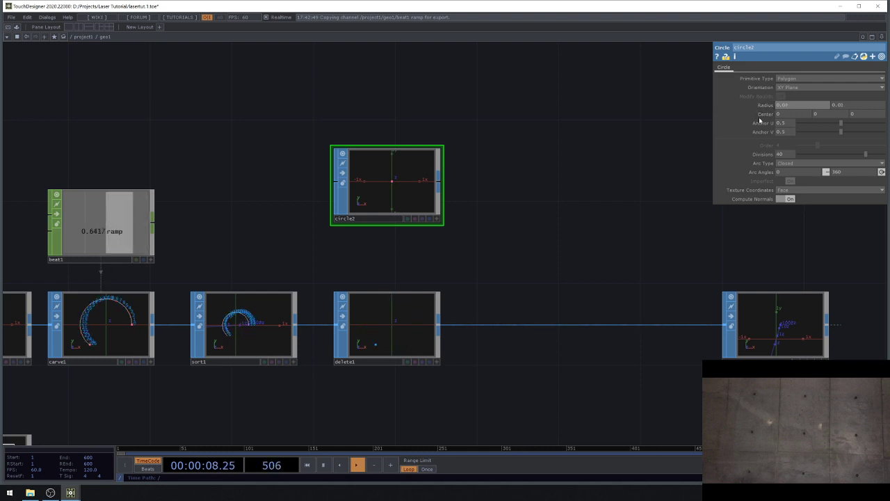
drag(819, 154, 788, 159)
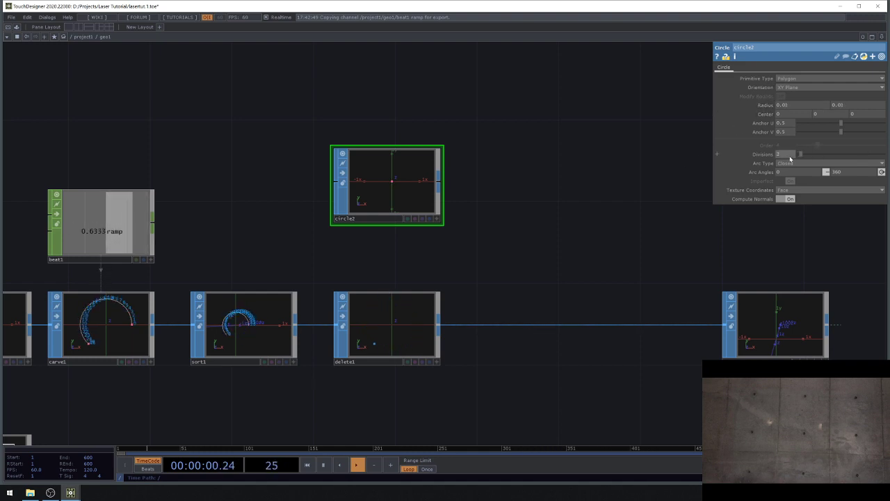
scroll(454, 202, up, 2)
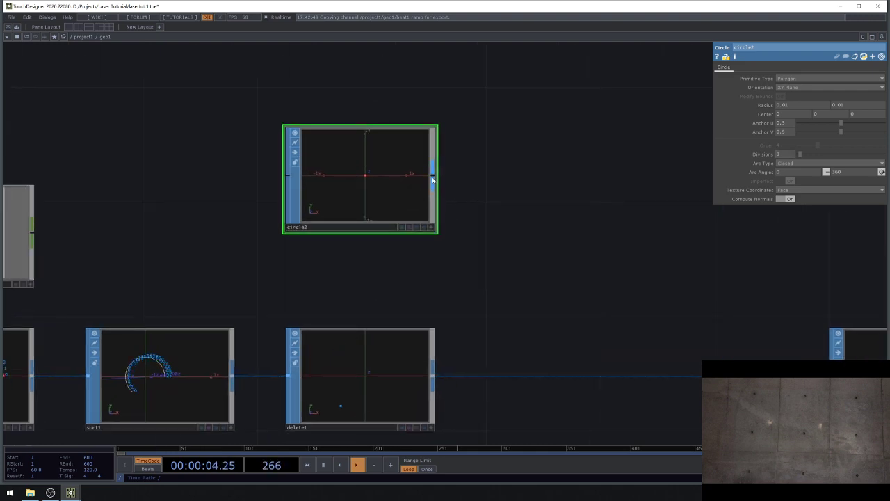
- Add a Copy SOP after circle2, use delete1 as its template input, and wire copy1 into out1
right_click(432, 180)
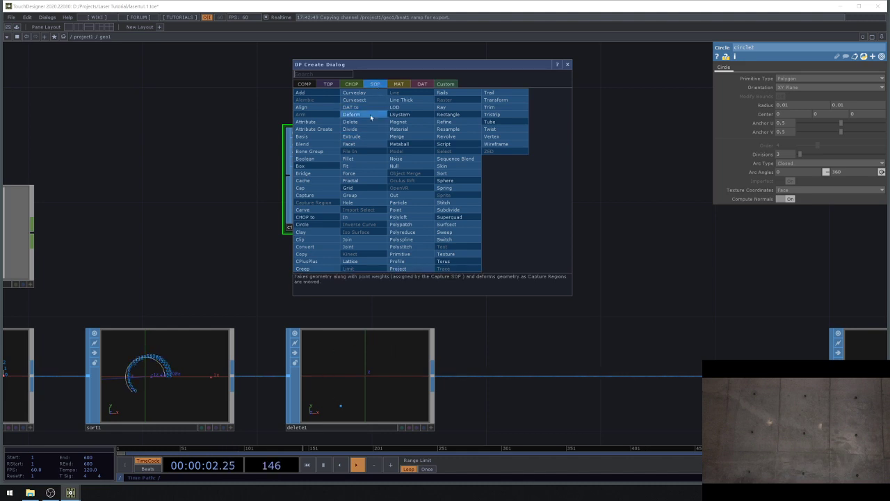
click(304, 254)
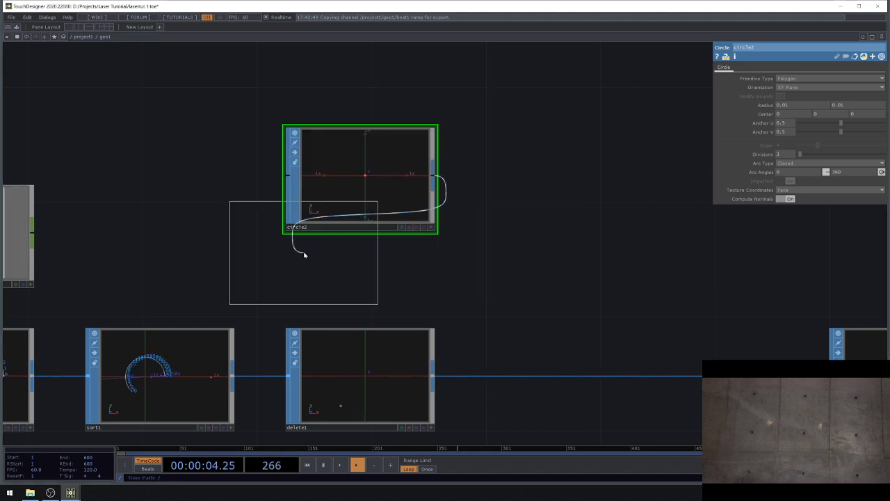
click(559, 264)
click(432, 376)
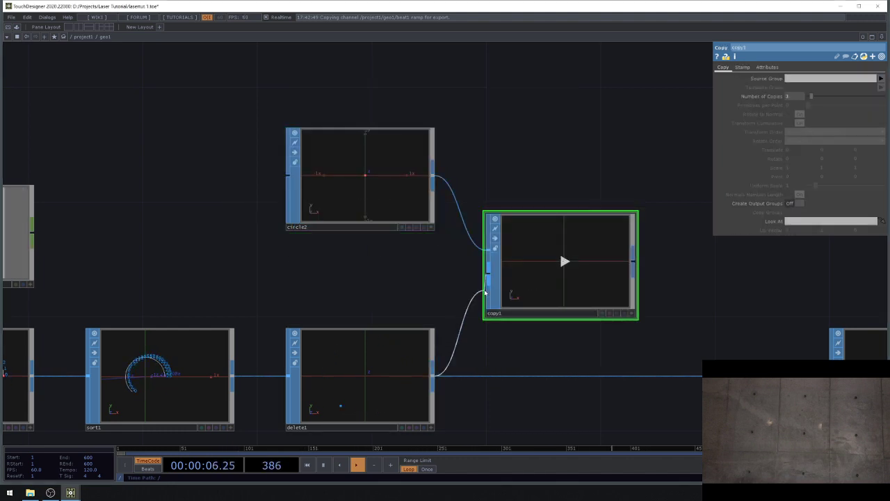
click(488, 275)
click(632, 269)
click(832, 376)
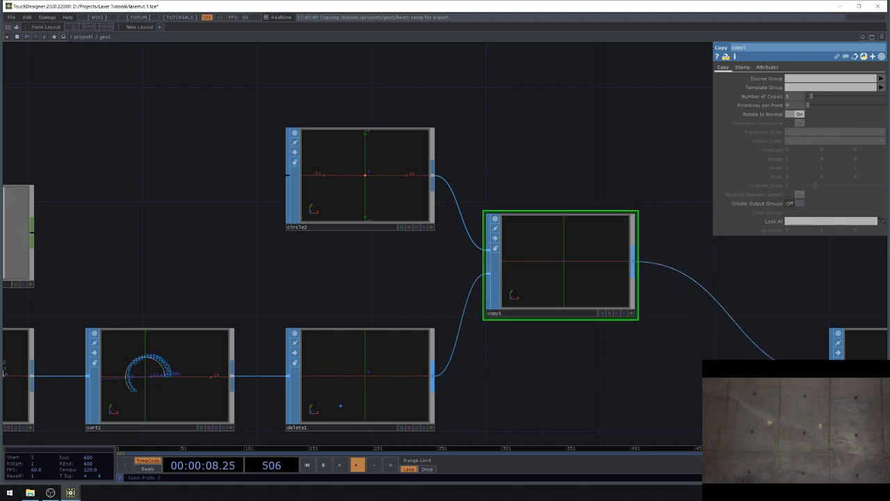
- Set circle2's radius to 0 and its divisions to 2 to shrink the copied circle to a point
click(391, 187)
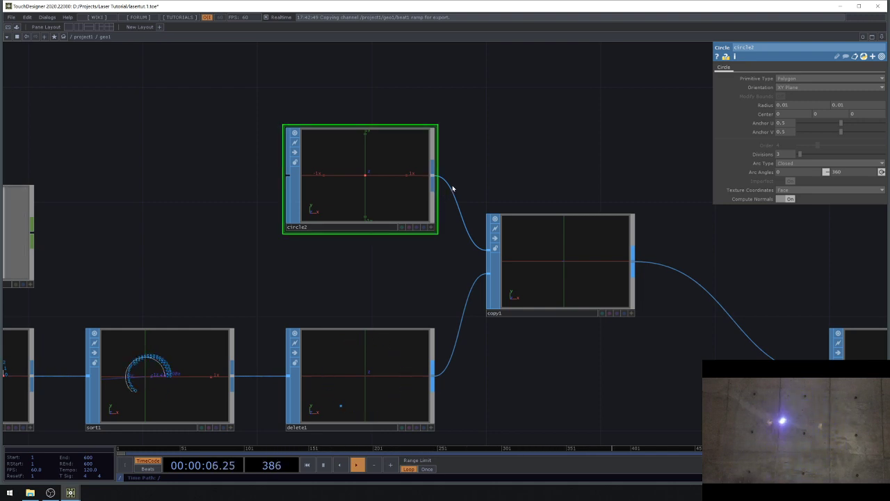
middle_drag(766, 107, 752, 125)
middle_drag(763, 91, 770, 111)
drag(801, 155, 799, 155)
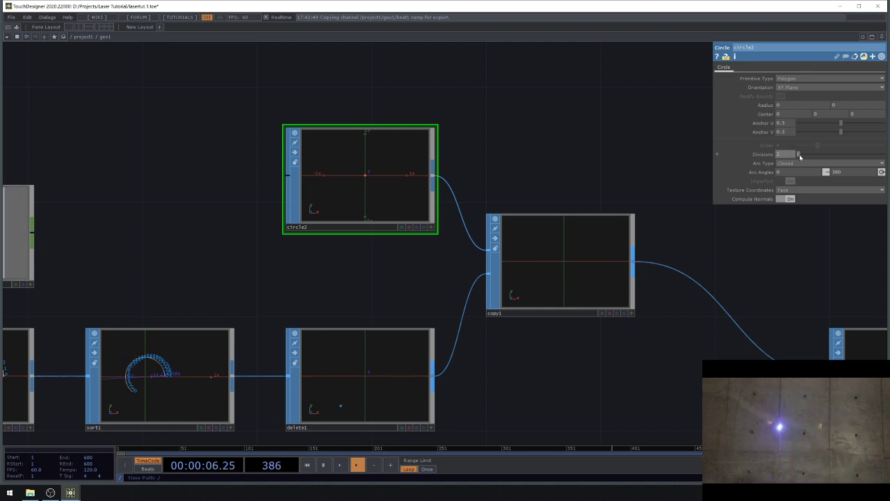
- Go up to project1, review the laser and video output chains, and check window1's parameters
scroll(234, 241, down, 4)
click(83, 38)
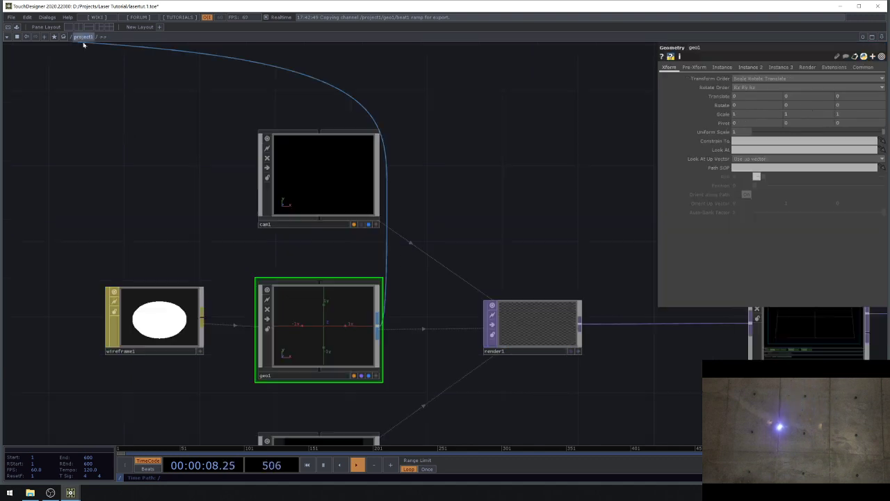
drag(569, 261, 292, 275)
scroll(307, 352, down, 5)
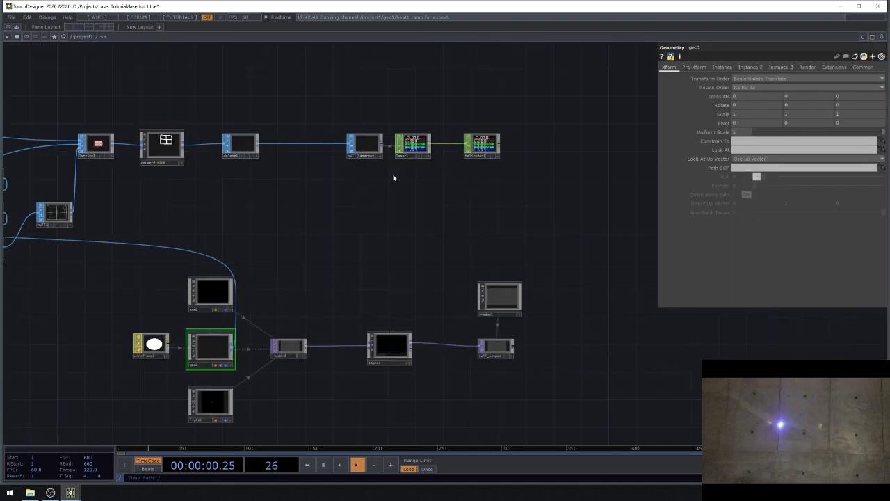
drag(485, 213, 465, 195)
scroll(451, 213, up, 4)
click(450, 212)
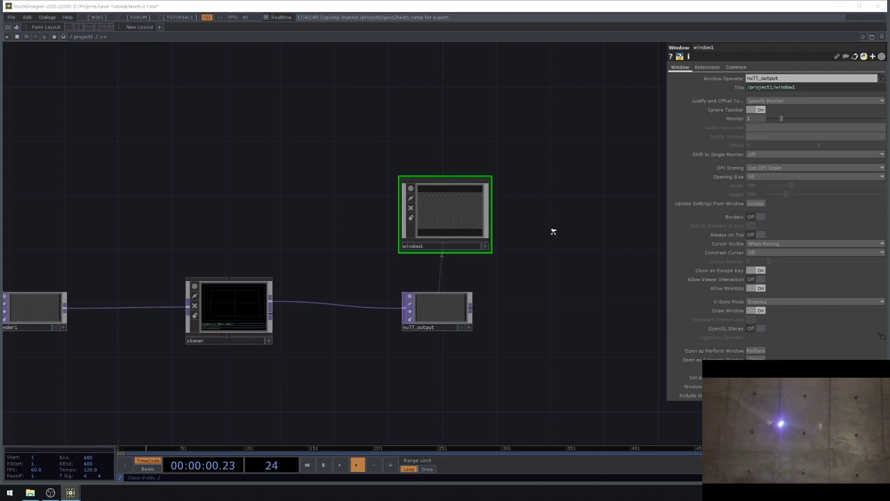
scroll(553, 232, down, 5)
scroll(313, 265, up, 5)
- Go back inside geo1 and turn on the render and display flags of sort1
click(313, 265)
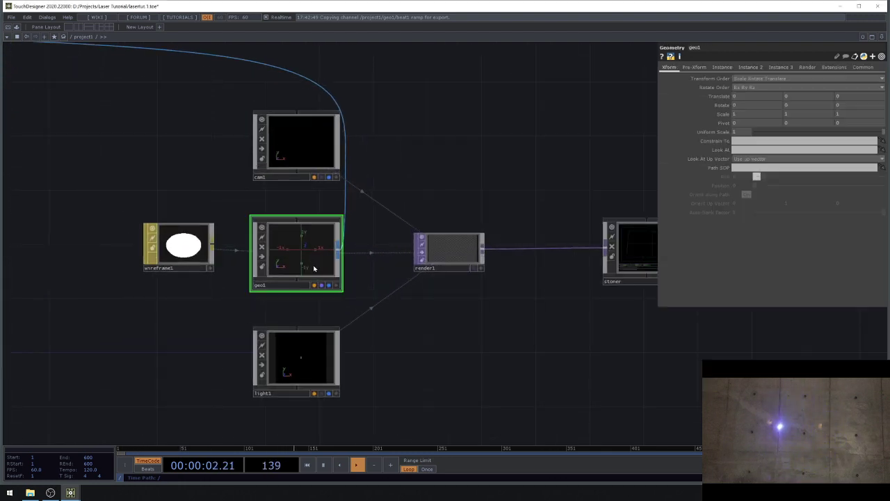
key(i)
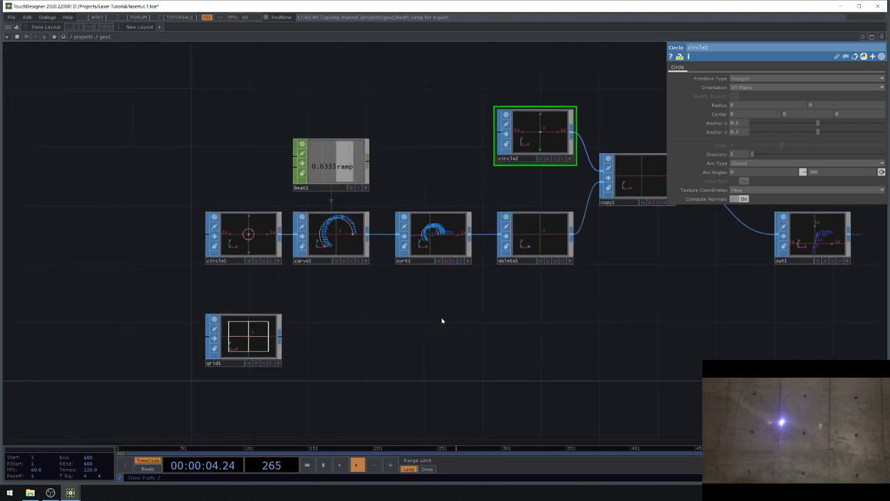
scroll(480, 257, up, 2)
scroll(480, 258, up, 1)
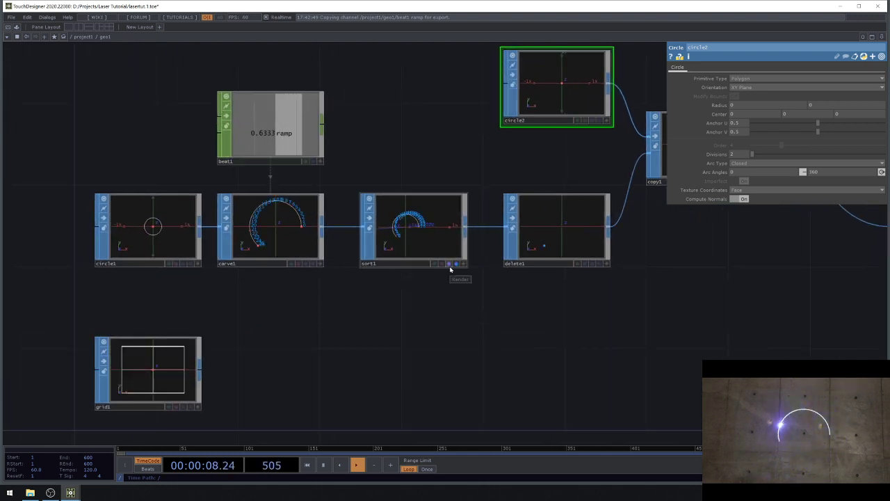
- Return to project1 and check the parameters of laser1 and heliosdac1
click(78, 37)
drag(480, 334, 289, 331)
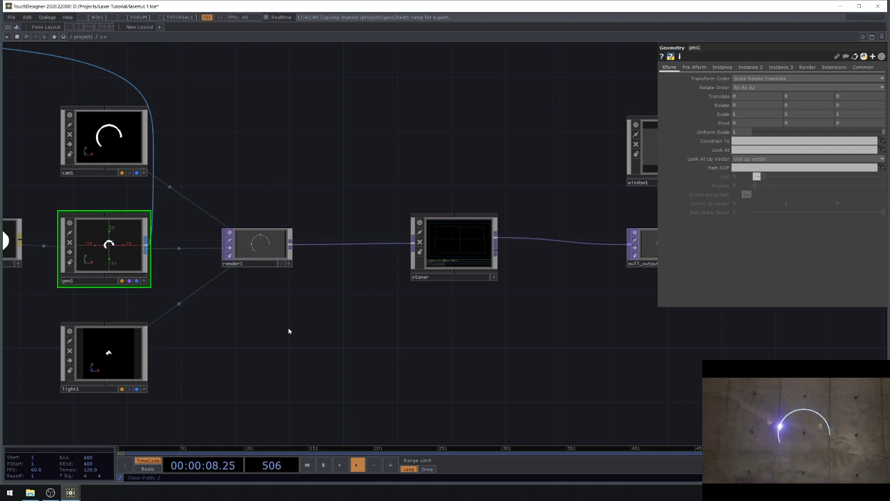
scroll(459, 354, down, 6)
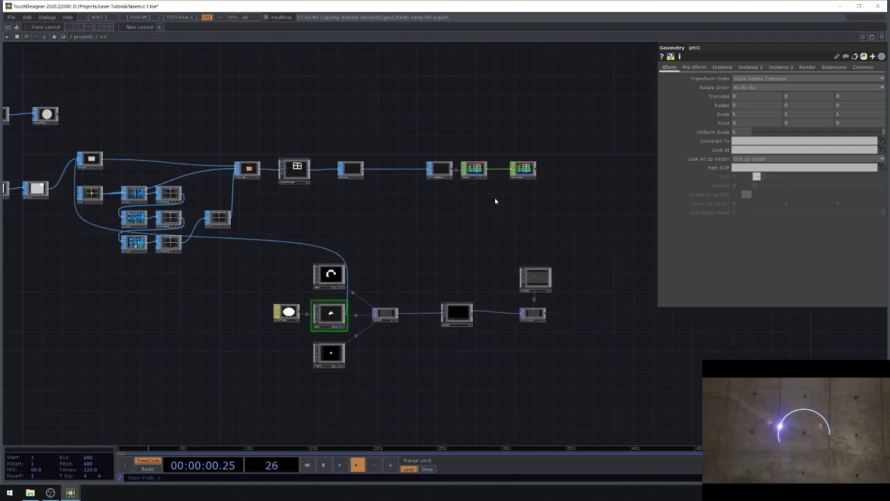
scroll(488, 179, up, 4)
click(462, 159)
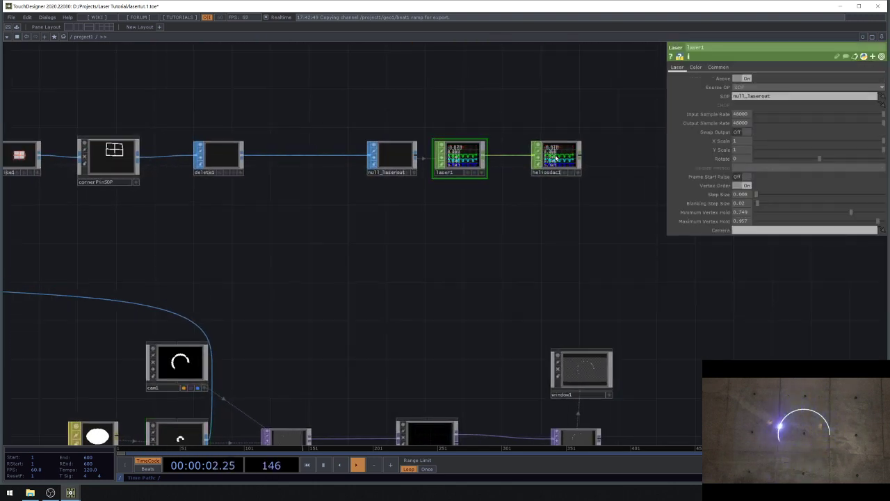
click(560, 155)
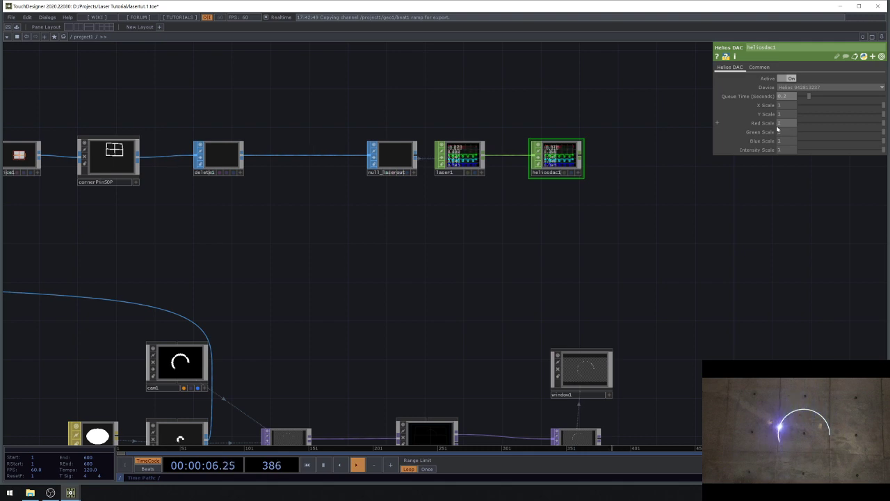
- Select null_output and window1 together and move them farther from stoner to make room
scroll(369, 164, down, 2)
scroll(356, 274, up, 1)
drag(390, 347, 342, 303)
scroll(515, 311, up, 1)
right_drag(516, 312, 456, 196)
drag(463, 196, 640, 189)
- Insert a Cache TOP between stoner and null_output
scroll(376, 269, up, 5)
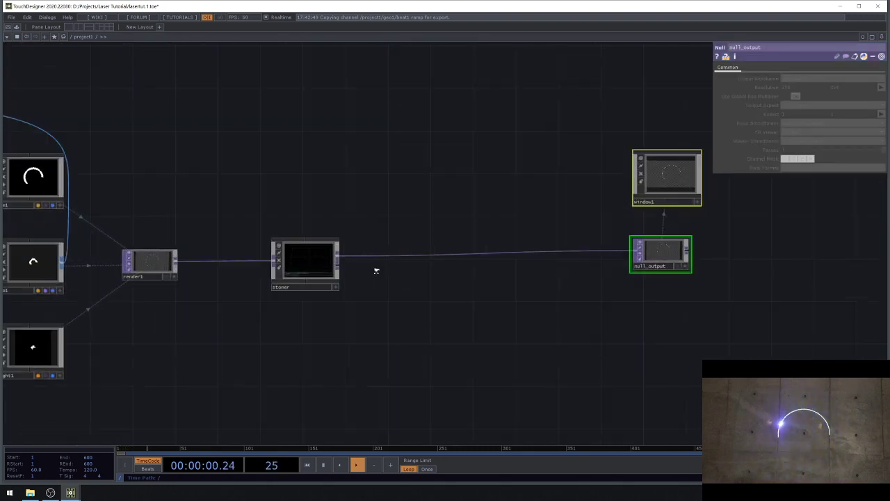
click(248, 263)
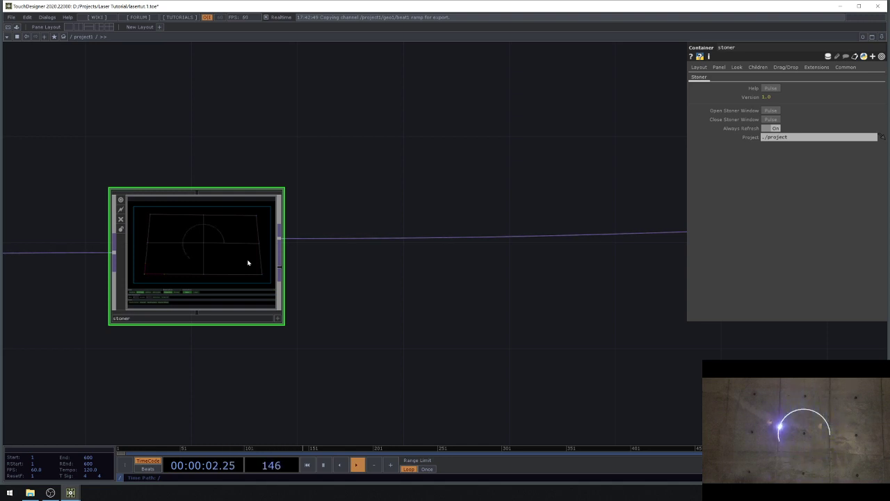
right_click(283, 244)
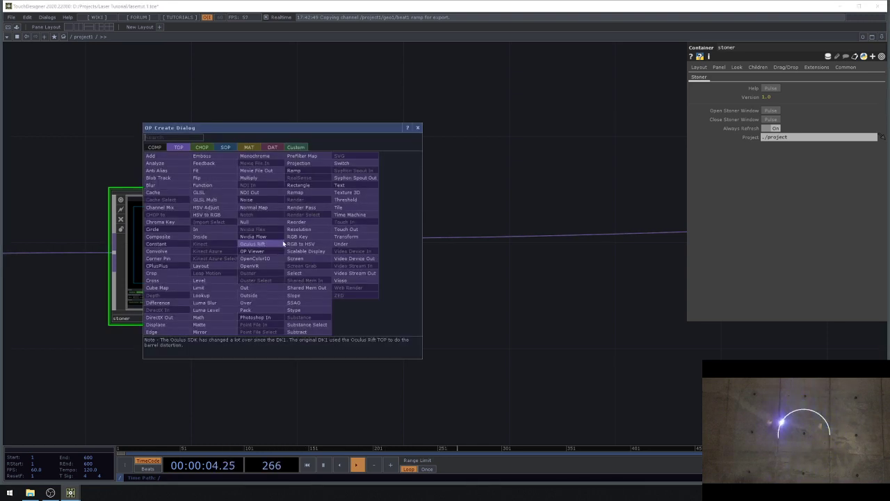
text(ca)
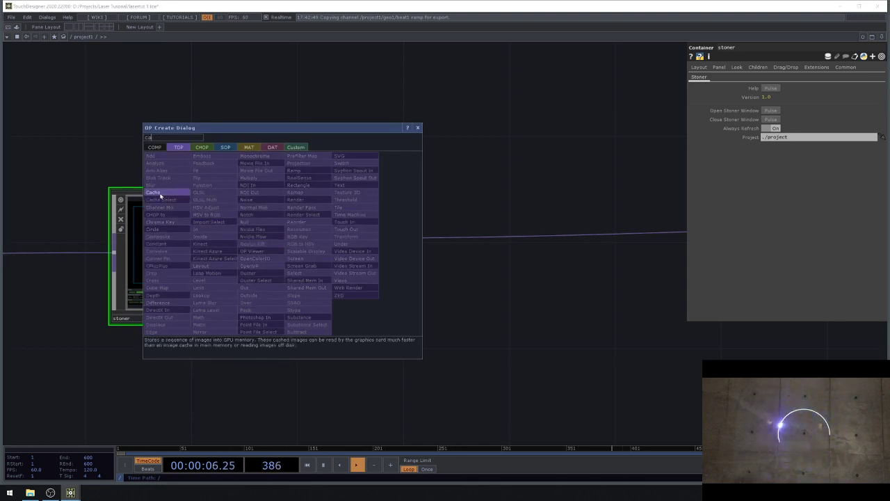
click(152, 192)
click(476, 233)
scroll(500, 212, up, 1)
scroll(500, 212, up, 2)
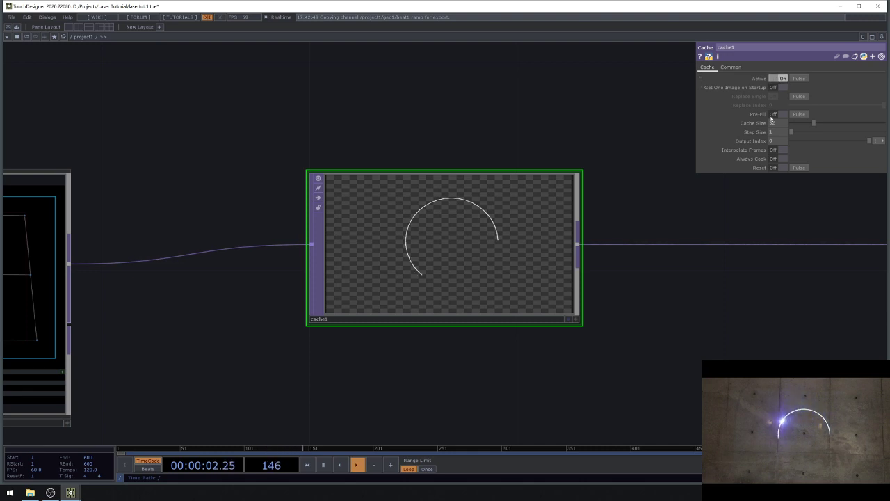
drag(759, 280, 526, 281)
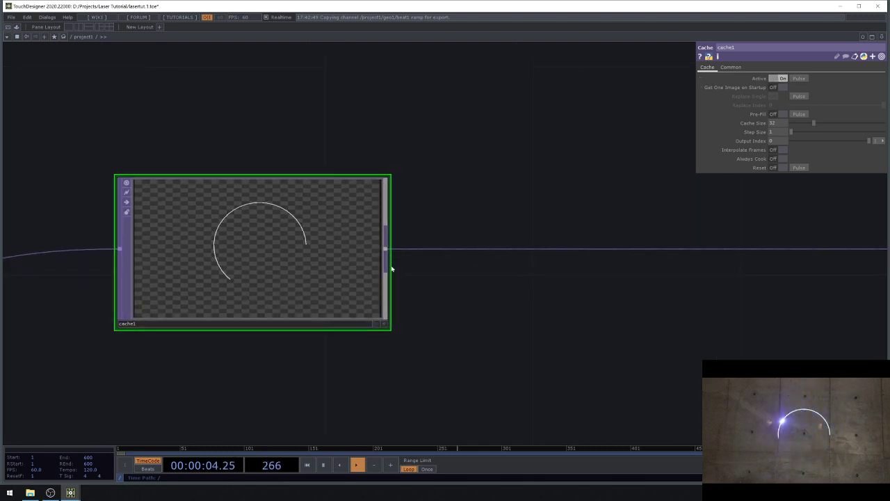
key(Tab)
text(c)
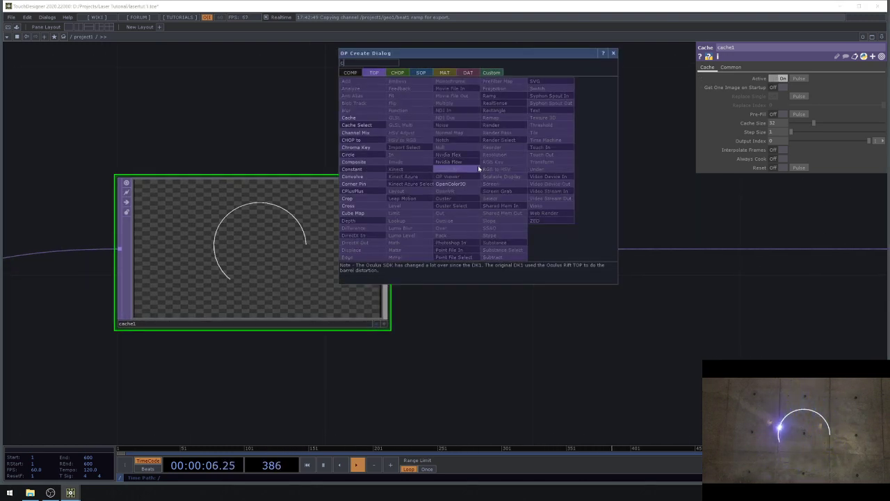
click(357, 126)
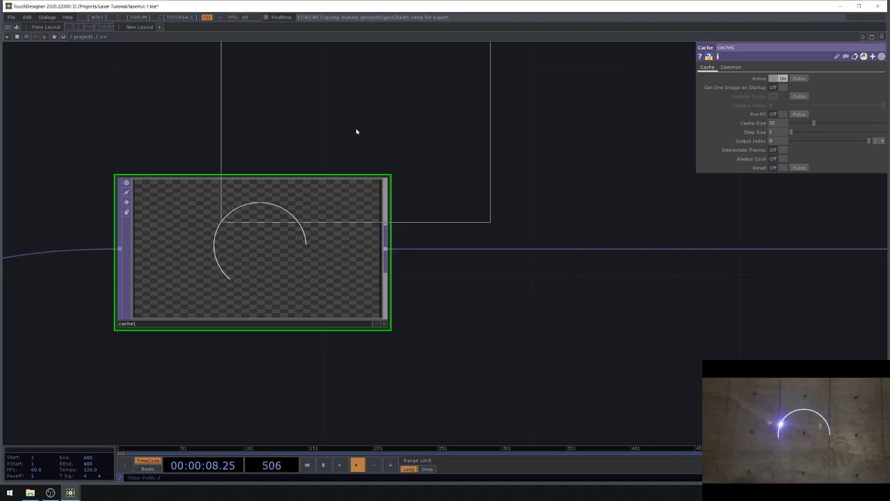
click(463, 138)
key(Delete)
- Add a Cache Select TOP beside cache1 and set its Cache TOP to cache1
key(Tab)
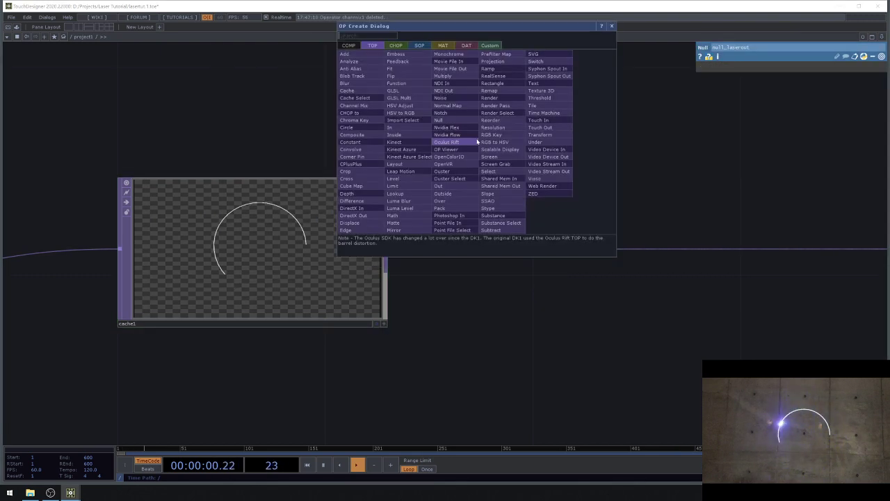
click(361, 98)
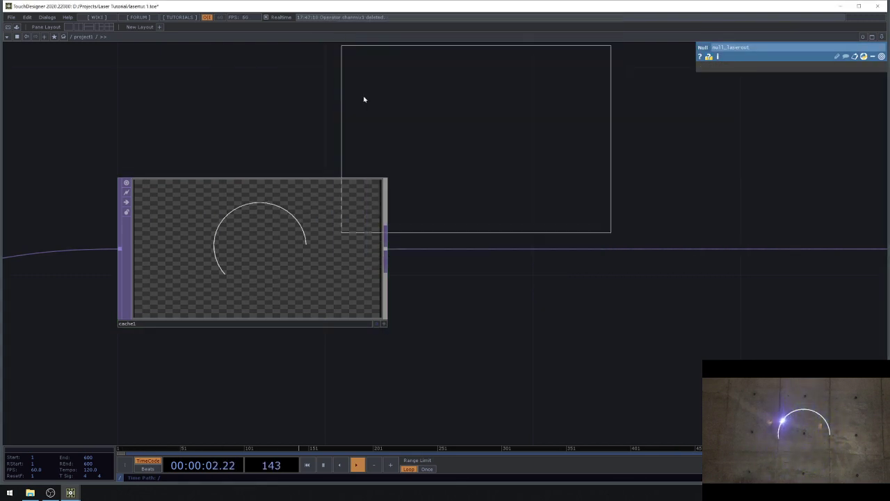
click(477, 195)
scroll(419, 240, down, 2)
drag(358, 227, 804, 79)
- Give cacheselect1 a negative cache index and wire its output into null_output in place of cache1
drag(699, 158, 493, 190)
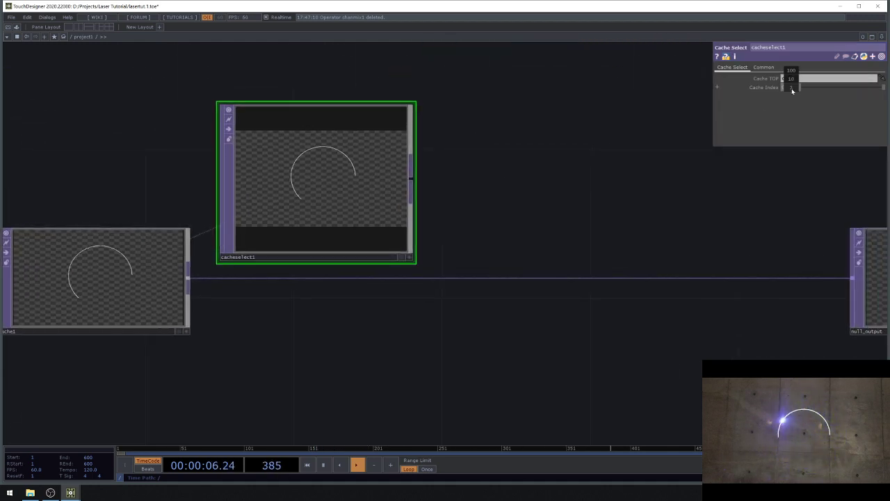
click(417, 180)
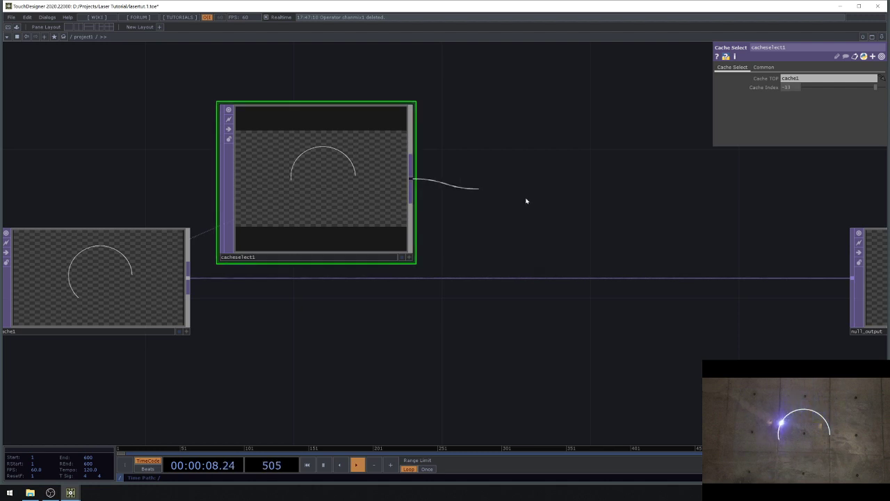
scroll(556, 208, down, 3)
click(710, 243)
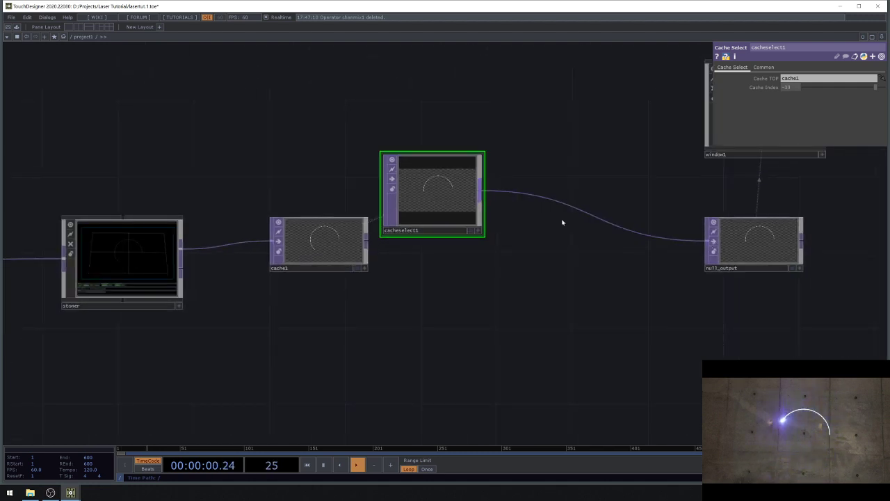
- Fine-tune cacheselect1's cache index to -9 and frame the whole project1 network
scroll(467, 191, up, 2)
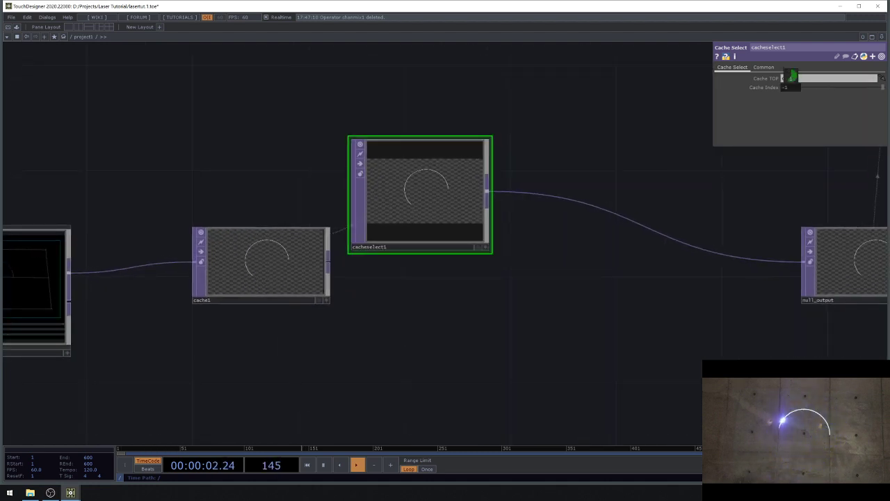
drag(871, 87, 872, 88)
mouse_move(796, 88)
middle_down()
mouse_move(792, 72)
mouse_move(791, 89)
middle_up()
key(h)
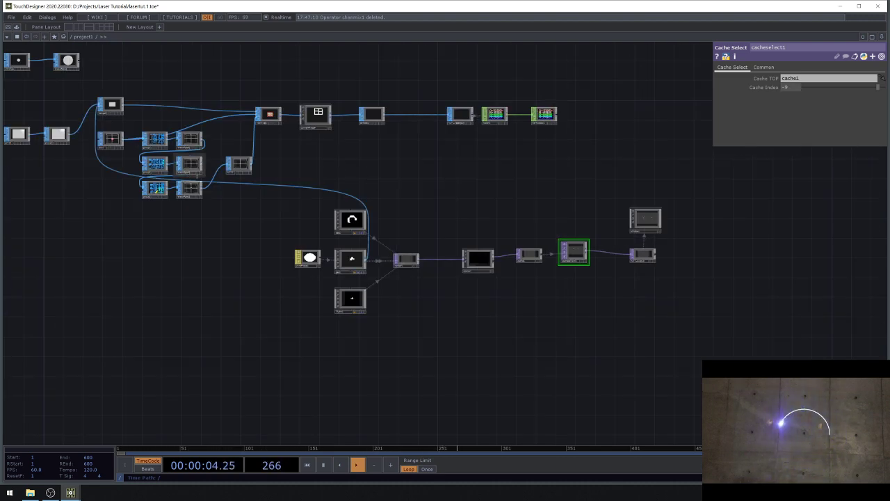
- Fine-tune cacheselect1's cache index to -11
scroll(65, 92, up, 3)
drag(68, 98, 192, 137)
drag(429, 306, 369, 264)
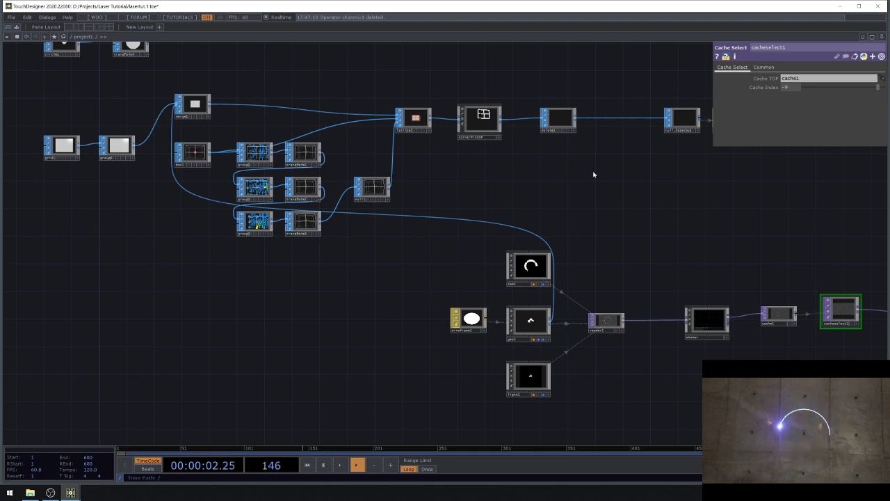
drag(475, 167, 168, 98)
scroll(567, 242, up, 5)
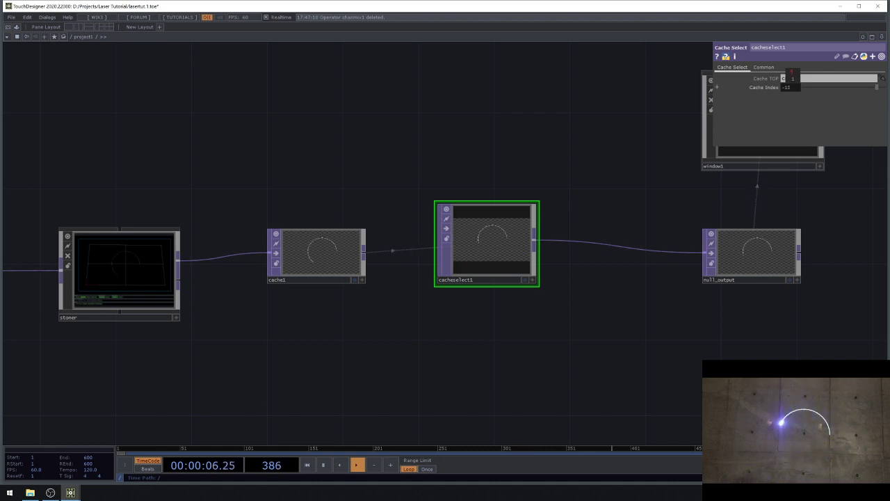
click(792, 79)
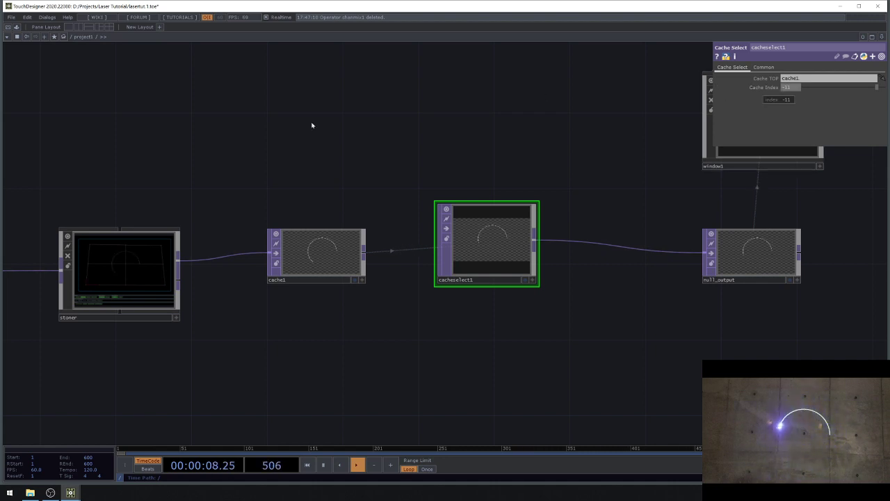
- Move circle1 and transform4 together sideways to free the network space above grid1
scroll(418, 230, down, 6)
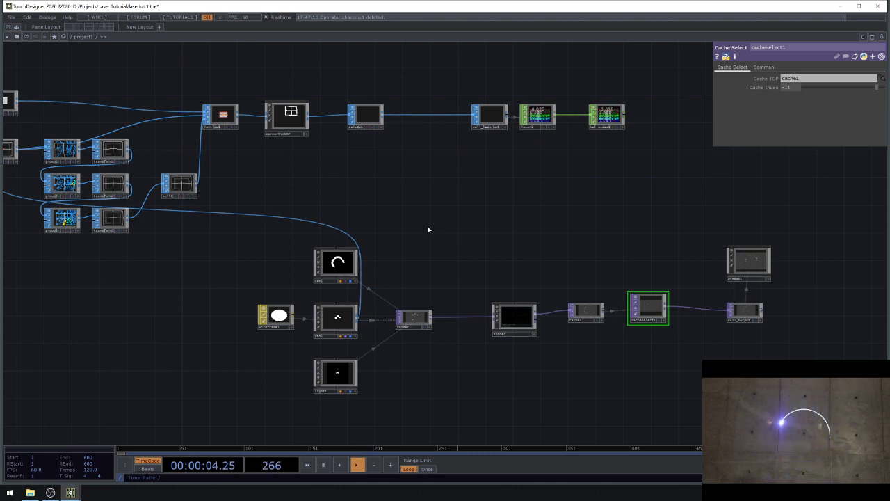
drag(453, 208, 609, 234)
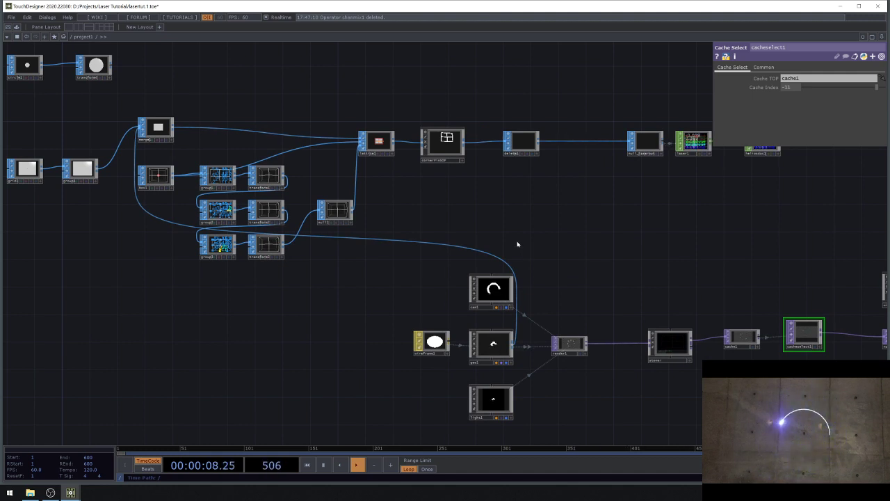
drag(184, 276, 427, 347)
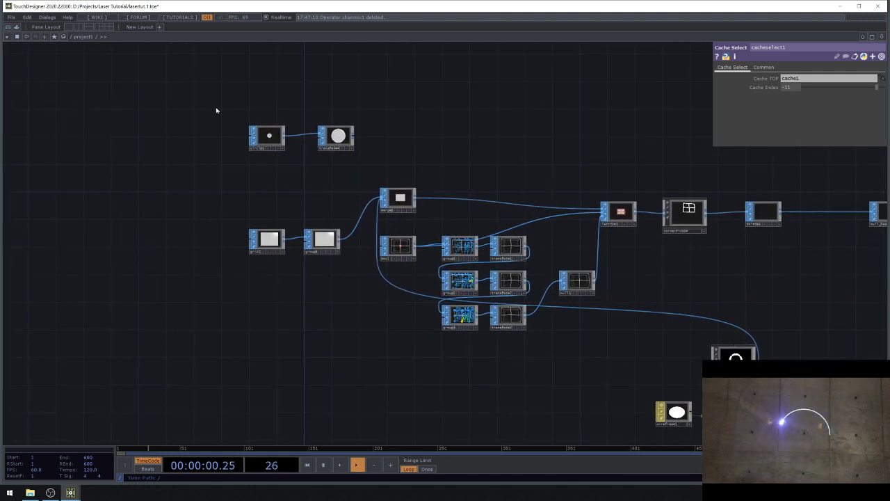
right_drag(217, 108, 351, 144)
drag(351, 143, 206, 197)
scroll(232, 173, up, 3)
key(Tab)
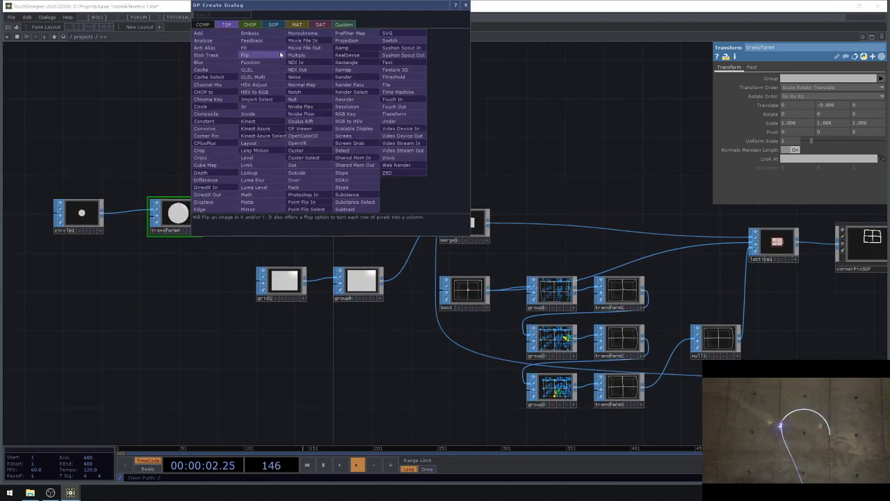
click(388, 63)
drag(298, 119, 293, 184)
scroll(299, 186, up, 3)
scroll(298, 187, up, 1)
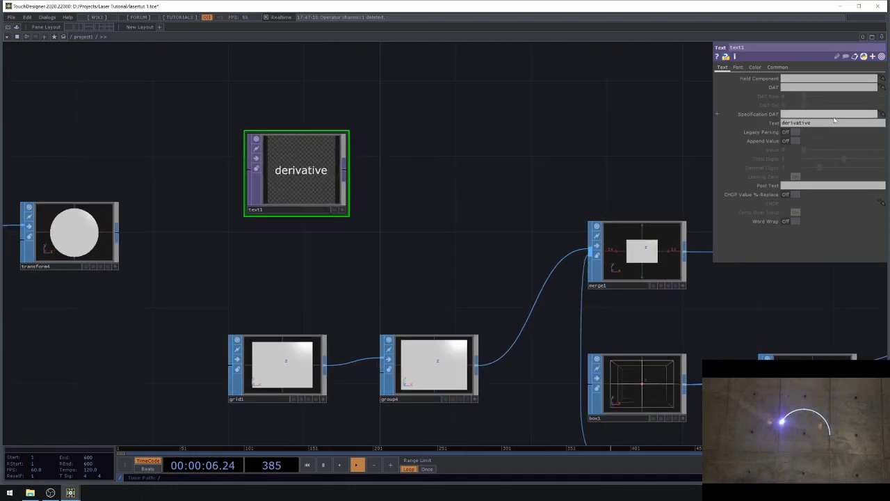
click(832, 122)
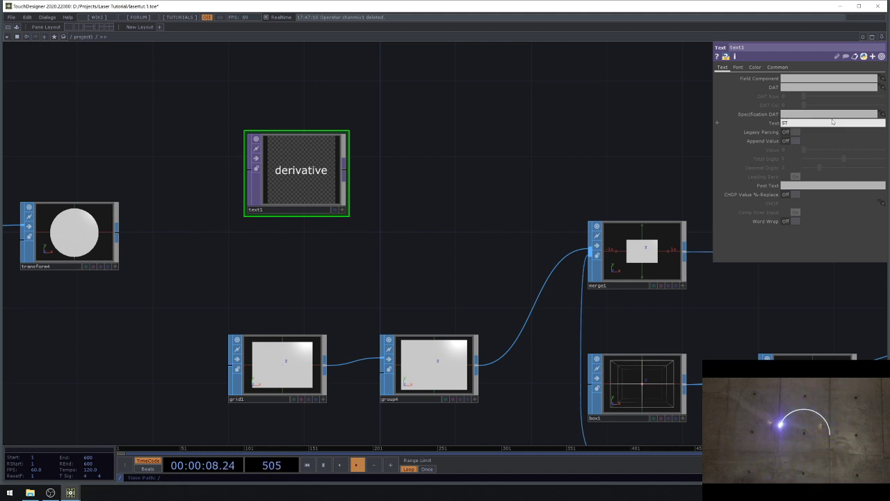
text(STAY HOME)
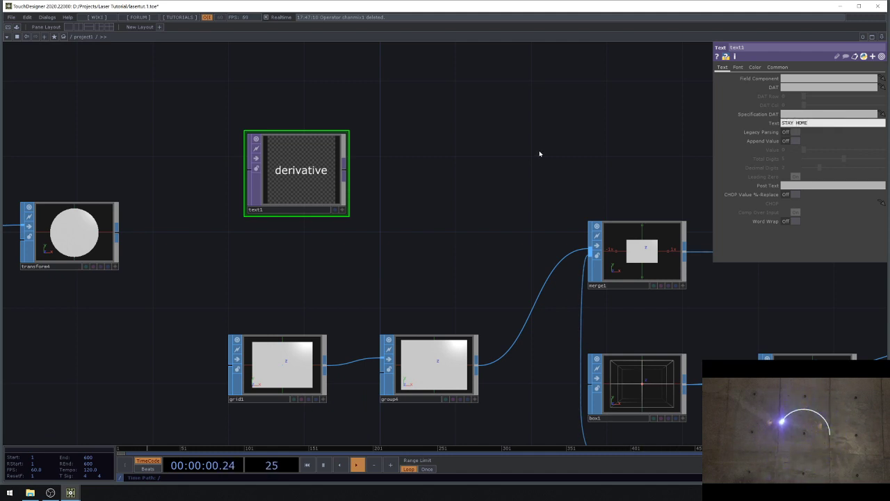
key(Return)
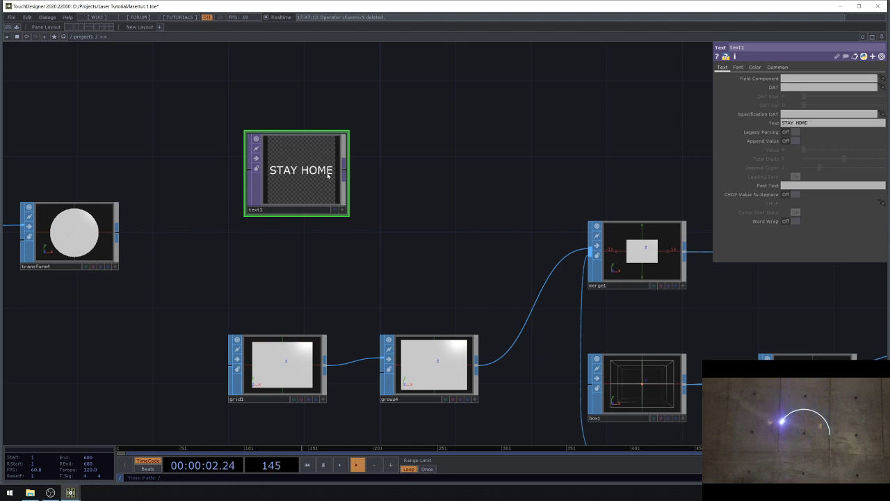
key(Delete)
- Add a Text SOP in the empty space above grid1
key(Tab)
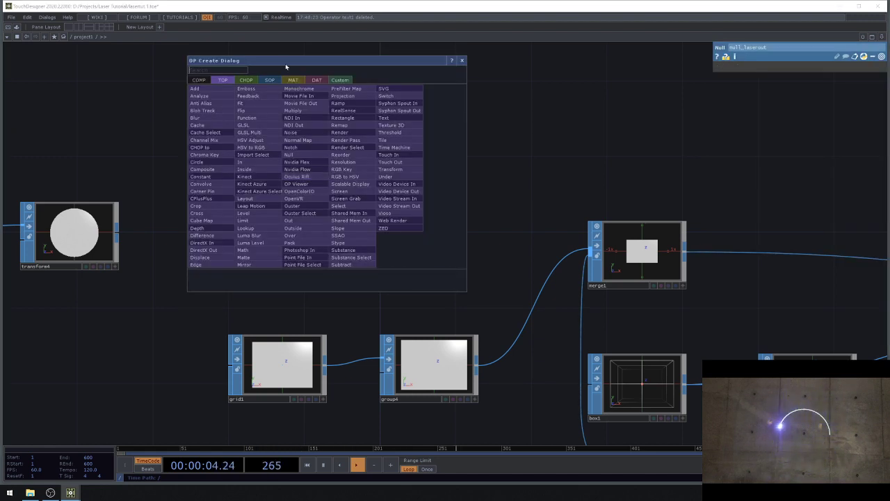
click(269, 79)
text(TE)
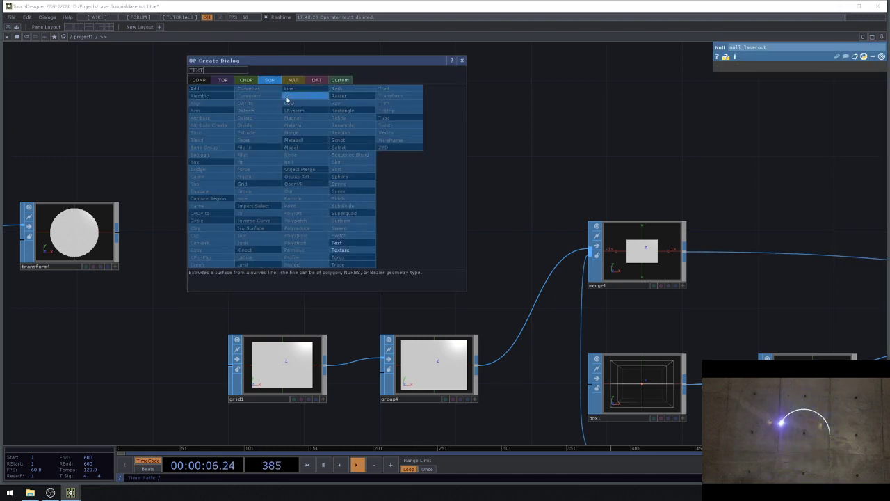
text(XT)
click(340, 244)
click(295, 189)
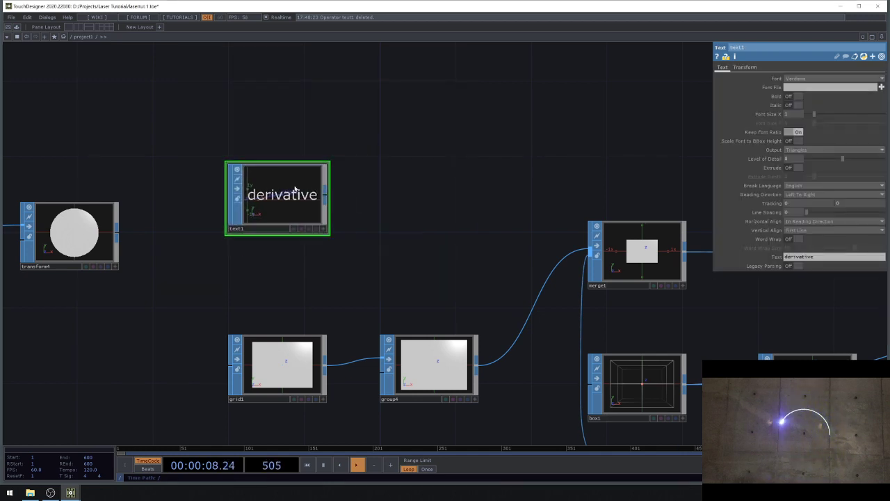
- Set the Text SOP's text to STAY HOME
double_click(804, 257)
text(S)
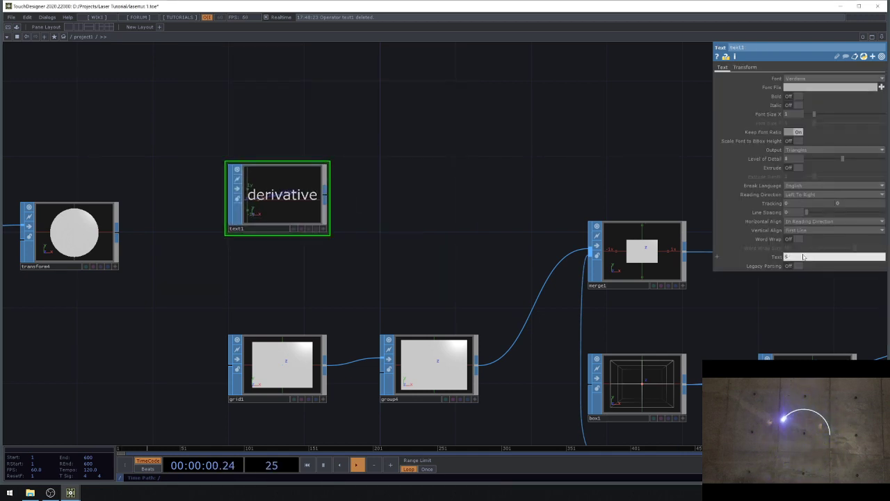
text(TAY HOME)
key(Return)
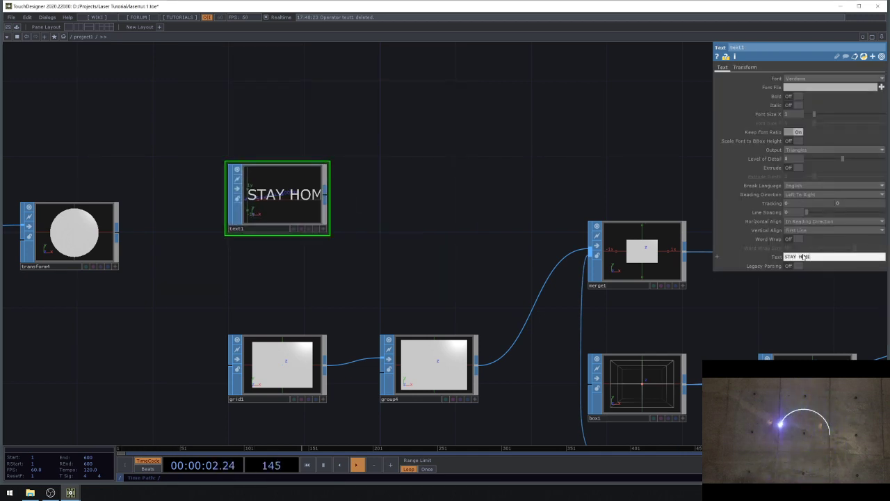
- Add a Transform SOP after text1, wire its output into merge1, and align it above group4
scroll(368, 149, up, 3)
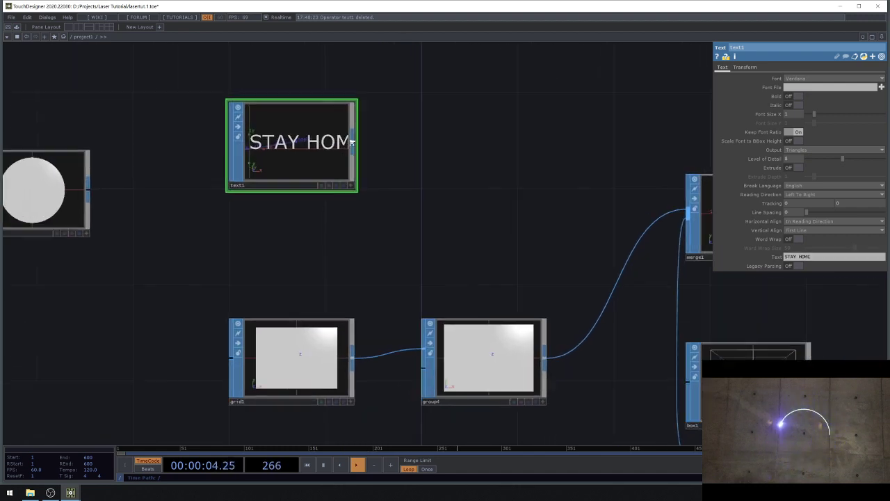
key(Tab)
text(tr)
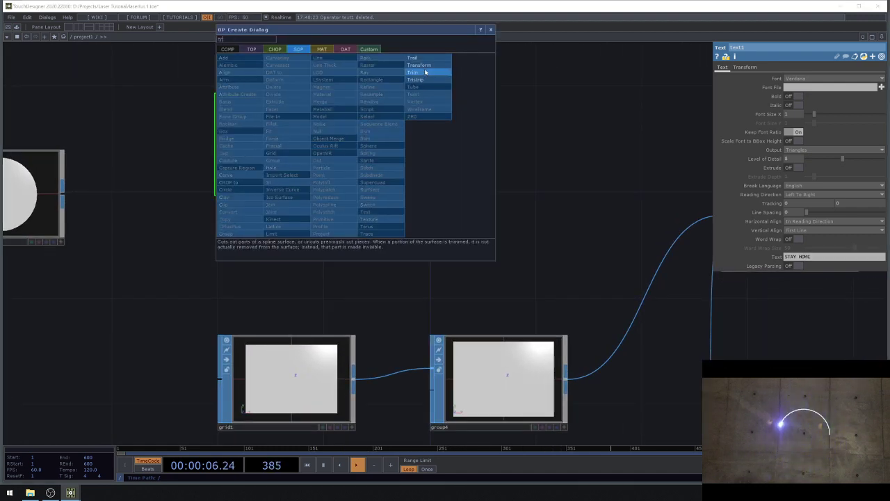
click(424, 65)
click(473, 135)
scroll(497, 124, down, 2)
drag(511, 115, 643, 186)
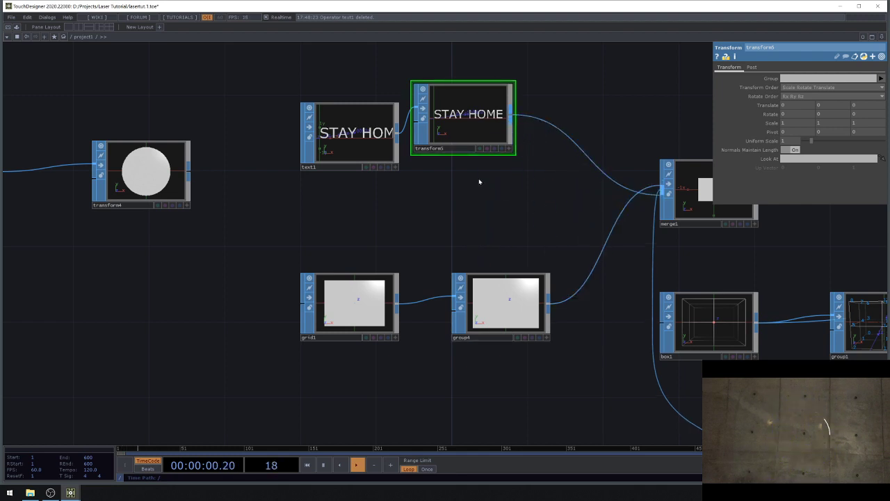
drag(472, 121, 511, 140)
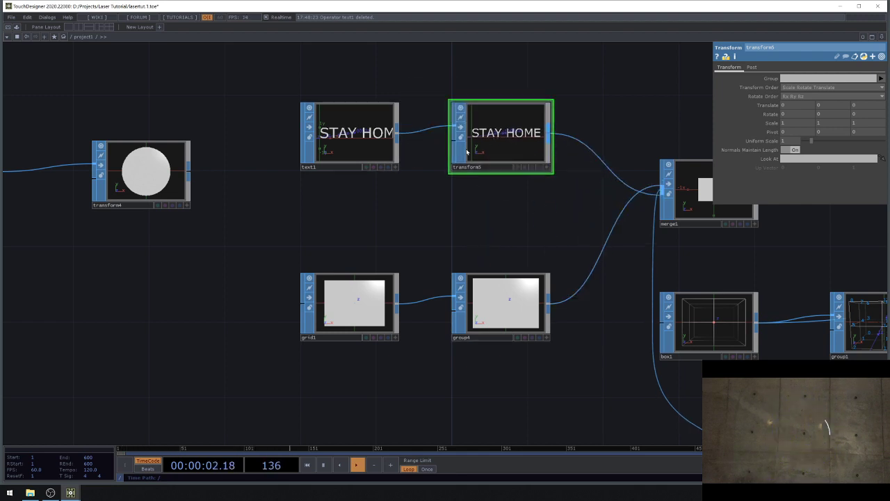
- Try scaling the text in transform5 to -0.9 on all three axes
mouse_move(765, 123)
mouse_down()
mouse_move(732, 111)
mouse_move(764, 111)
mouse_up()
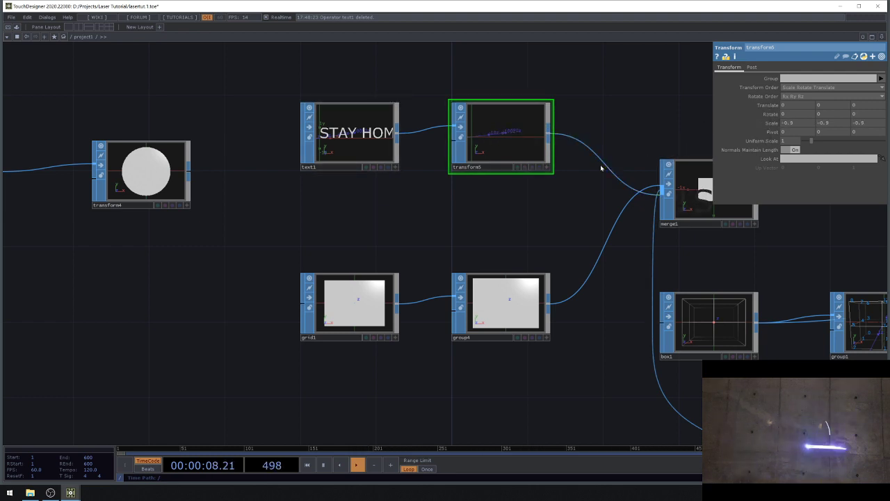
drag(467, 198, 355, 202)
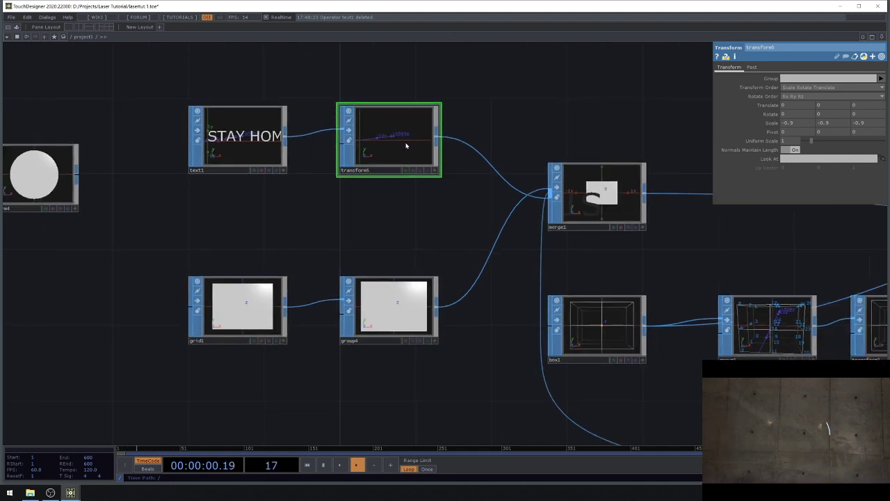
click(579, 187)
click(413, 147)
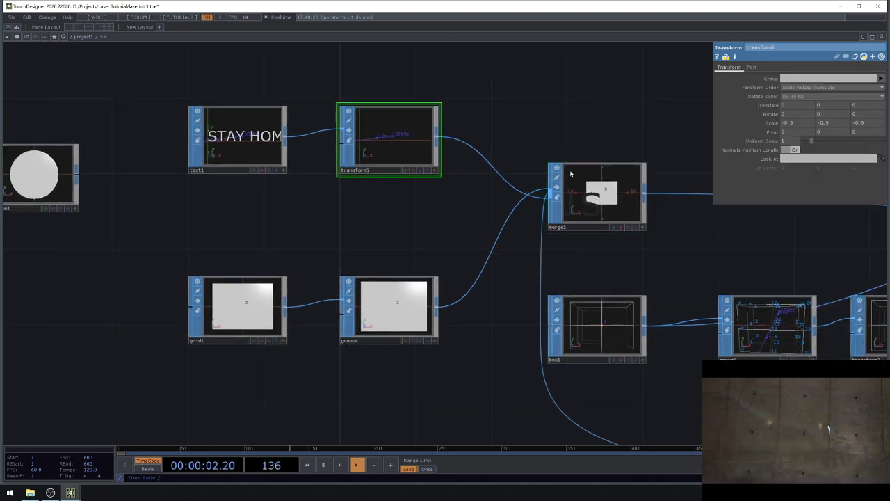
- Set transform5's scale to 0.1 on X, Y and Z while viewing the text in merge1
scroll(570, 174, up, 5)
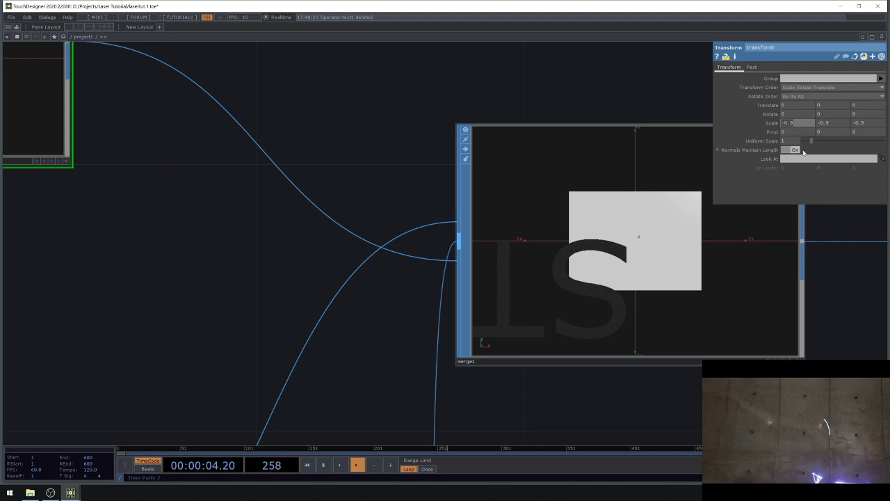
text(0.1)
key(Tab)
text(0)
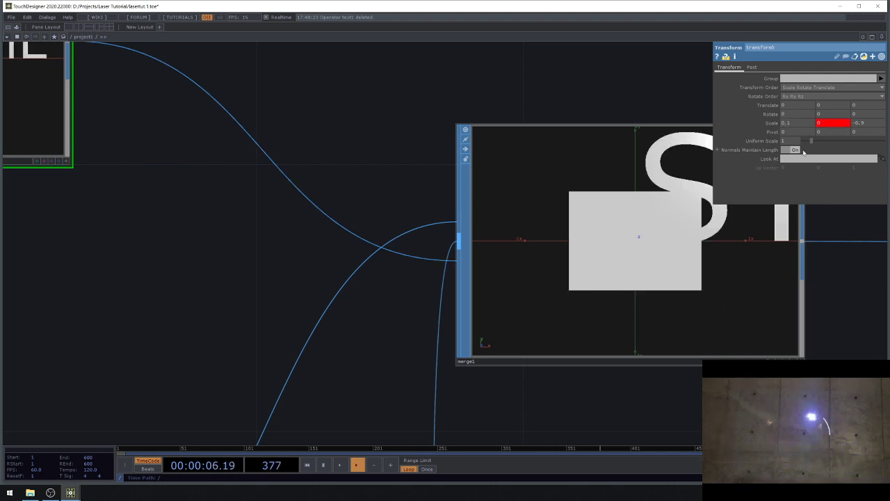
click(830, 139)
text(0.1)
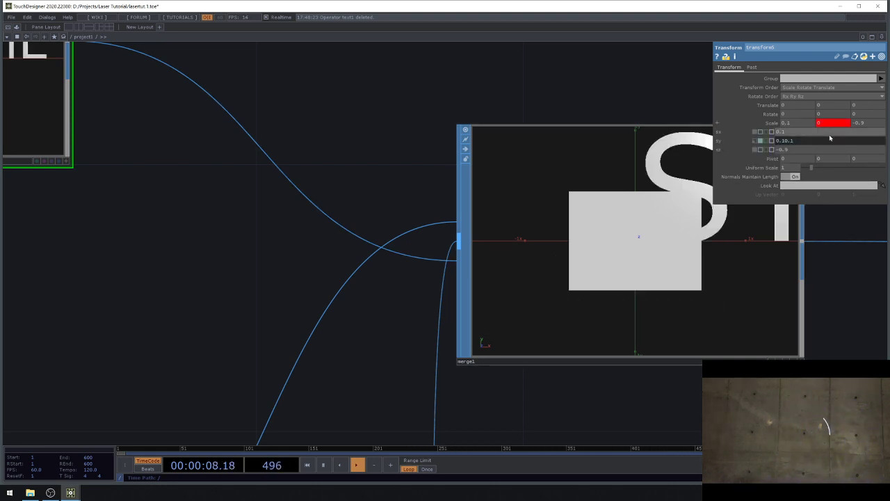
key(Return)
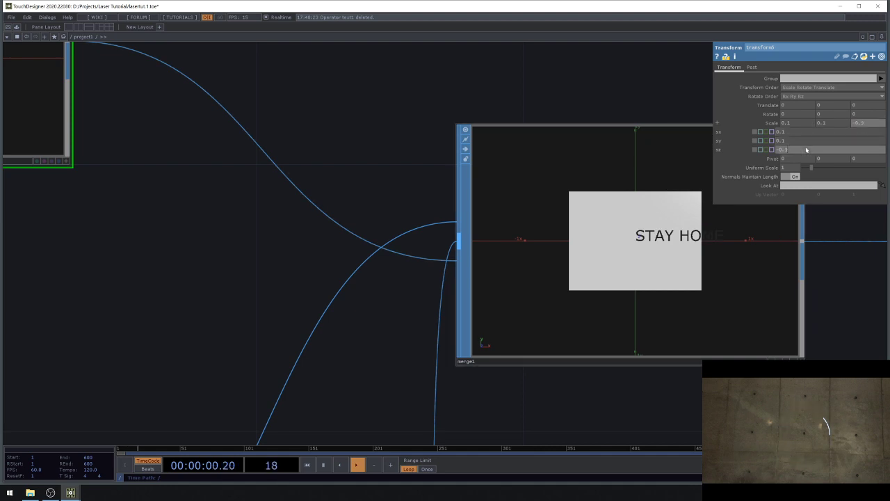
click(807, 150)
text(0.1)
key(Return)
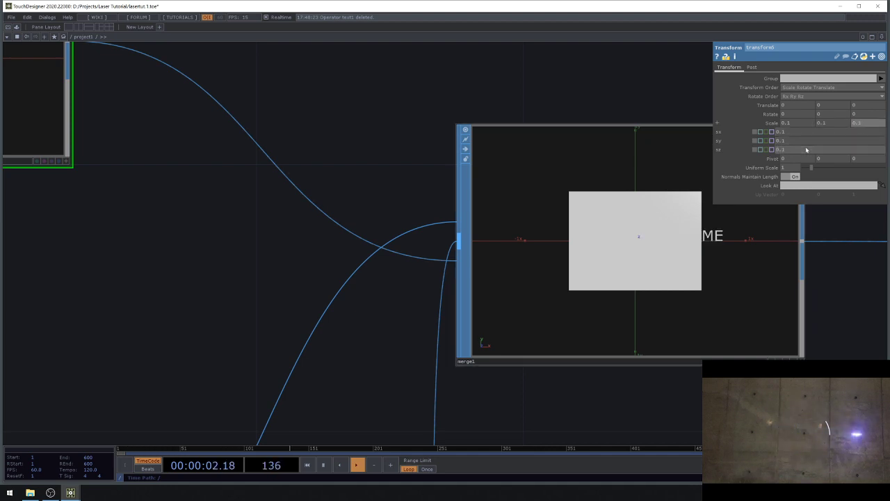
- Centre the text within the rectangle in merge1 by setting transform5's X translate to -0.37
click(793, 104)
text(-0.1)
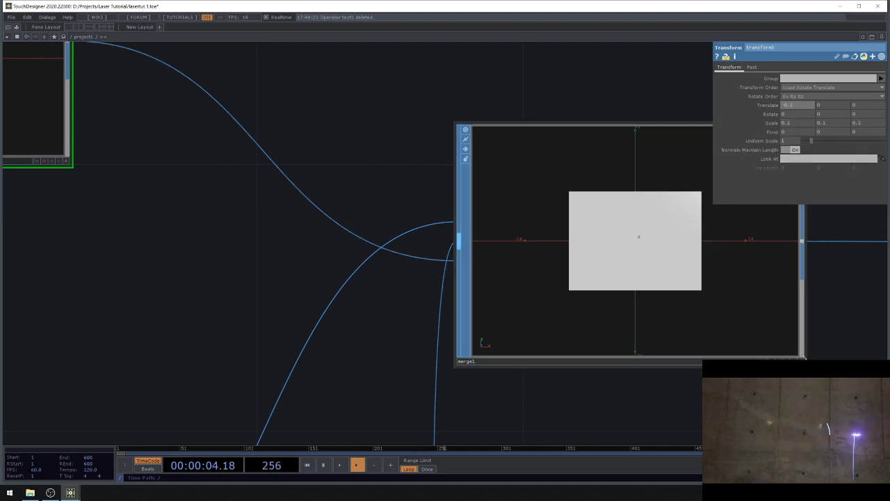
key(Return)
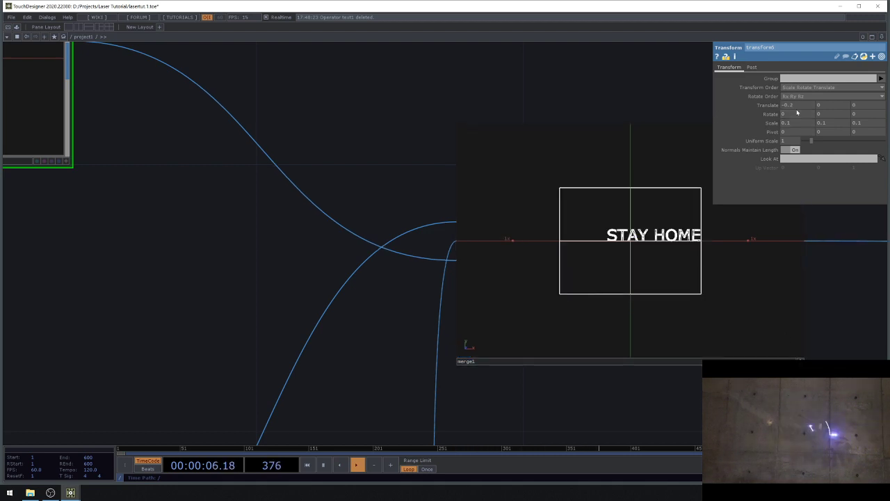
middle_drag(797, 109, 796, 94)
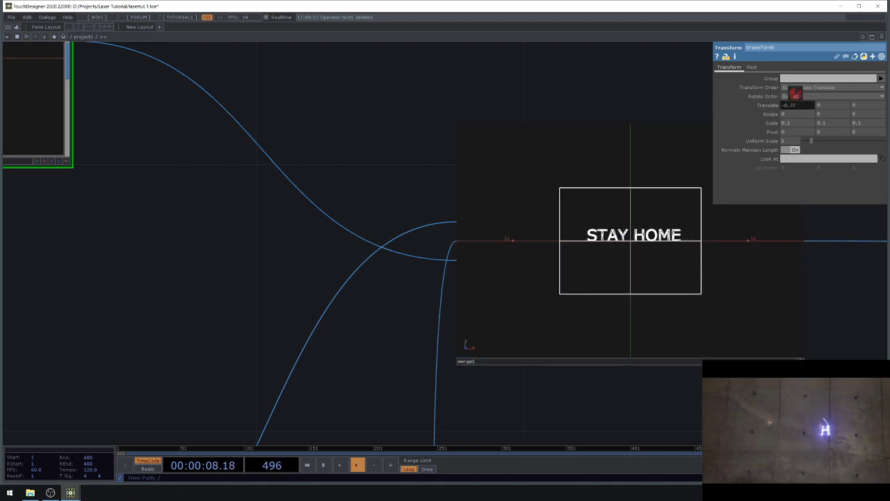
- Inspect the lettering in merge1 and set text1's output to Open Polygons
scroll(633, 249, up, 5)
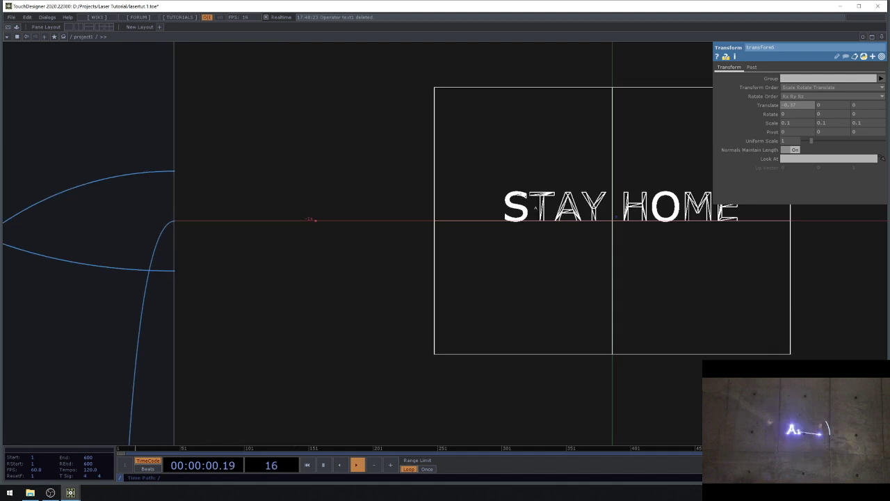
scroll(554, 210, down, 6)
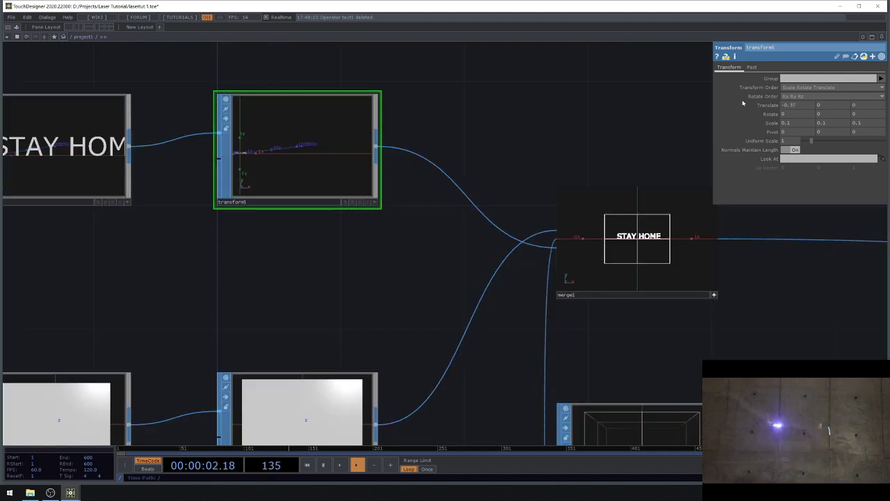
click(129, 151)
click(799, 150)
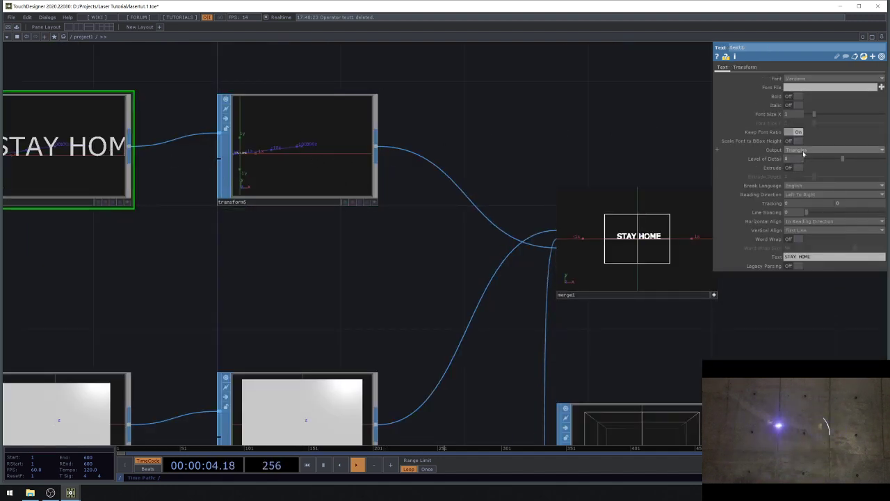
click(802, 171)
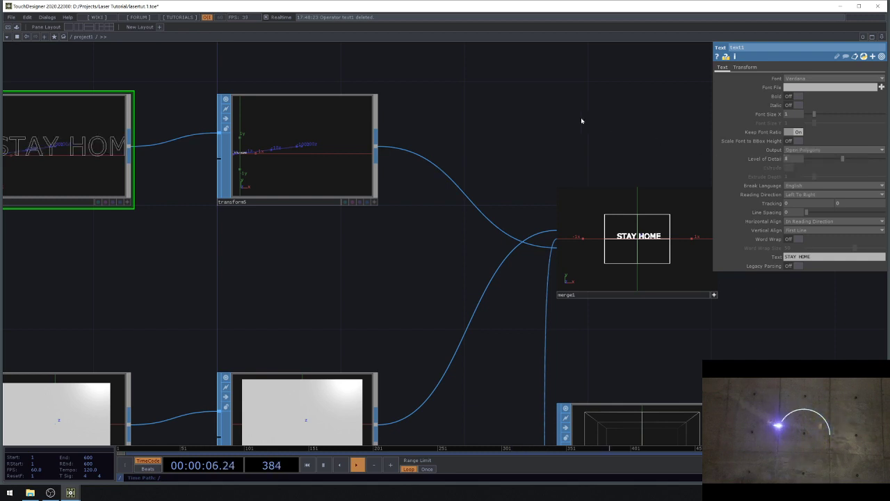
- Set laser1's Step Size to 0.02 and its Minimum Vertex Hold to 0
drag(583, 121, 279, 98)
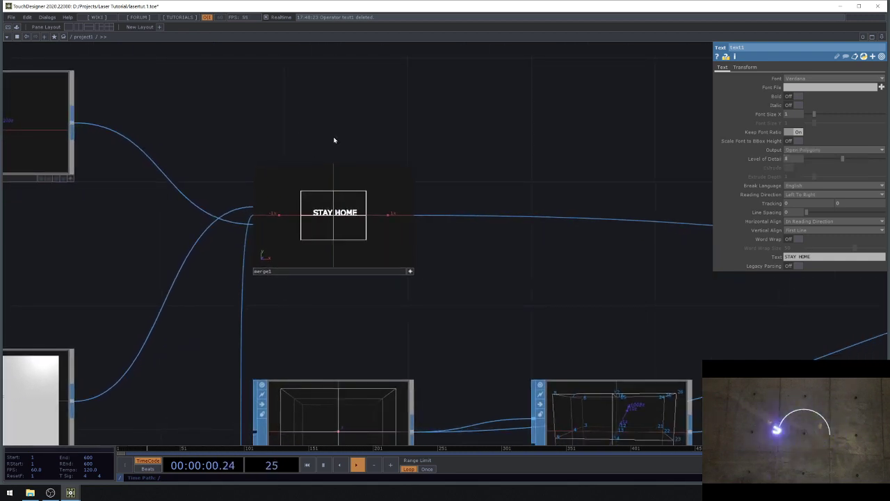
scroll(259, 117, down, 7)
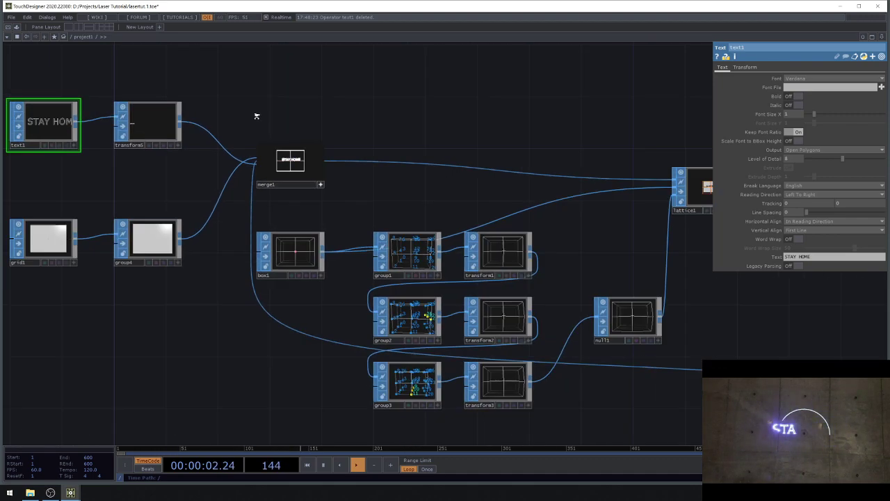
drag(593, 113, 299, 120)
scroll(491, 174, up, 3)
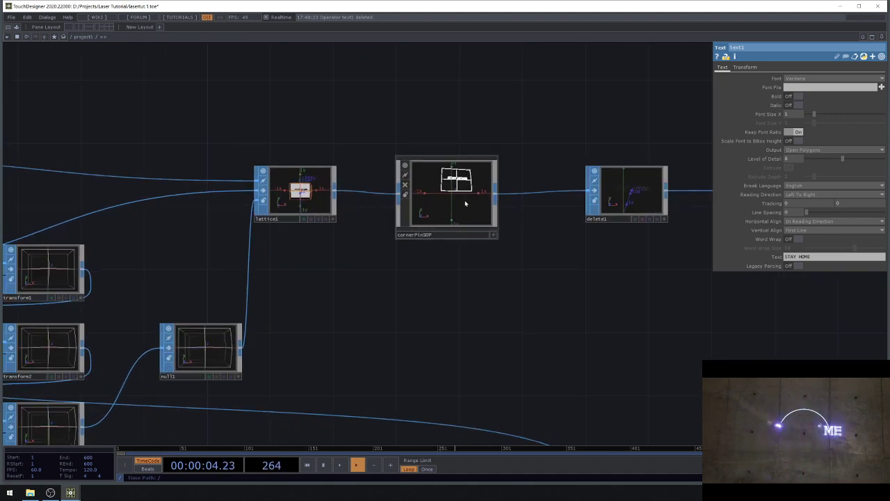
click(467, 203)
drag(496, 284, 237, 291)
drag(575, 293, 343, 304)
click(544, 219)
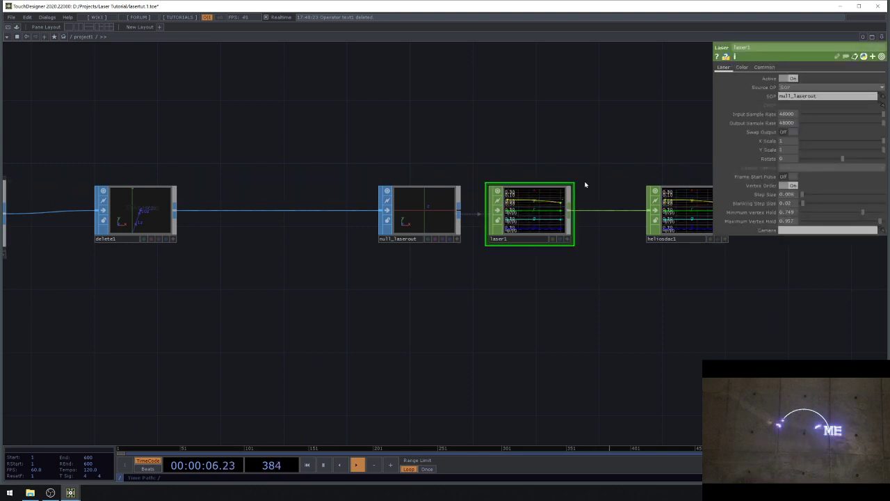
scroll(584, 186, up, 2)
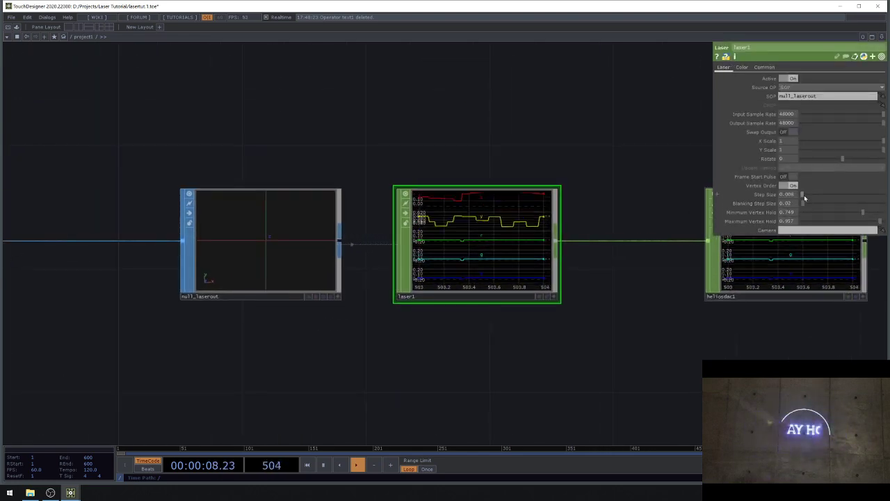
drag(803, 194, 814, 195)
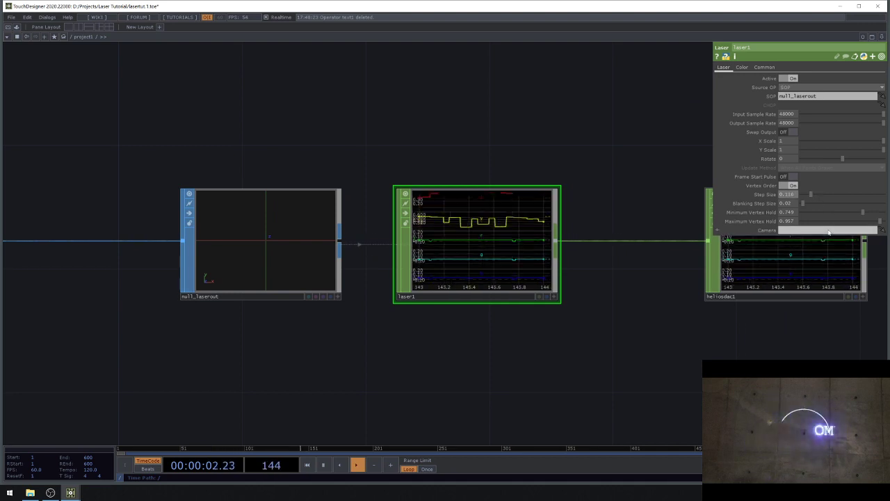
drag(863, 213, 799, 209)
middle_drag(787, 195, 795, 200)
drag(808, 211, 800, 212)
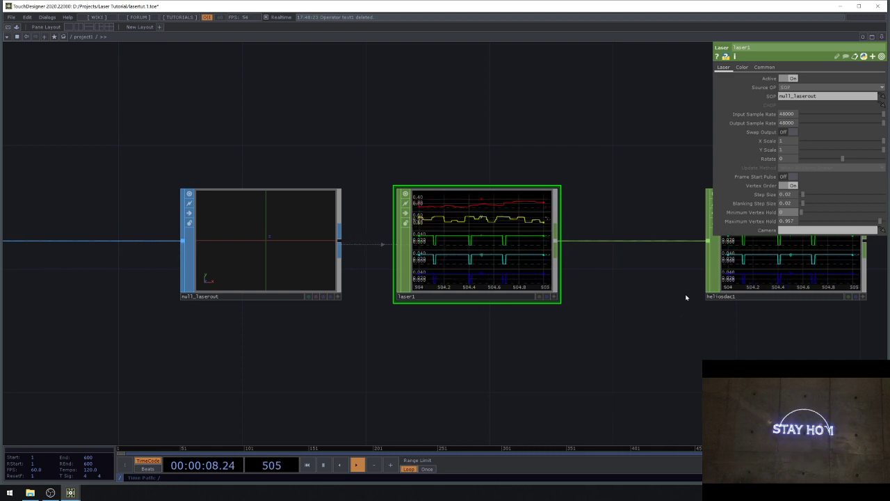
- Try adjusting laser1's Minimum Vertex Hold while watching the projected lettering
scroll(485, 216, down, 6)
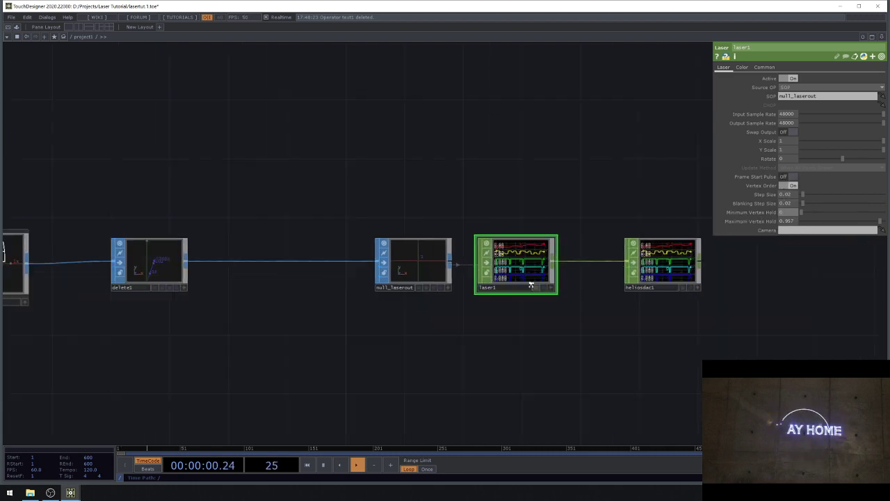
drag(154, 190, 295, 178)
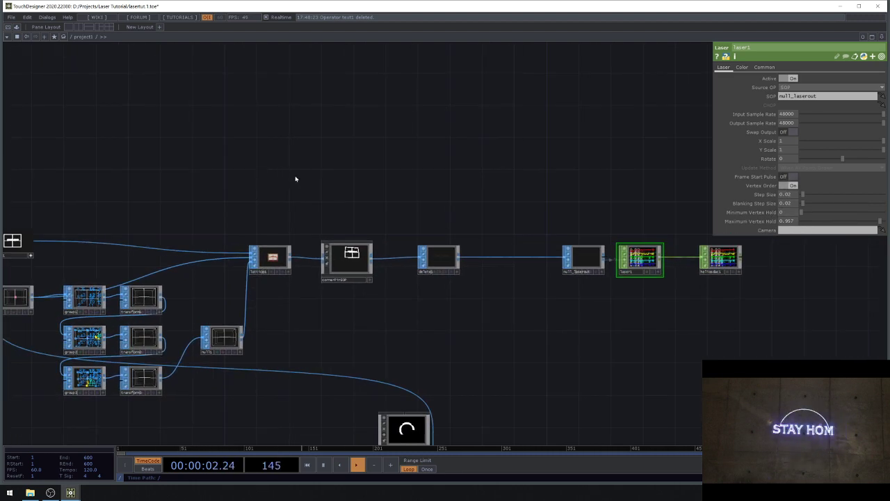
drag(385, 152, 275, 127)
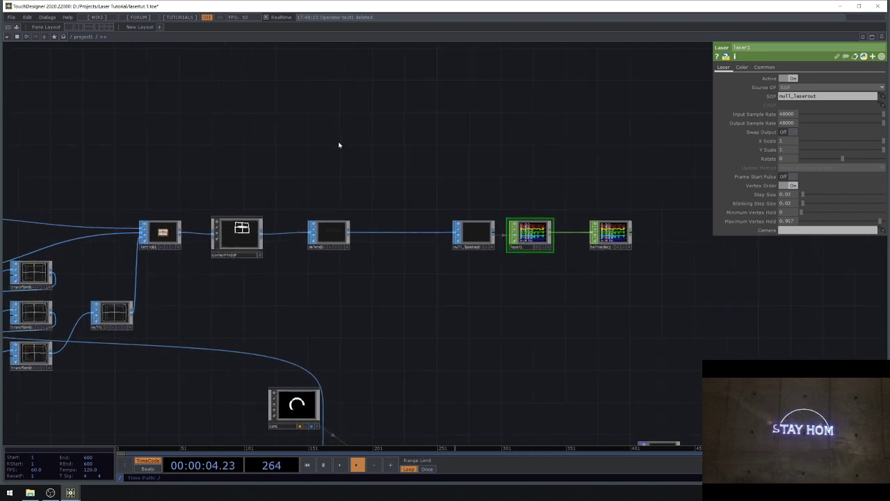
scroll(612, 244, up, 4)
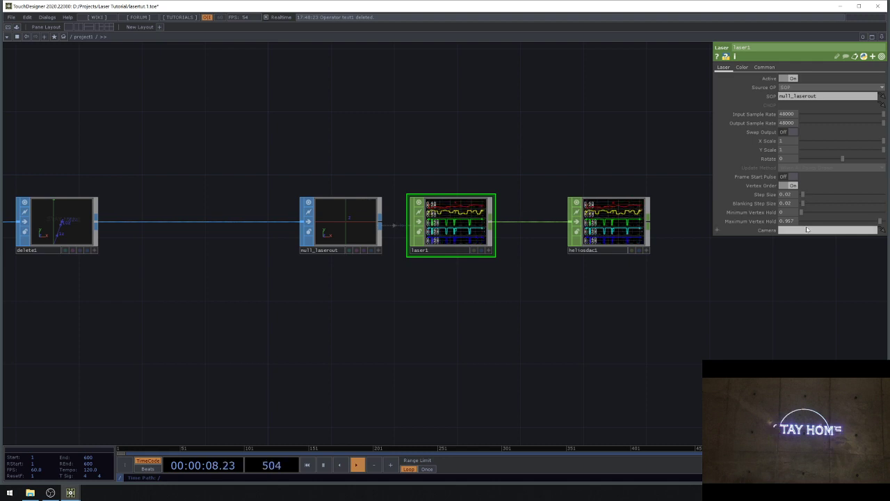
mouse_move(805, 214)
mouse_down()
mouse_move(852, 200)
mouse_move(803, 203)
mouse_up()
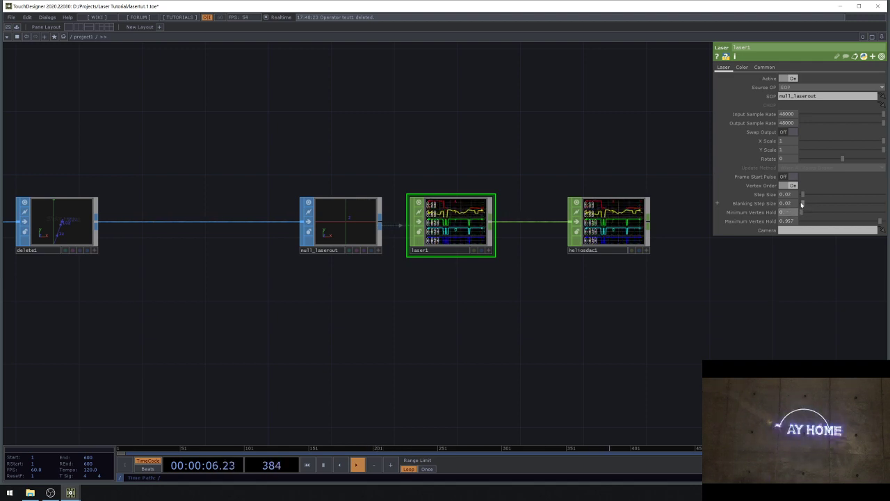
- Move circle1 and transform4 out of the way and shift text1 away from transform5 to open a gap between them
drag(431, 343, 681, 318)
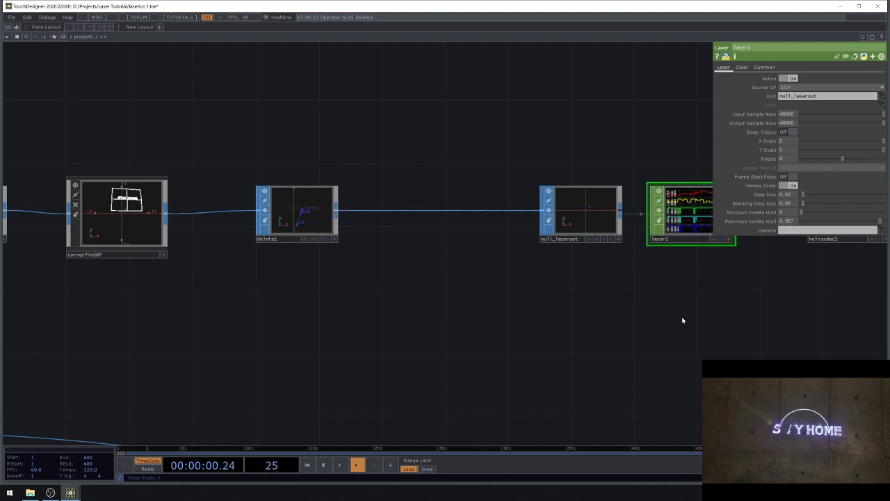
scroll(681, 320, down, 8)
drag(354, 294, 647, 236)
scroll(312, 243, up, 8)
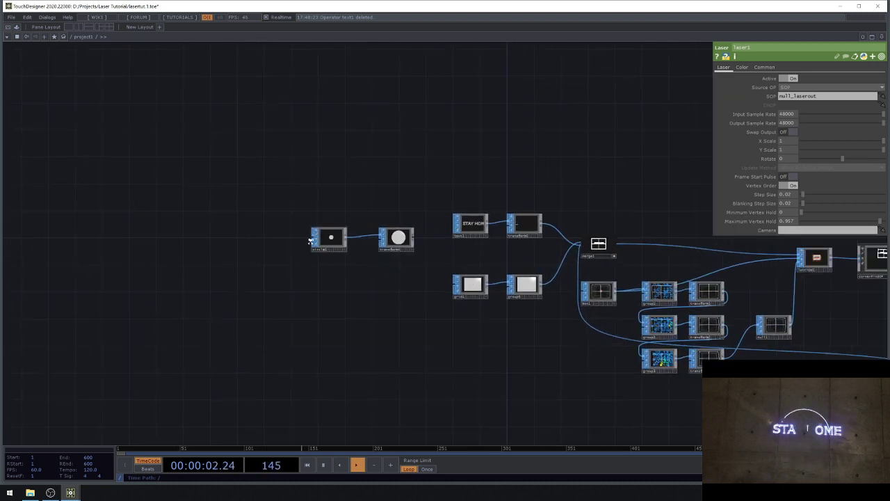
click(344, 247)
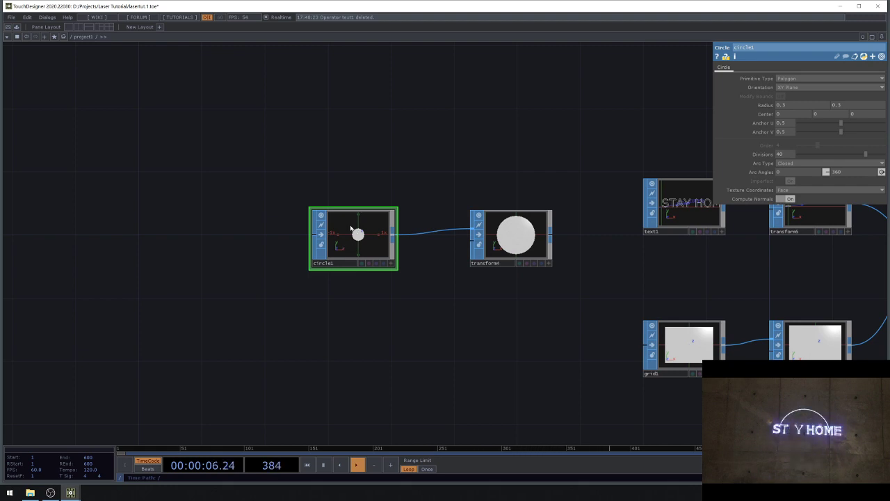
drag(350, 228, 271, 228)
right_drag(201, 179, 516, 251)
drag(517, 252, 296, 331)
drag(540, 270, 240, 325)
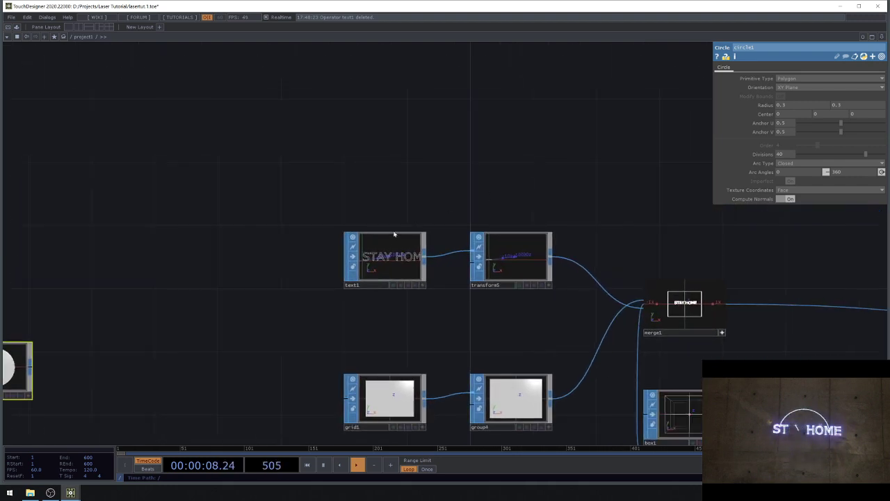
drag(394, 234, 130, 246)
drag(179, 202, 322, 157)
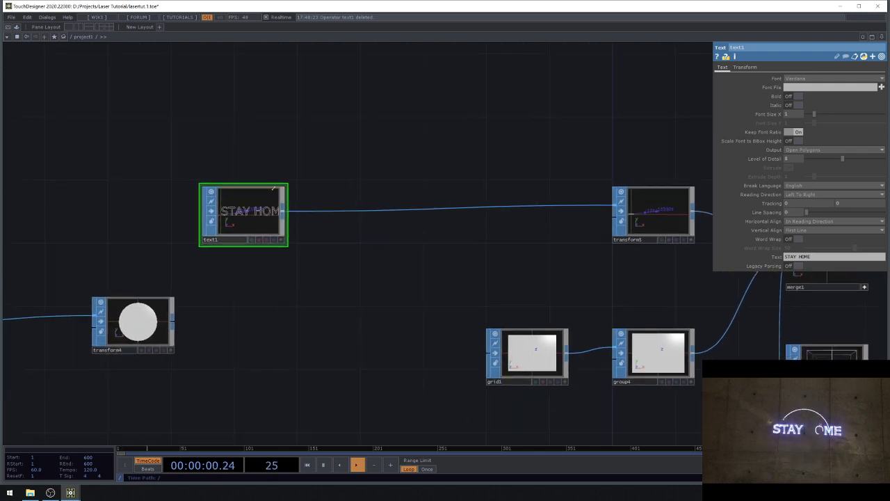
- Insert a Point operator between text1 and transform5
scroll(274, 188, up, 2)
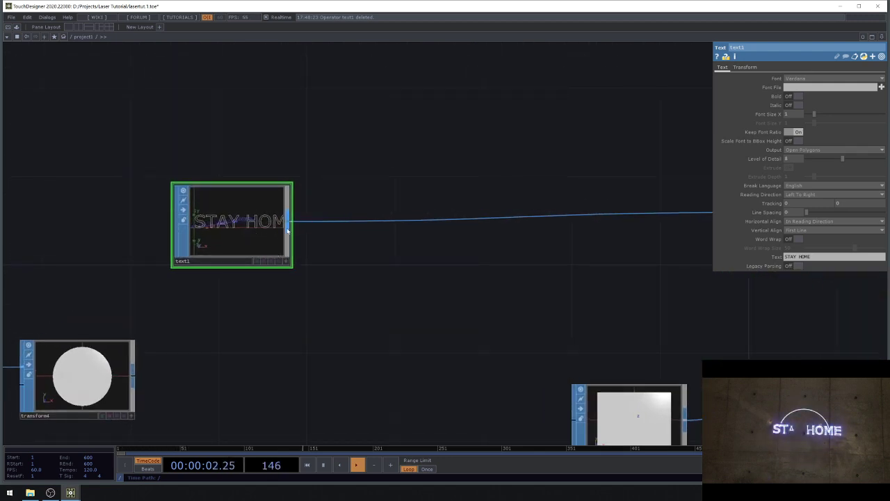
right_click(287, 229)
click(574, 220)
right_click(290, 230)
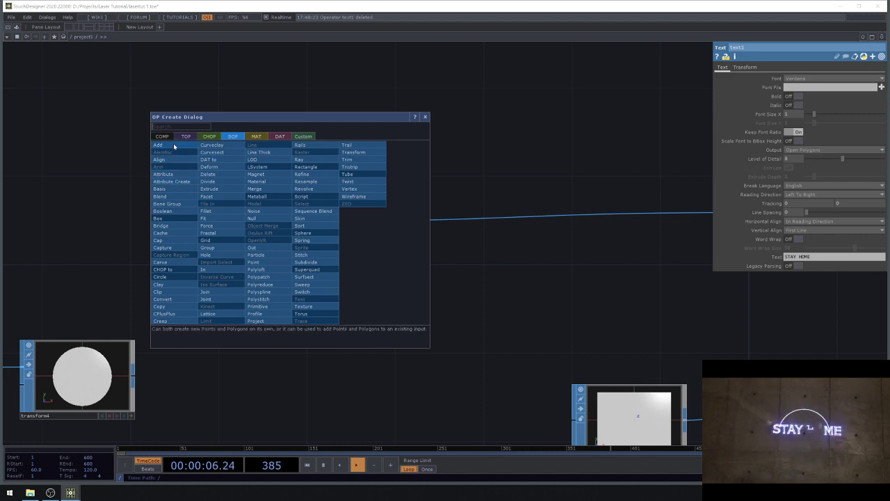
click(254, 261)
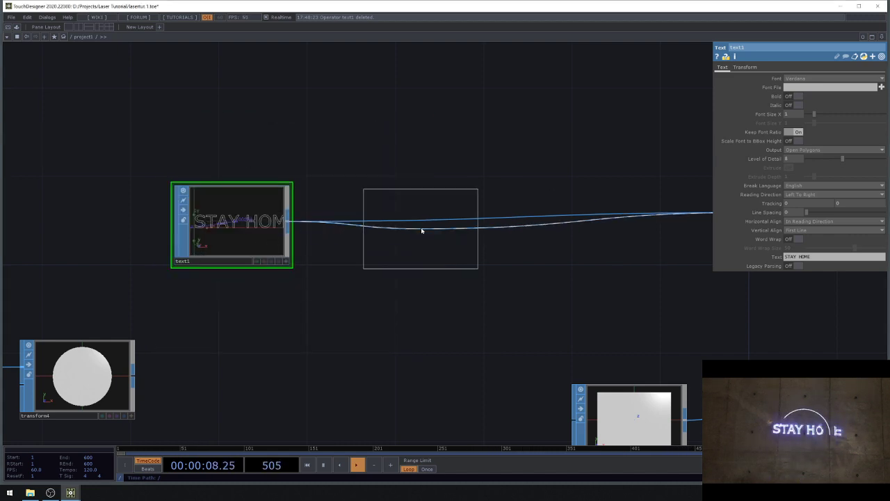
click(421, 230)
- Switch point1's colour option to Add Color
click(734, 115)
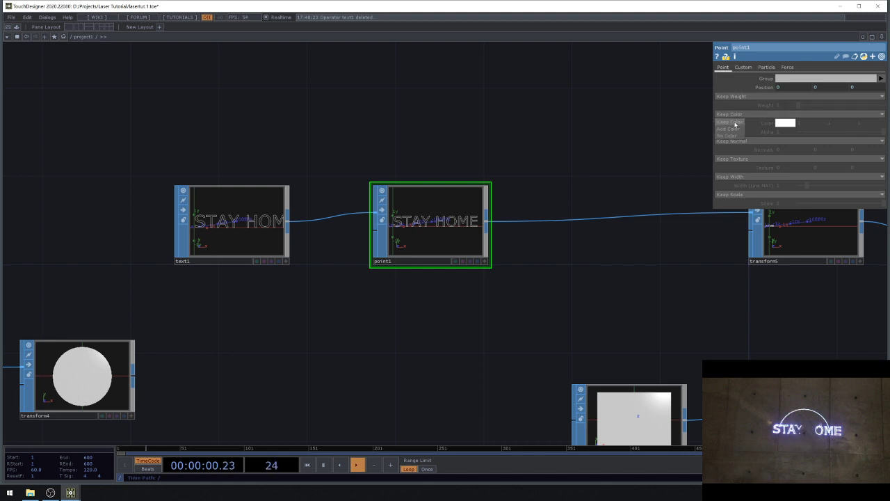
click(734, 128)
scroll(424, 218, up, 3)
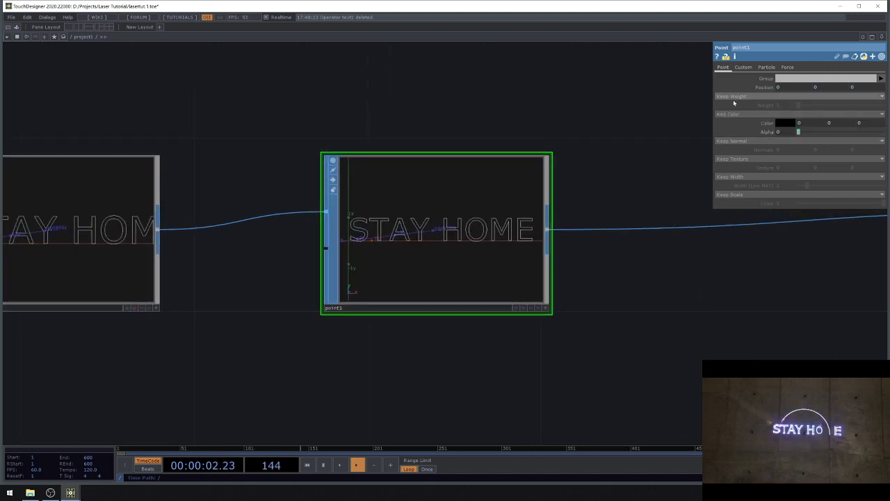
- Try red, green, turquoise and blue as point1's colour for the STAY HOME lettering
click(793, 123)
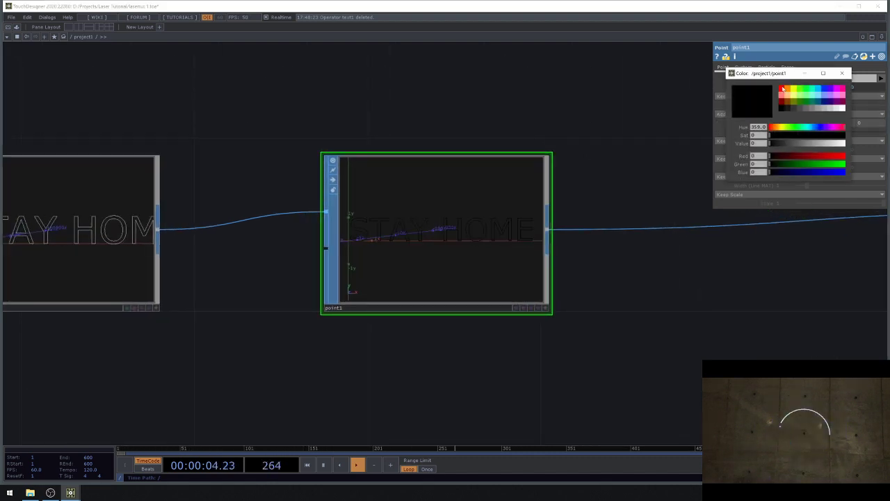
click(781, 91)
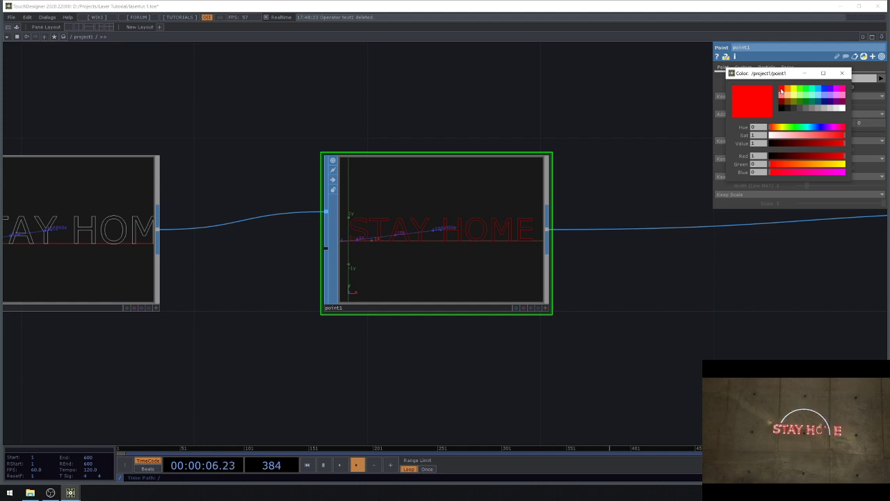
click(807, 93)
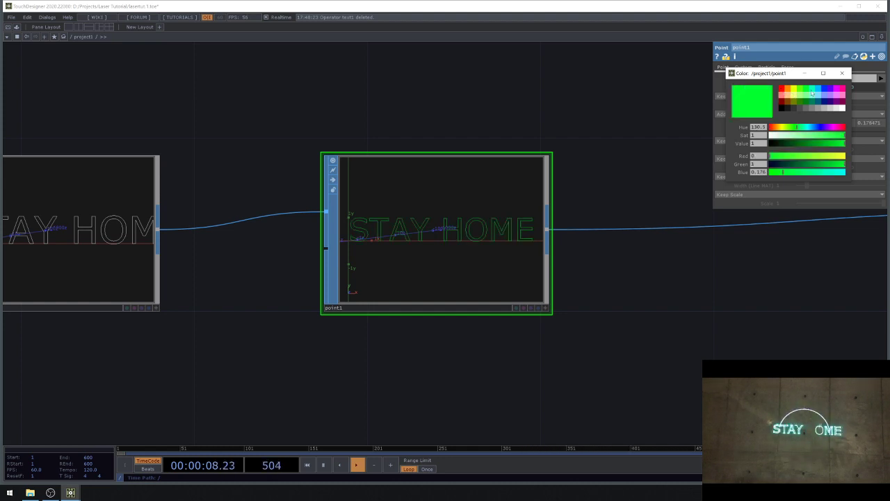
click(818, 91)
click(812, 91)
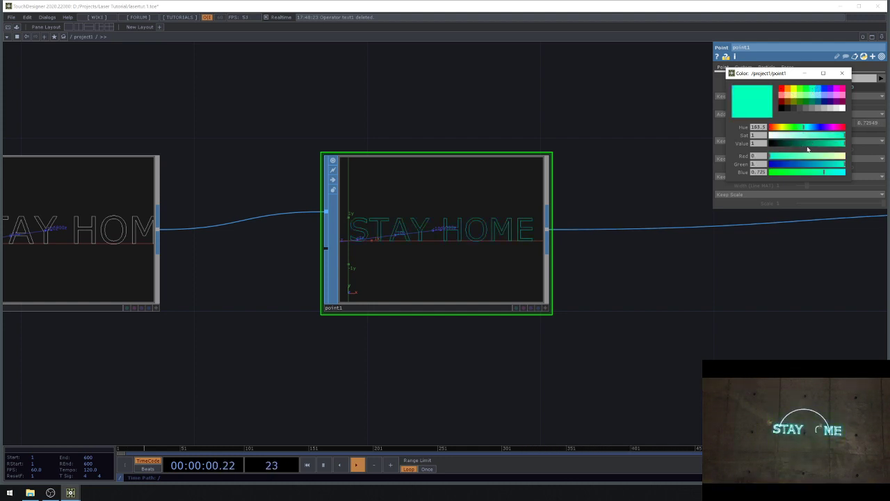
drag(809, 128, 784, 124)
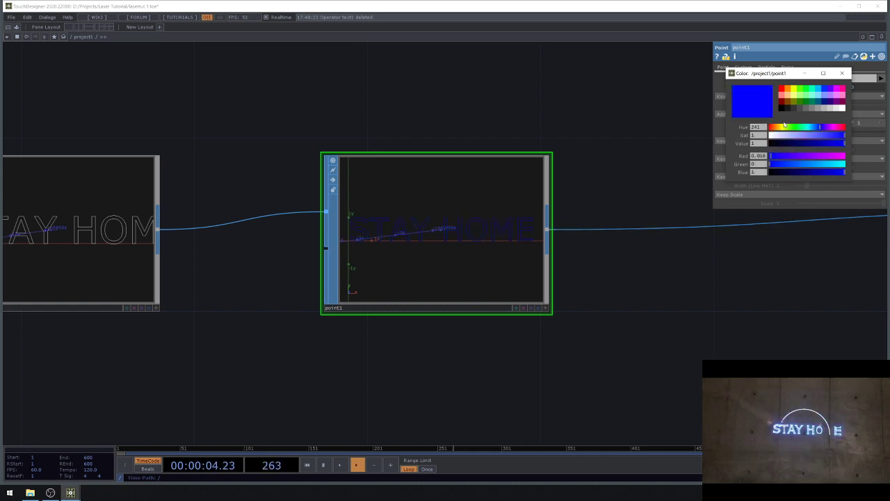
- Set laser1's Red, Green and Blue Scale to 0.175
scroll(248, 109, down, 10)
scroll(617, 173, up, 5)
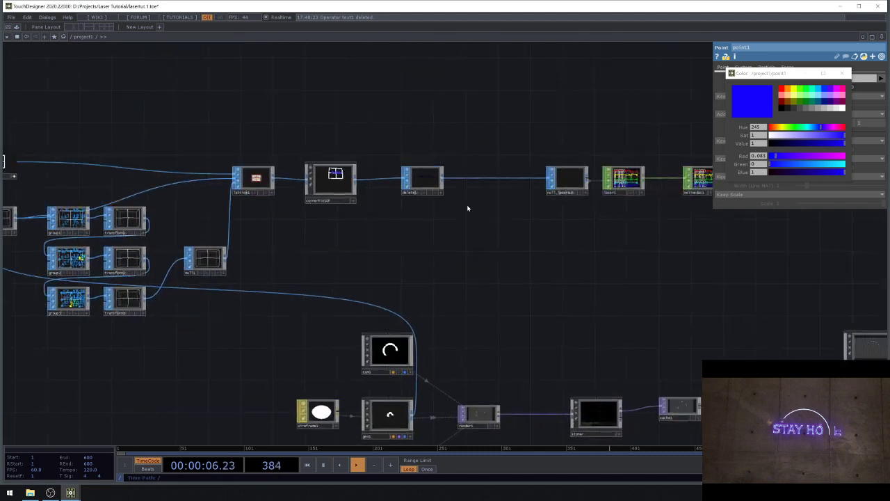
click(584, 180)
click(742, 67)
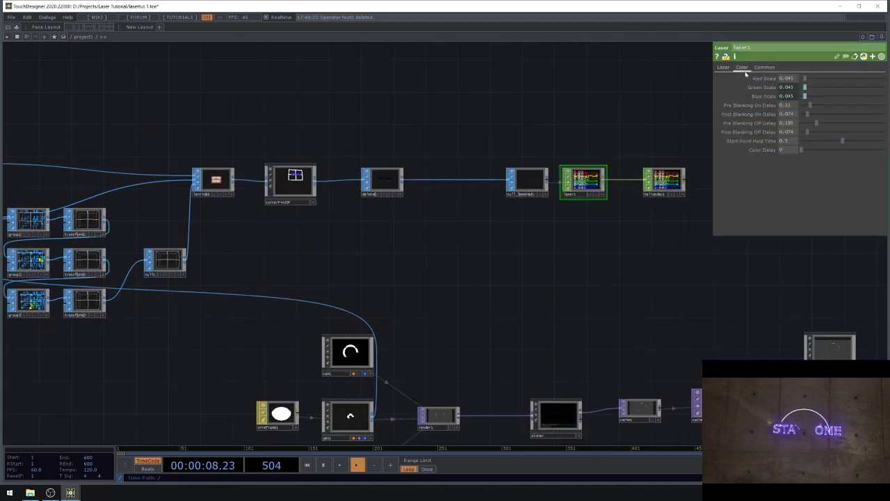
mouse_move(788, 82)
middle_down()
mouse_move(795, 78)
mouse_move(780, 70)
middle_up()
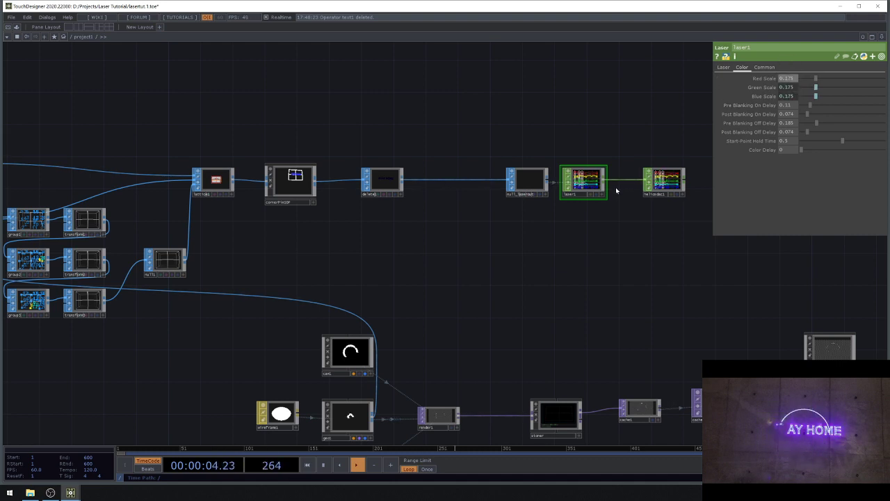
- Set point1's colour to cyan (0, 0.95, 1) and close the colour picker
scroll(600, 258, down, 5)
scroll(145, 198, up, 5)
click(145, 198)
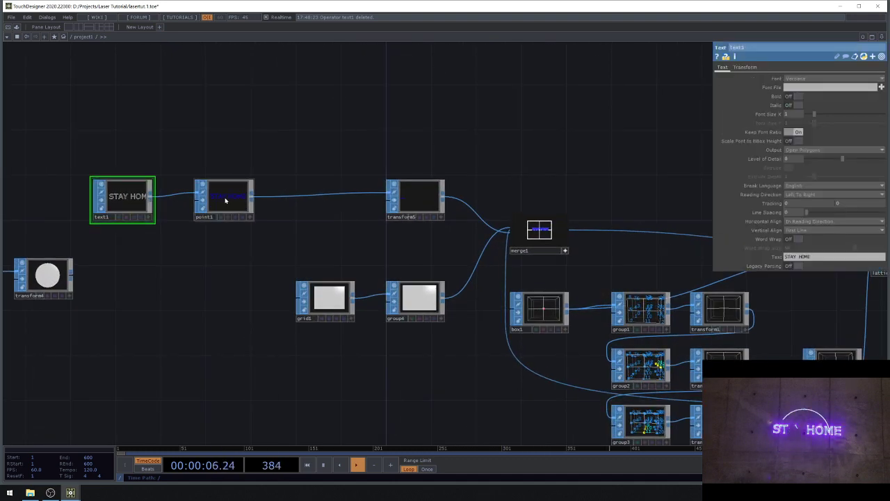
click(225, 199)
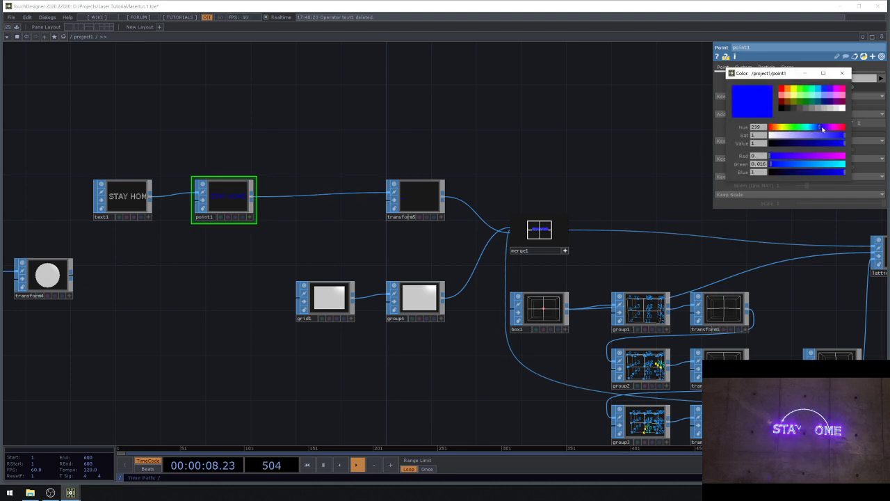
mouse_move(822, 130)
mouse_down()
mouse_move(848, 126)
mouse_move(777, 135)
mouse_move(806, 130)
mouse_up()
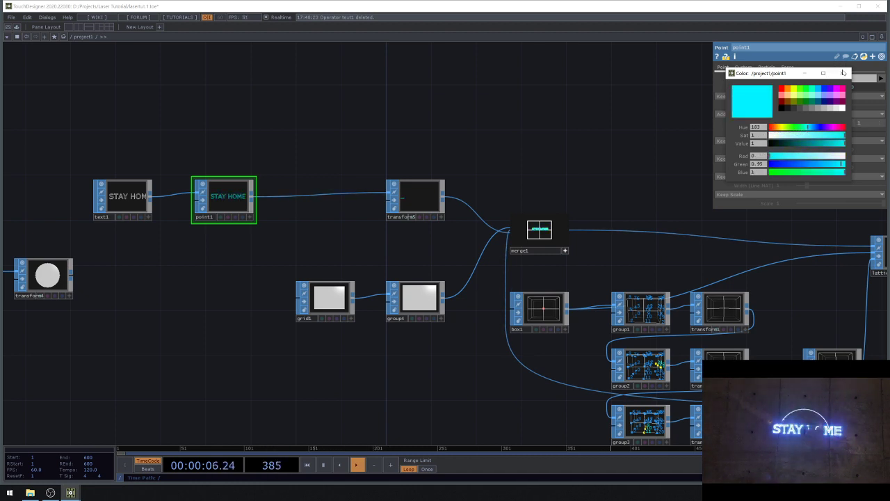
click(843, 73)
- Review the transform5 and group4 nodes feeding merge1
drag(550, 137, 407, 121)
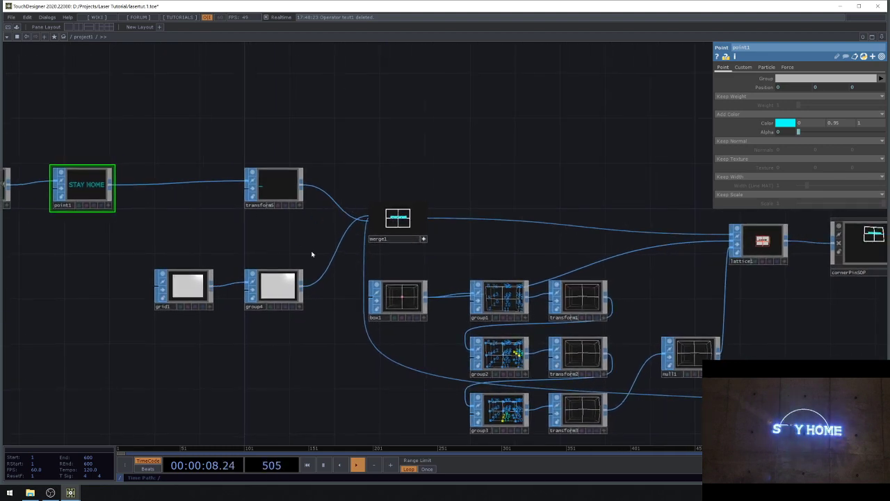
drag(278, 258, 281, 233)
click(276, 170)
click(281, 263)
drag(319, 291, 168, 192)
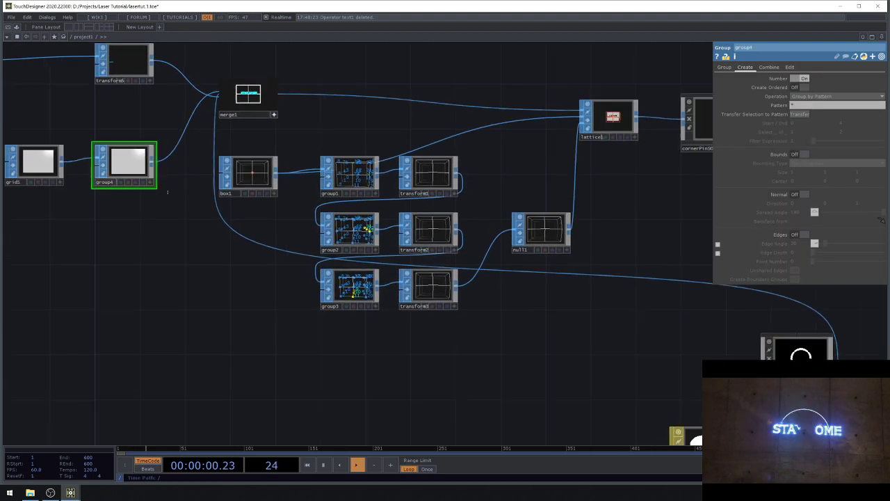
- Inside geo1, move circle1 further away from carve1 and insert a Transform operator between the two
scroll(167, 192, down, 5)
scroll(375, 256, up, 8)
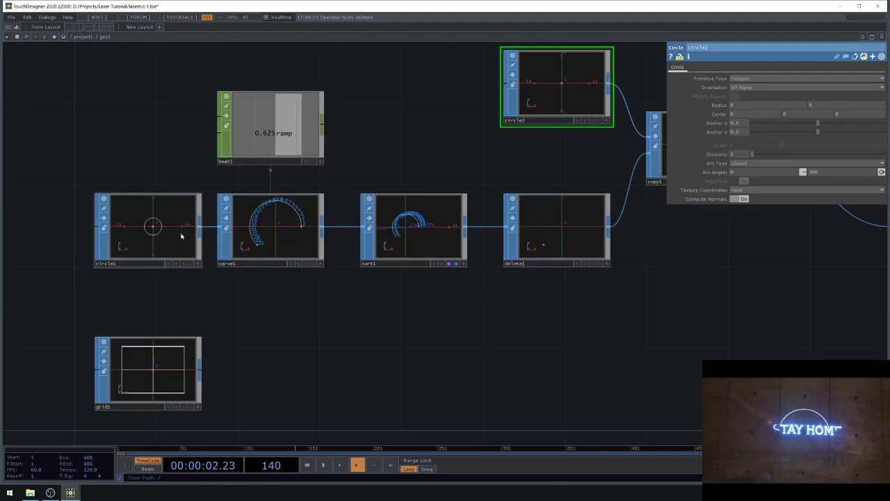
click(180, 236)
drag(345, 311, 599, 309)
drag(395, 230, 171, 230)
right_click(229, 226)
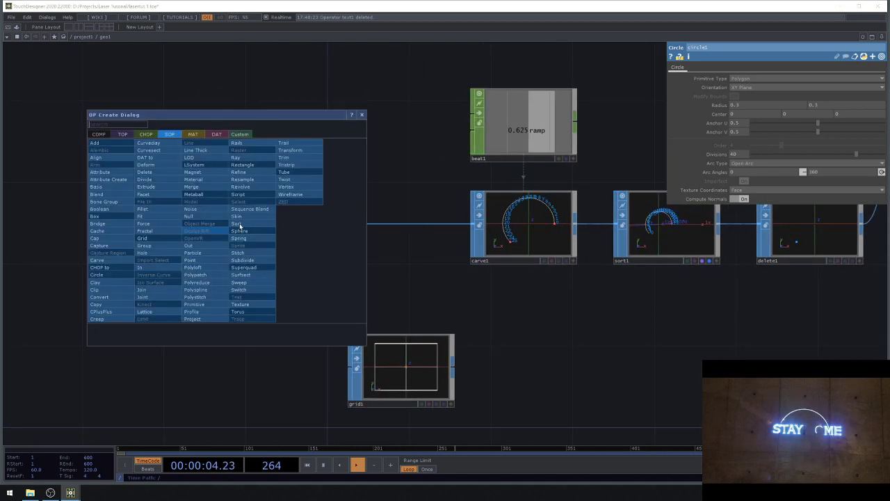
click(290, 150)
click(342, 228)
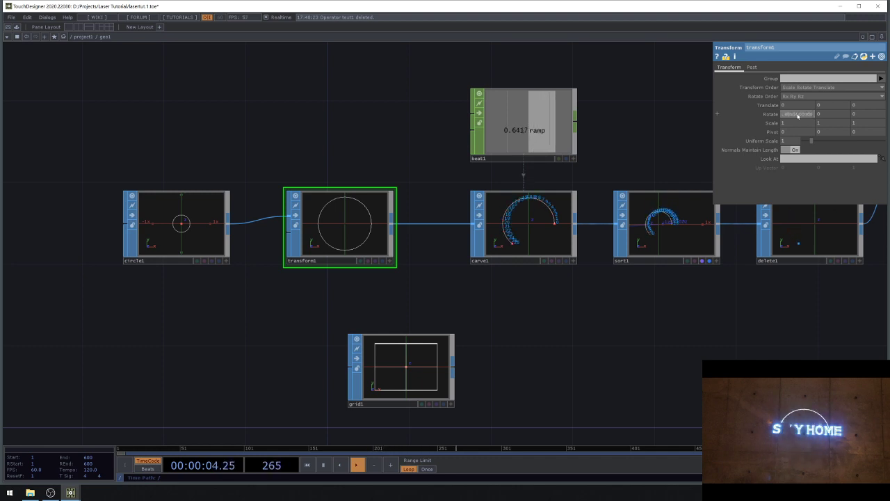
- Set transform1's X, Y and Z rotation to the expression me.time.absSeconds*90
text(90)
key(Return)
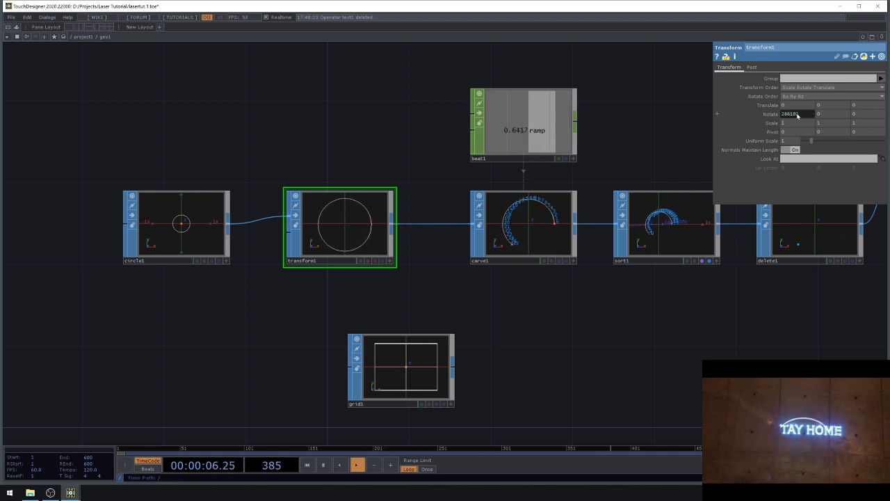
click(798, 116)
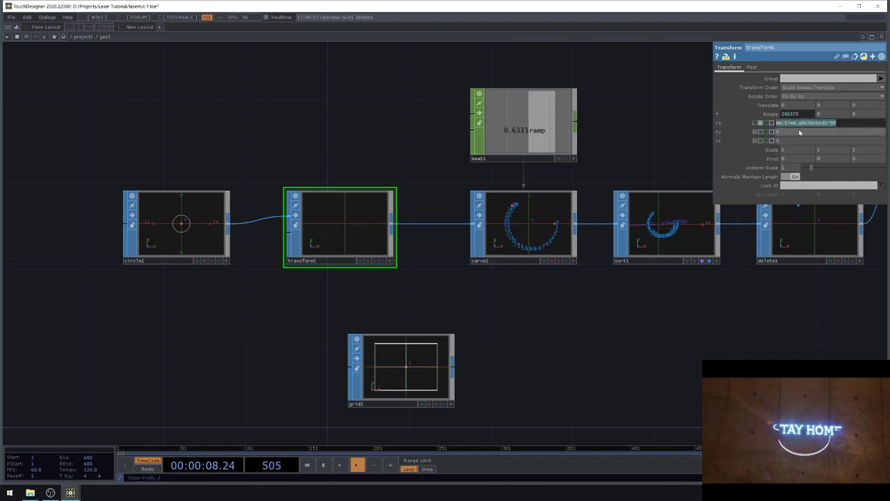
text(me.time.absSeconds*90)
click(797, 142)
text(me.time.absSeconds*90)
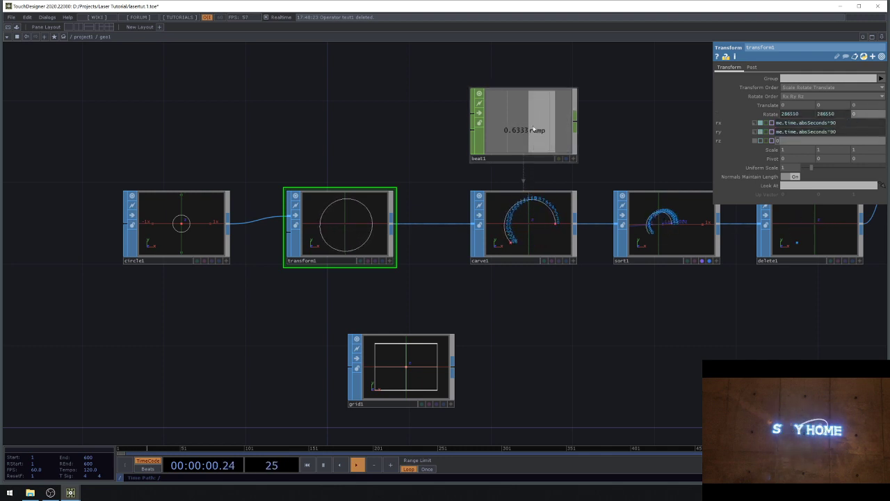
click(425, 116)
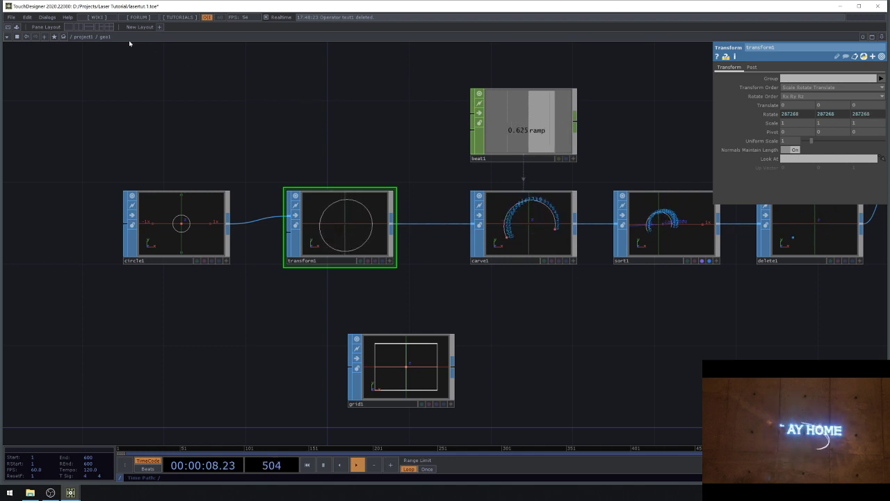
- Return to project1 and examine the rotating arc in cacheselect1 and the settings of cache1
click(89, 38)
scroll(157, 120, down, 4)
scroll(591, 187, up, 6)
click(478, 156)
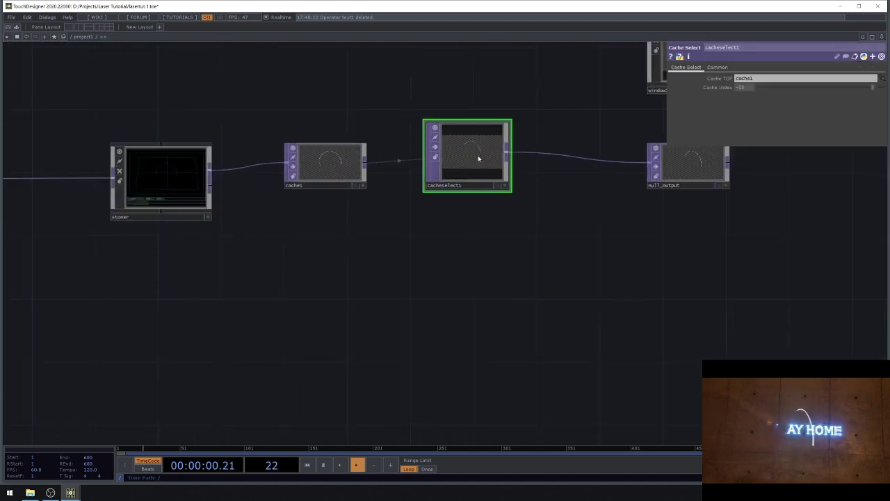
scroll(478, 156, up, 8)
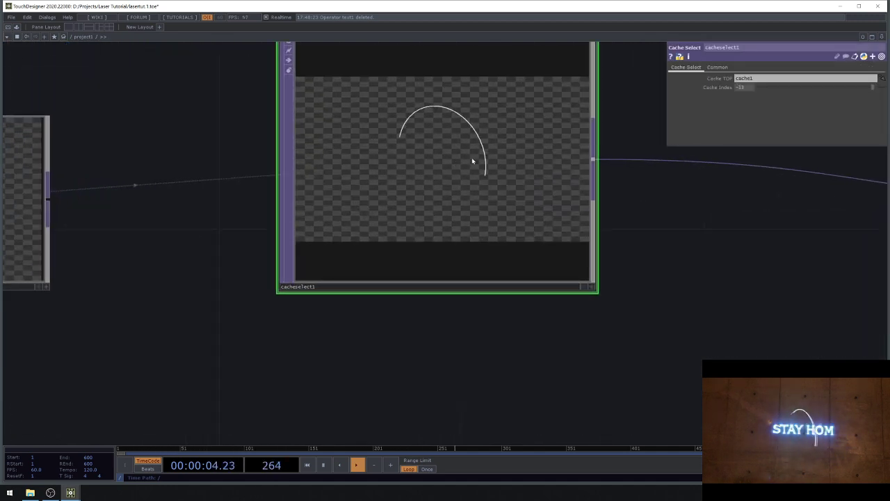
scroll(479, 159, down, 5)
scroll(337, 177, up, 2)
click(278, 182)
scroll(429, 189, down, 5)
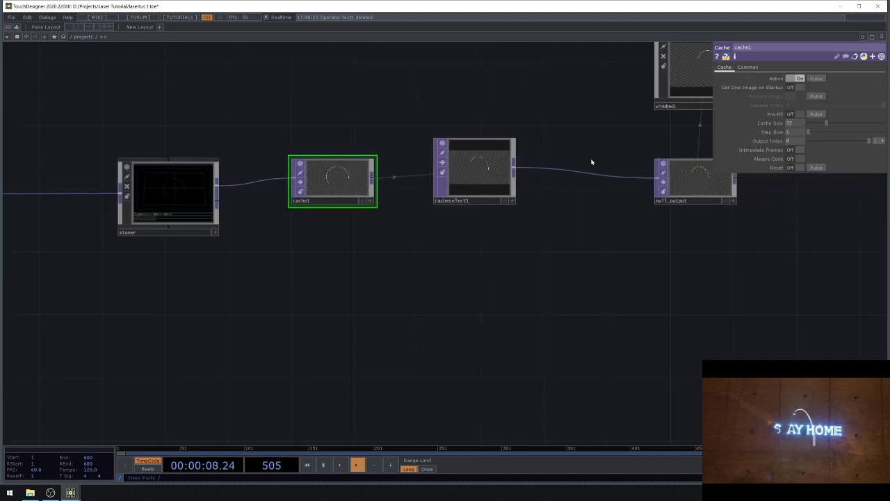
- Try other Cache Index values on cacheselect1 to match the projection's timing to the laser
click(461, 184)
click(353, 179)
click(470, 173)
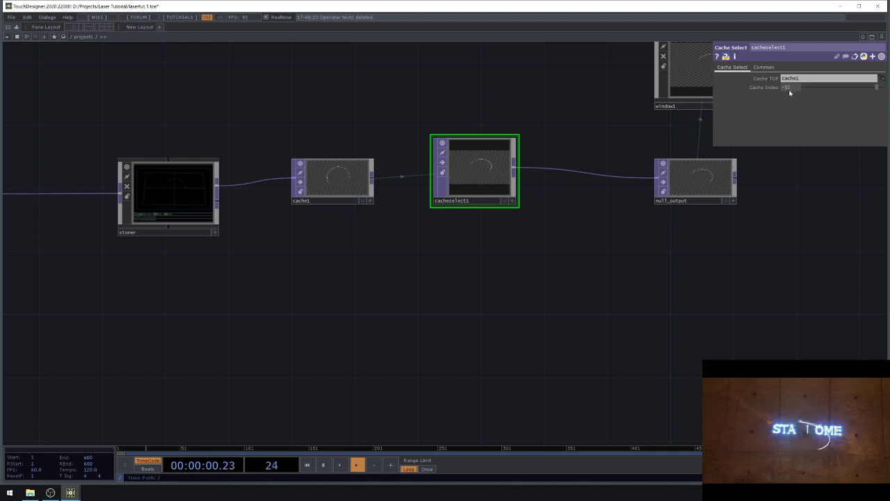
middle_drag(789, 89, 790, 77)
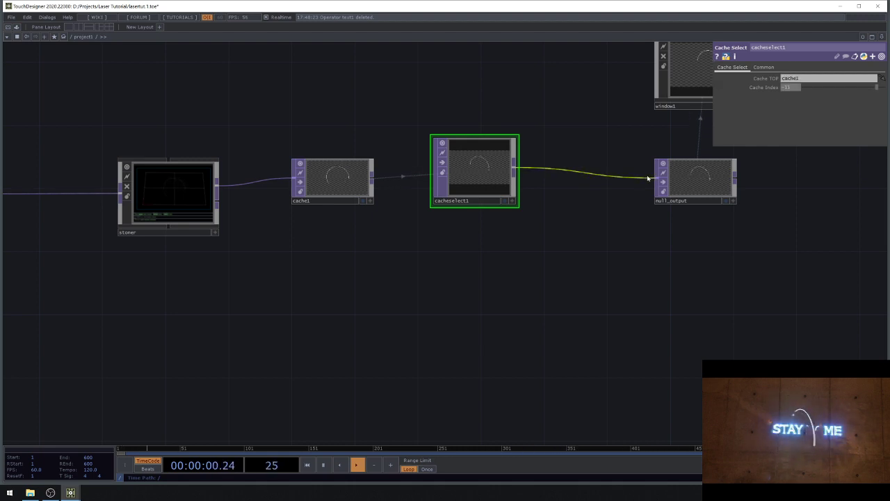
- Disconnect transform5, which carries the STAY HOME text, from merge1
scroll(579, 233, down, 3)
drag(580, 234, 575, 231)
scroll(574, 230, down, 5)
drag(315, 193, 531, 238)
scroll(211, 101, up, 5)
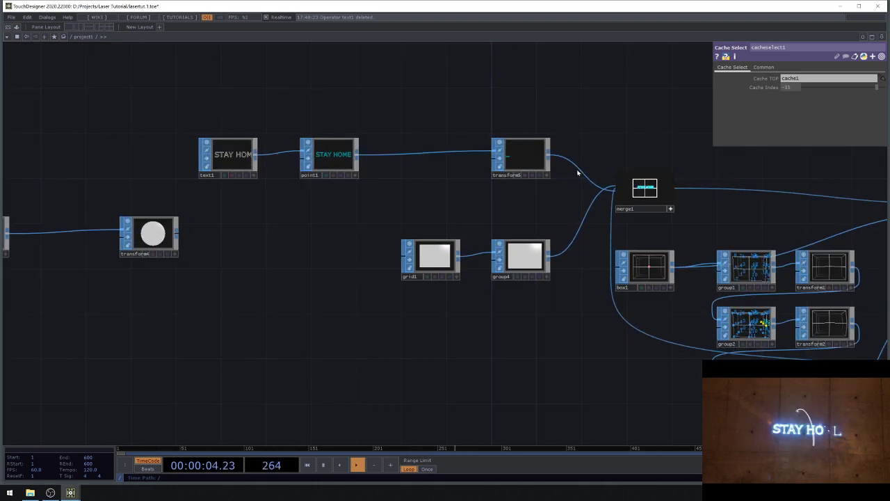
right_click(578, 173)
click(596, 198)
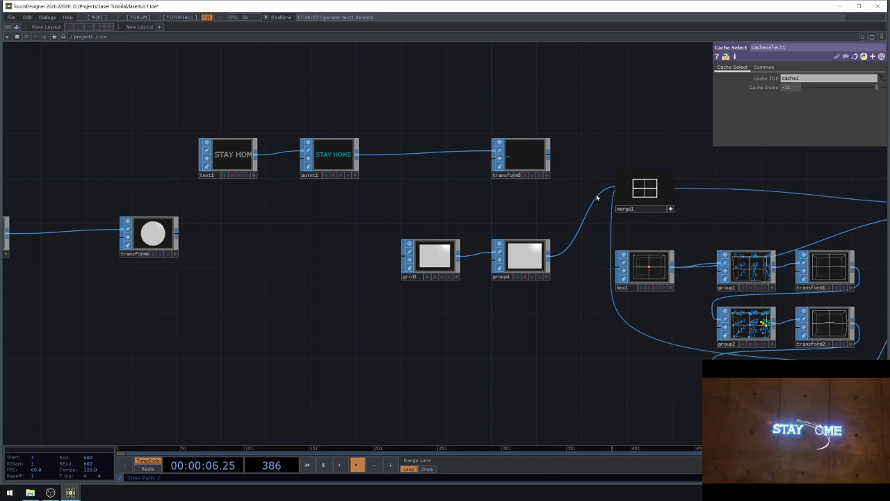
- Set cacheselect1's Cache Index to -10
drag(569, 141, 166, 187)
scroll(167, 187, down, 6)
drag(521, 292, 423, 263)
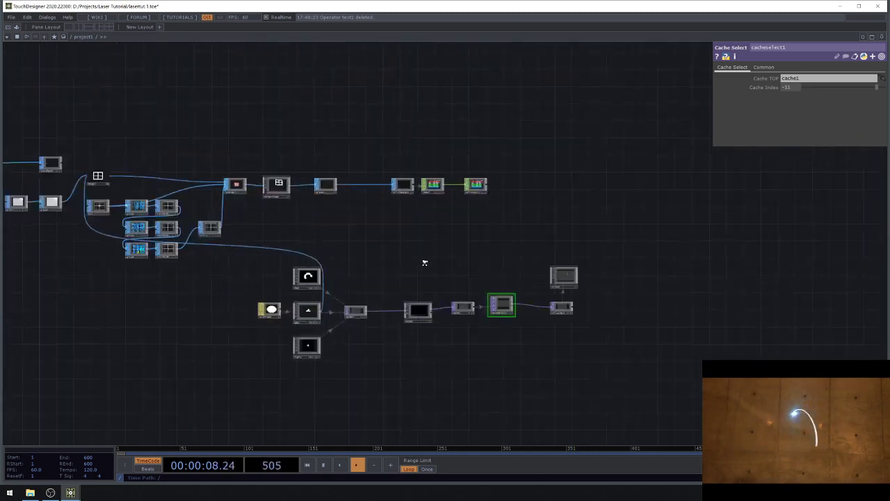
scroll(417, 260, up, 2)
scroll(473, 353, up, 6)
middle_drag(788, 88, 791, 73)
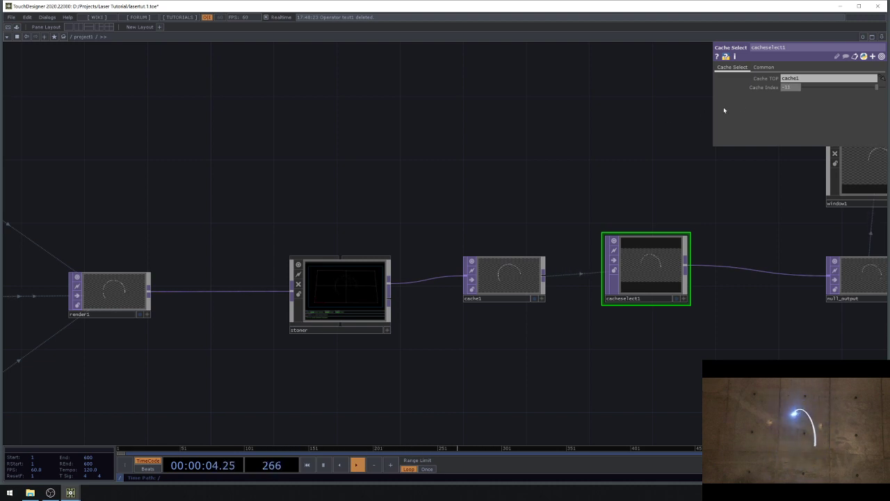
drag(788, 87, 789, 90)
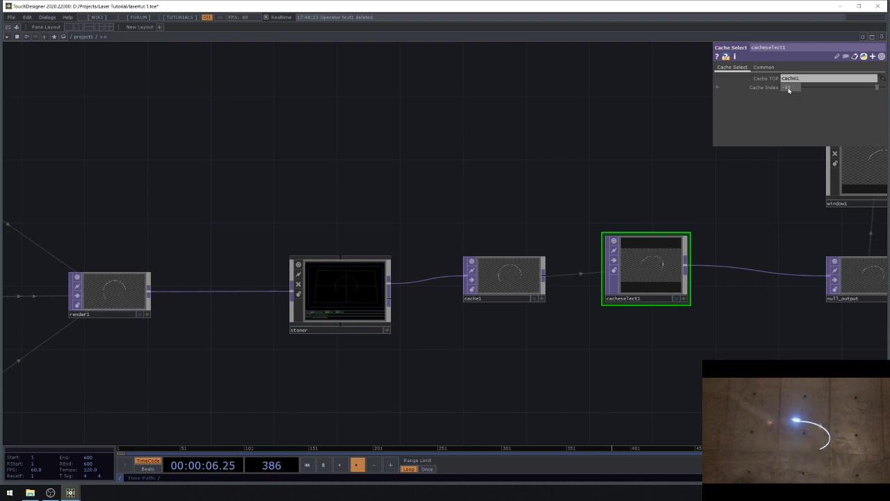
drag(477, 148, 485, 148)
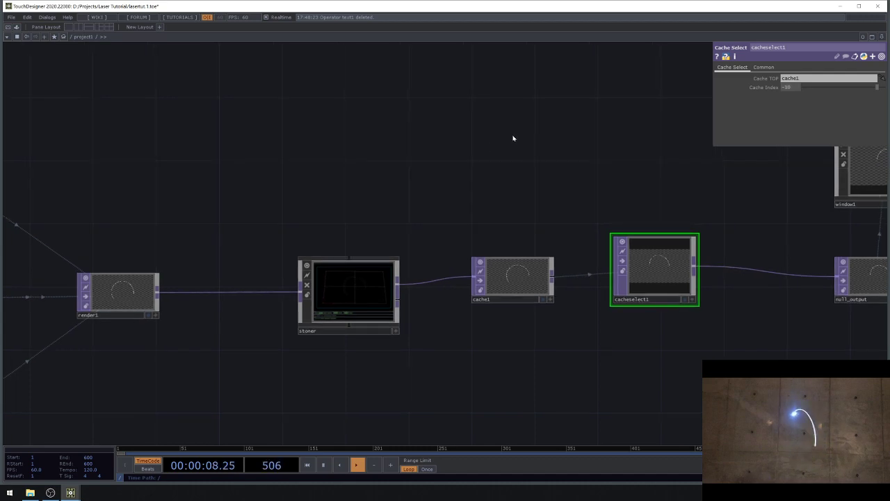
- Disconnect the geo1 input wire from merge1
scroll(513, 138, down, 6)
scroll(365, 183, up, 6)
scroll(562, 293, down, 3)
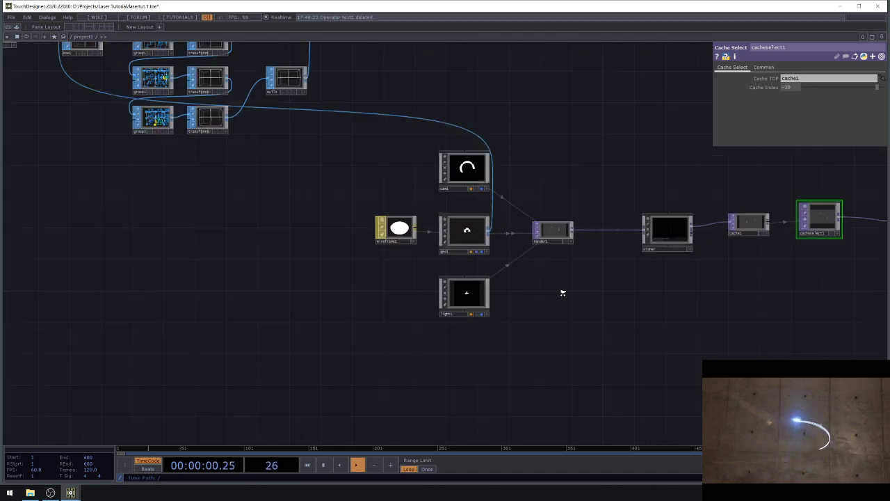
scroll(563, 293, down, 5)
scroll(515, 276, up, 6)
scroll(520, 276, down, 5)
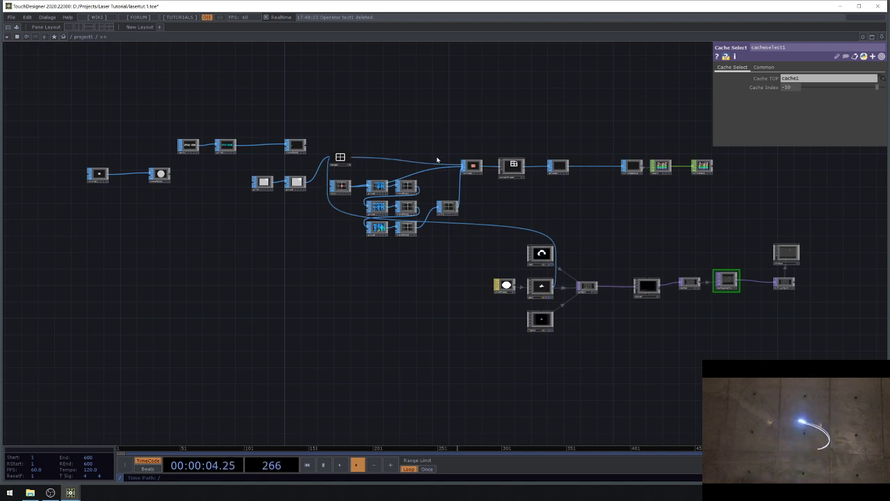
scroll(437, 160, up, 6)
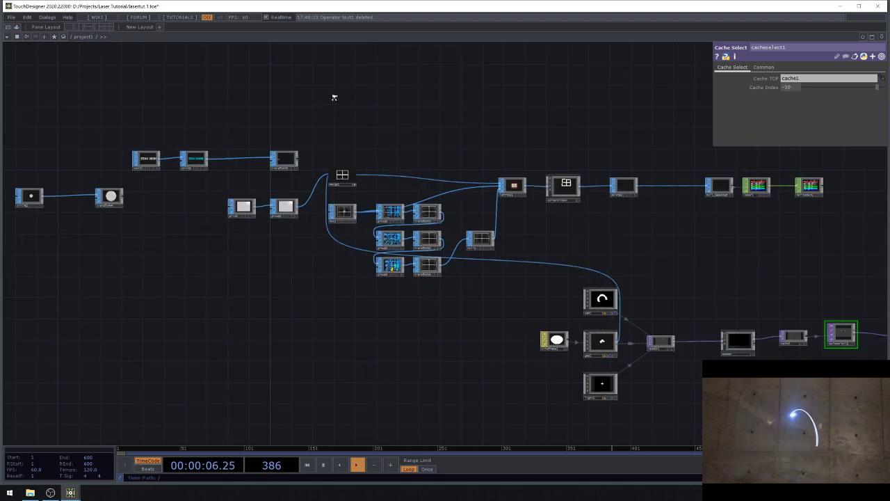
drag(417, 120, 355, 145)
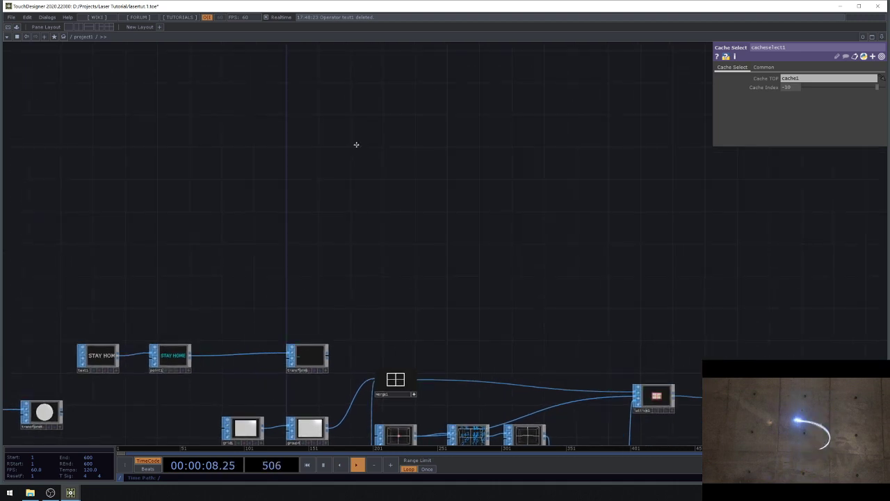
drag(398, 236, 461, 96)
right_click(432, 273)
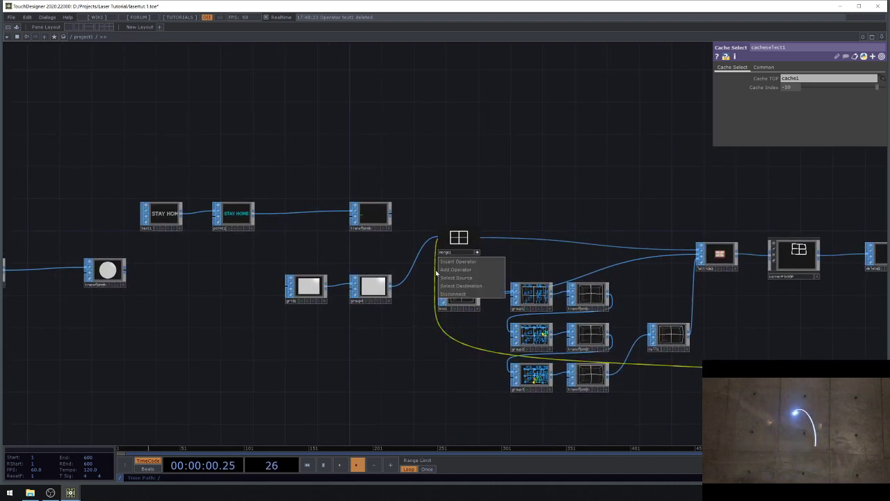
click(448, 289)
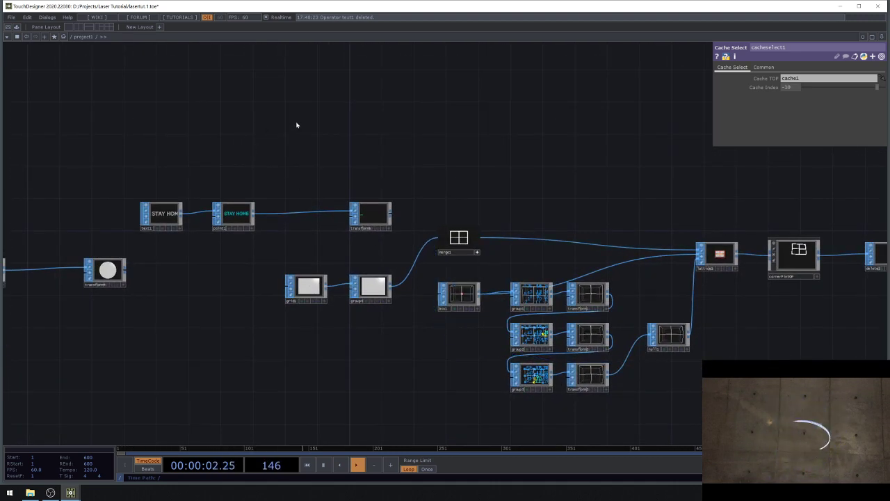
- Select window1 and close its output window on the projector
scroll(431, 150, down, 4)
drag(683, 271, 429, 241)
scroll(692, 299, up, 6)
click(682, 258)
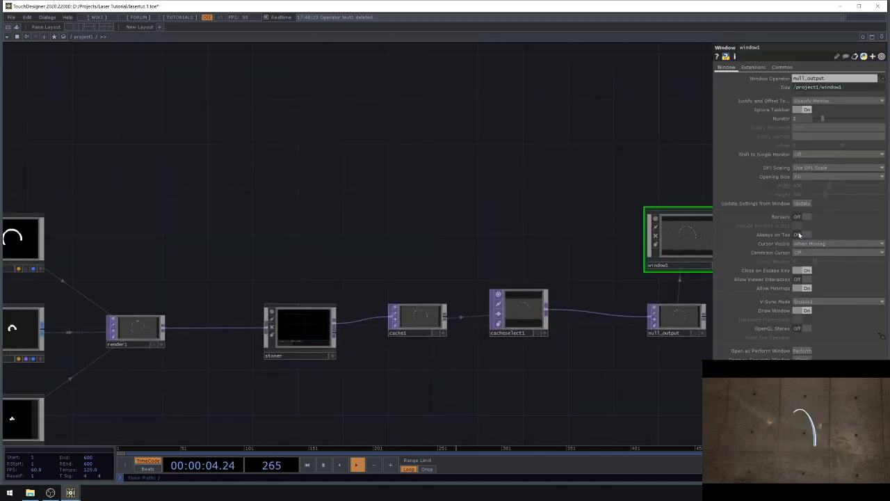
key(h)
- Add a Circle SOP above transform5 and connect it to merge1
scroll(399, 238, up, 4)
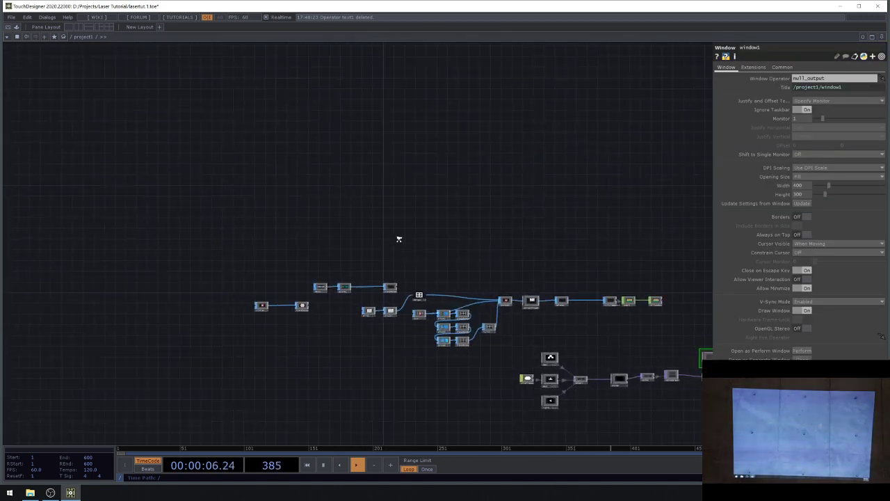
scroll(399, 273, up, 8)
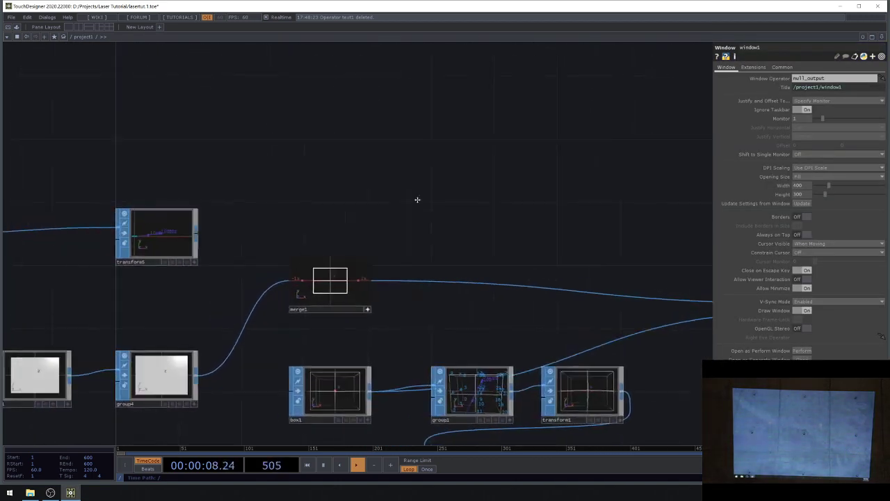
key(Tab)
text(c)
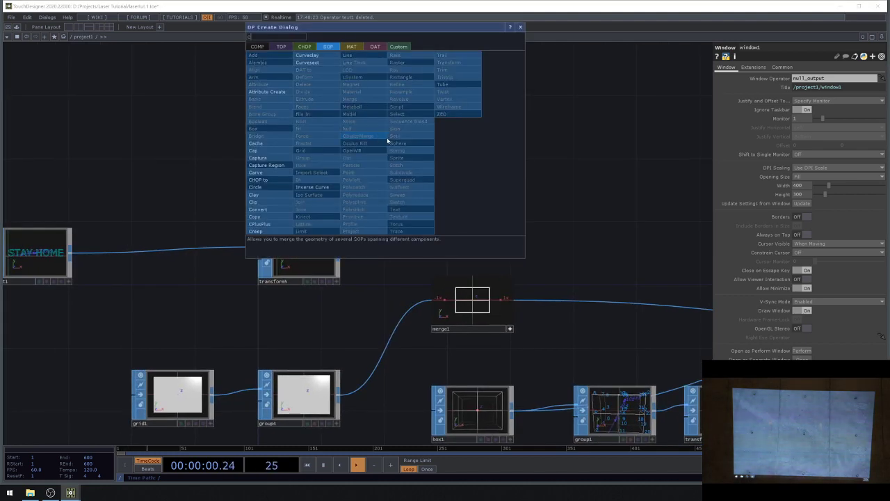
click(288, 187)
click(283, 129)
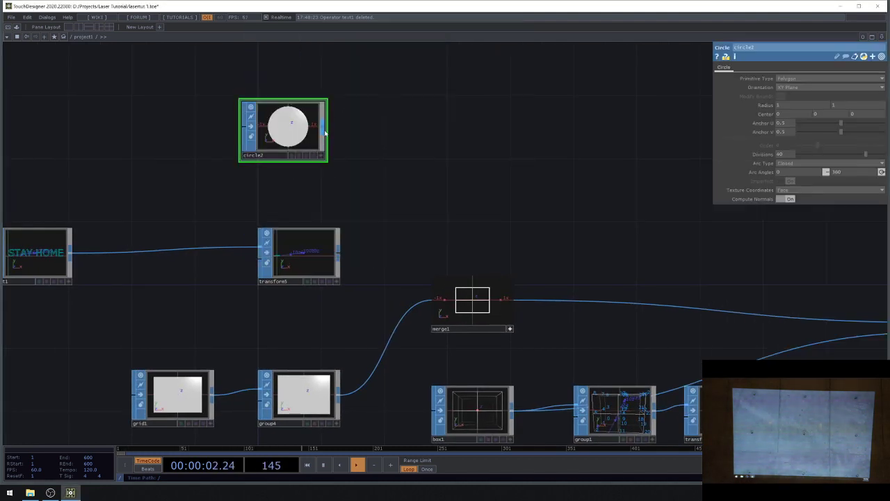
drag(323, 127, 422, 289)
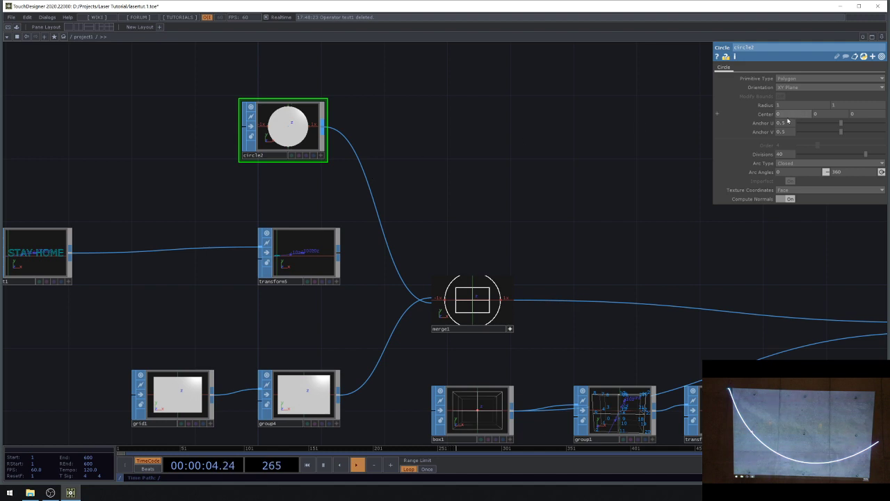
- Set circle2's radius to 0.2 in both directions, its arc type to Open Arc and its primitive type to NURBS Curve
drag(763, 104, 759, 92)
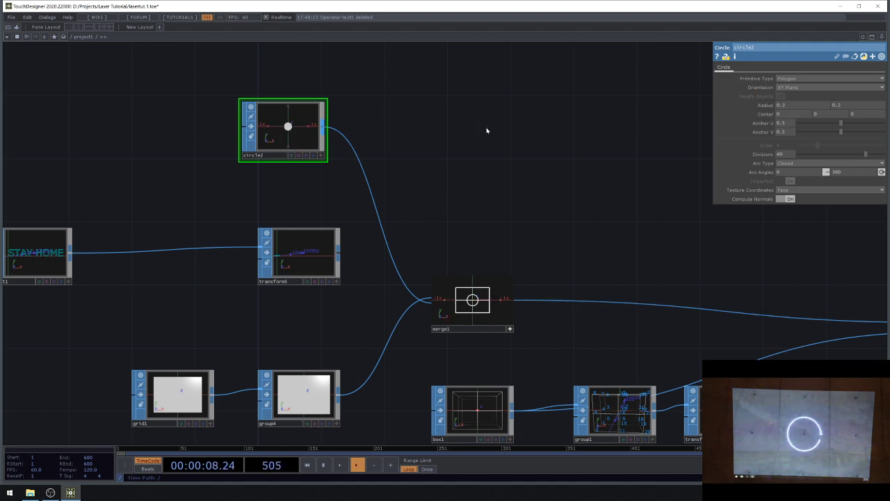
drag(487, 130, 527, 169)
click(800, 163)
click(790, 180)
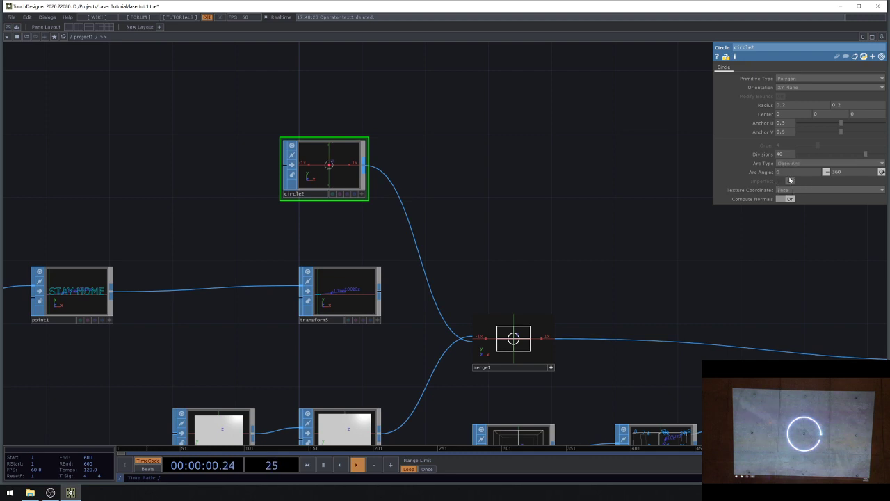
click(793, 79)
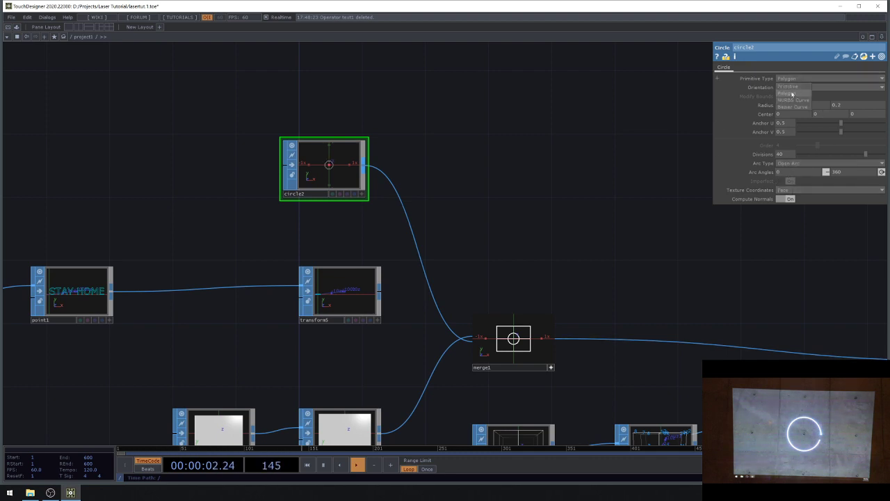
click(790, 100)
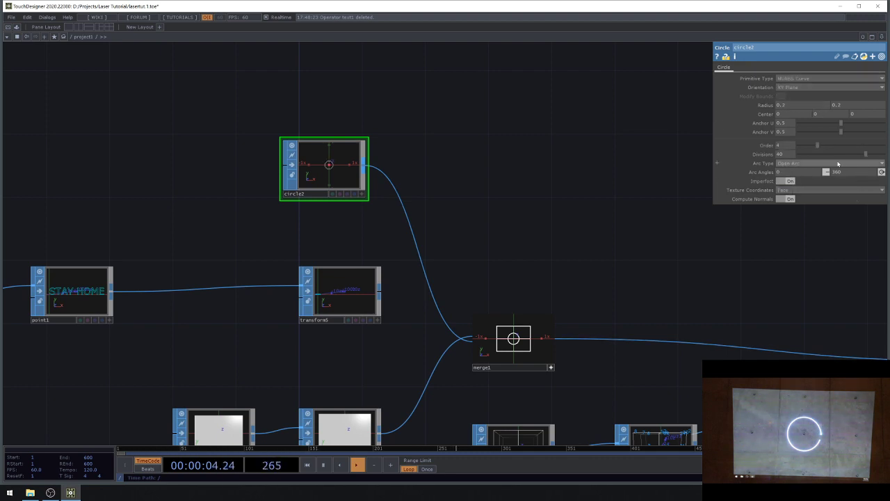
- Set laser1's step size to 0.003 and its minimum vertex hold to about 0.193
scroll(507, 236, down, 5)
scroll(622, 203, up, 5)
click(622, 177)
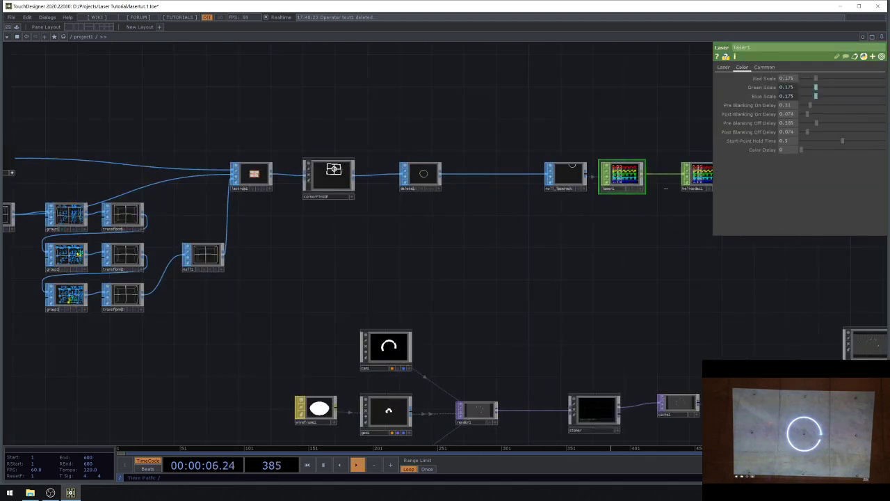
click(724, 67)
drag(799, 195, 802, 193)
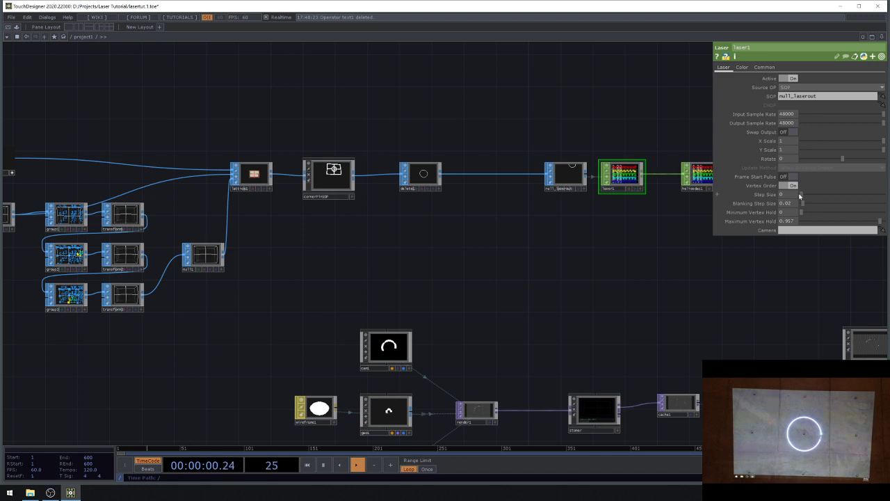
middle_drag(788, 195, 789, 184)
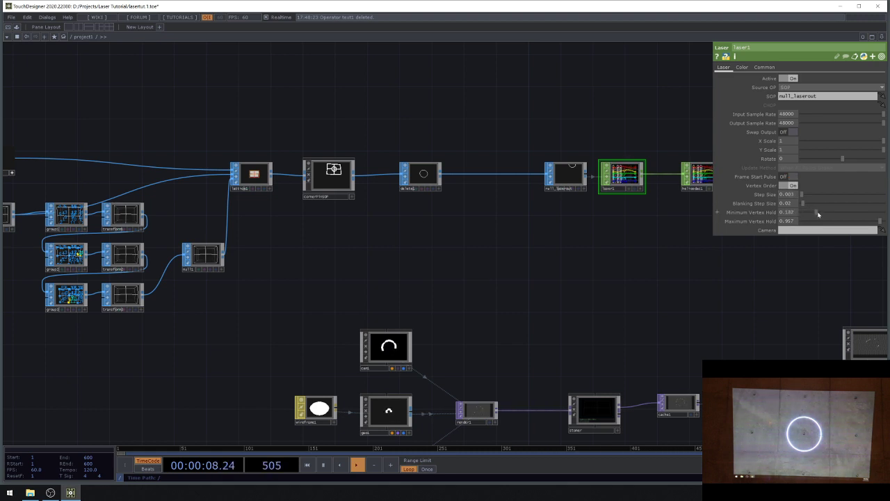
mouse_move(817, 213)
mouse_down()
mouse_move(827, 209)
mouse_move(817, 211)
mouse_up()
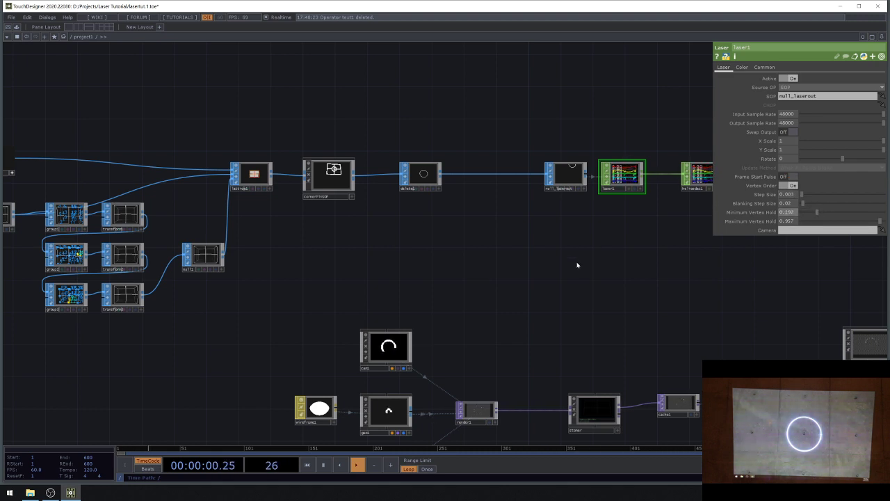
- Insert a Carve SOP between circle2 and merge1, setting First U to 0 and enabling Second U at 1
scroll(578, 269, down, 7)
scroll(414, 234, up, 8)
drag(378, 205, 299, 126)
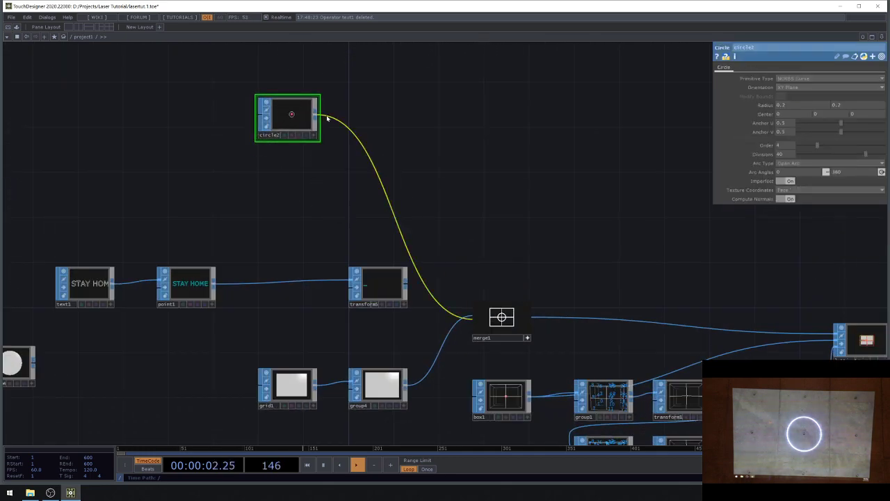
scroll(327, 118, up, 2)
key(Tab)
text(ca)
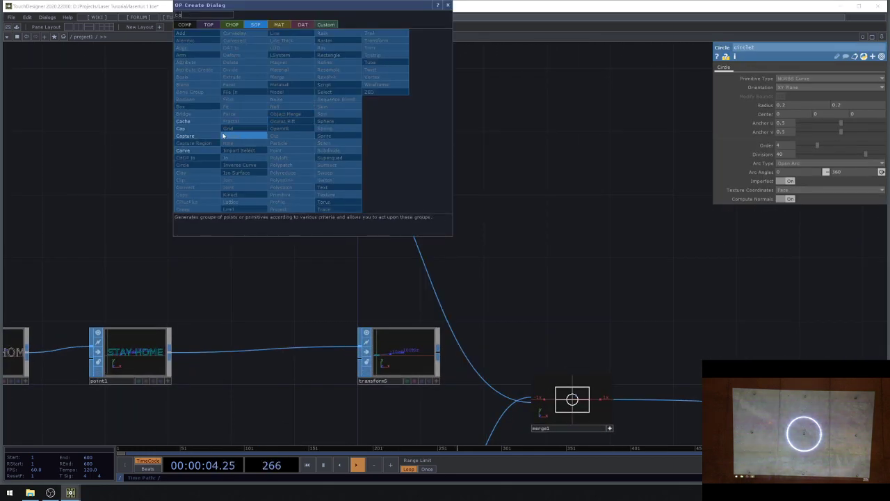
click(198, 151)
click(432, 115)
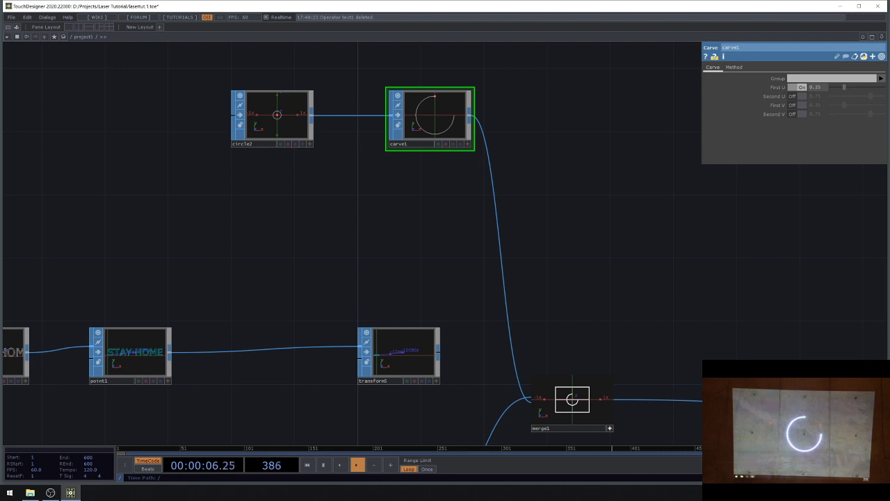
click(796, 96)
drag(808, 96, 887, 92)
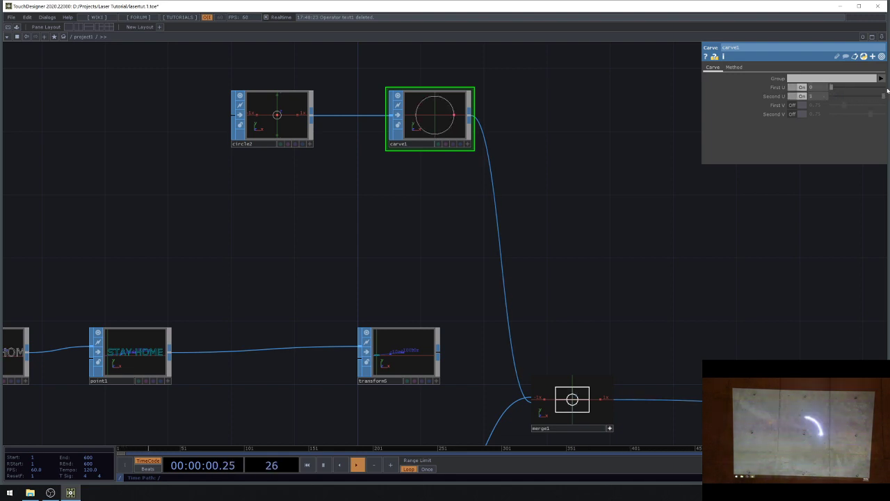
- Add a Line SOP below circle2 and connect it to carve1 in place of the circle
key(Tab)
text(l)
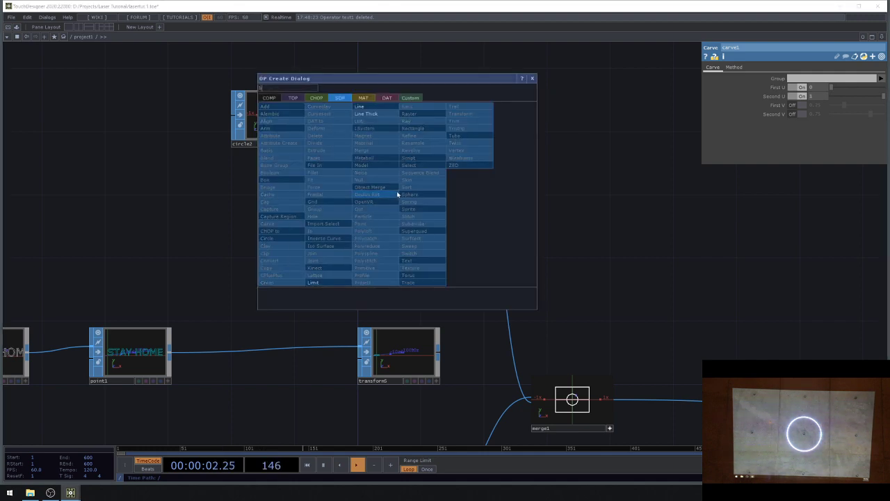
key(Return)
click(236, 203)
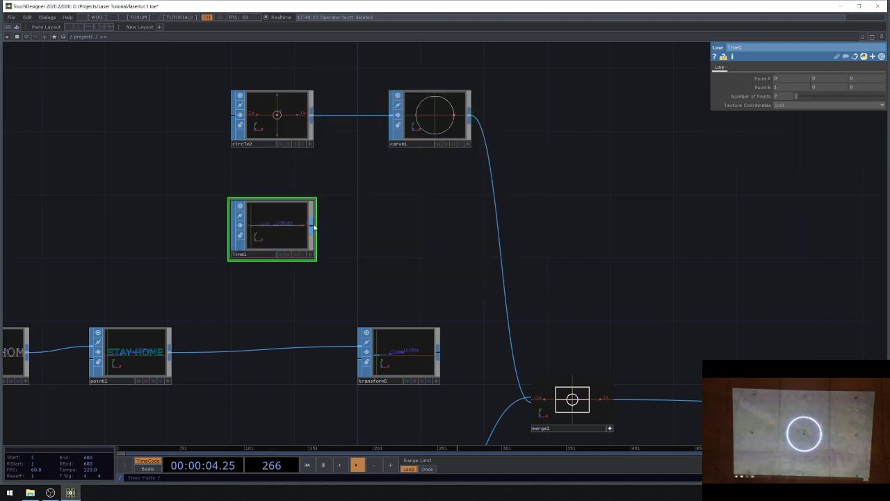
click(314, 229)
click(390, 116)
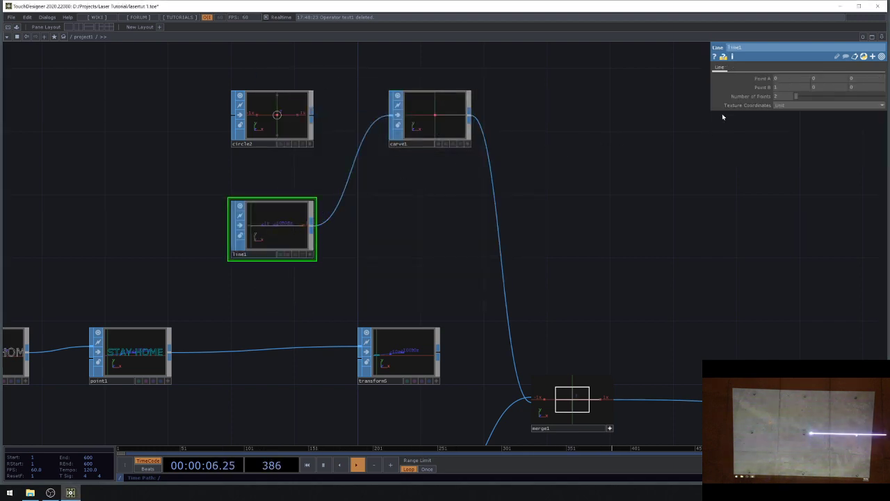
- Reduce carve1's Second U to 0, keeping First U at 0
click(457, 133)
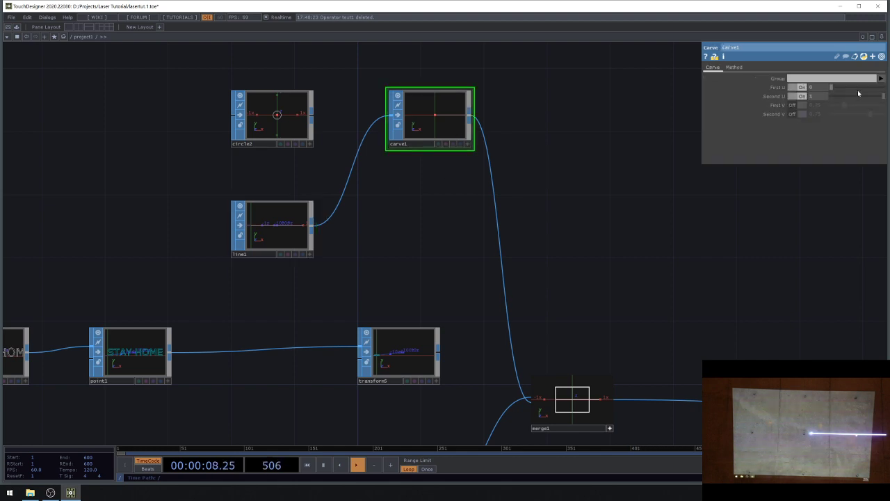
drag(866, 98, 810, 95)
drag(843, 93, 779, 95)
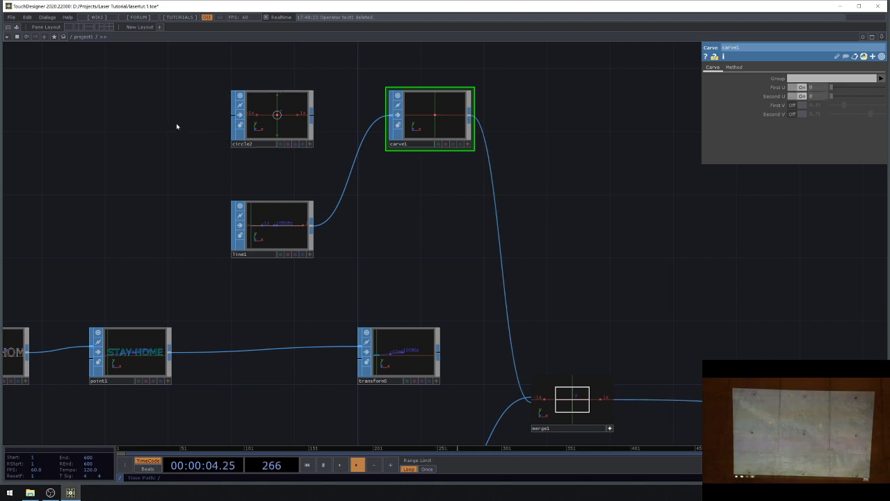
- Add a Sphere SOP beside circle2 and connect its output to merge1
key(Tab)
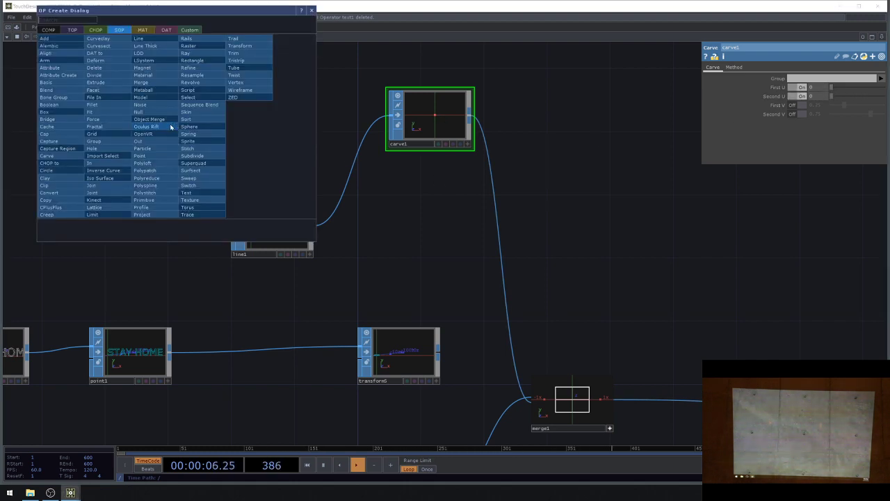
click(189, 126)
click(190, 106)
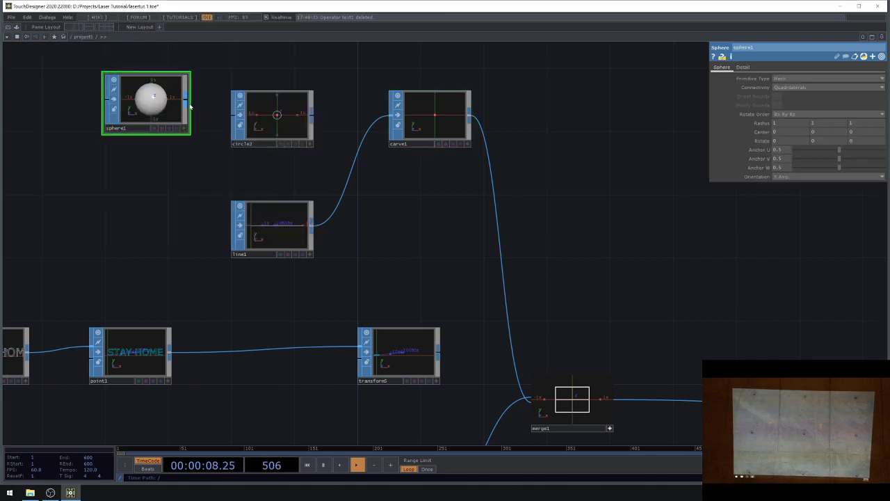
drag(190, 106, 533, 399)
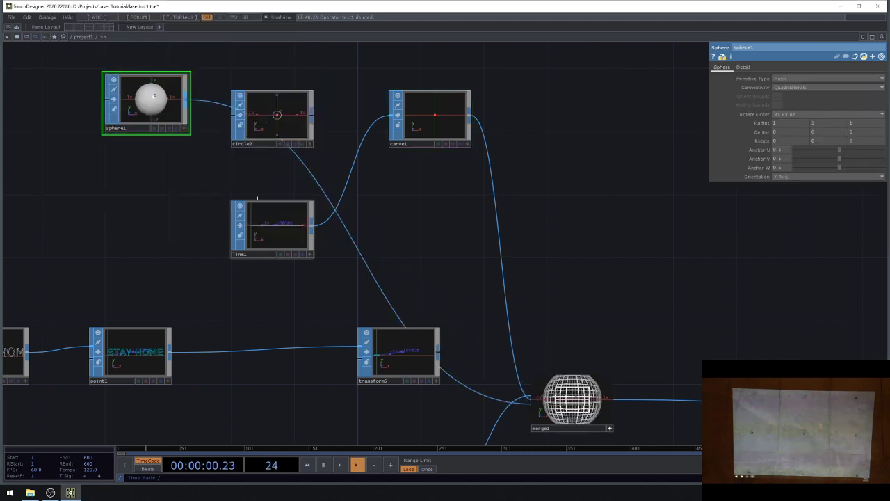
- Set sphere1's primitive type to Polygon and its radius to -0.3 on all three axes
click(786, 78)
click(783, 87)
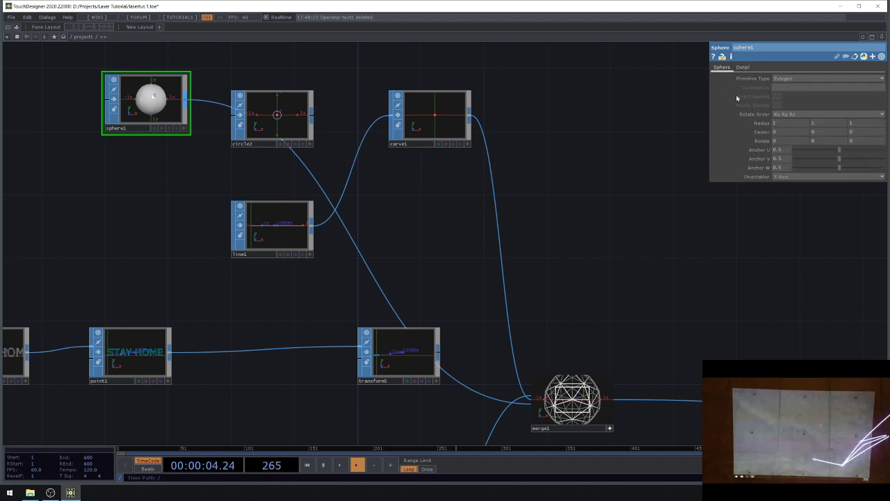
mouse_move(761, 124)
middle_down()
mouse_move(738, 115)
mouse_move(761, 113)
middle_up()
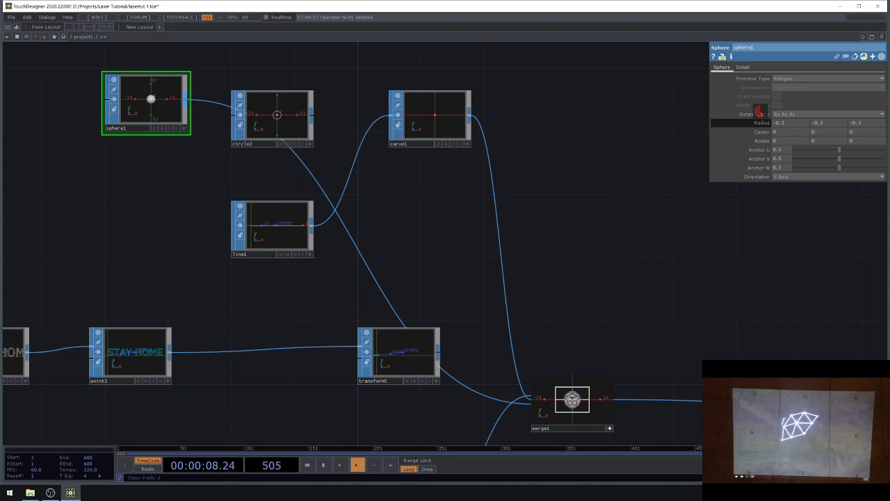
- Set laser1's step size to 0.02 and its minimum vertex hold to 0.212
scroll(371, 148, down, 4)
drag(572, 298, 374, 213)
scroll(630, 232, up, 2)
drag(772, 254, 373, 276)
click(615, 217)
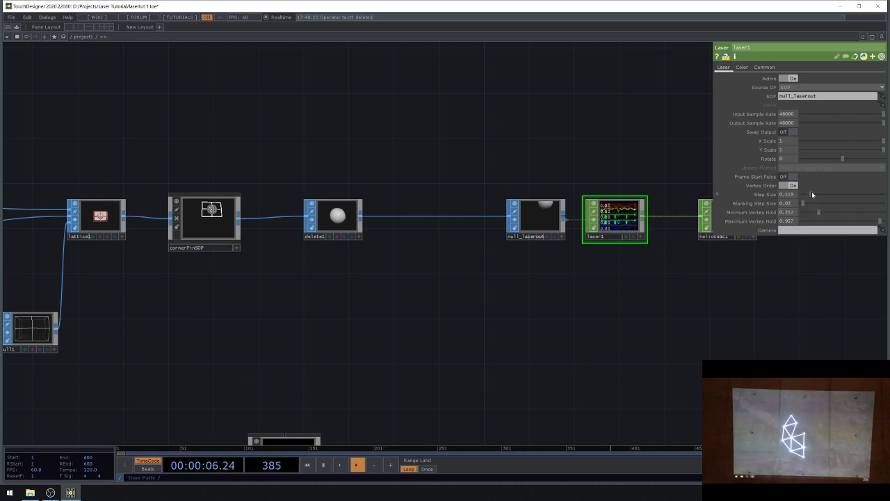
- Set sphere1's detail frequency to 1
scroll(572, 317, down, 4)
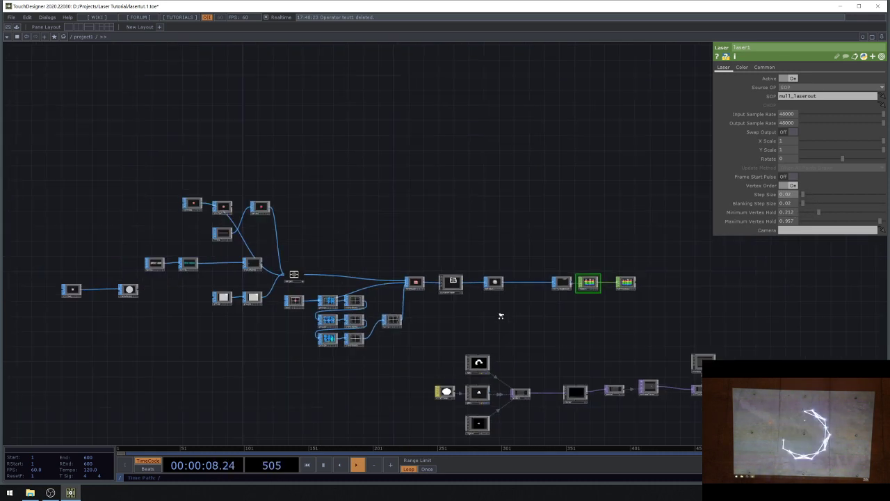
drag(501, 314, 573, 335)
scroll(304, 237, up, 2)
click(221, 201)
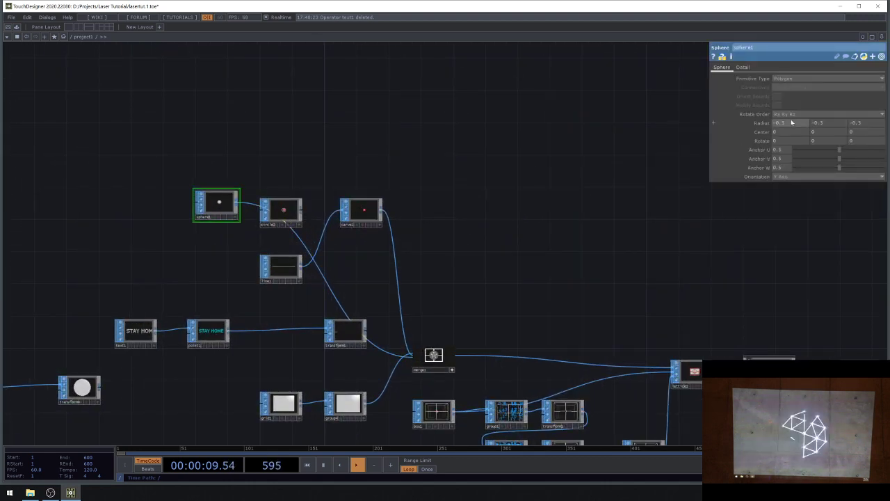
click(748, 68)
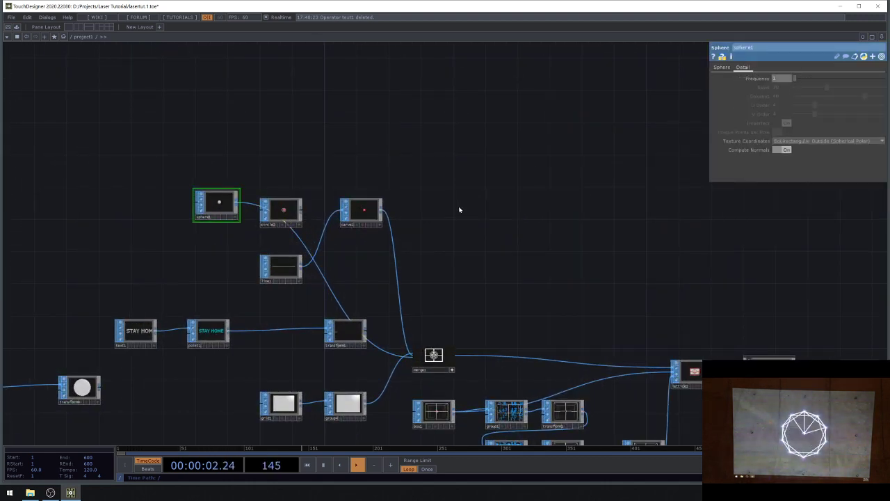
drag(481, 235, 429, 188)
click(722, 68)
- Insert a Transform SOP between sphere1 and merge1
scroll(109, 159, up, 3)
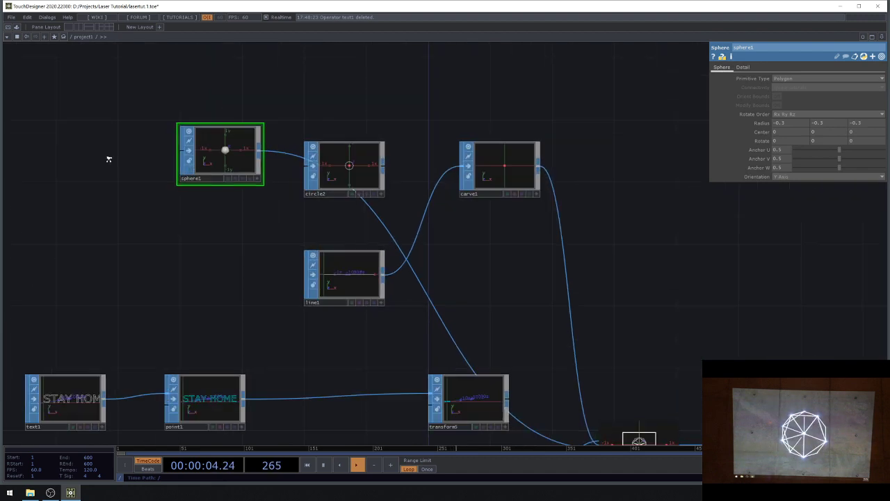
scroll(110, 159, up, 2)
drag(297, 148, 99, 170)
right_click(131, 173)
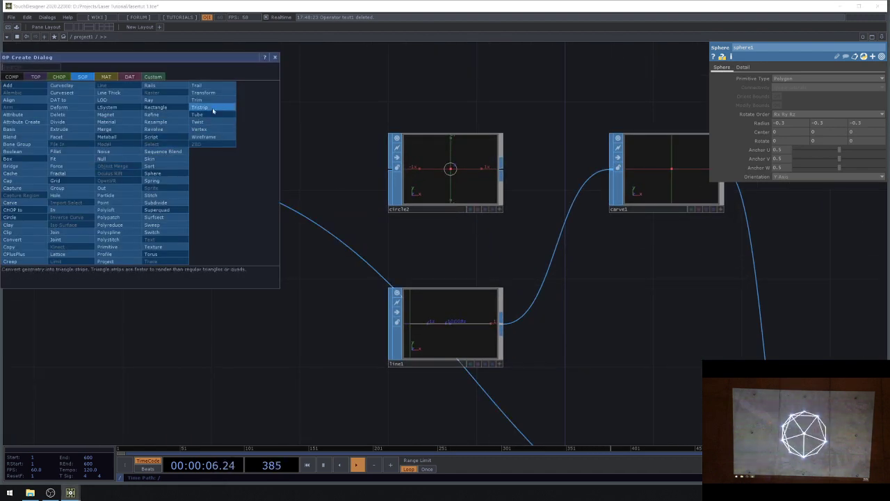
click(203, 92)
click(244, 149)
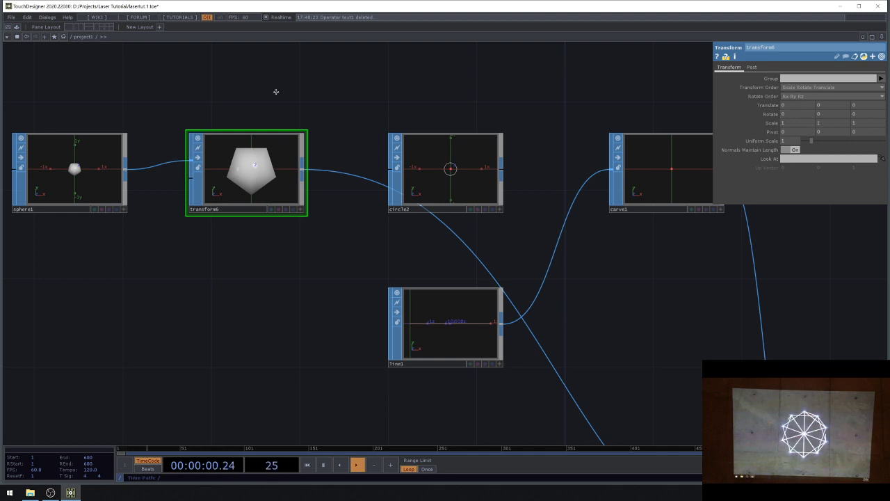
- Add a Beat CHOP in the empty space above transform6
drag(276, 92, 357, 203)
key(Tab)
click(297, 33)
text(be)
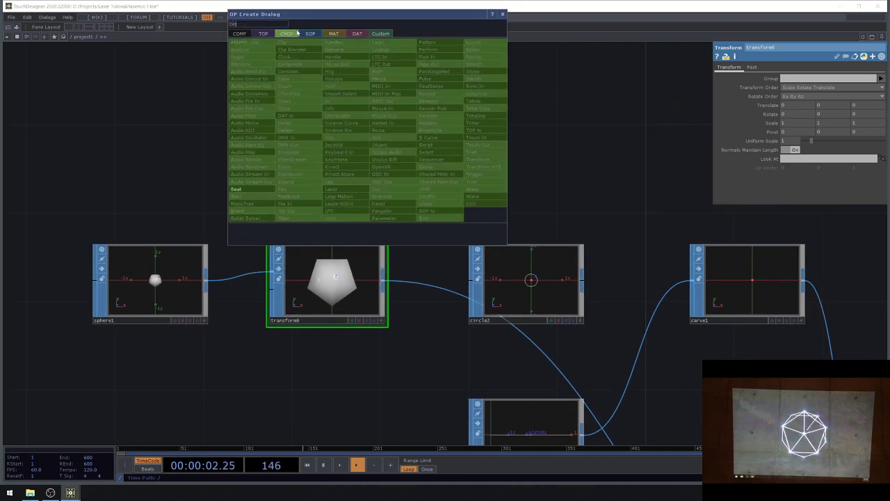
click(266, 191)
click(329, 179)
drag(333, 192, 311, 148)
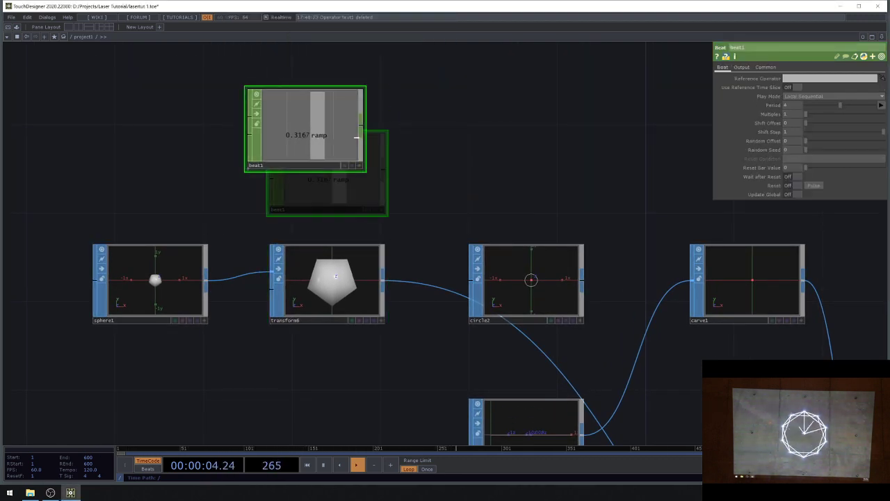
- Add a Math CHOP fed by beat1's output
click(357, 137)
key(Tab)
text(ma)
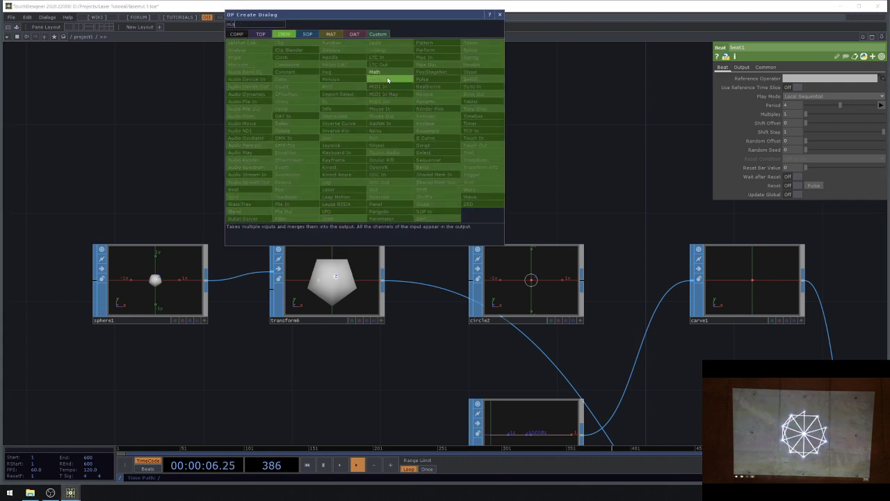
key(Return)
click(437, 135)
- Set the upper end of math1's To Range to 360
click(763, 67)
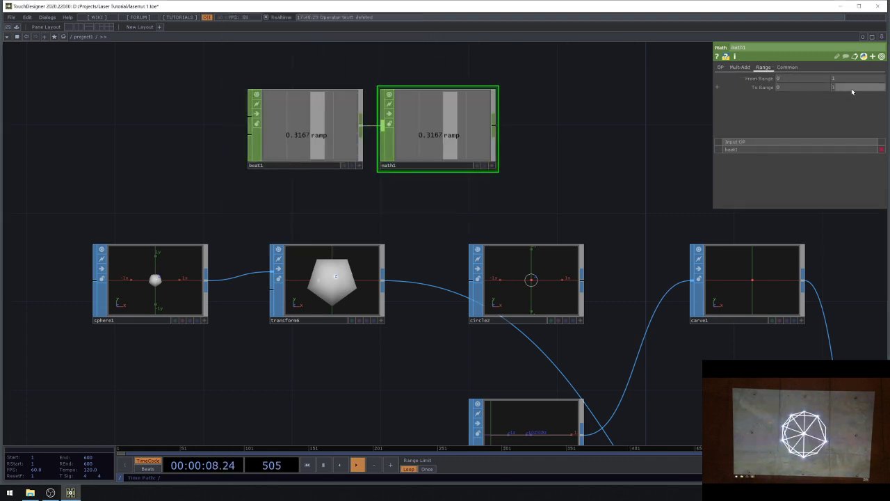
click(843, 91)
text(360)
key(Return)
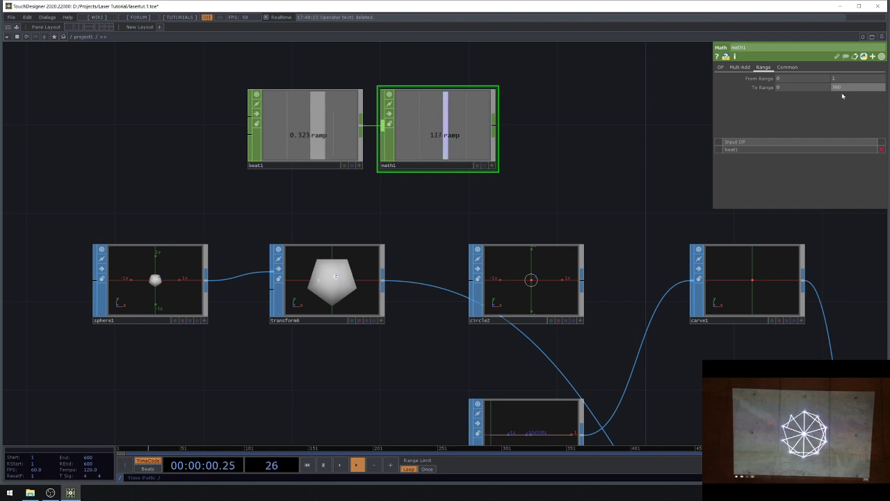
- Export math1's ramp channel to transform6's Rotate parameters on all three axes
click(356, 276)
click(492, 165)
drag(473, 152, 768, 114)
click(771, 112)
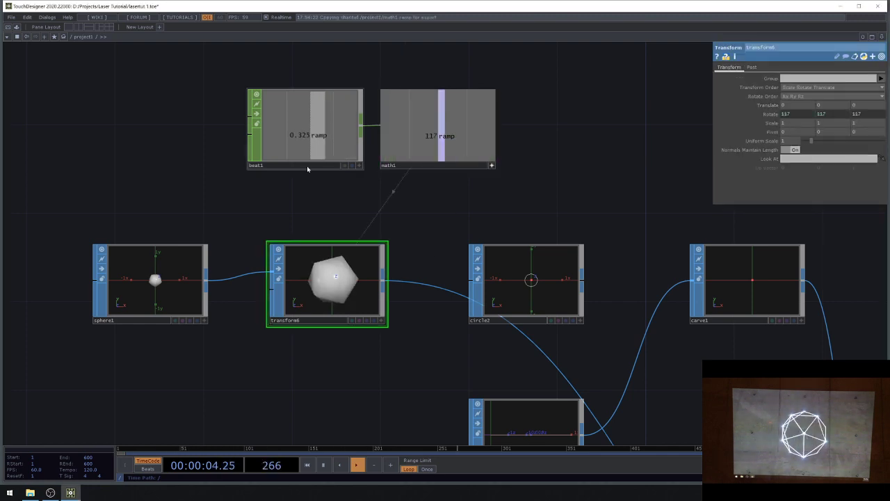
- Set beat1's period to 8
click(309, 148)
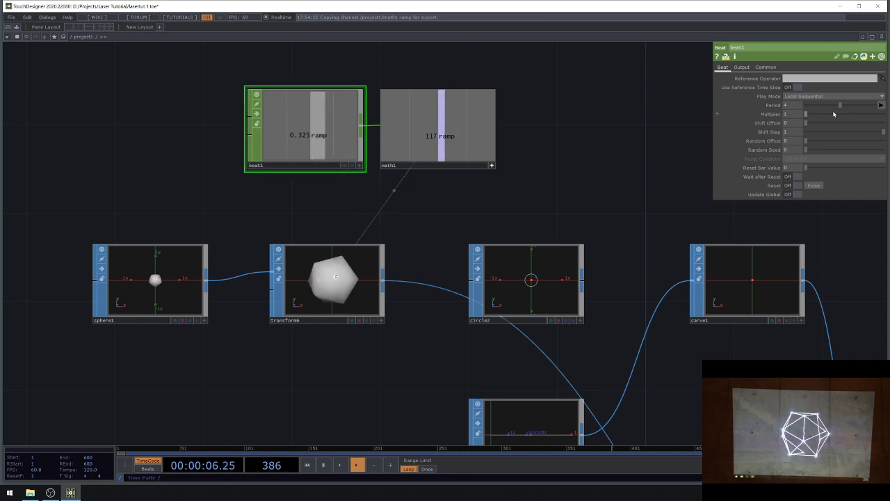
drag(841, 105, 875, 105)
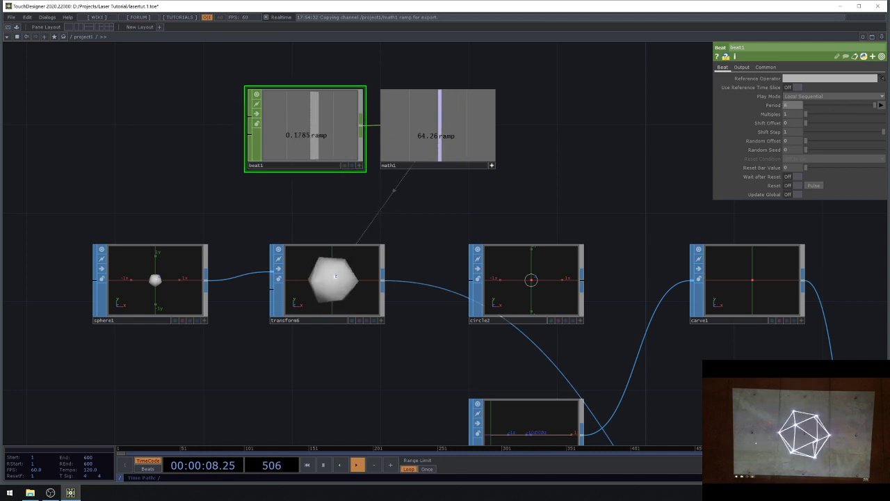
- Move sphere1 and transform6 together away from circle2 to make room for another operator after transform6
drag(500, 189, 407, 137)
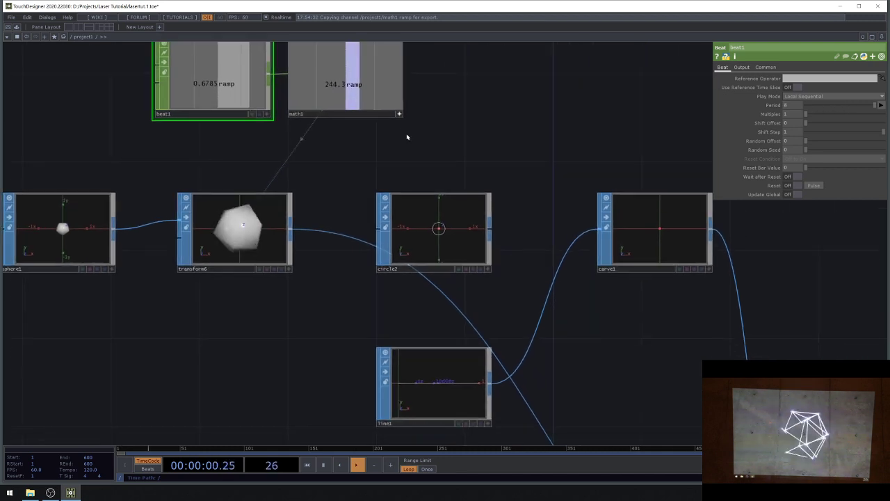
scroll(407, 137, down, 3)
scroll(308, 206, up, 3)
click(308, 205)
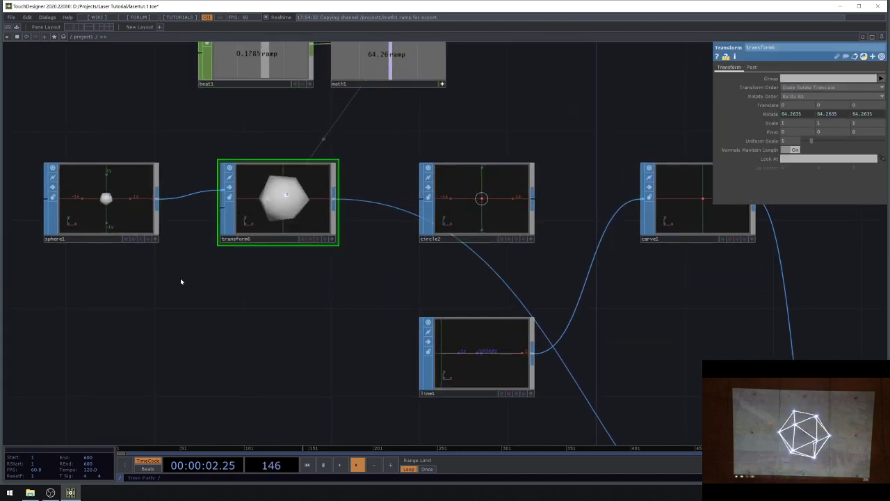
drag(181, 272, 387, 281)
drag(566, 297, 298, 222)
drag(184, 198, 478, 230)
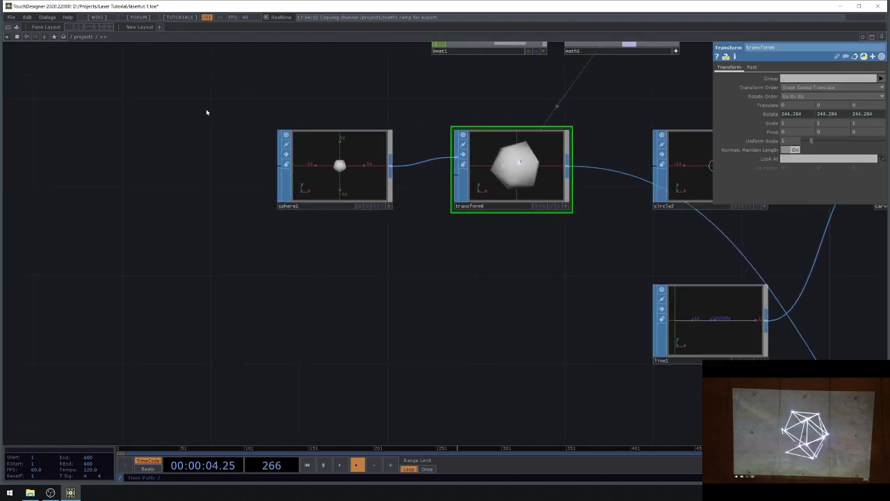
right_drag(205, 112, 523, 179)
drag(521, 178, 234, 244)
- Insert a Carve SOP into the chain directly after transform6
click(282, 234)
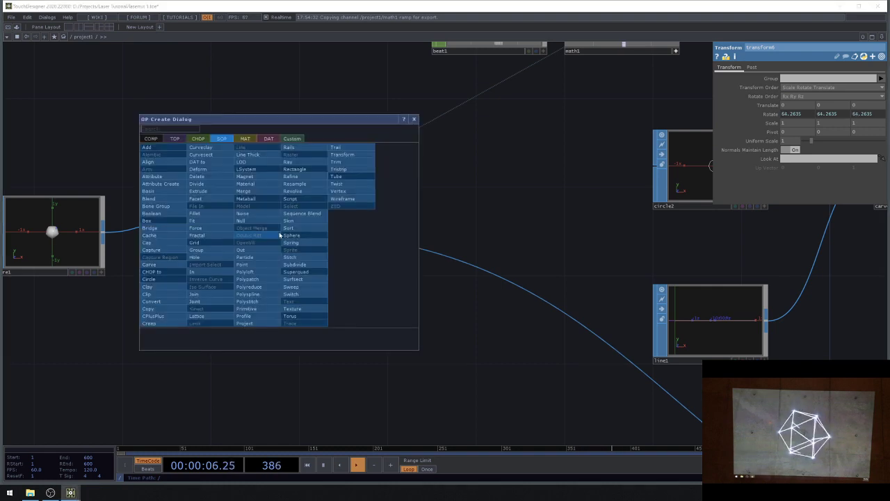
text(ca)
click(160, 268)
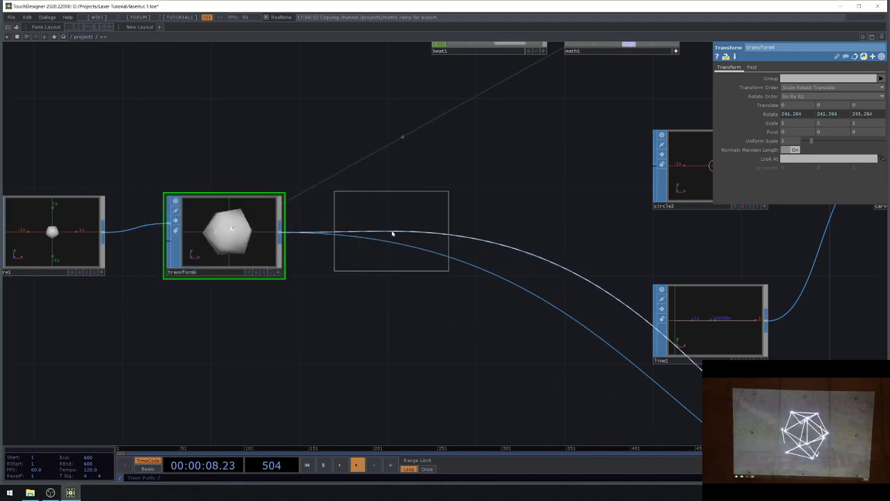
click(400, 235)
- Set carve2's First U to 0, enable its Second U and set it to 0.003
drag(837, 88, 793, 95)
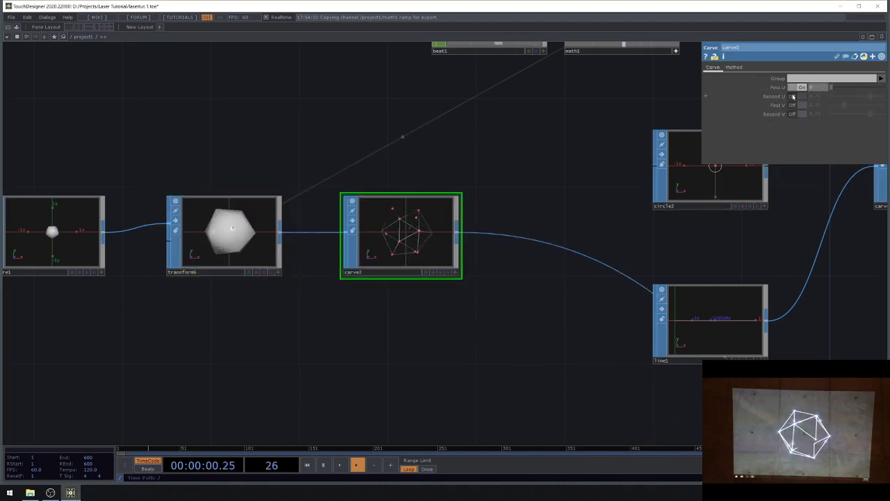
click(798, 96)
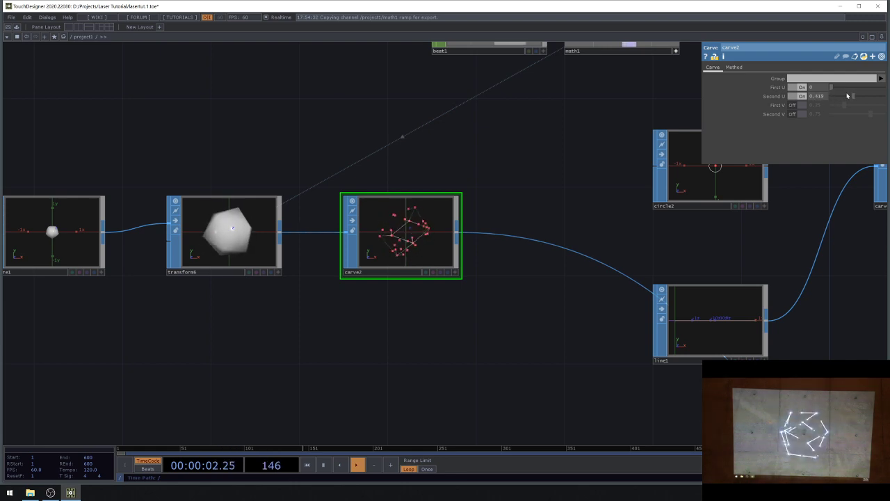
drag(818, 101, 843, 100)
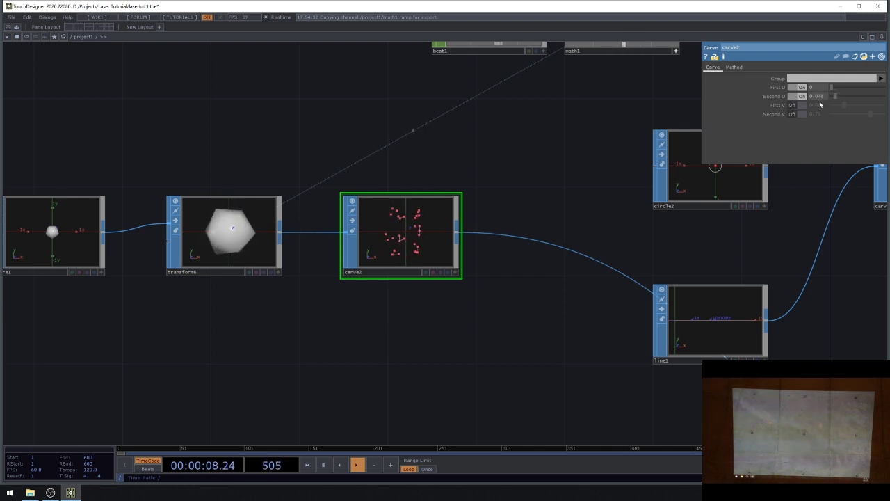
middle_drag(818, 97, 818, 99)
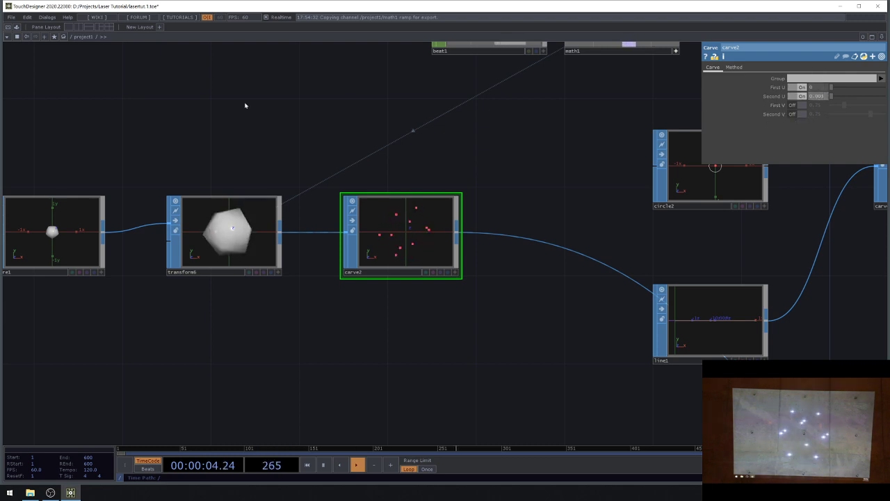
- Add an In SOP inside the geo1 component, above its circle and transform chain
scroll(245, 105, down, 5)
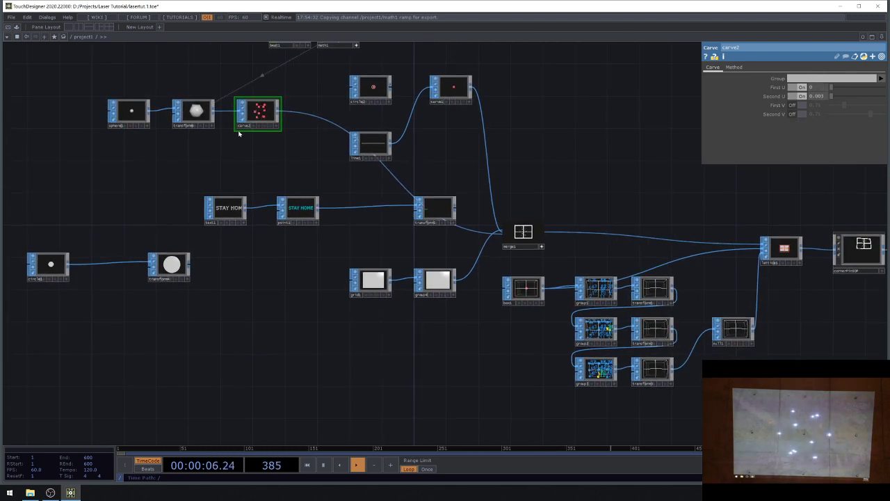
scroll(227, 147, down, 4)
drag(464, 365, 429, 330)
scroll(429, 330, up, 4)
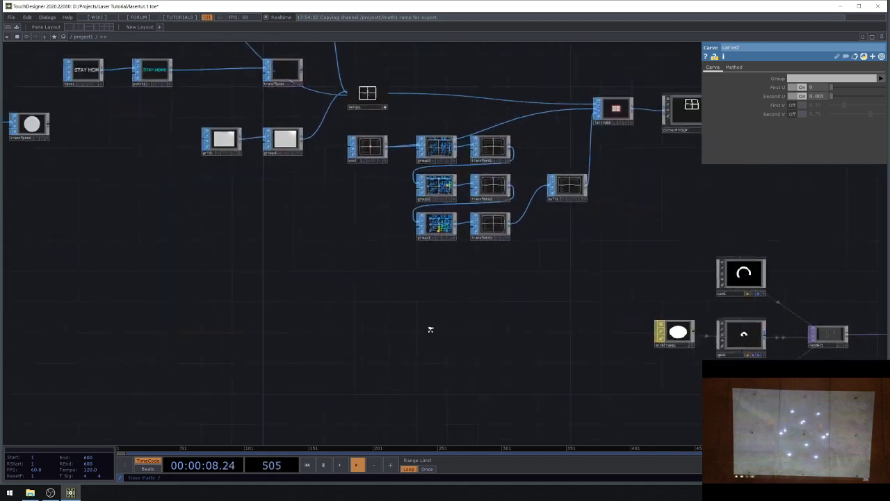
click(753, 339)
key(i)
drag(376, 125, 460, 311)
key(Tab)
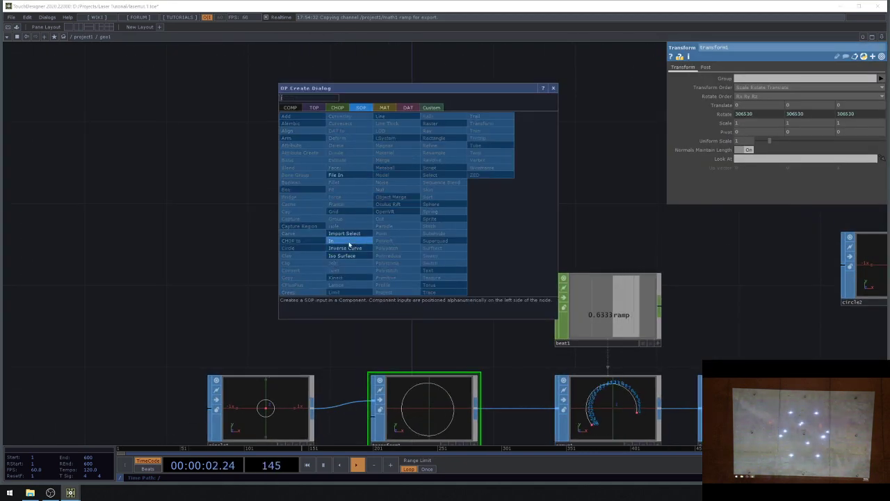
click(341, 241)
- Return to project1 and connect transform6's output to geo1's new input
click(89, 33)
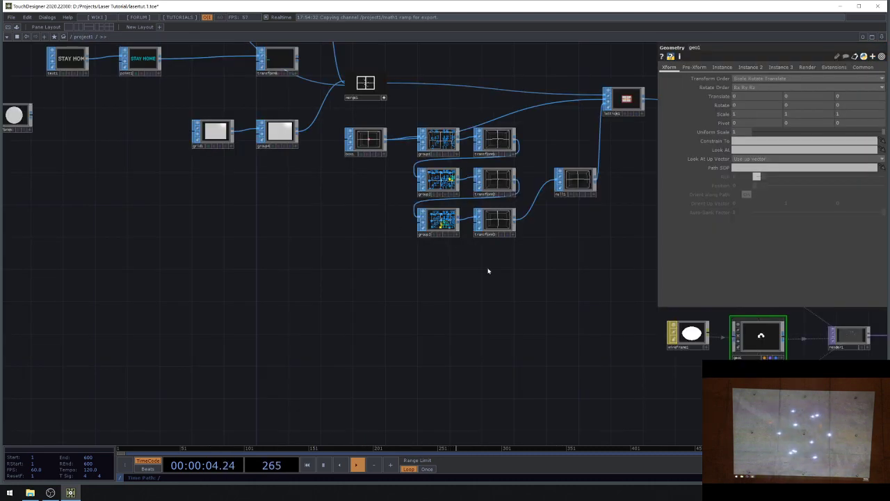
scroll(487, 272, down, 2)
scroll(235, 83, up, 2)
drag(244, 129, 276, 211)
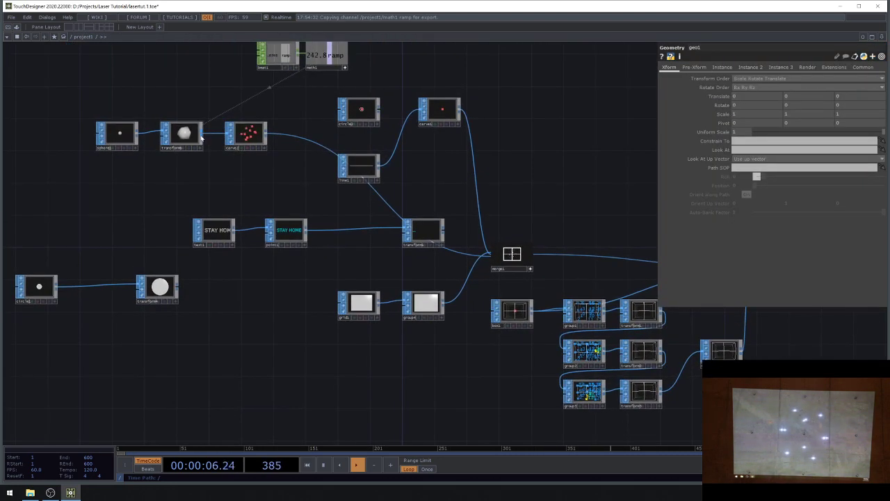
click(202, 134)
scroll(222, 223, down, 4)
drag(564, 361, 458, 318)
scroll(458, 319, up, 4)
click(477, 375)
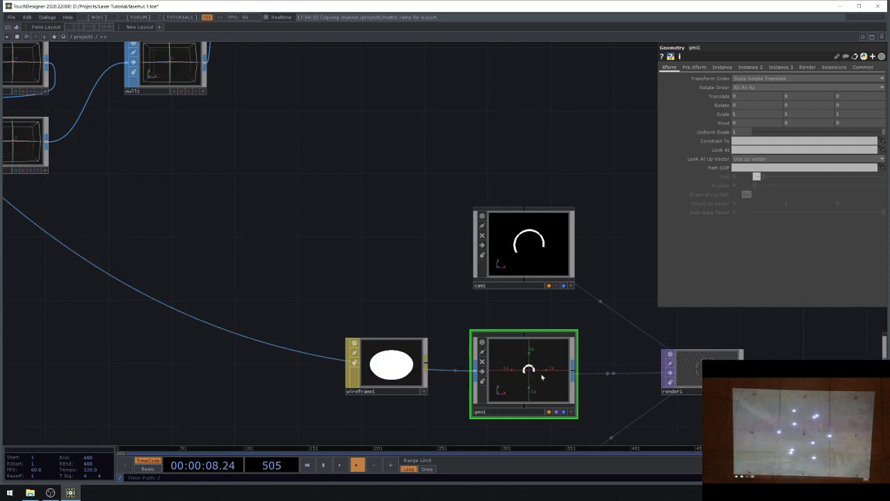
- Enable the render and display flags on in1 inside geo1
scroll(541, 373, up, 1)
click(459, 303)
click(466, 303)
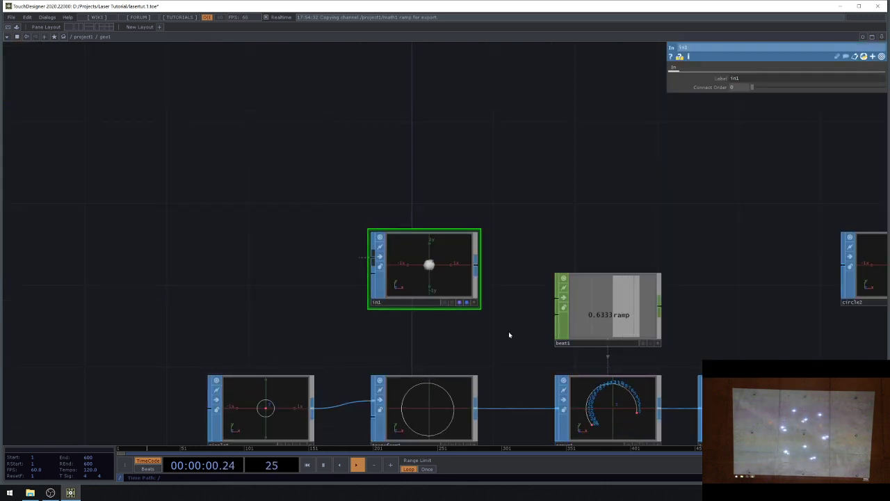
drag(511, 334, 181, 202)
drag(460, 280, 56, 258)
drag(587, 307, 439, 285)
drag(86, 329, 619, 282)
scroll(445, 282, down, 3)
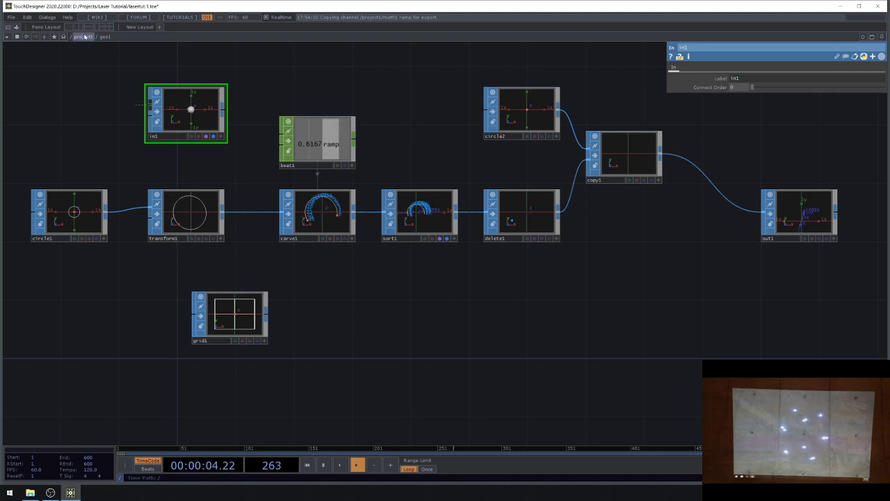
- Return to project1 and open window1's output window for the projector
click(83, 36)
click(369, 219)
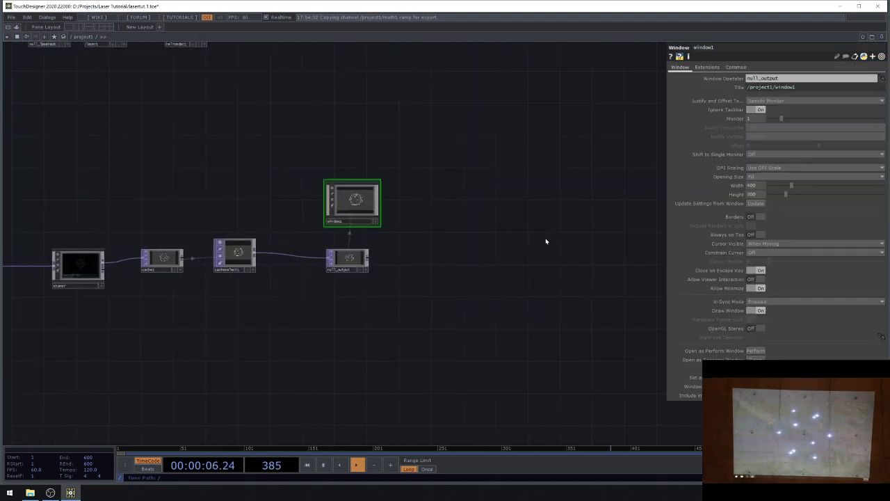
key(ctrl+s)
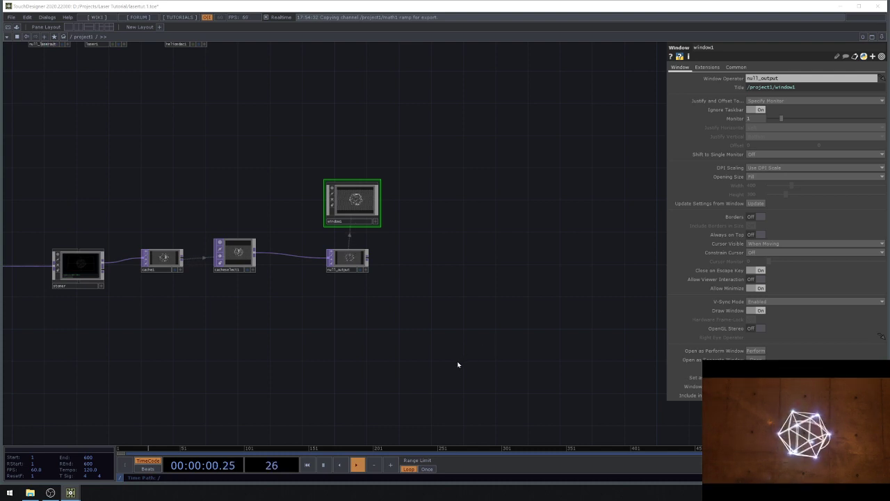
- Set the Cache Index of cacheselect1 to -13
drag(342, 352, 466, 352)
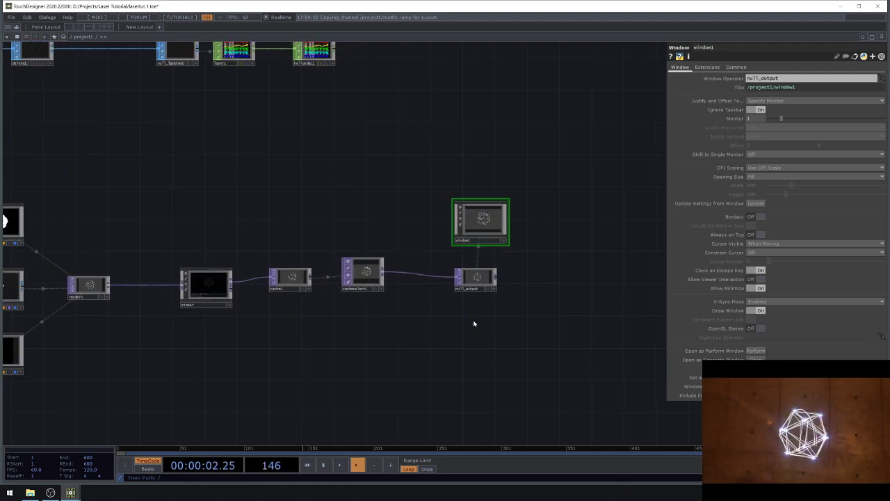
scroll(424, 264, up, 3)
click(310, 289)
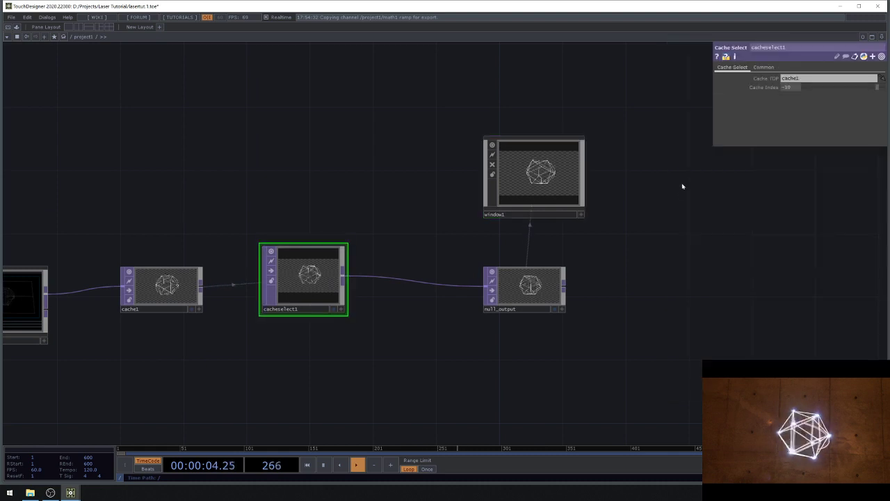
middle_click(796, 87)
middle_drag(796, 87, 734, 81)
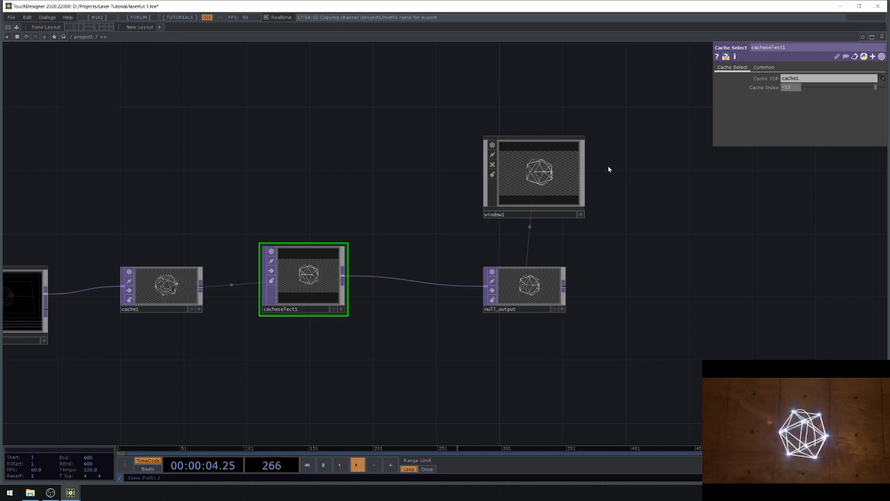
- Select transform6 in the sphere chain to bring up its transform parameters
scroll(596, 191, down, 4)
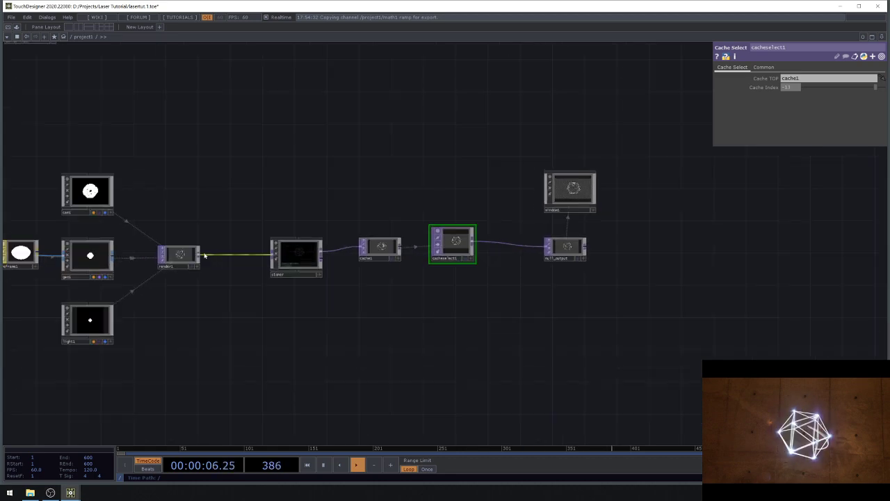
scroll(205, 257, up, 2)
drag(247, 323, 559, 318)
scroll(559, 317, down, 5)
scroll(193, 165, up, 8)
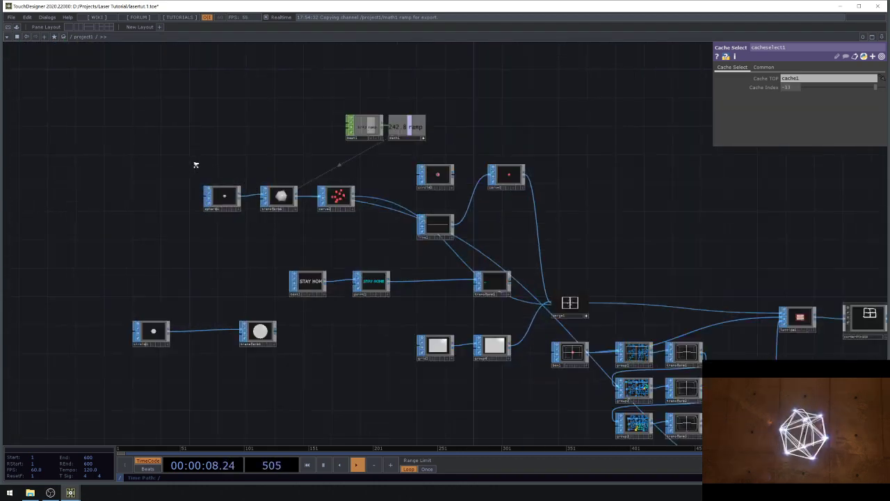
click(318, 216)
scroll(318, 216, up, 2)
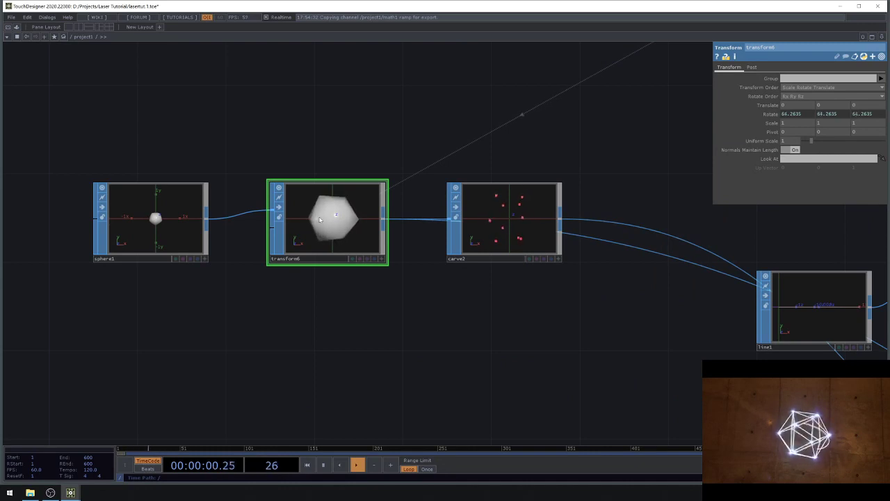